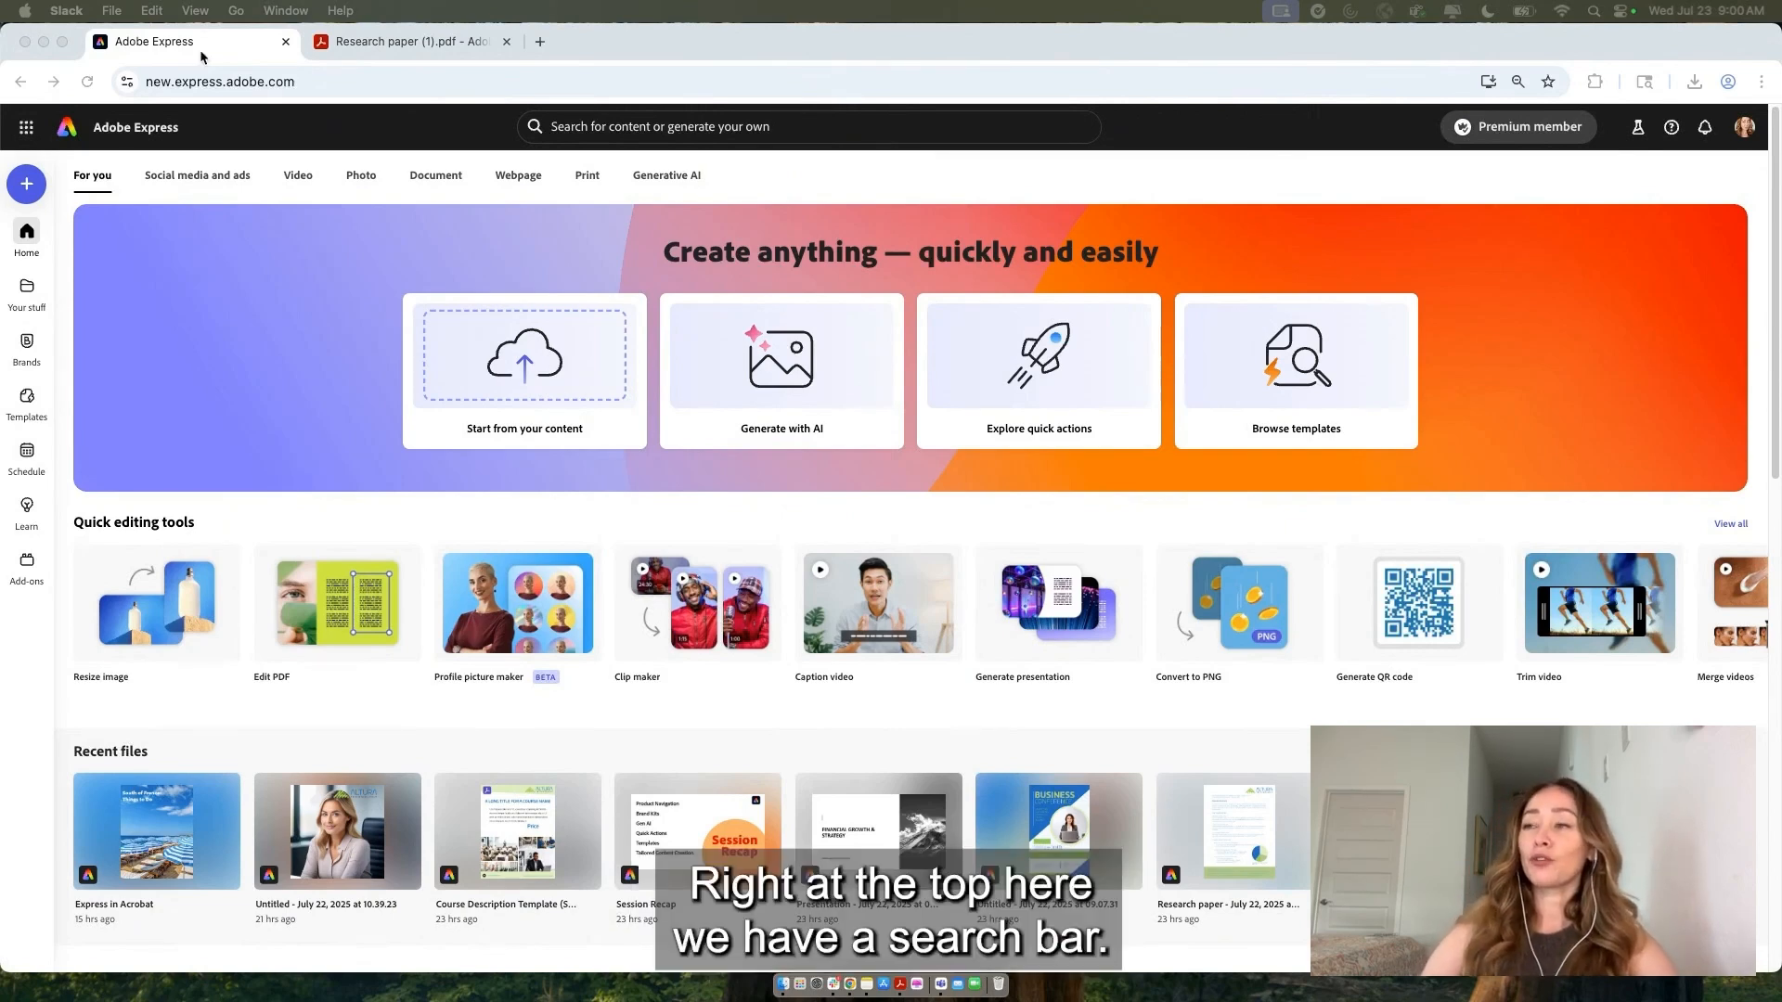
Search for "qbr presentation" from the previous searches, look over the results, and return to the home page
left_click(647, 123)
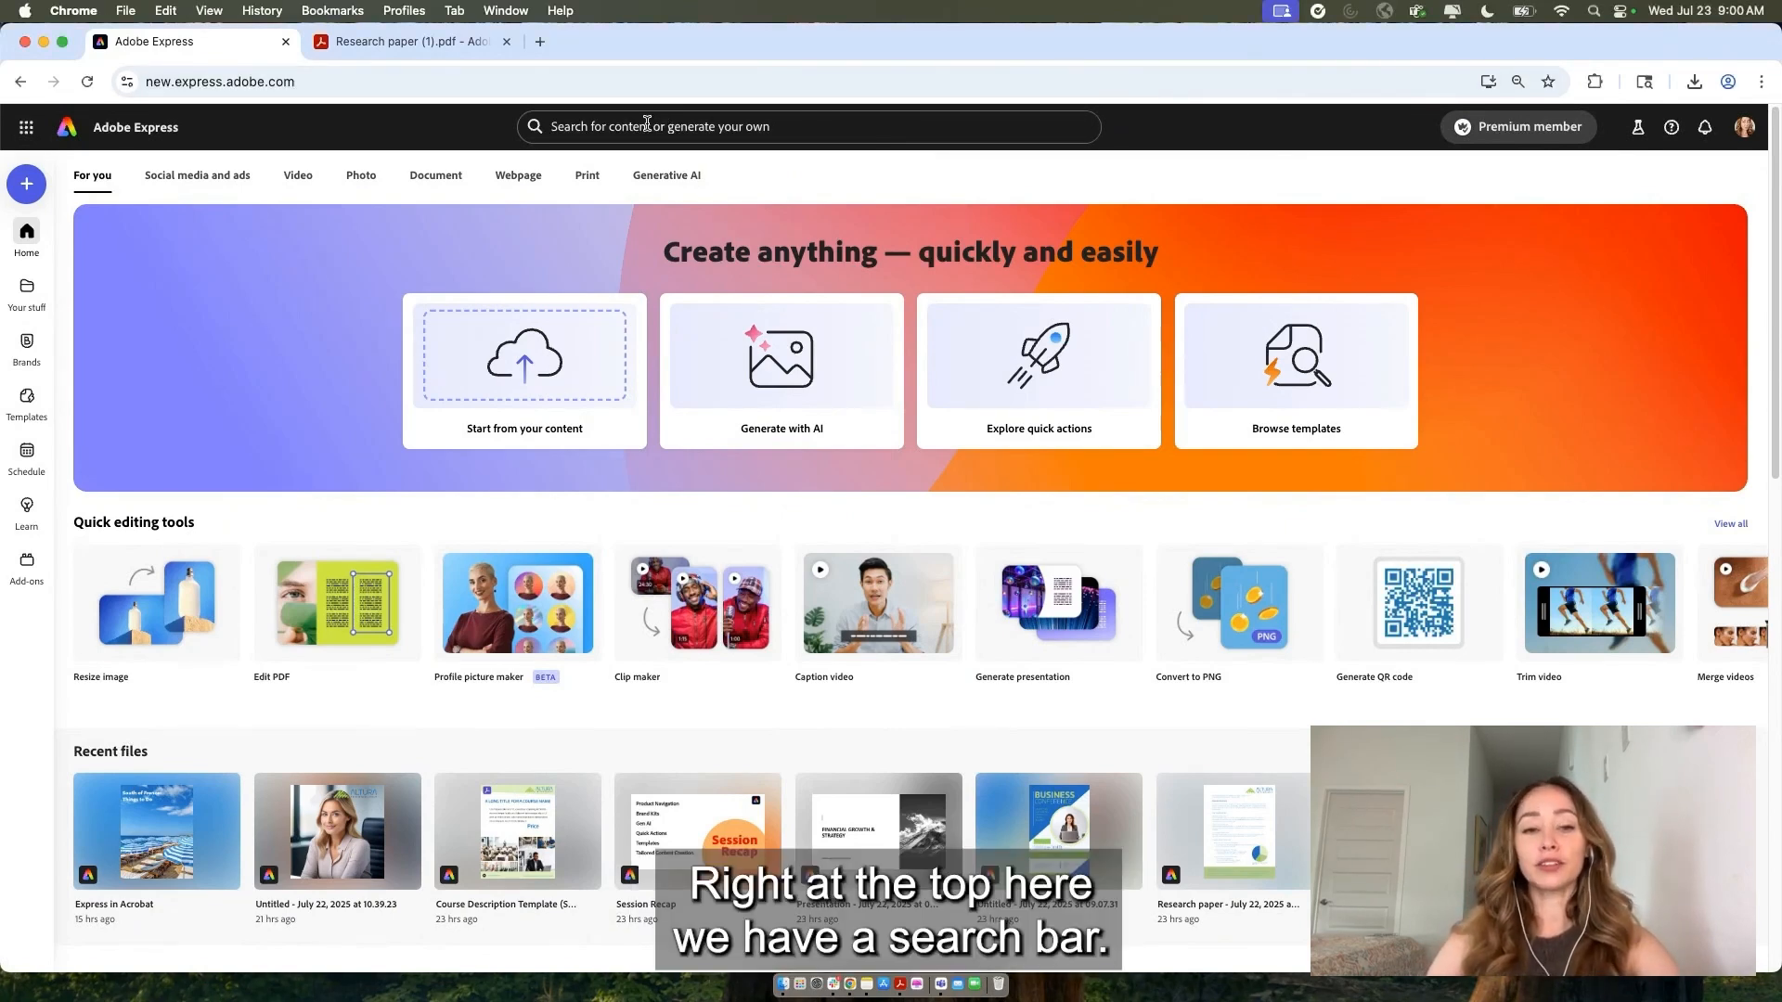
left_click(646, 124)
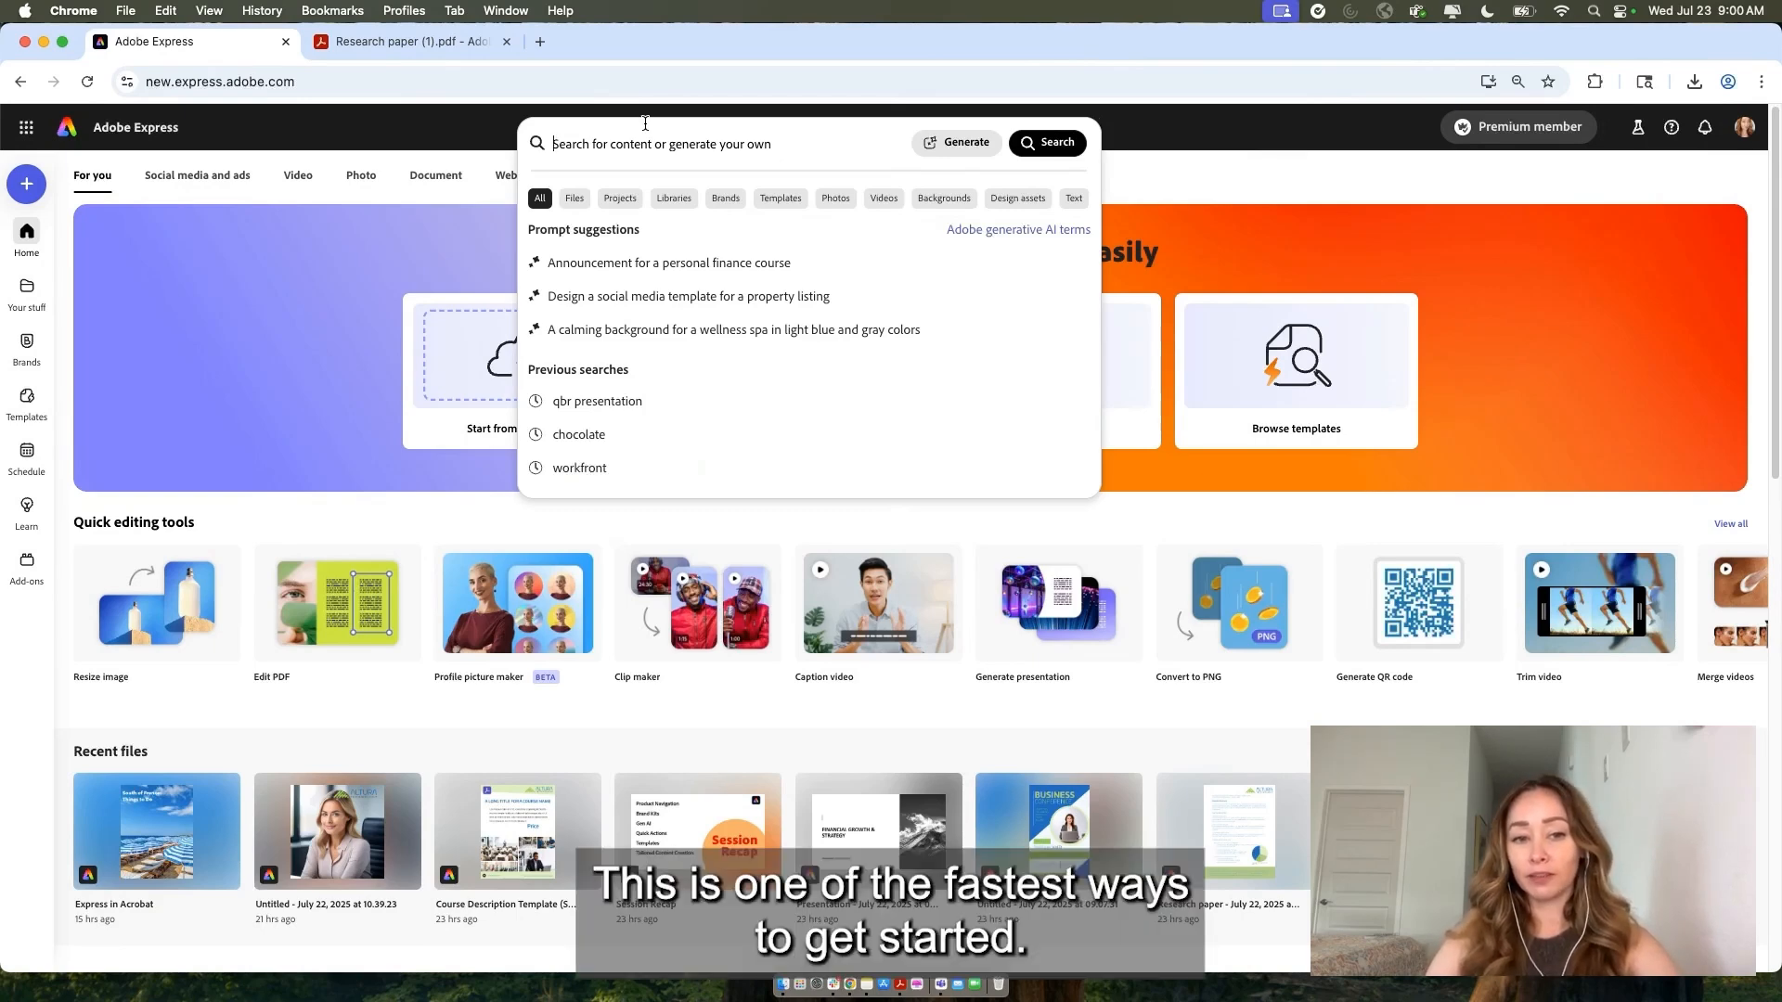
left_click(623, 409)
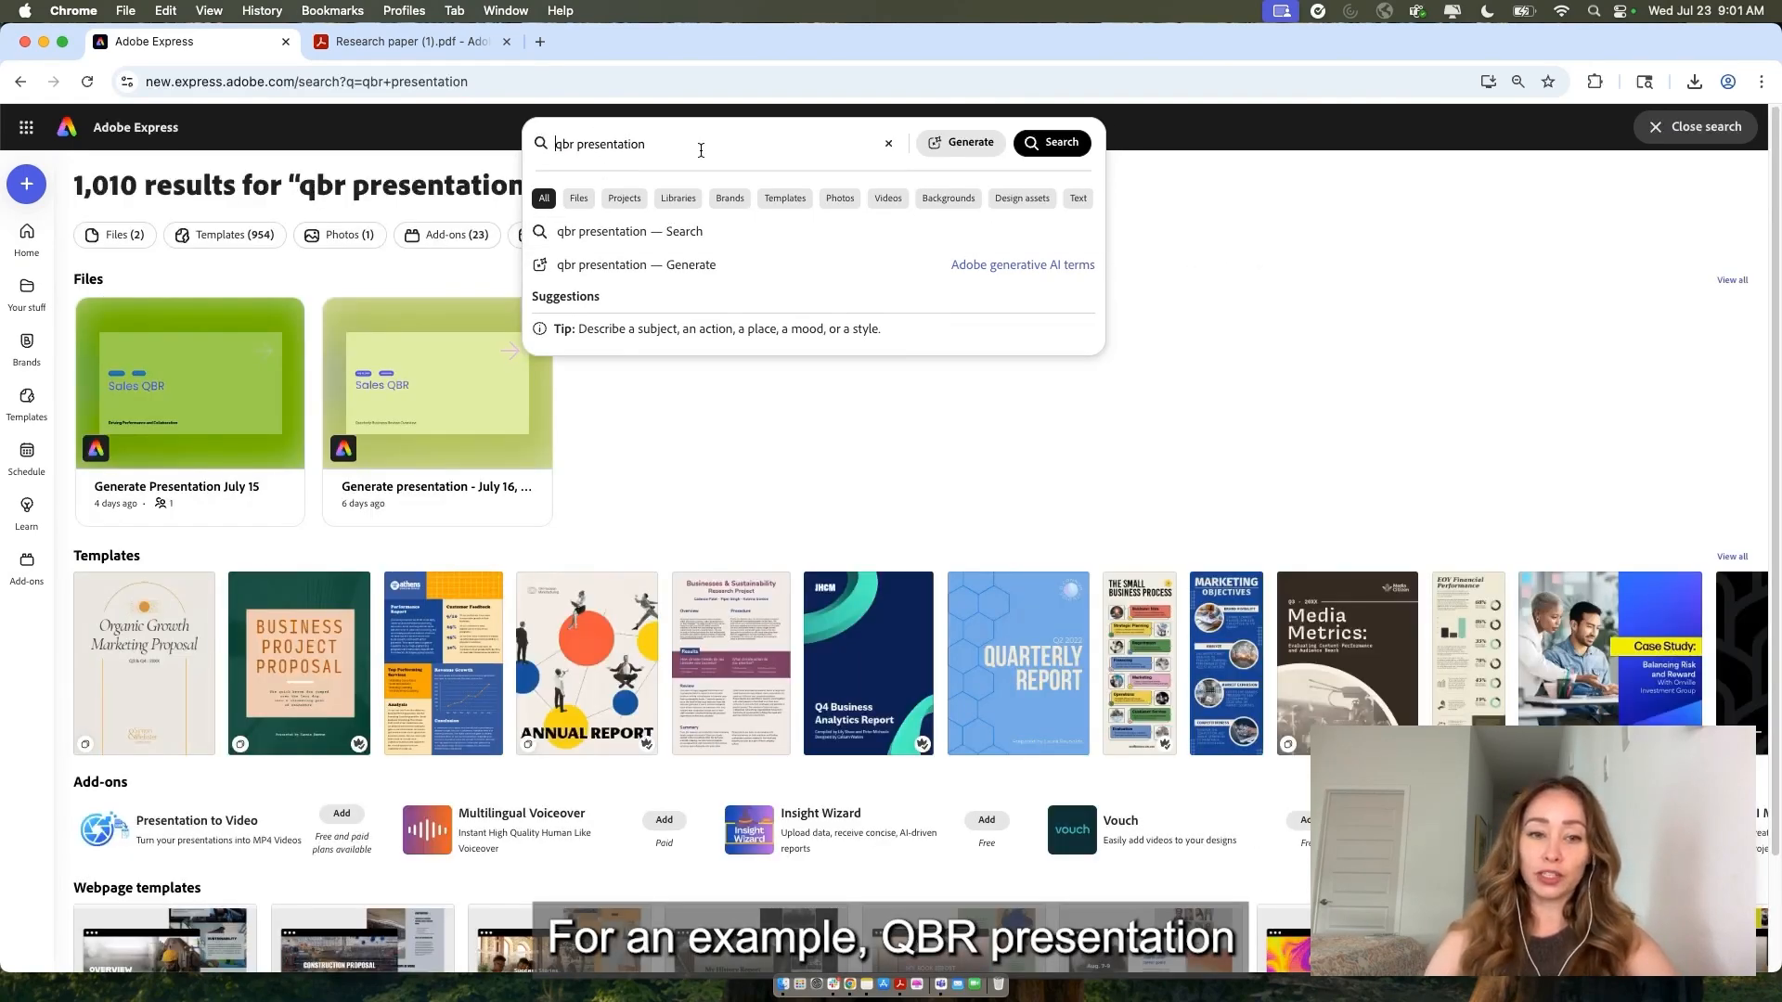
left_click(781, 404)
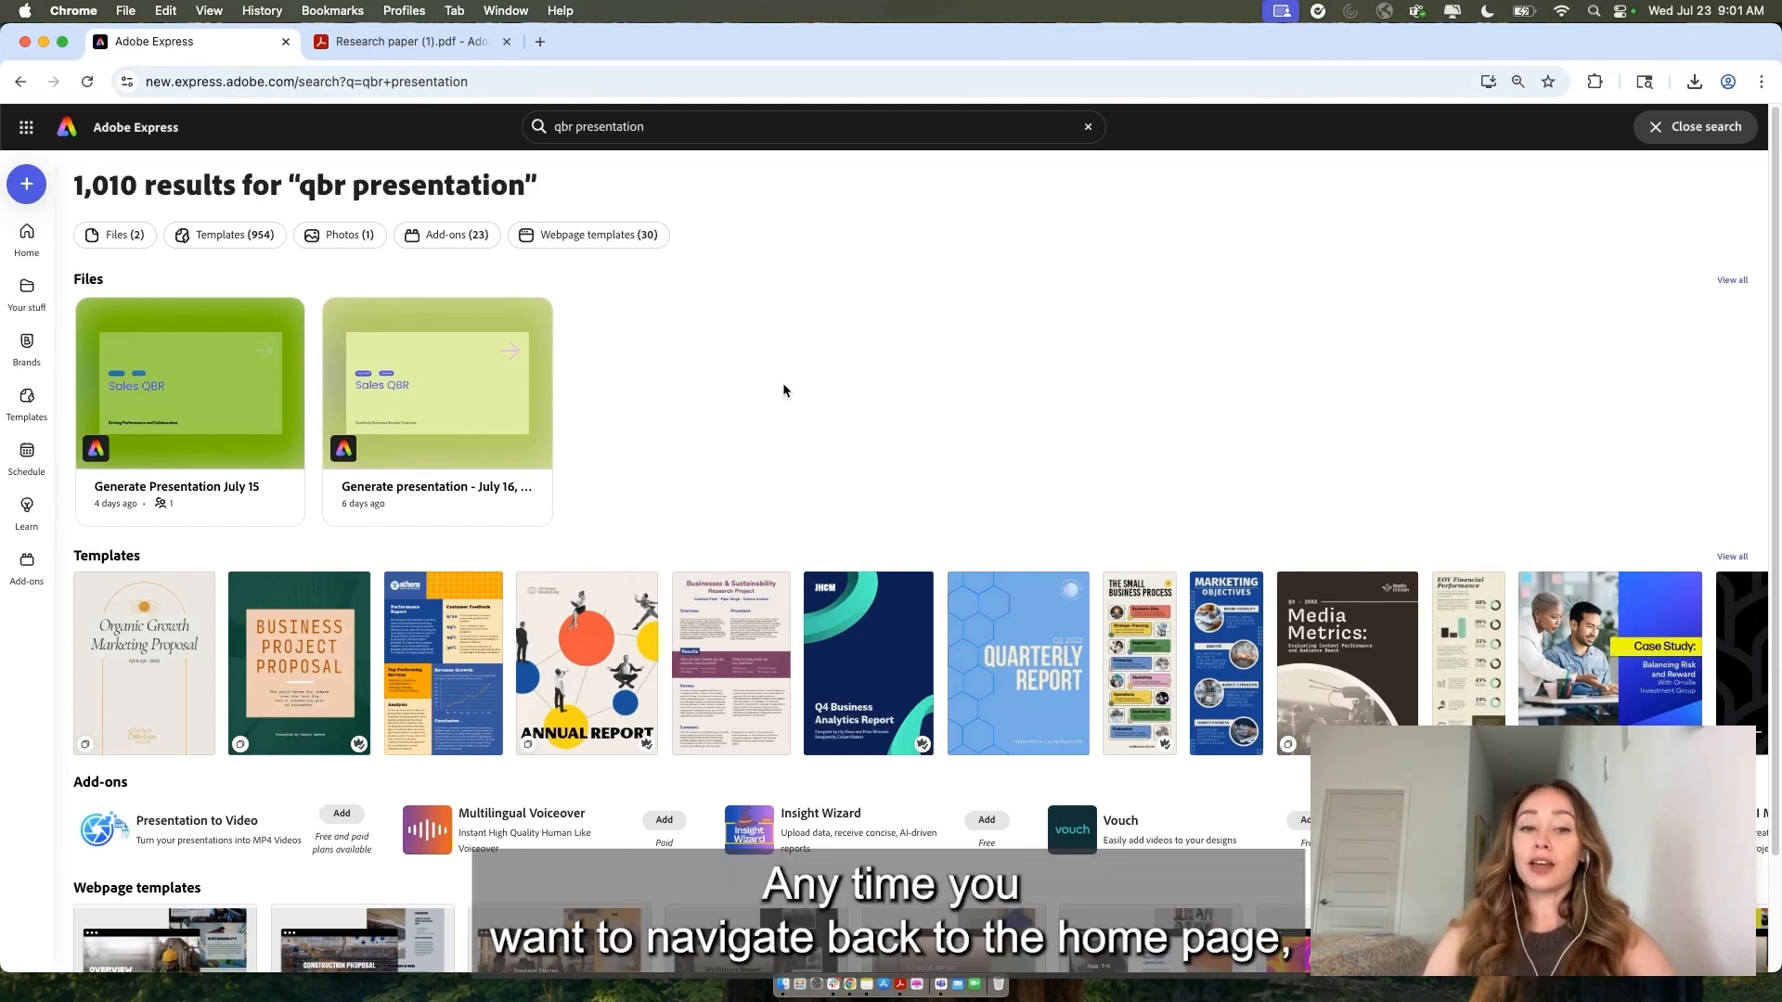
left_click(65, 131)
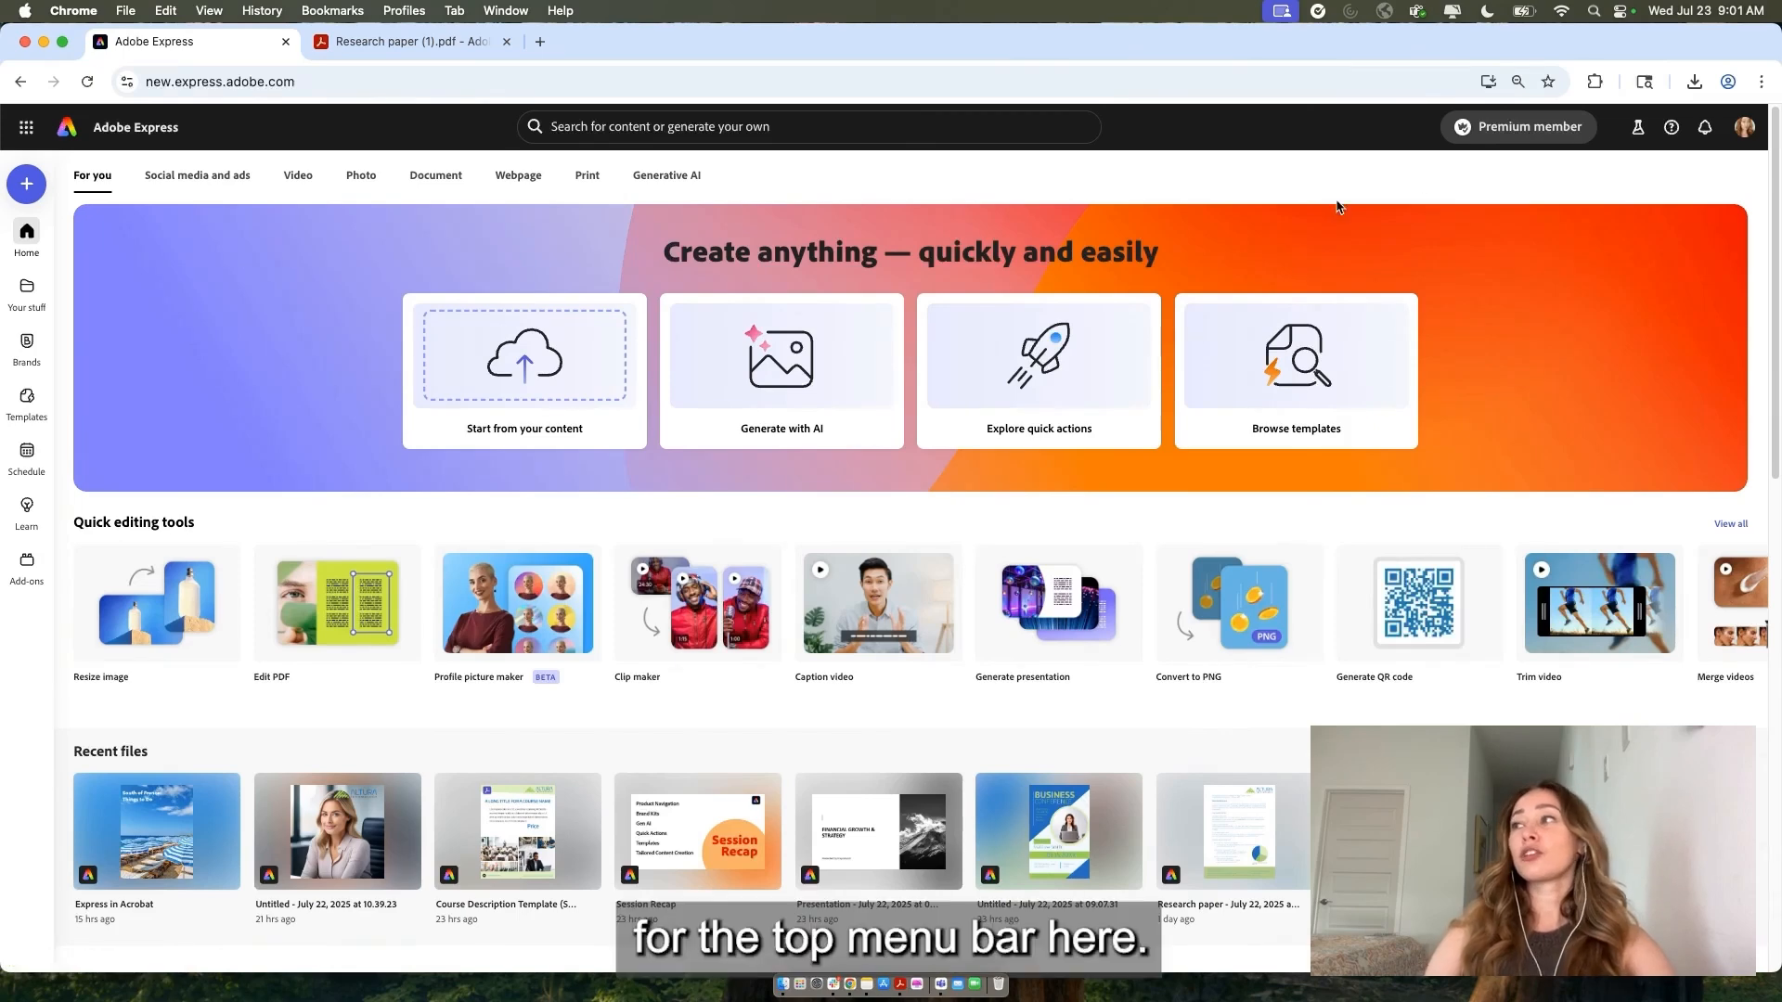
Review the Premium membership hub and the community, help, account and notification options
left_click(1541, 135)
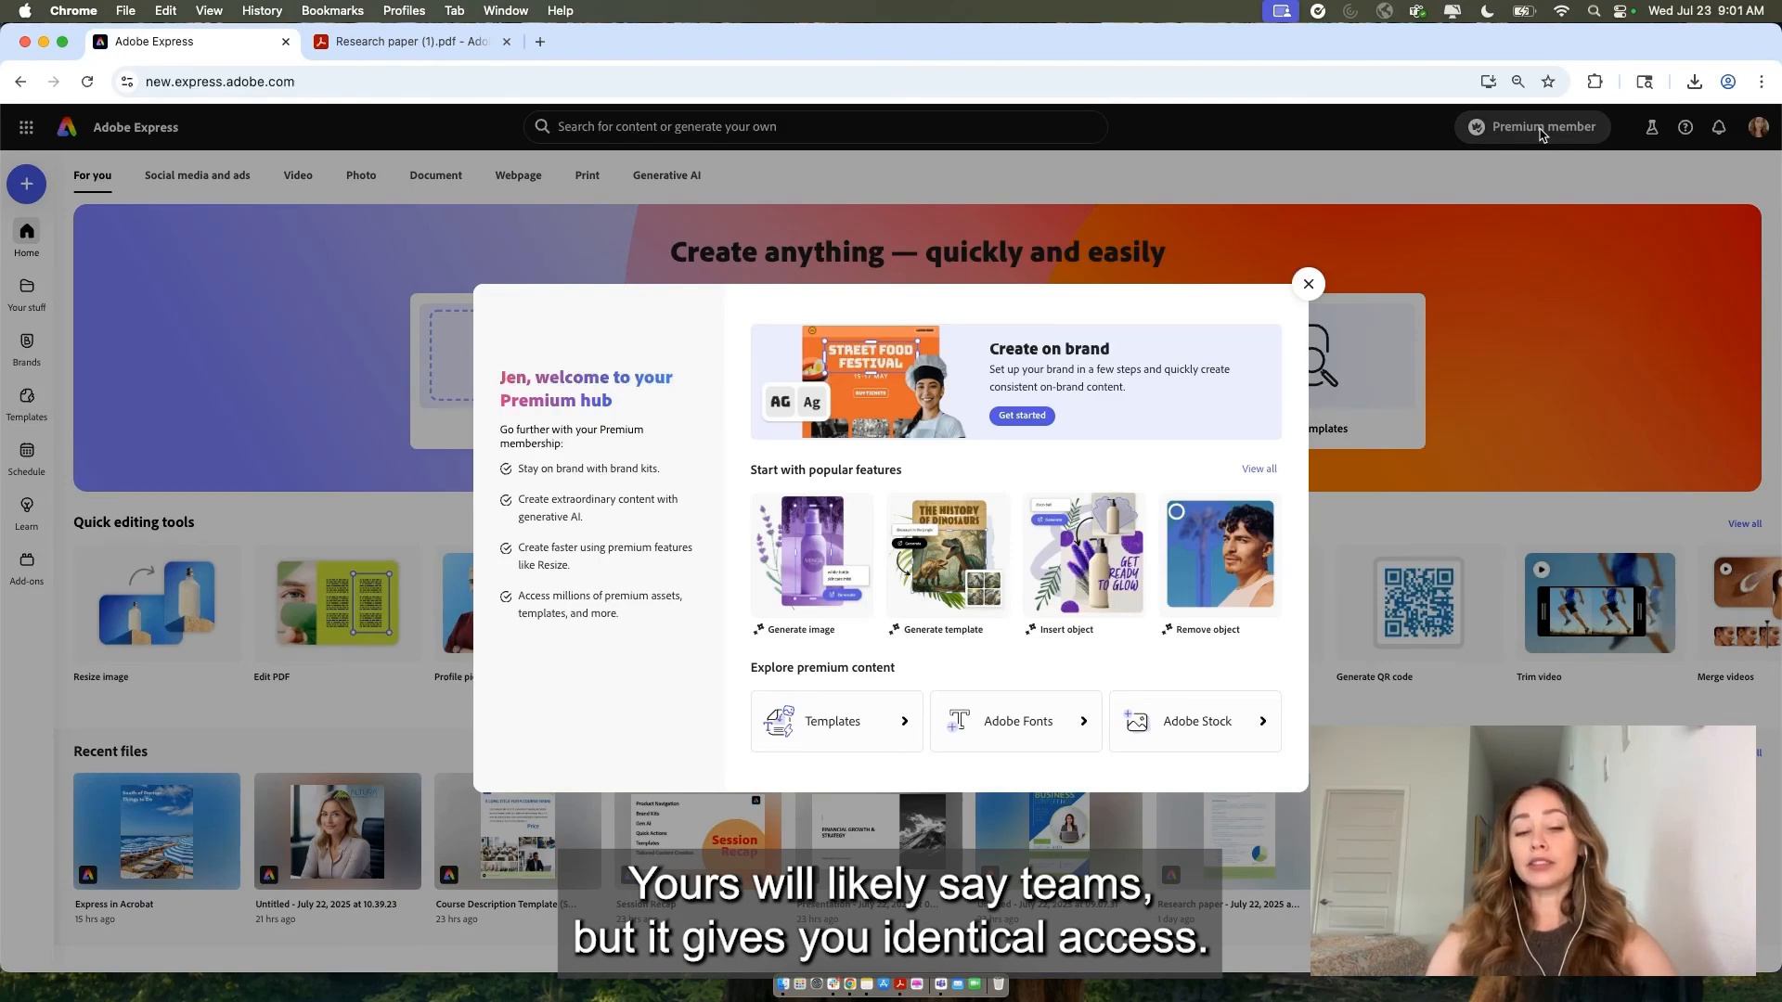
left_click(1307, 286)
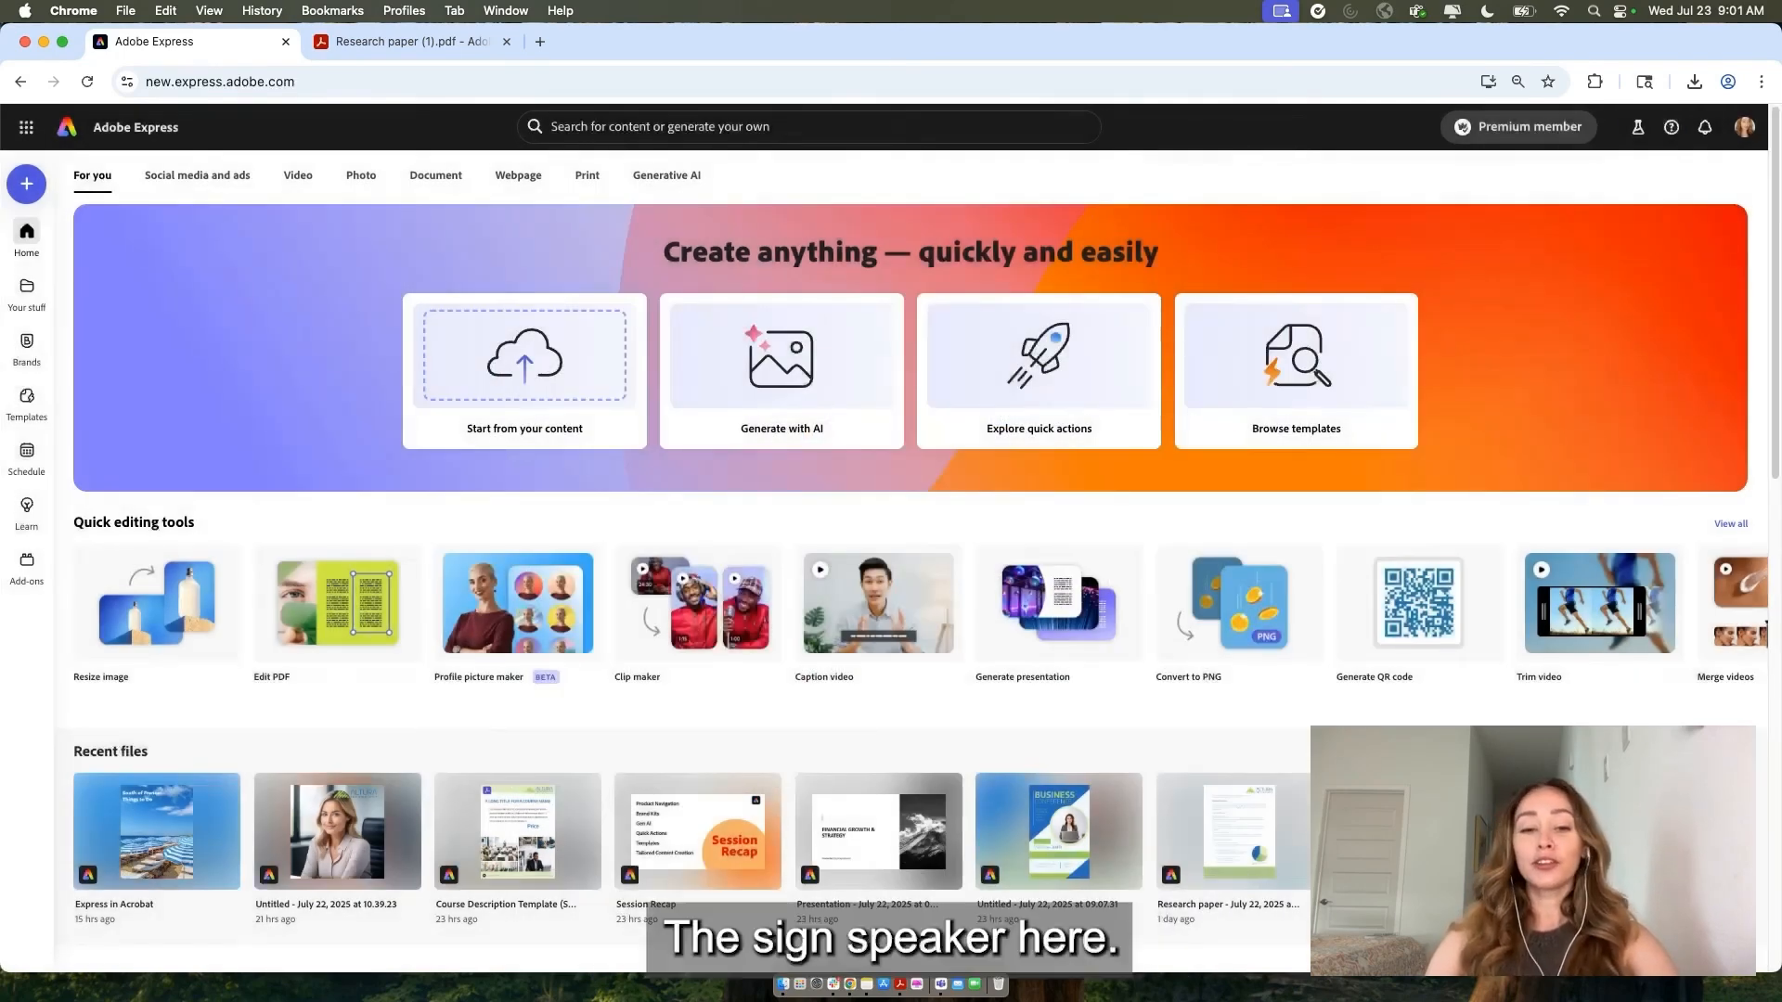
left_click(1638, 127)
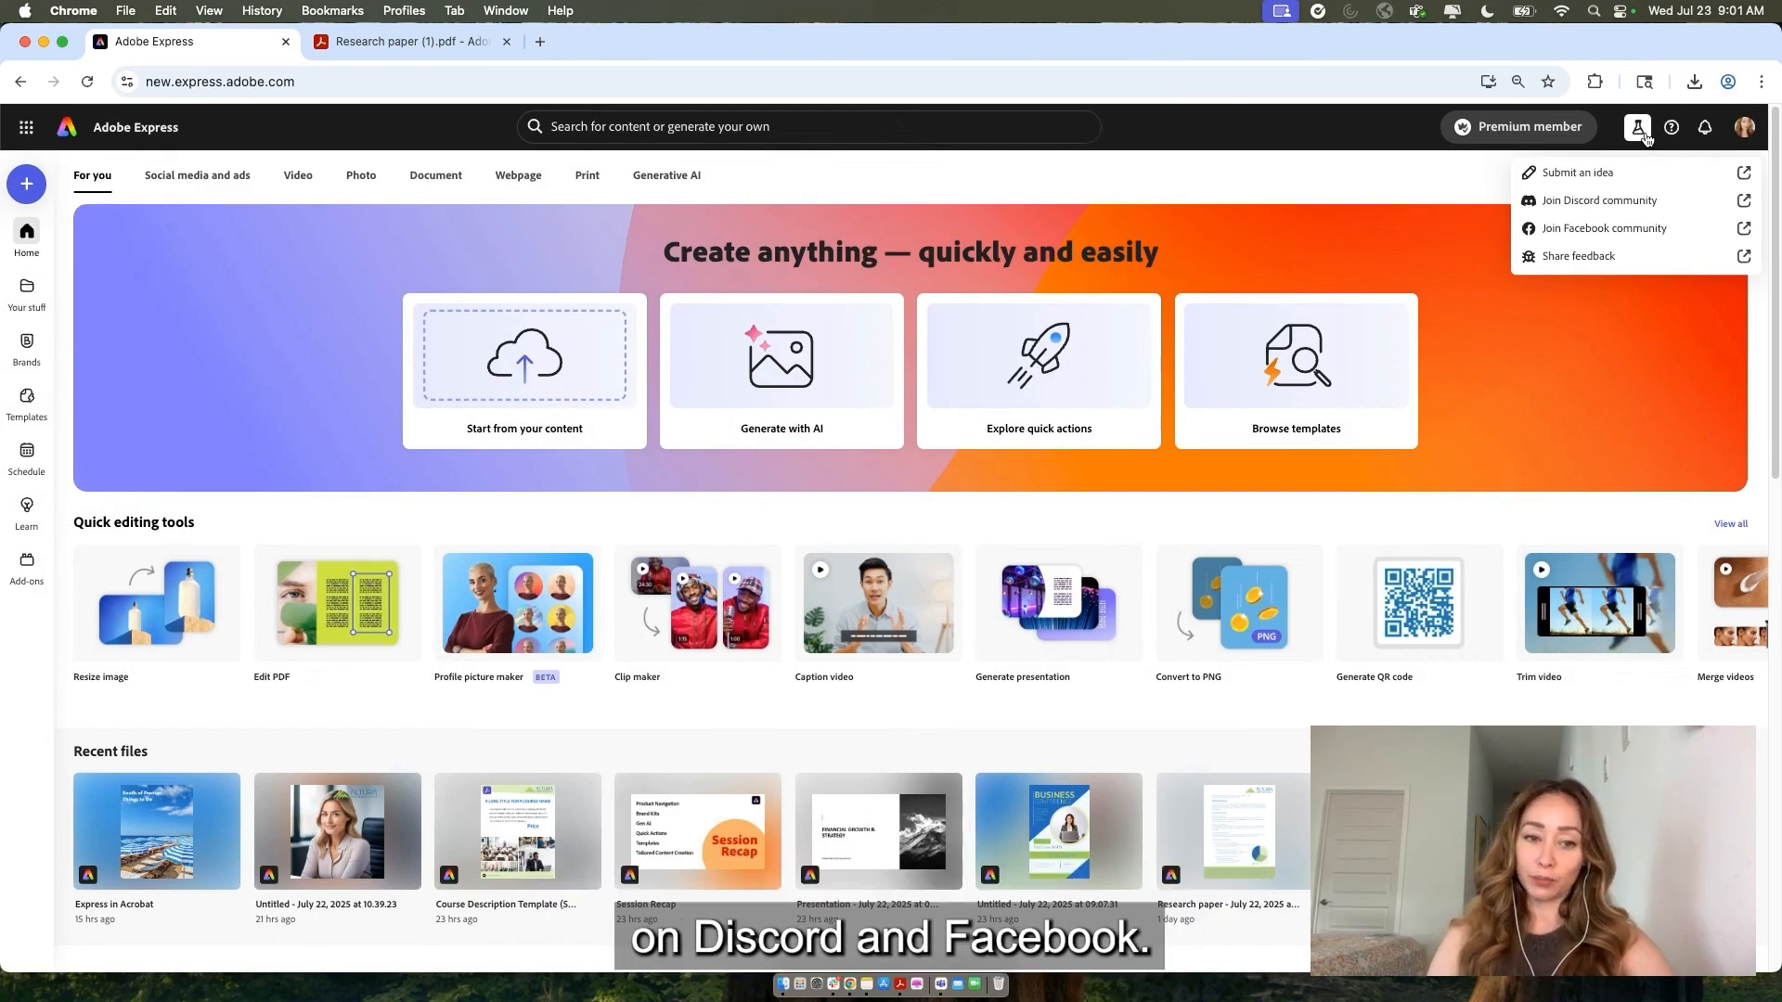
left_click(1671, 134)
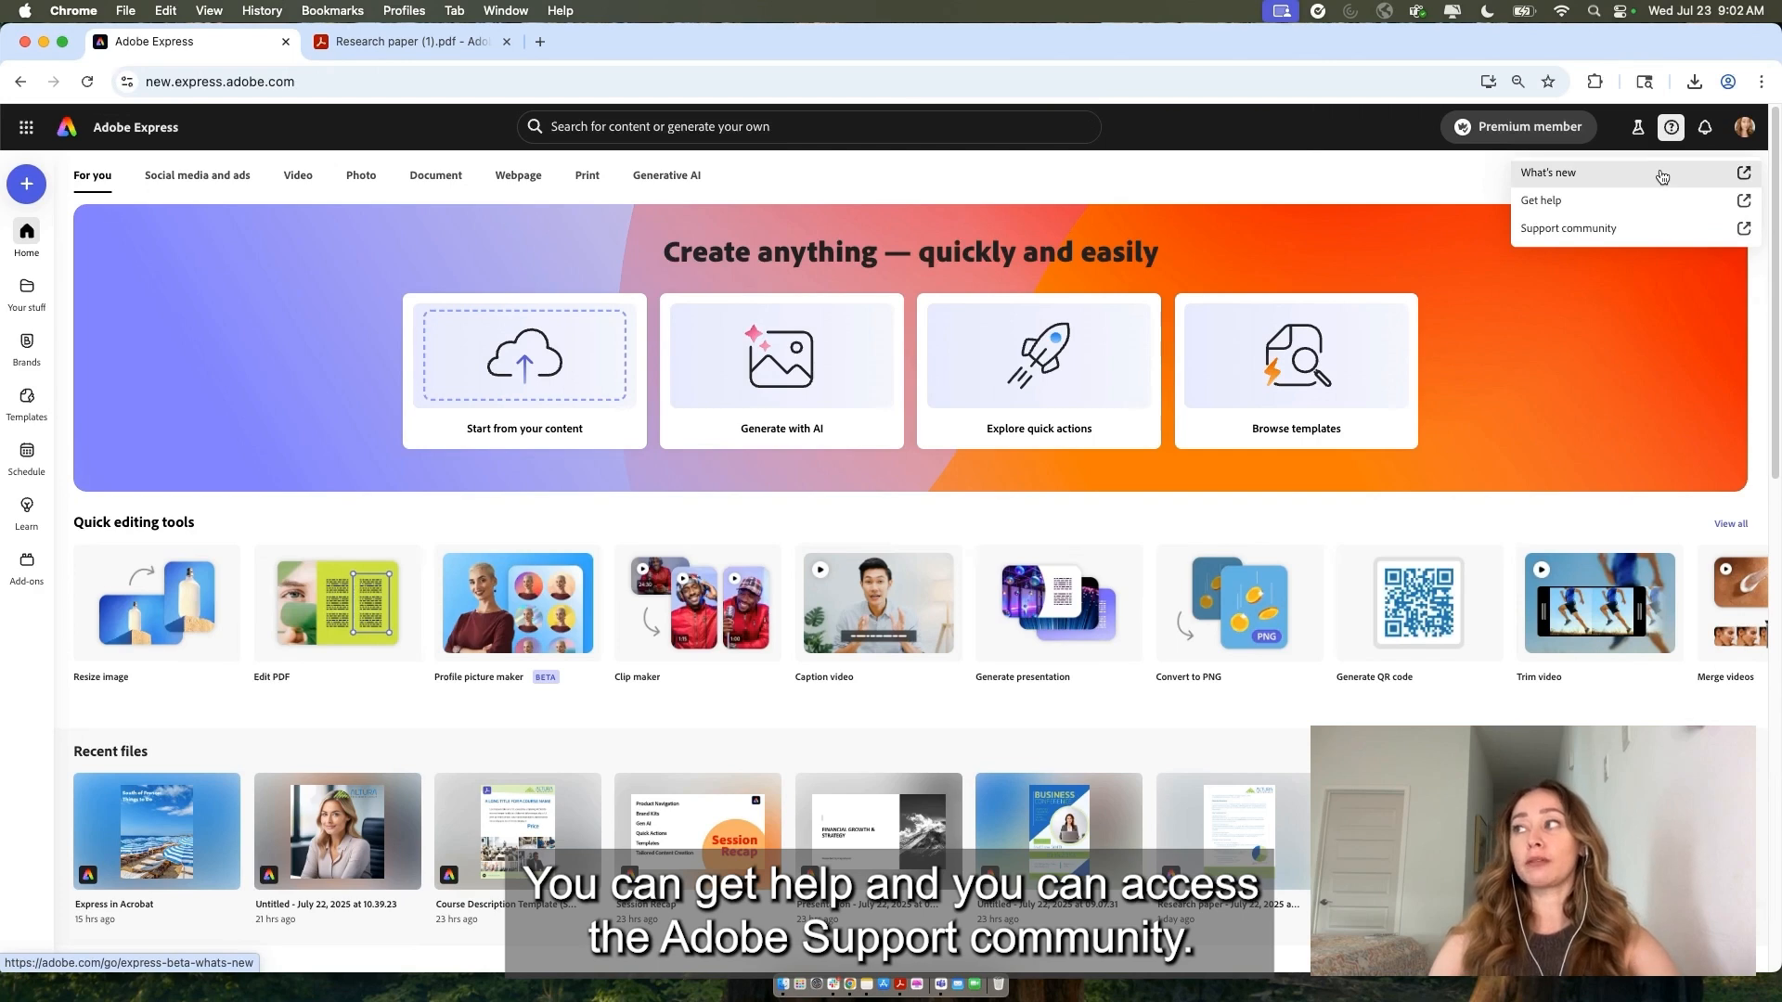
left_click(1746, 128)
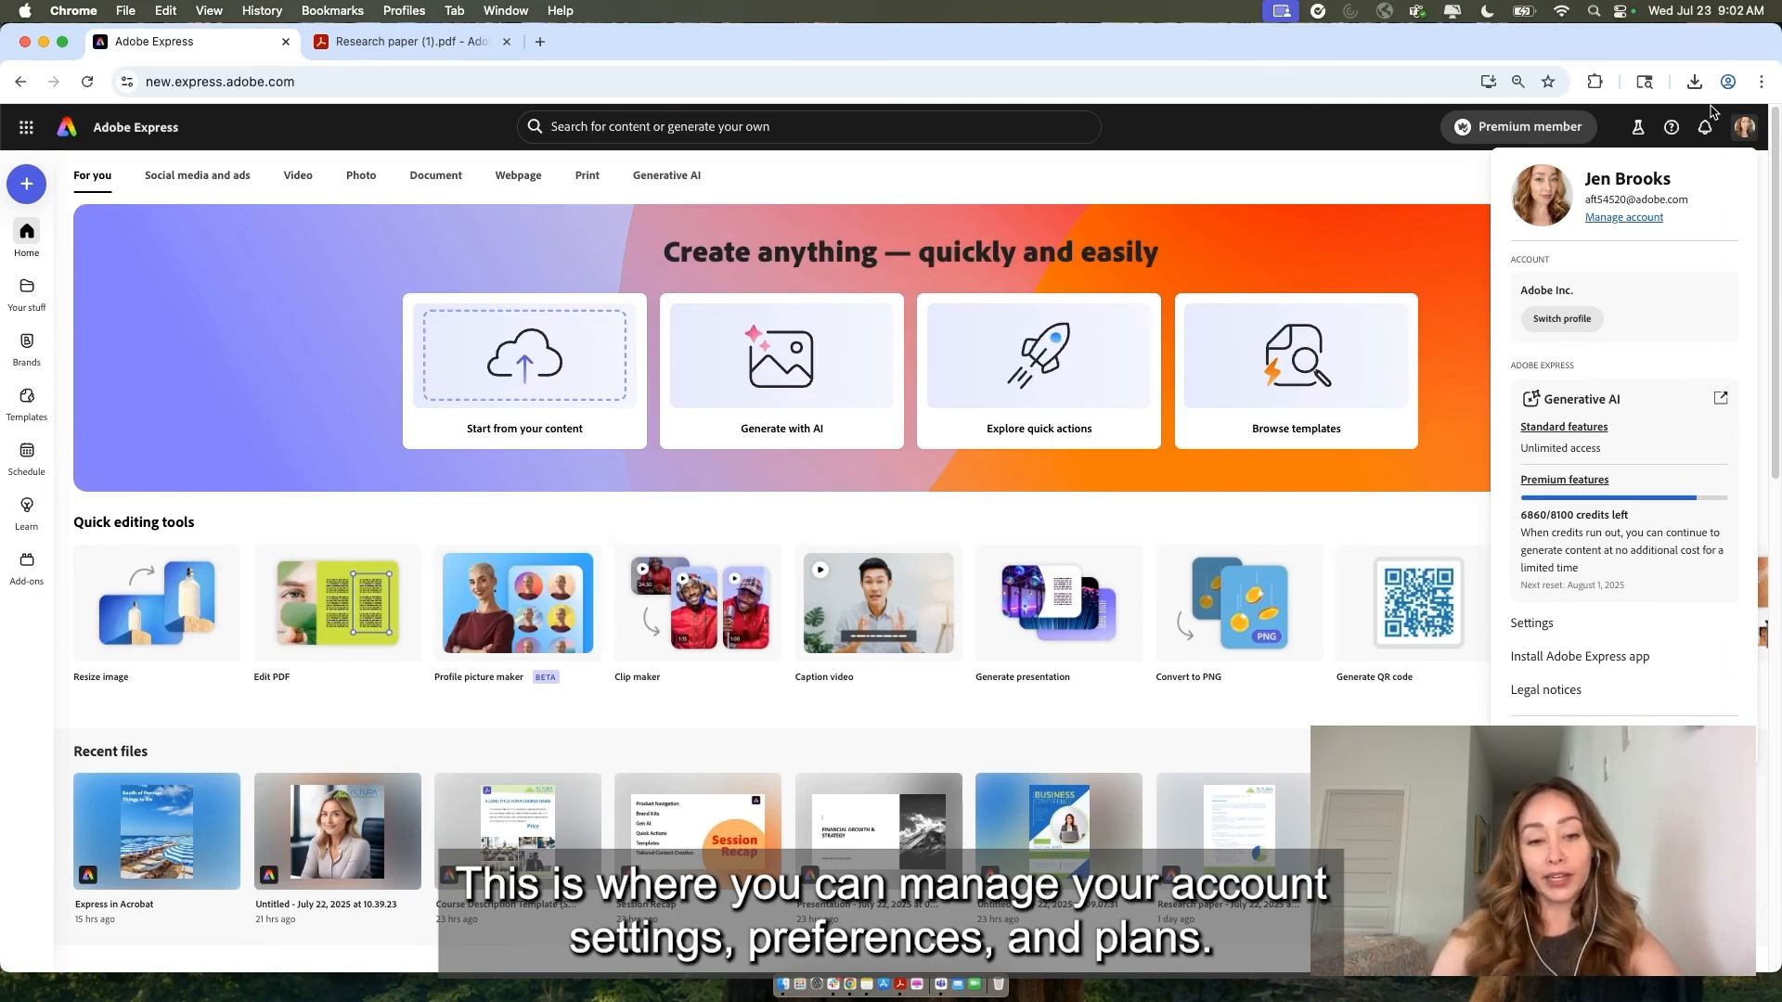
left_click(1705, 128)
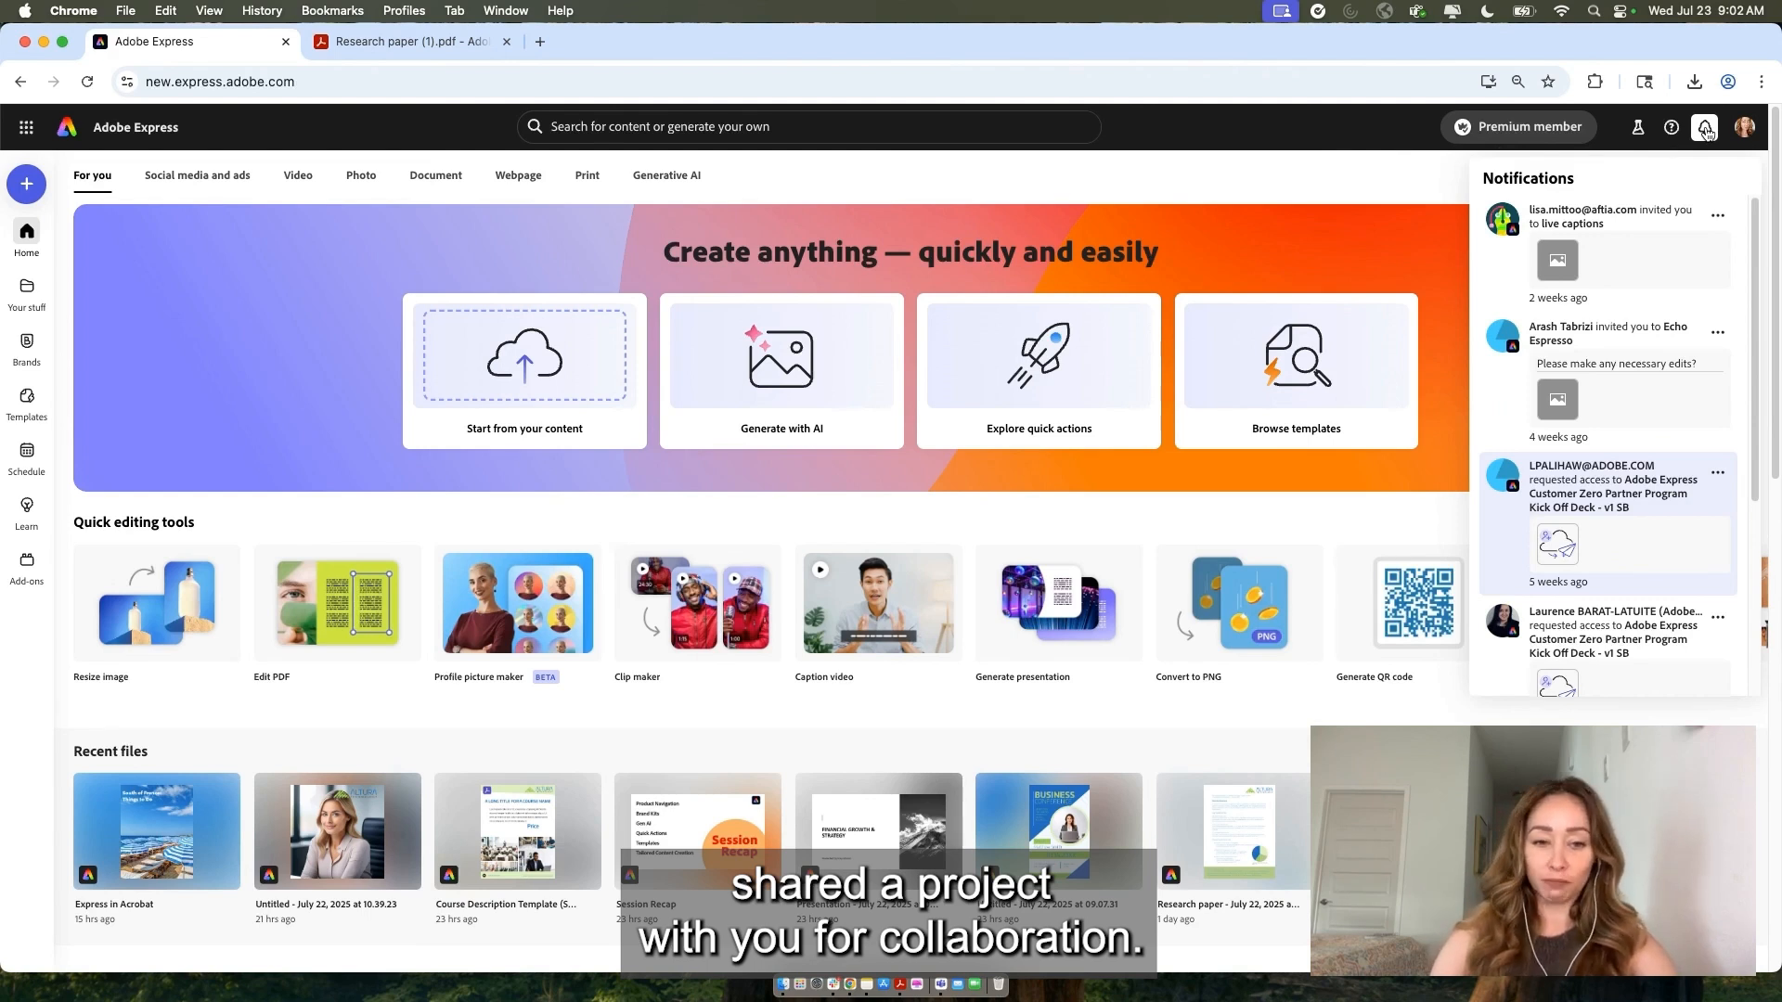
left_click(1364, 116)
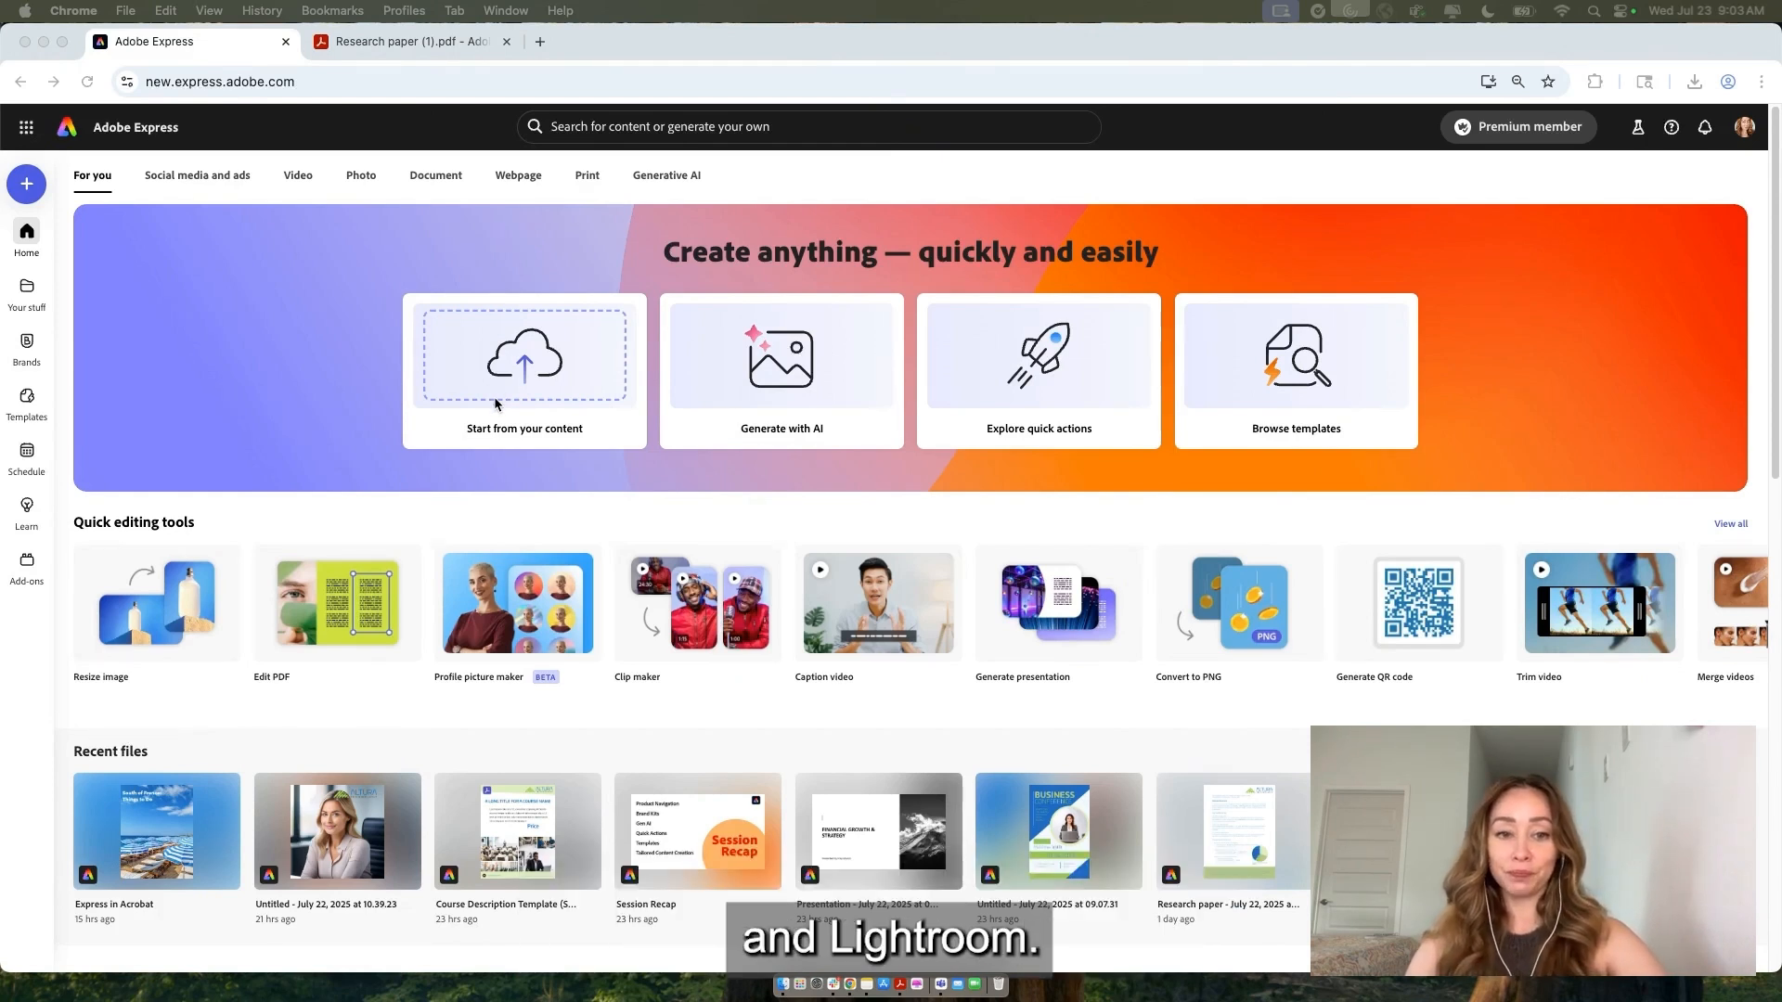
Look through the generative AI tools and the full set of quick actions
left_click(804, 397)
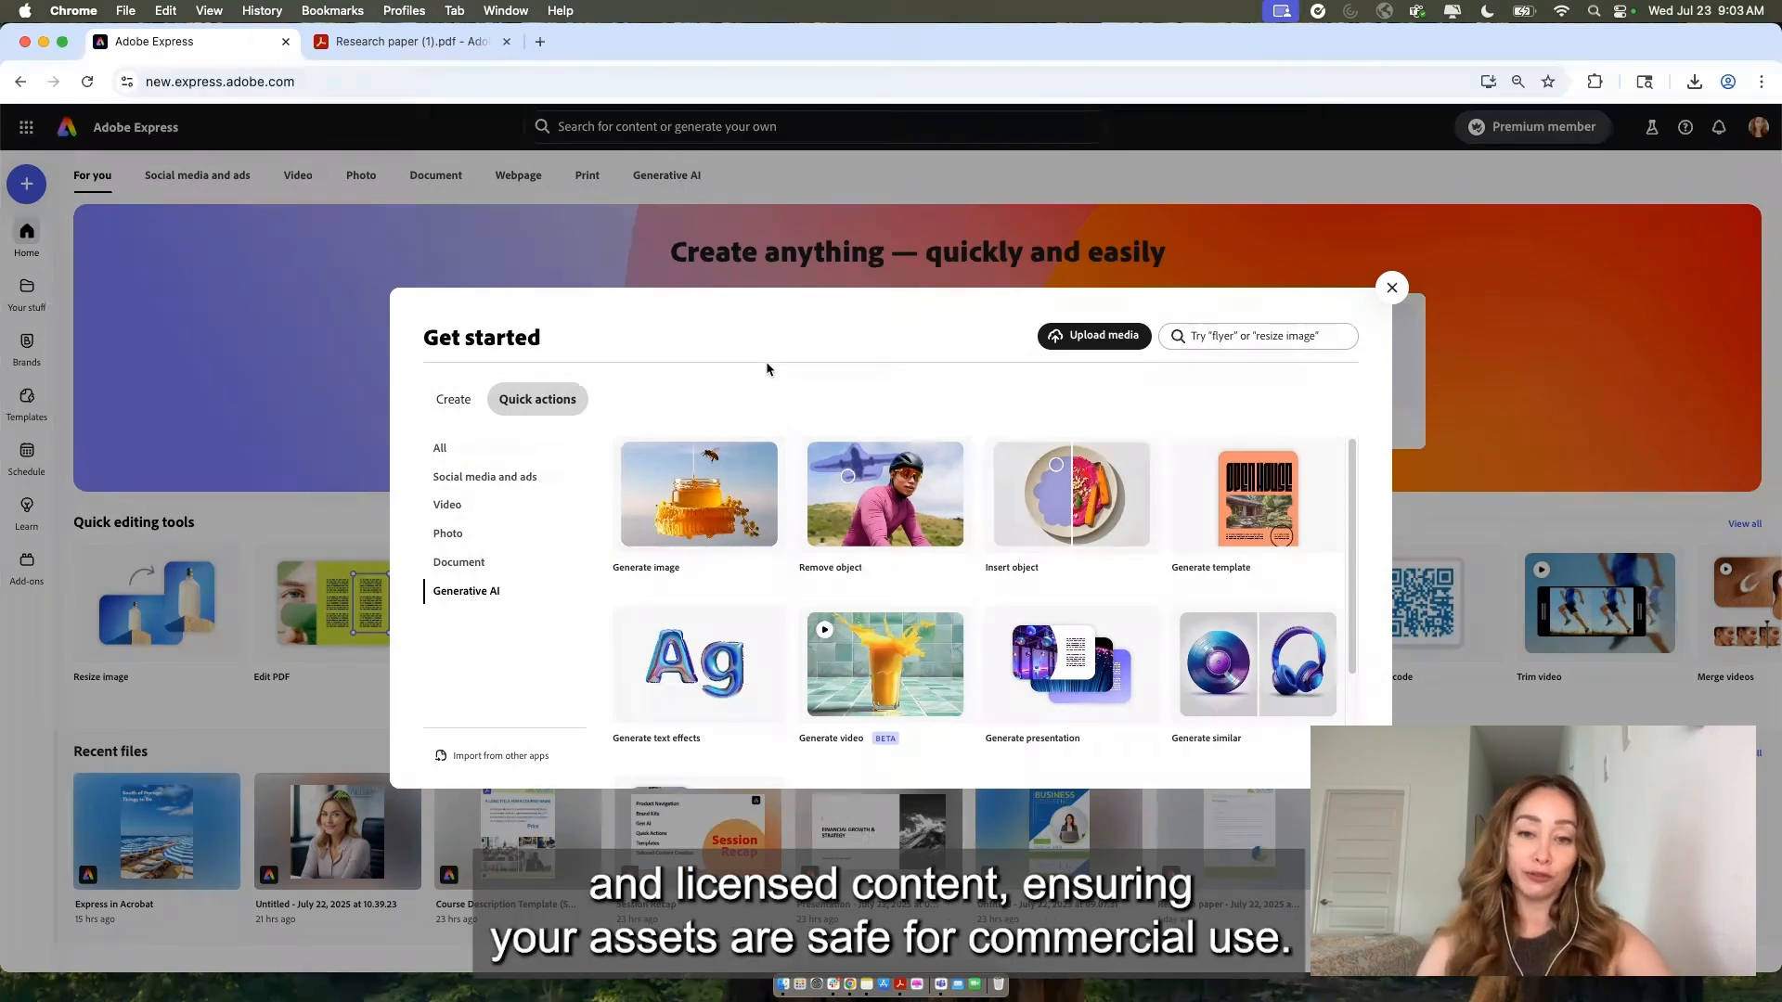
left_click(1392, 288)
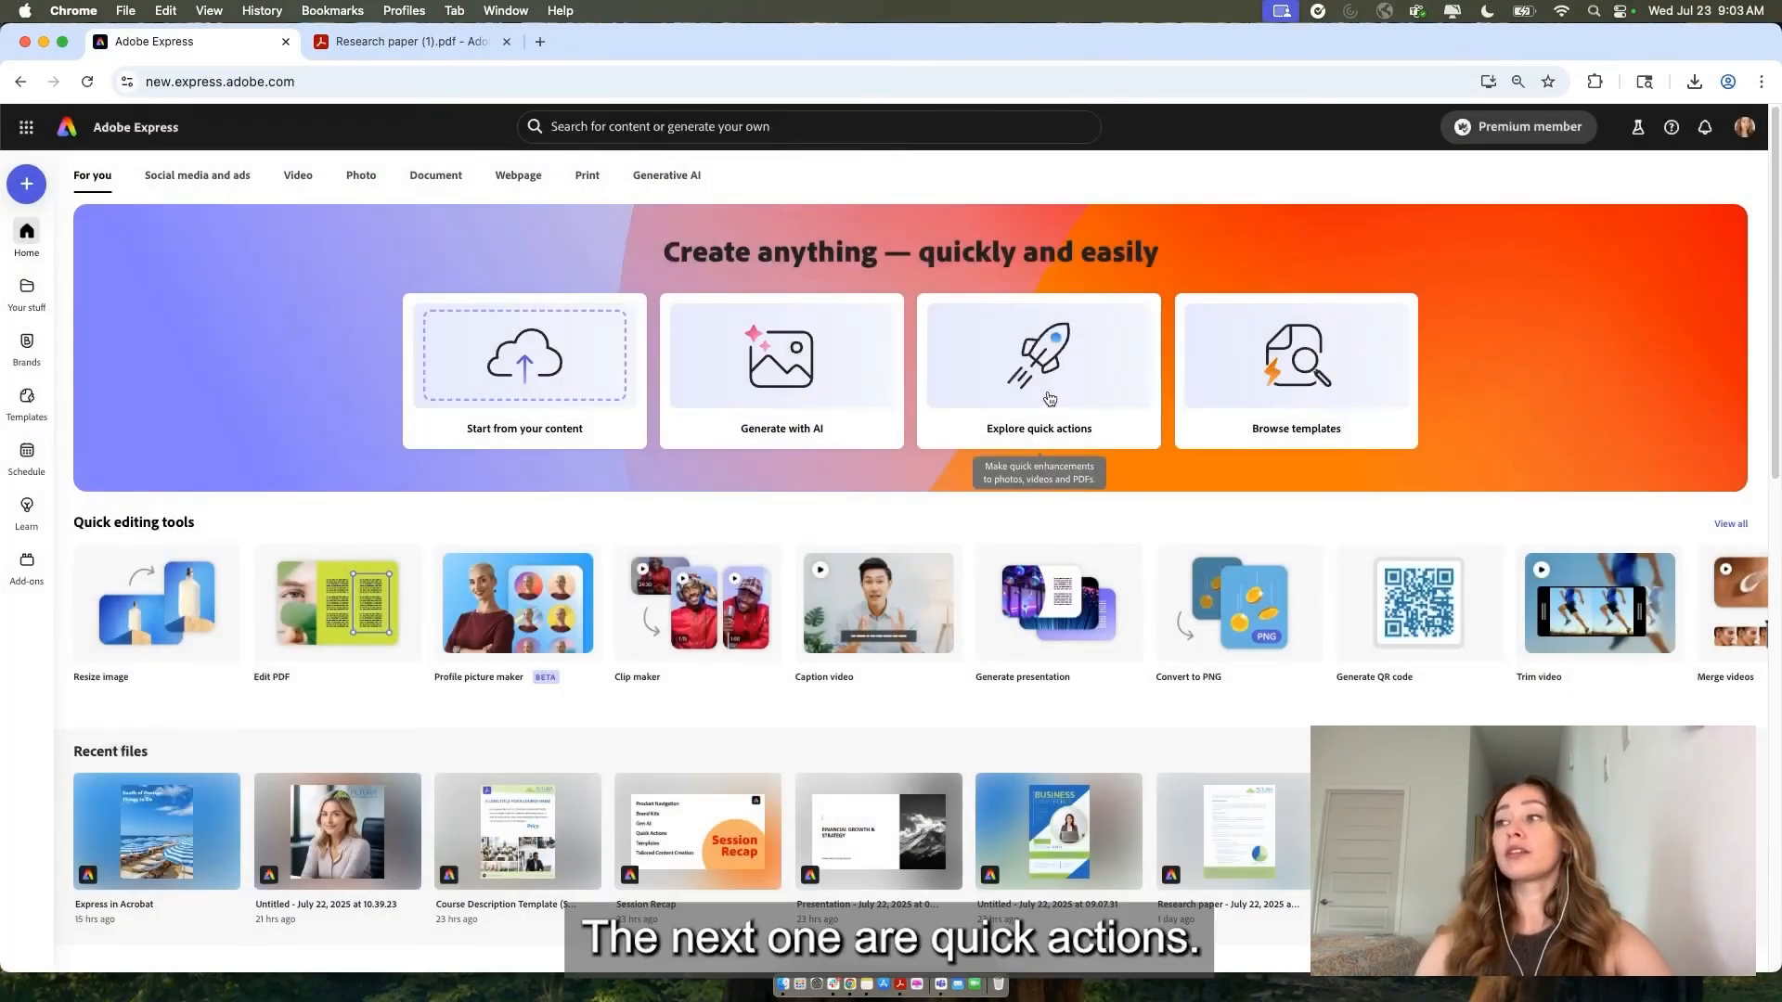
left_click(1049, 398)
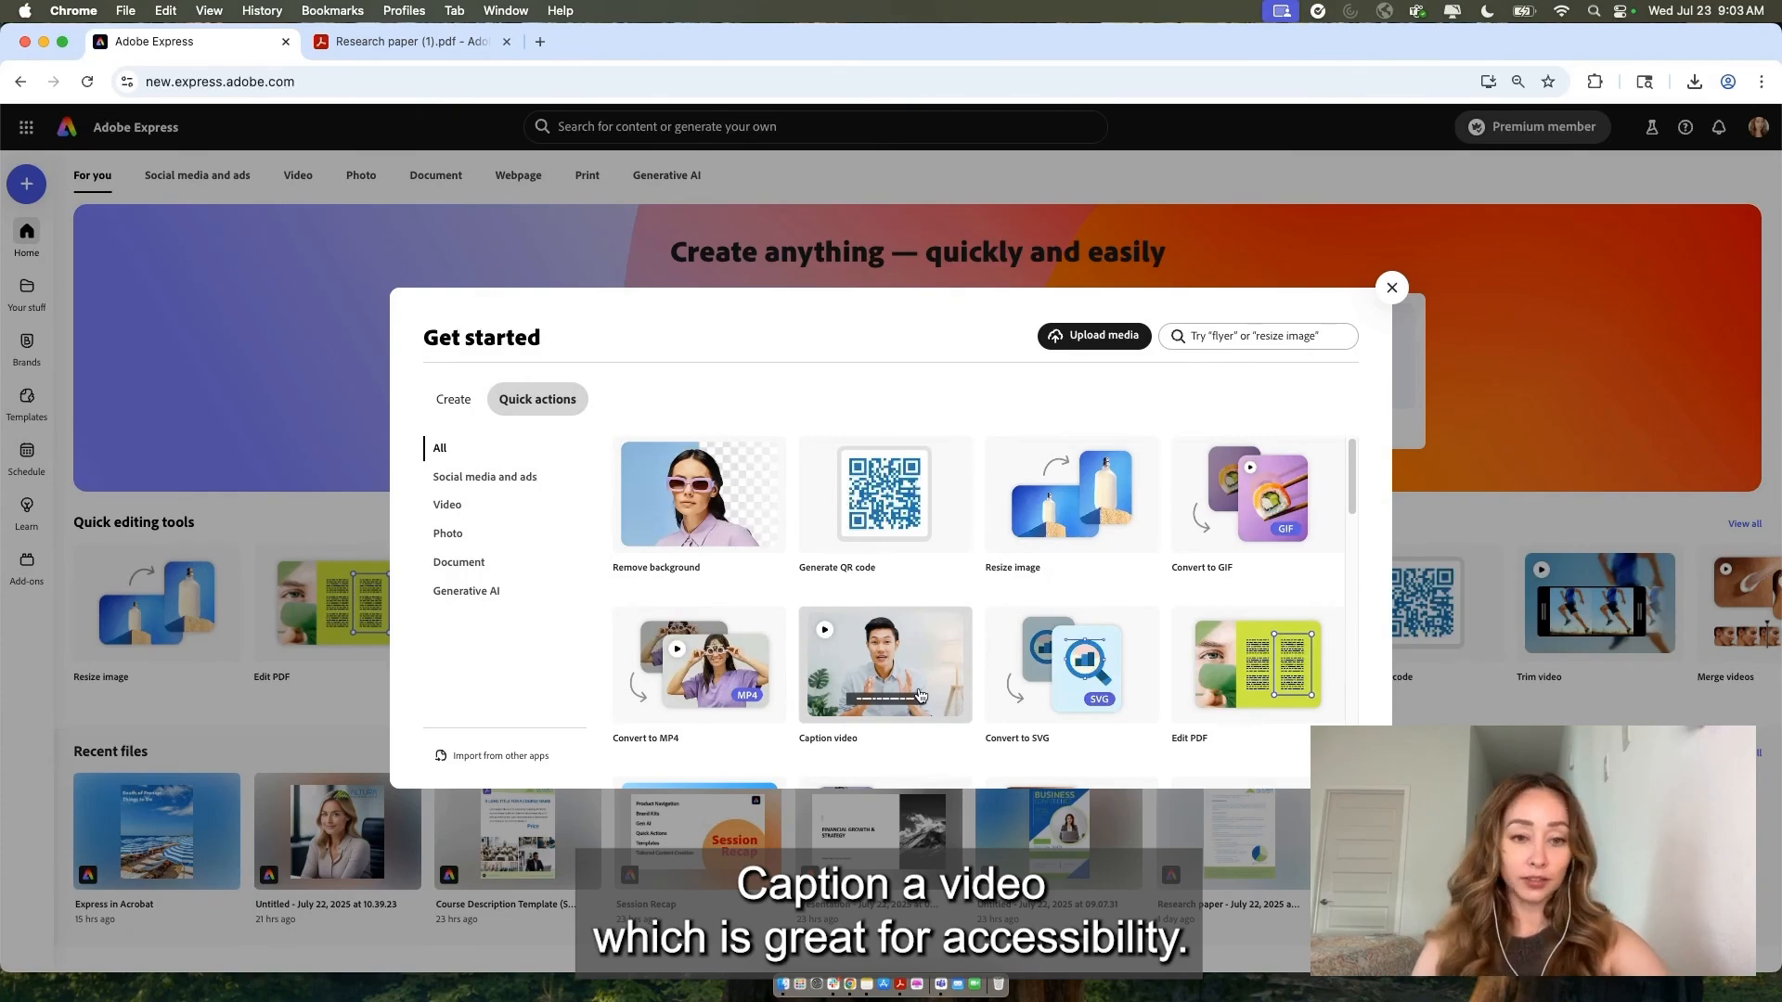
left_click(1391, 288)
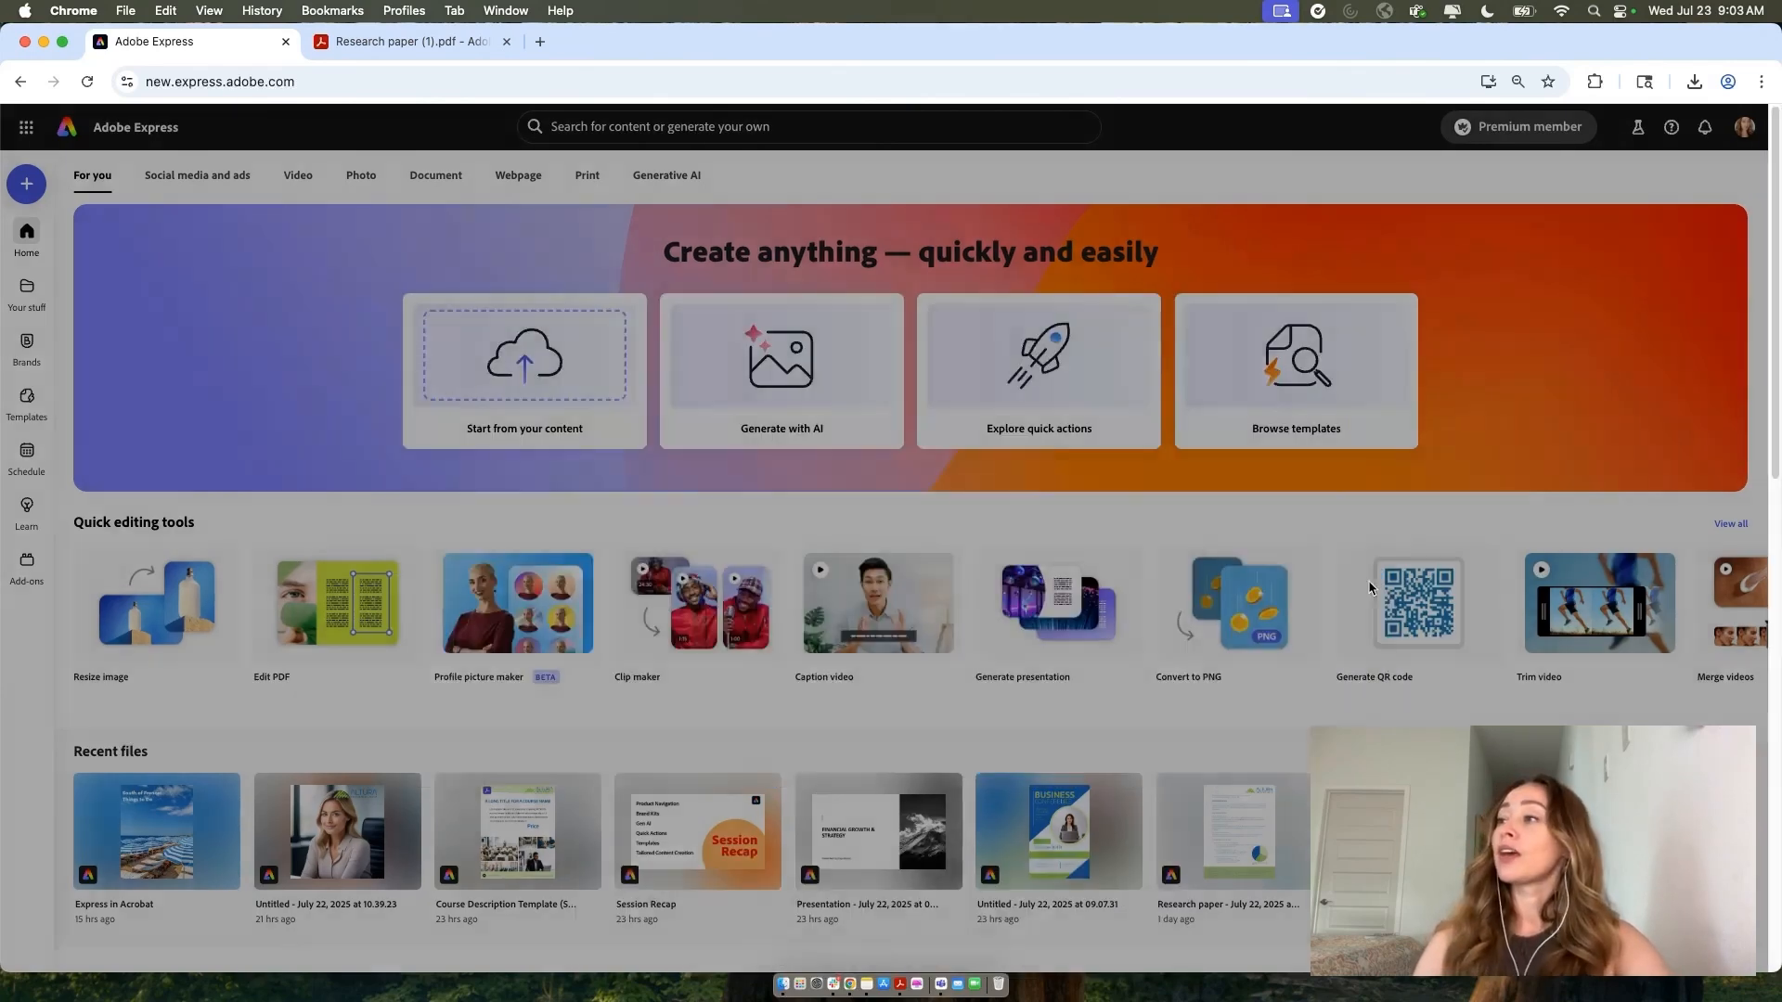
Browse the template gallery from the home page and view the options for creating a design from scratch
left_click(1309, 401)
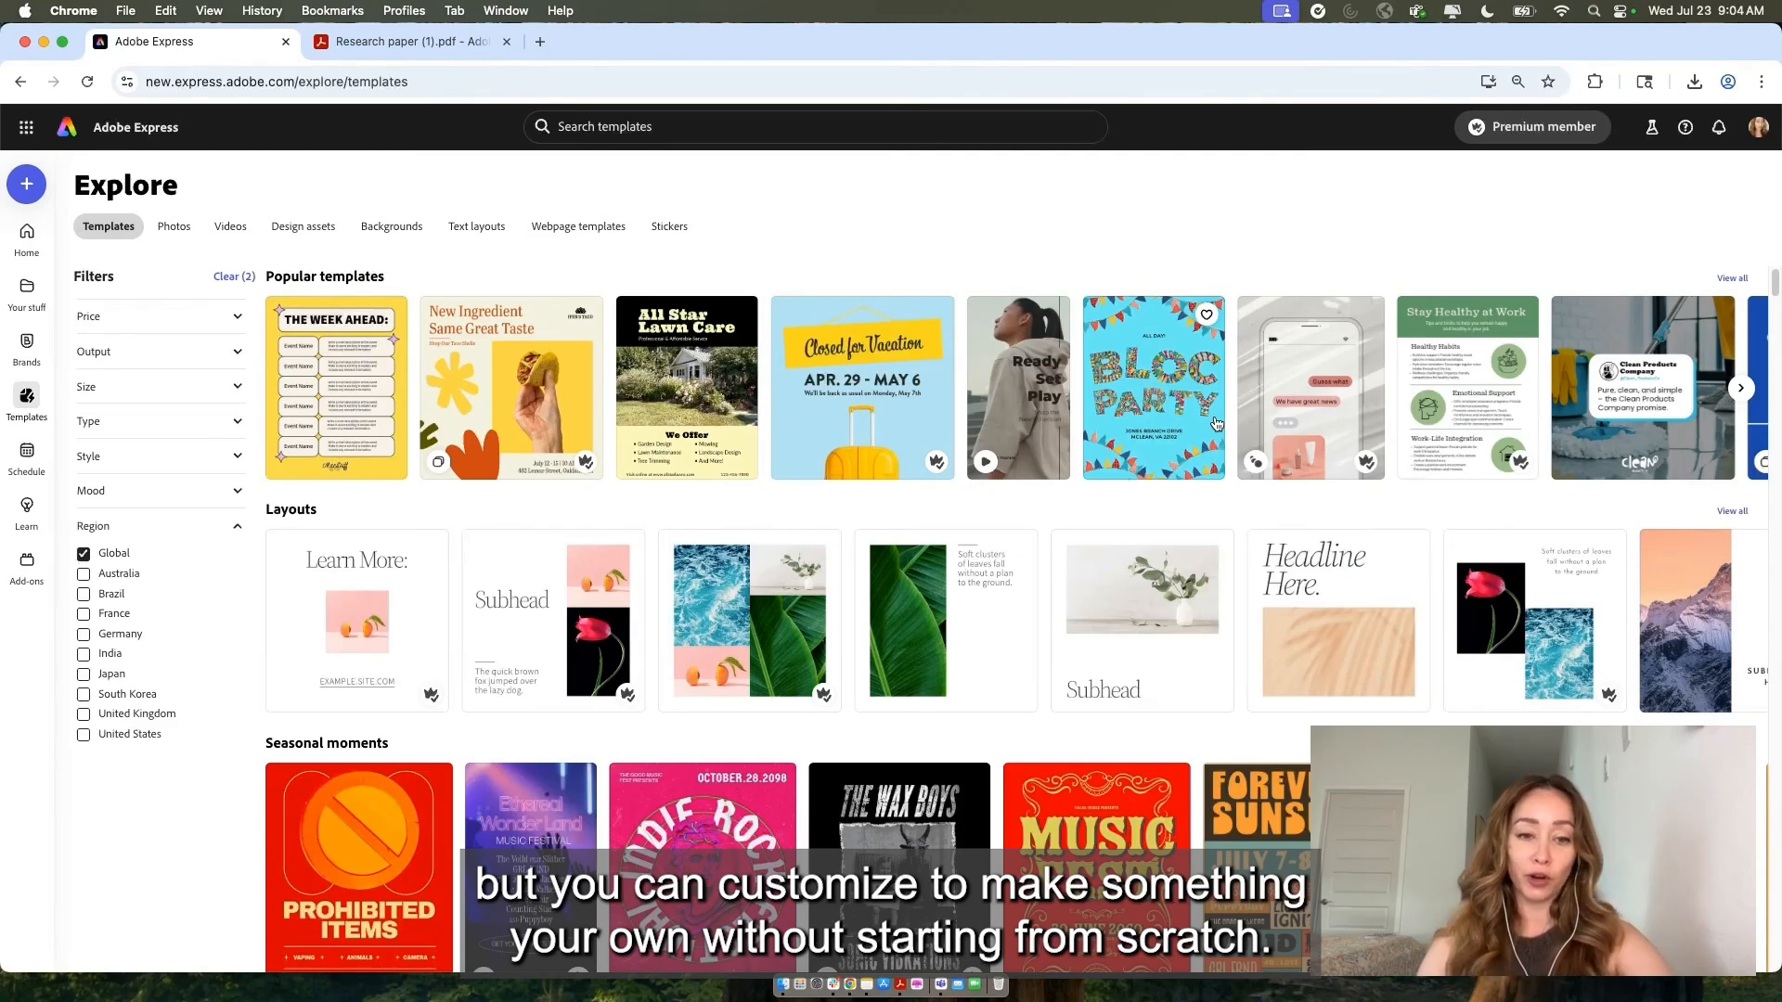
left_click(48, 241)
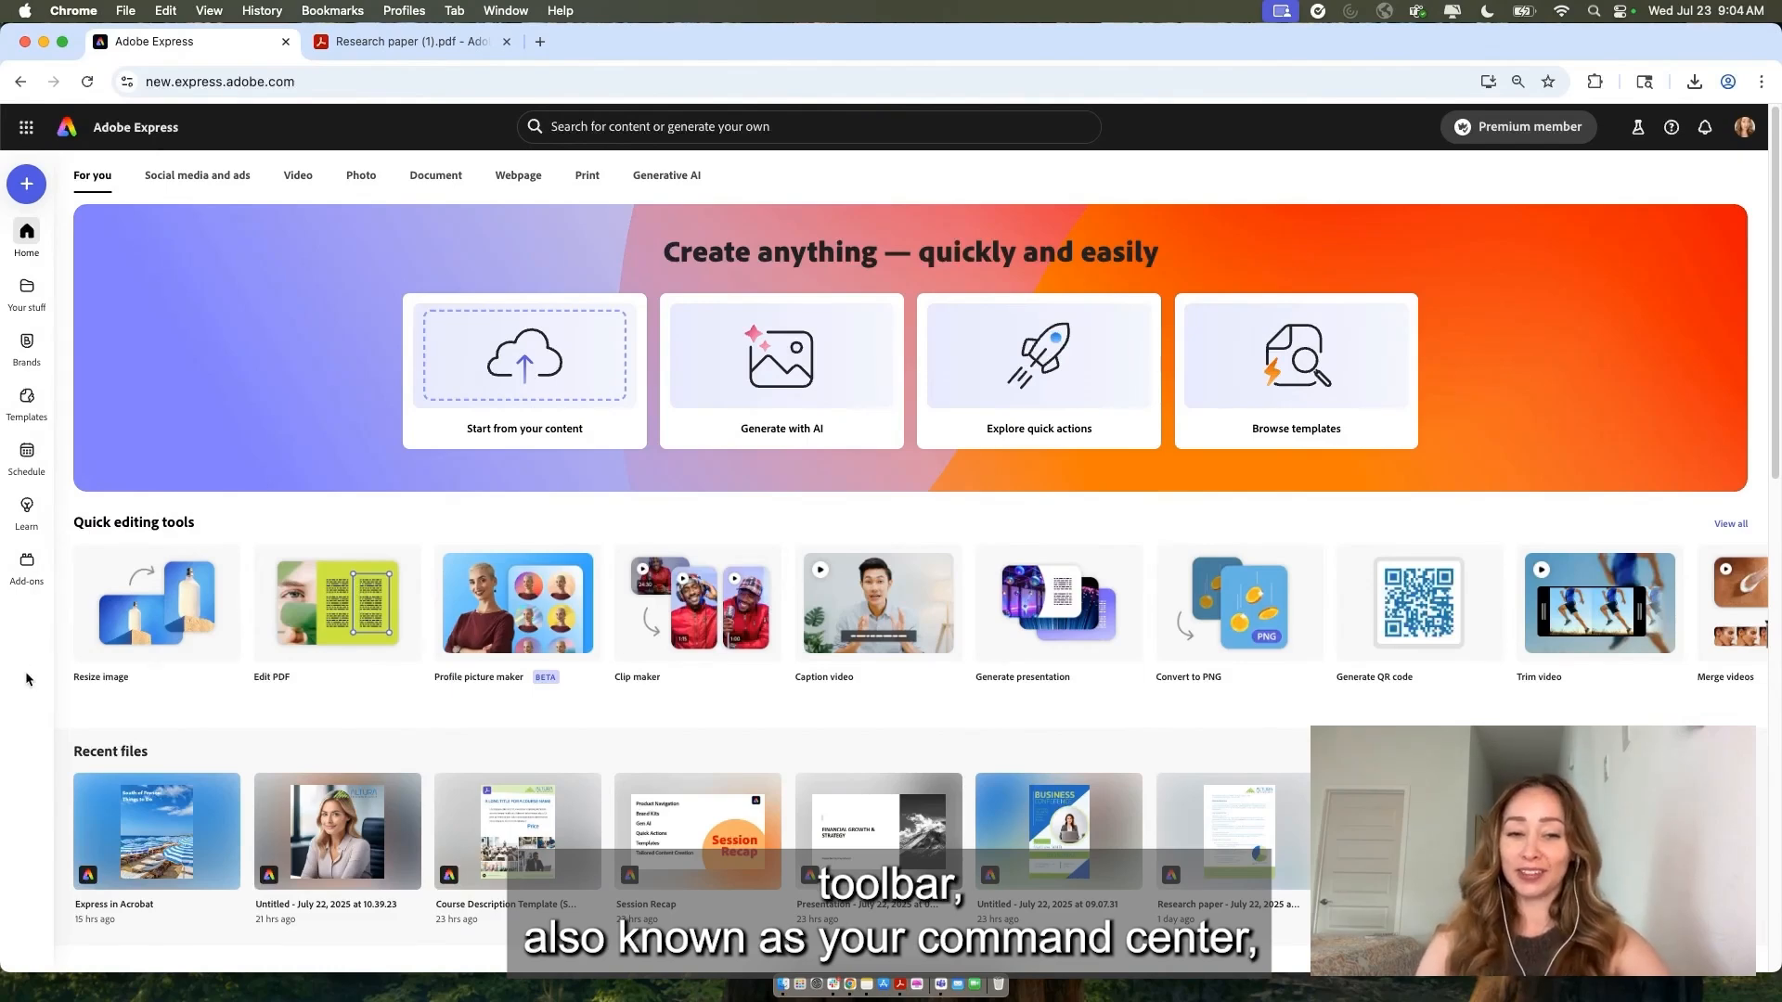
left_click(25, 185)
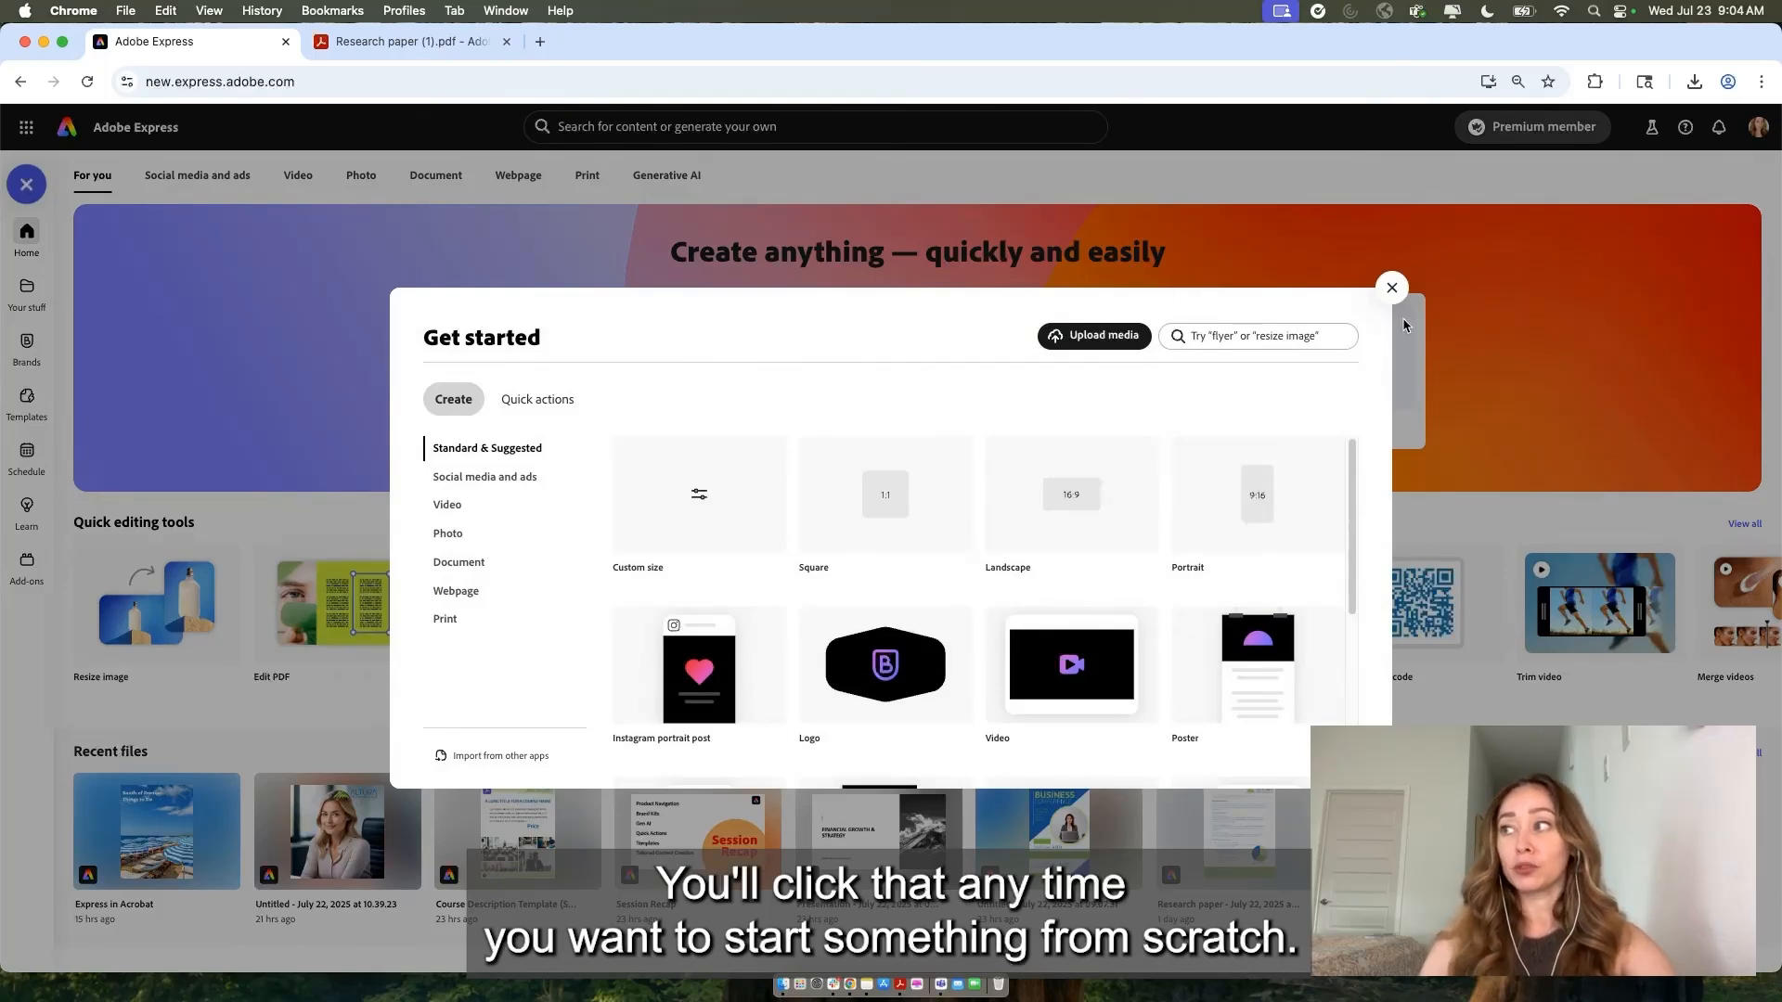
left_click(1397, 293)
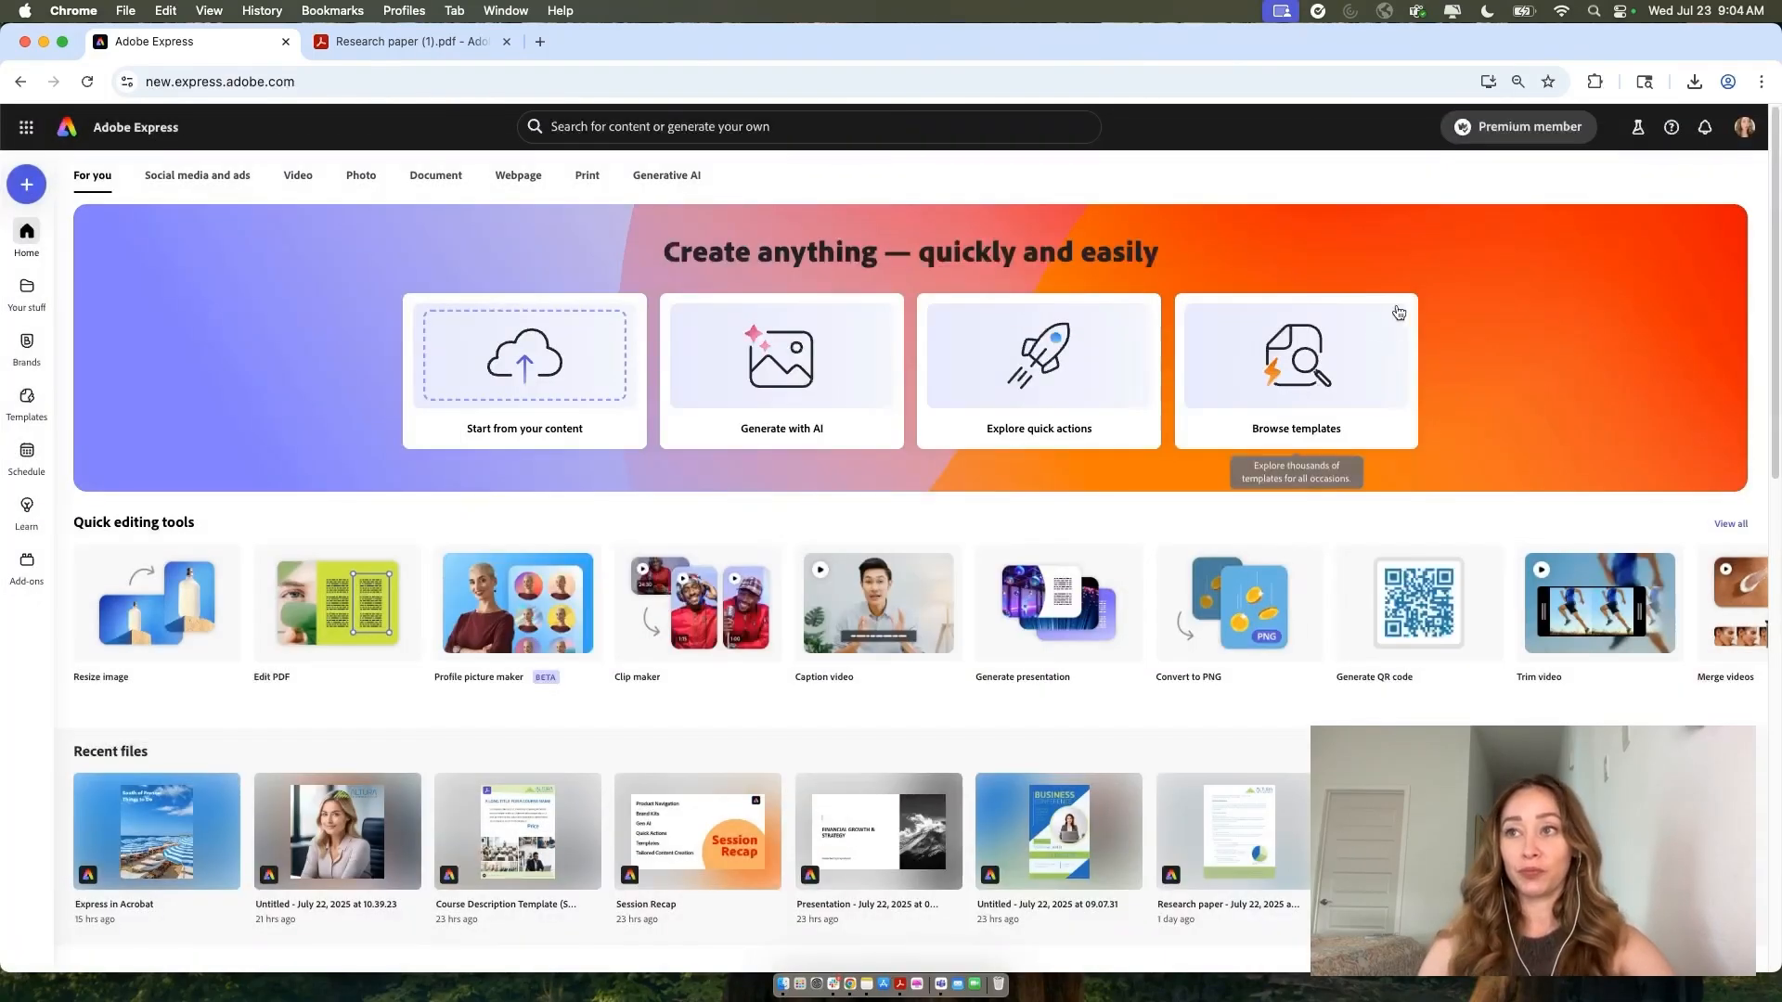
Look through the saved files, brands, templates, scheduling calendar and Learn tutorials
left_click(17, 302)
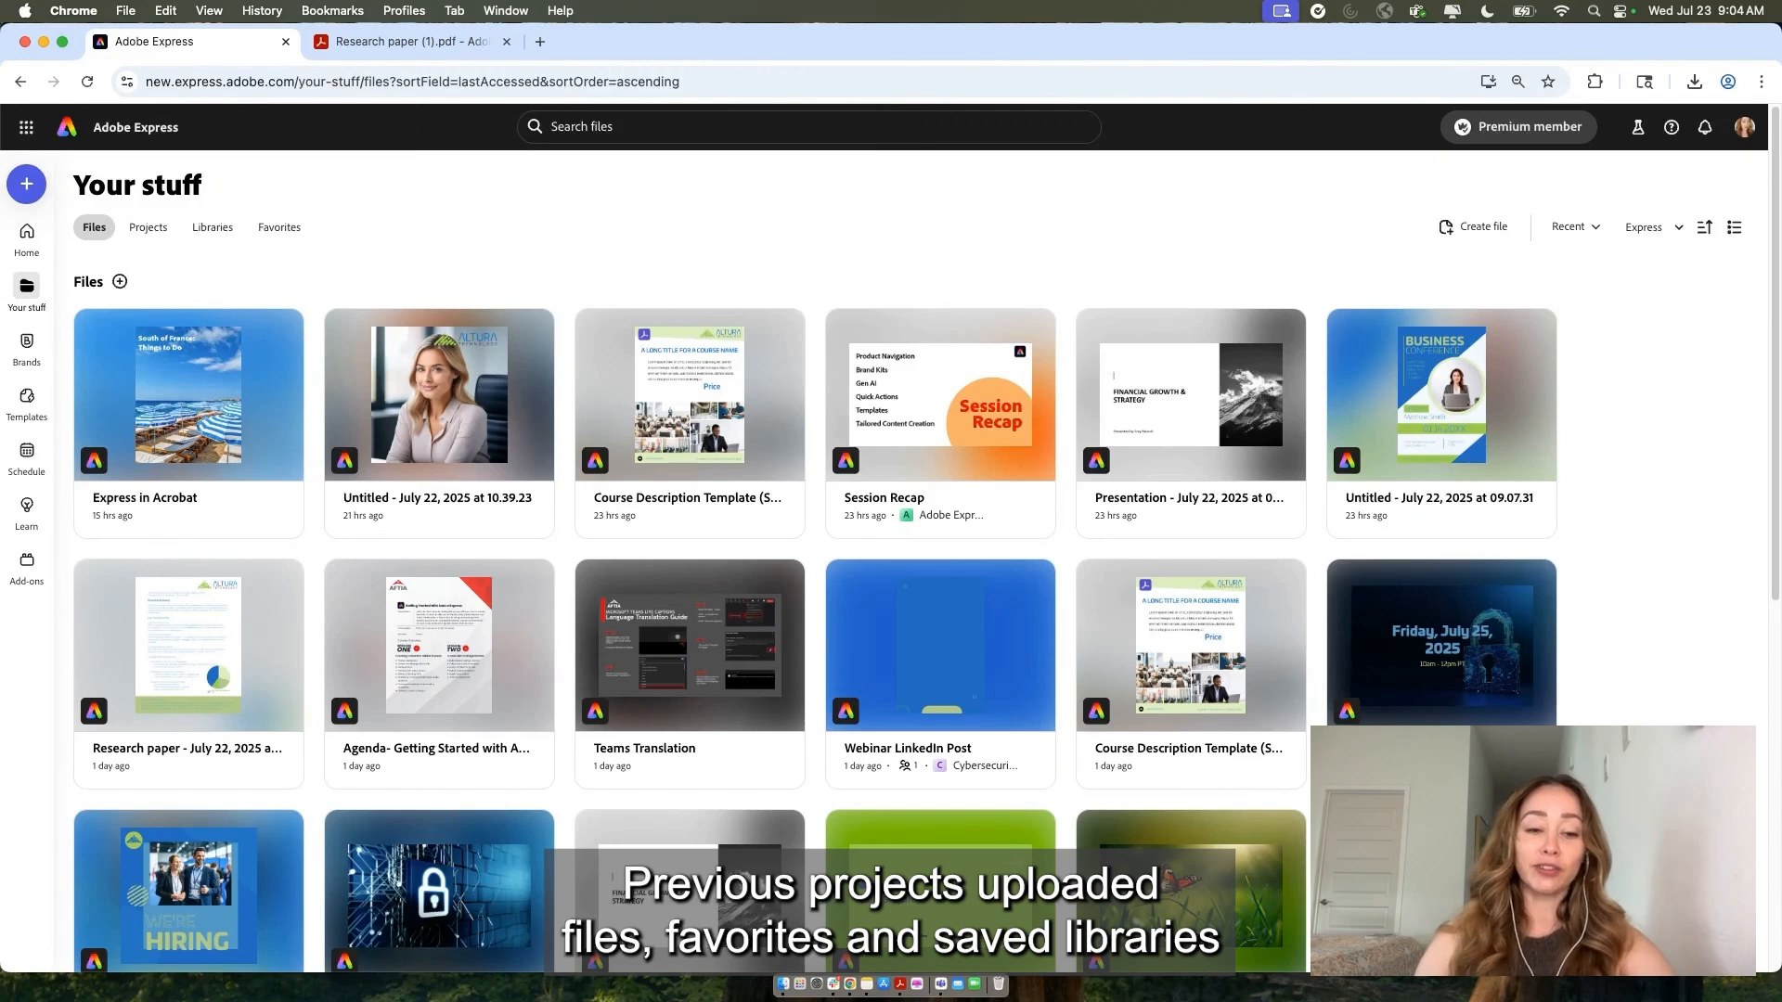
left_click(27, 345)
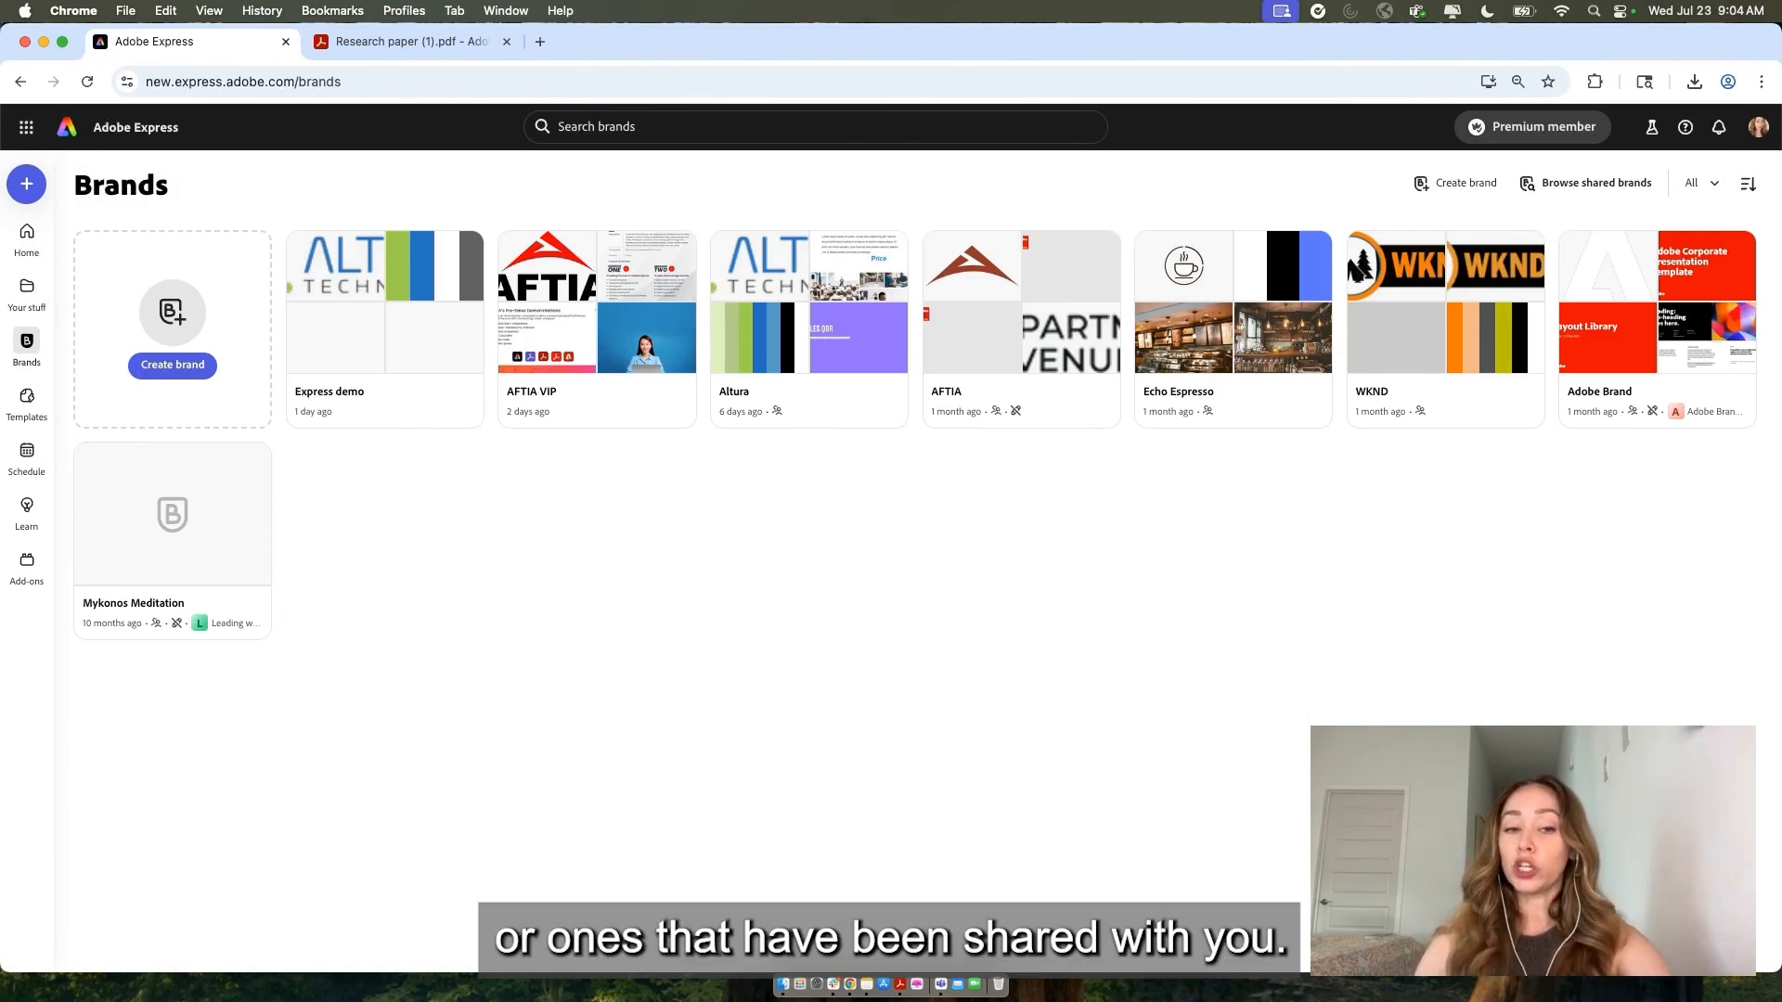
left_click(26, 401)
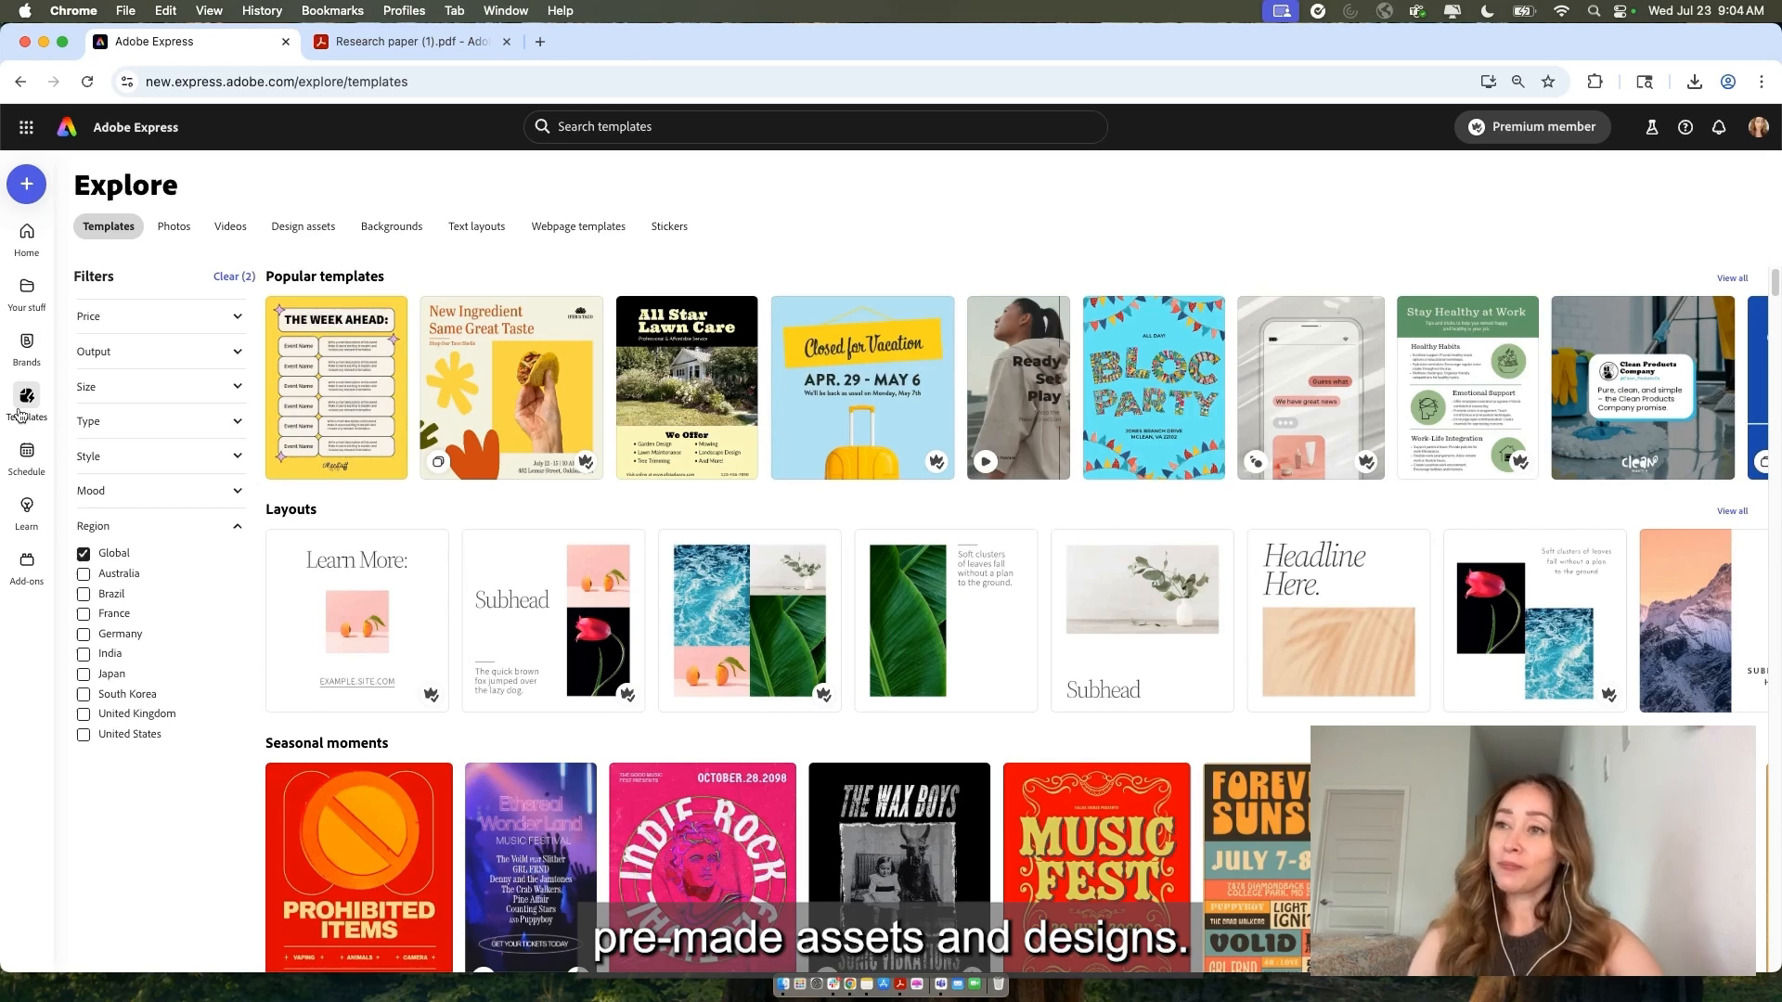
left_click(29, 461)
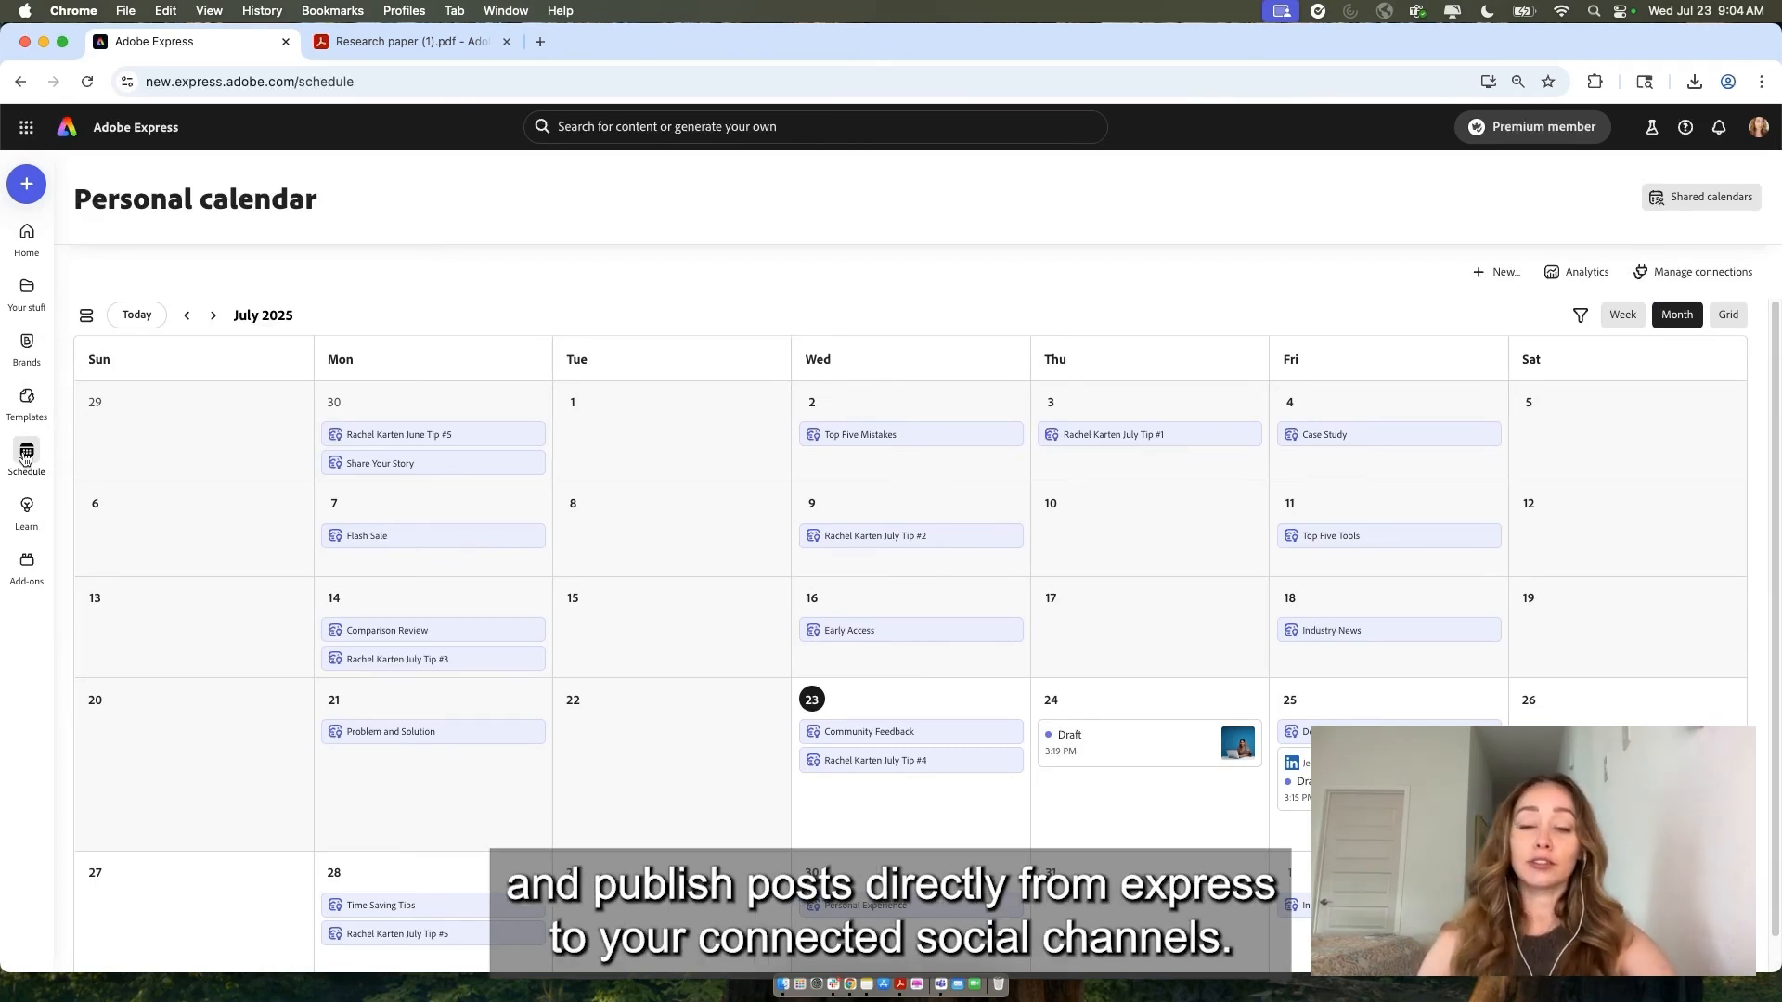
left_click(26, 530)
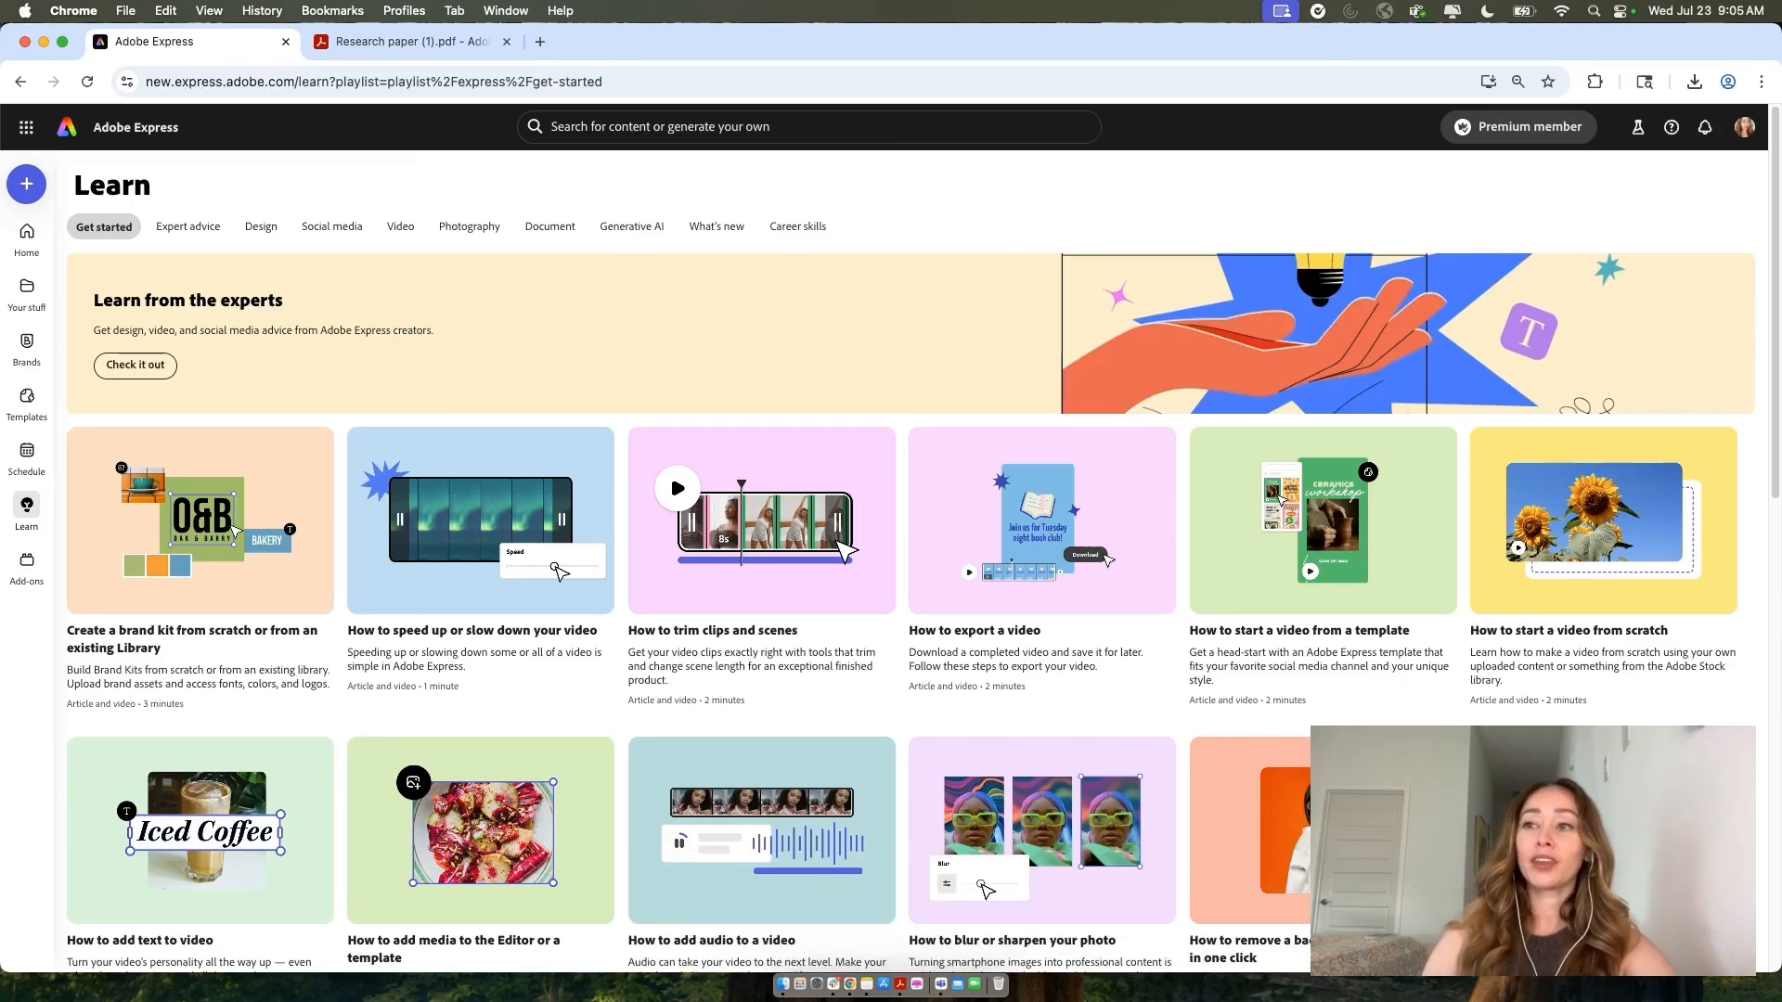
Browse the full list of add-ons and filter it to the installed ones
left_click(27, 566)
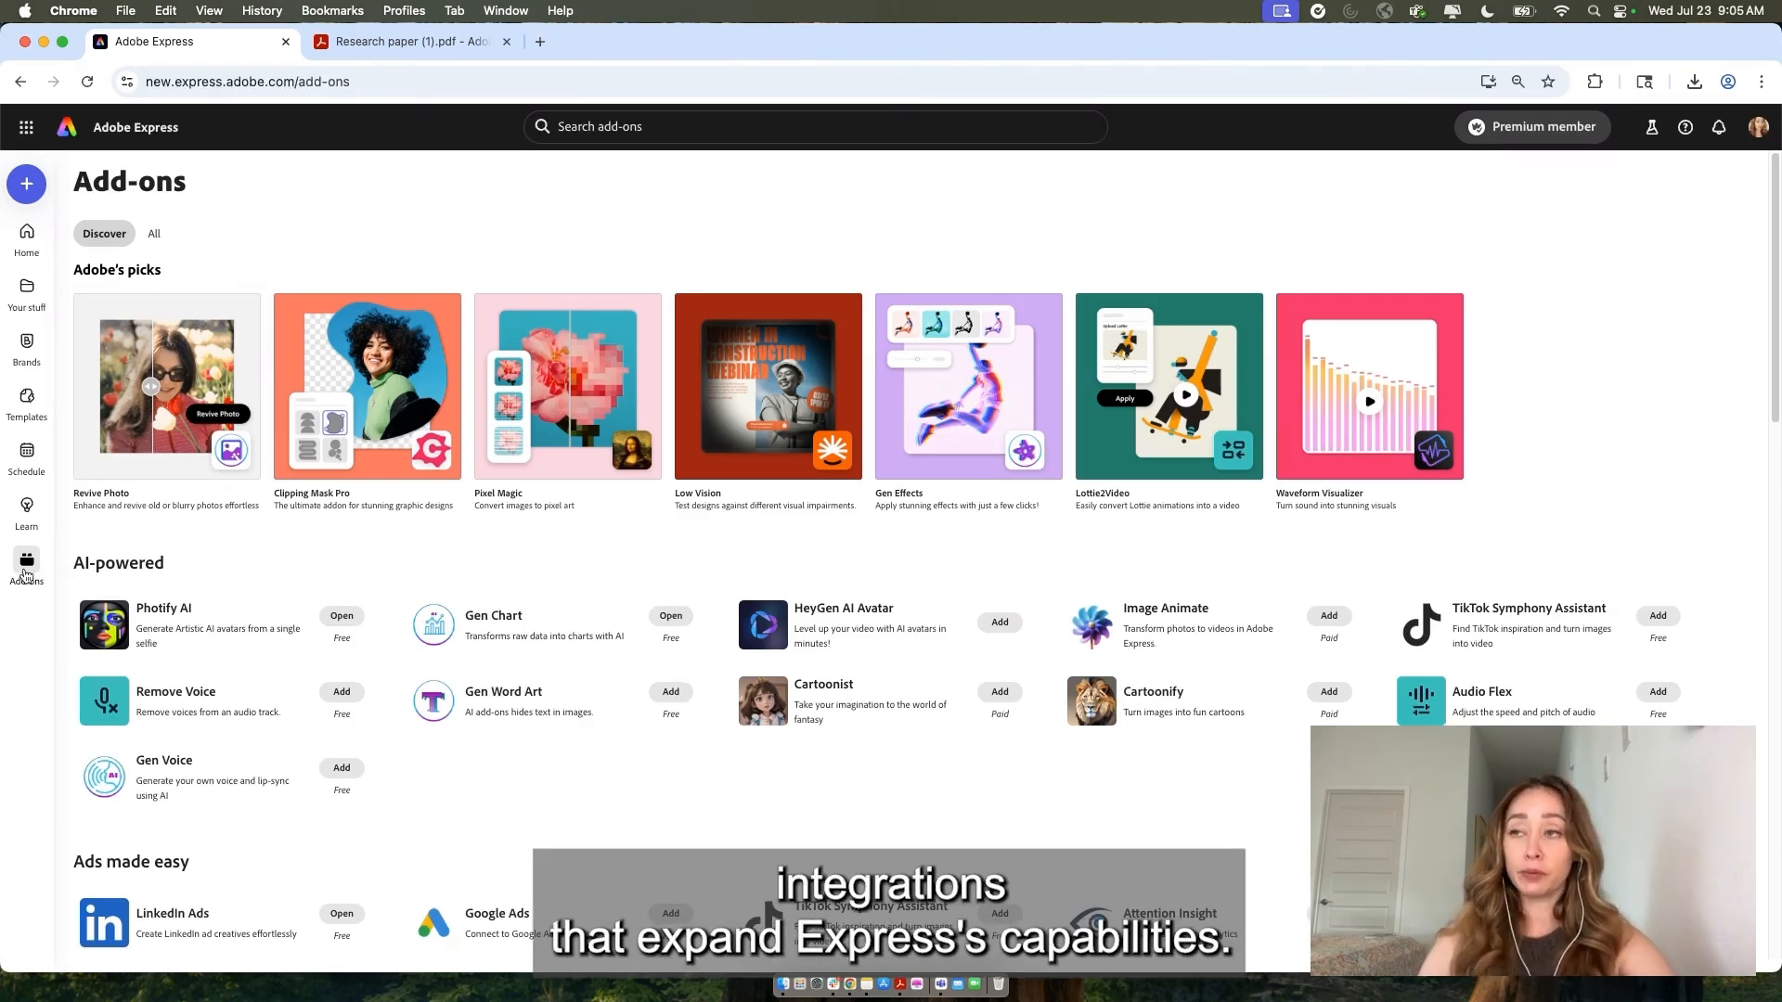
left_click(155, 235)
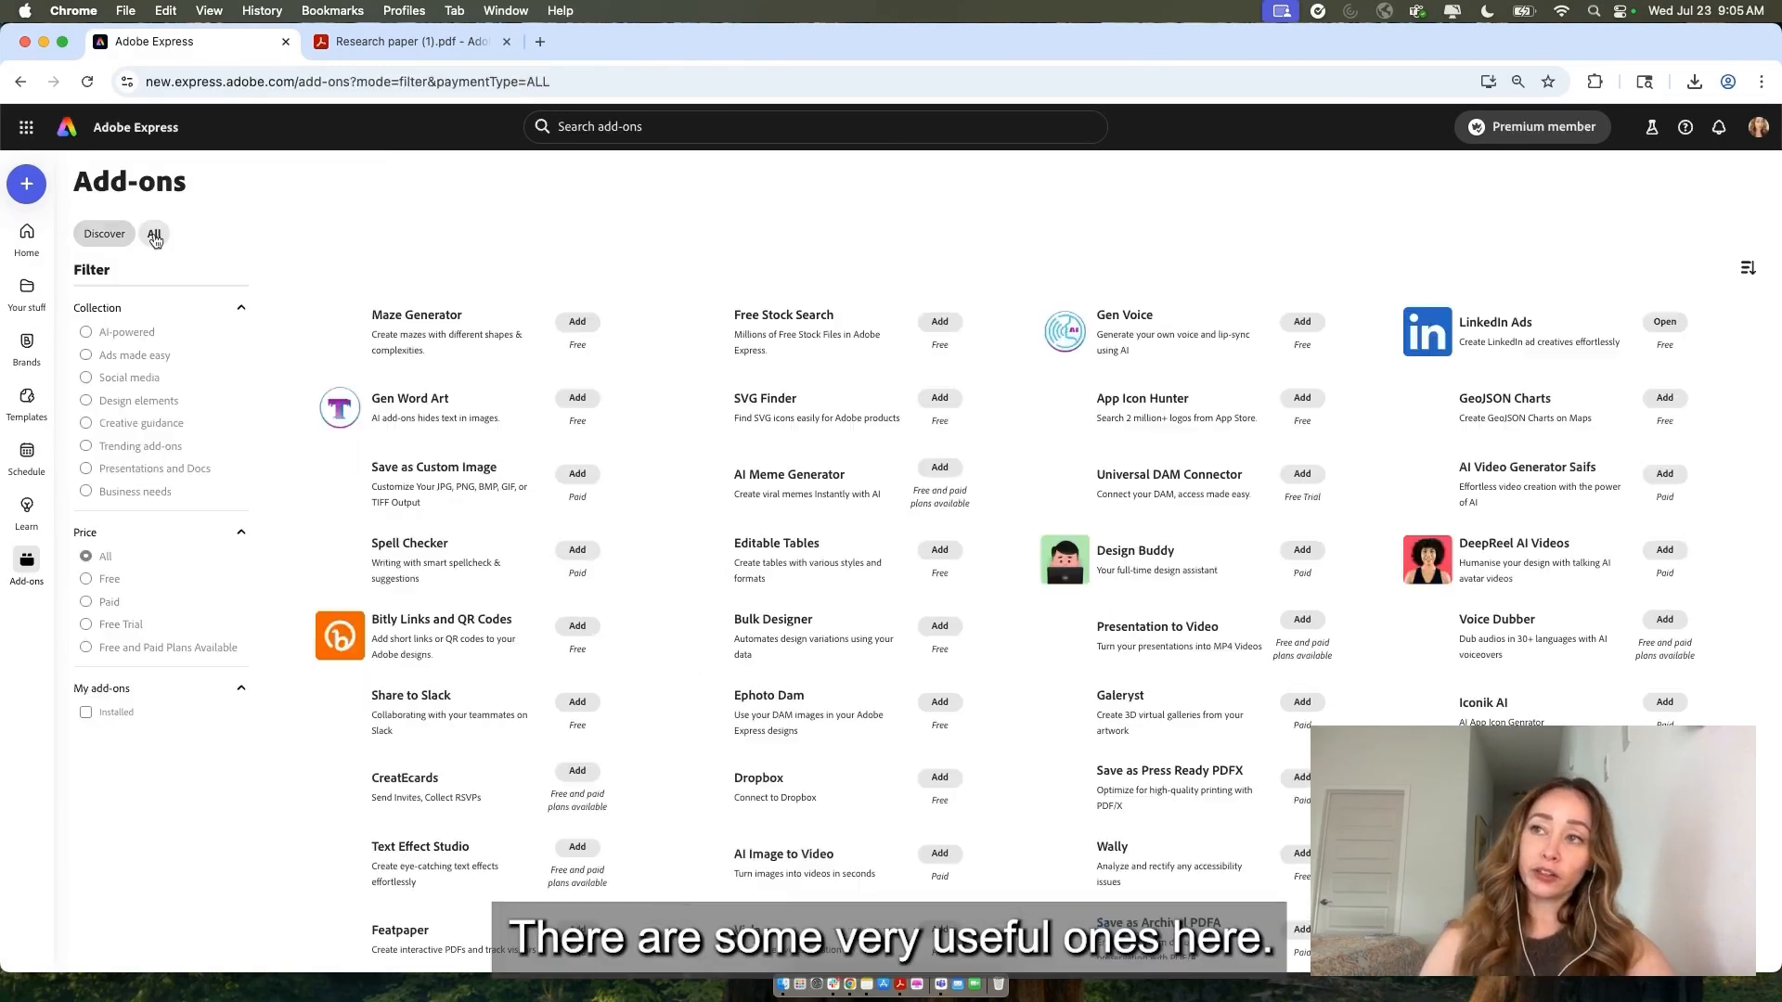
left_click(109, 713)
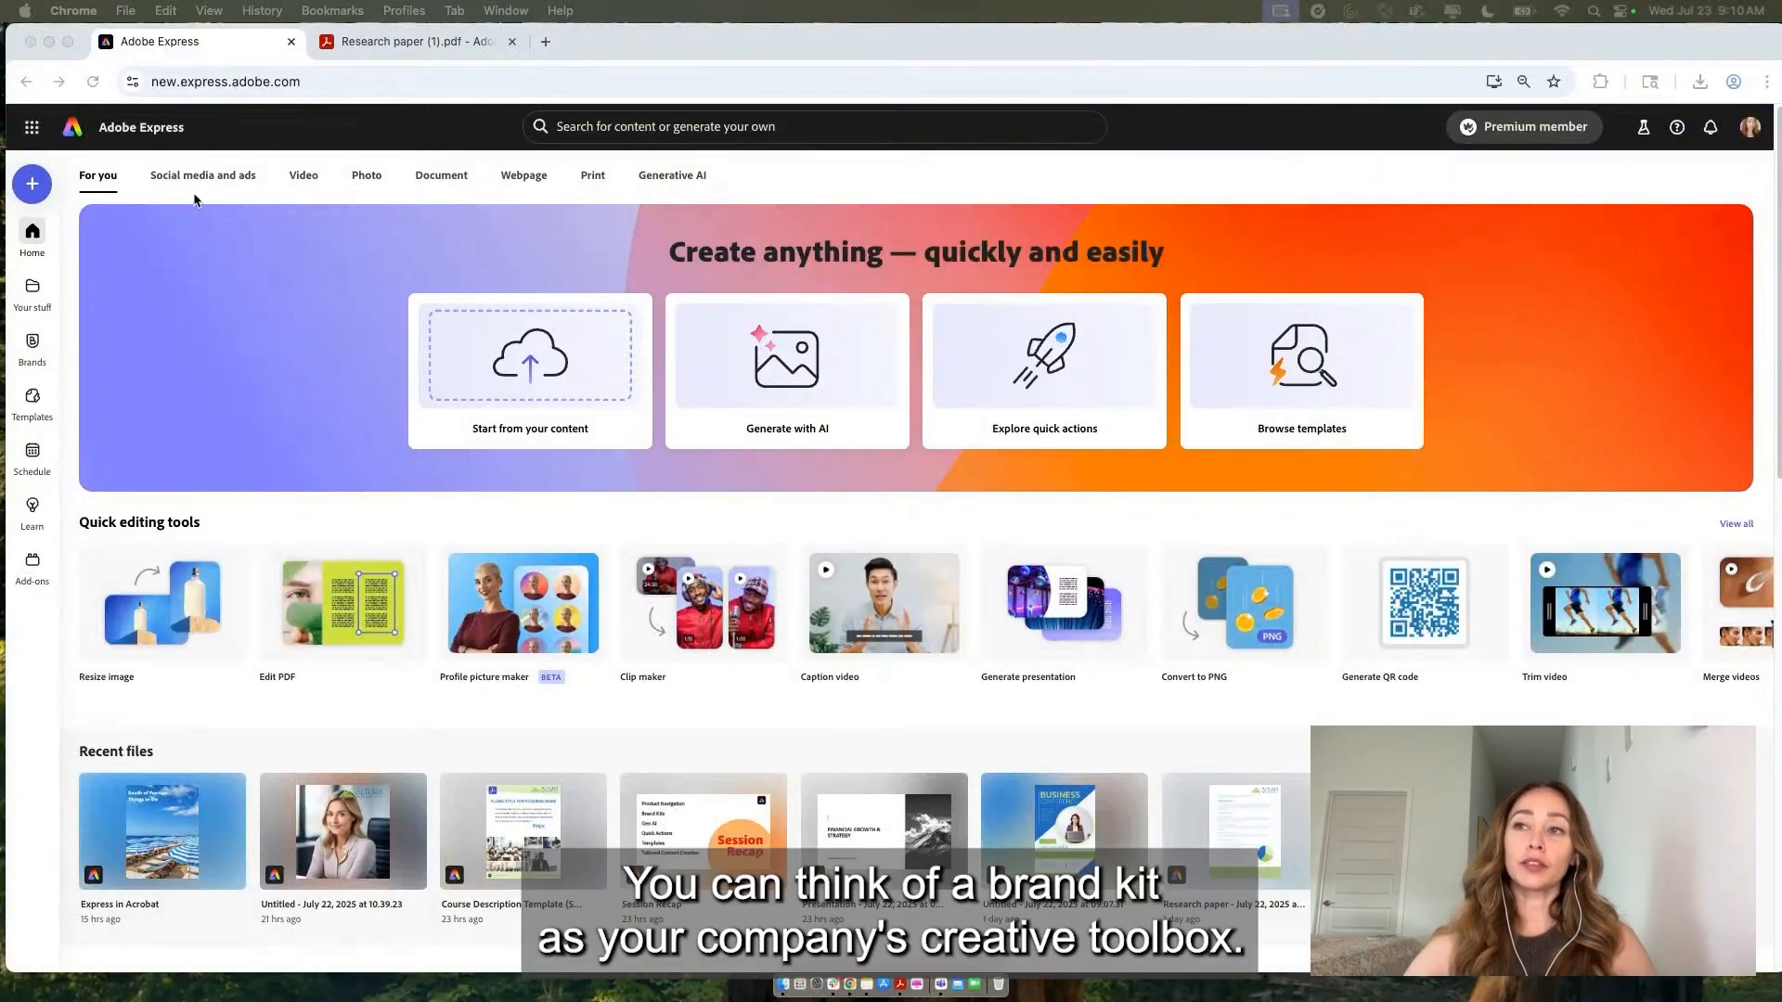
Open the AFTIA VIP brand kit and preview its Getting Started with Adobe Express agenda template
left_click(32, 349)
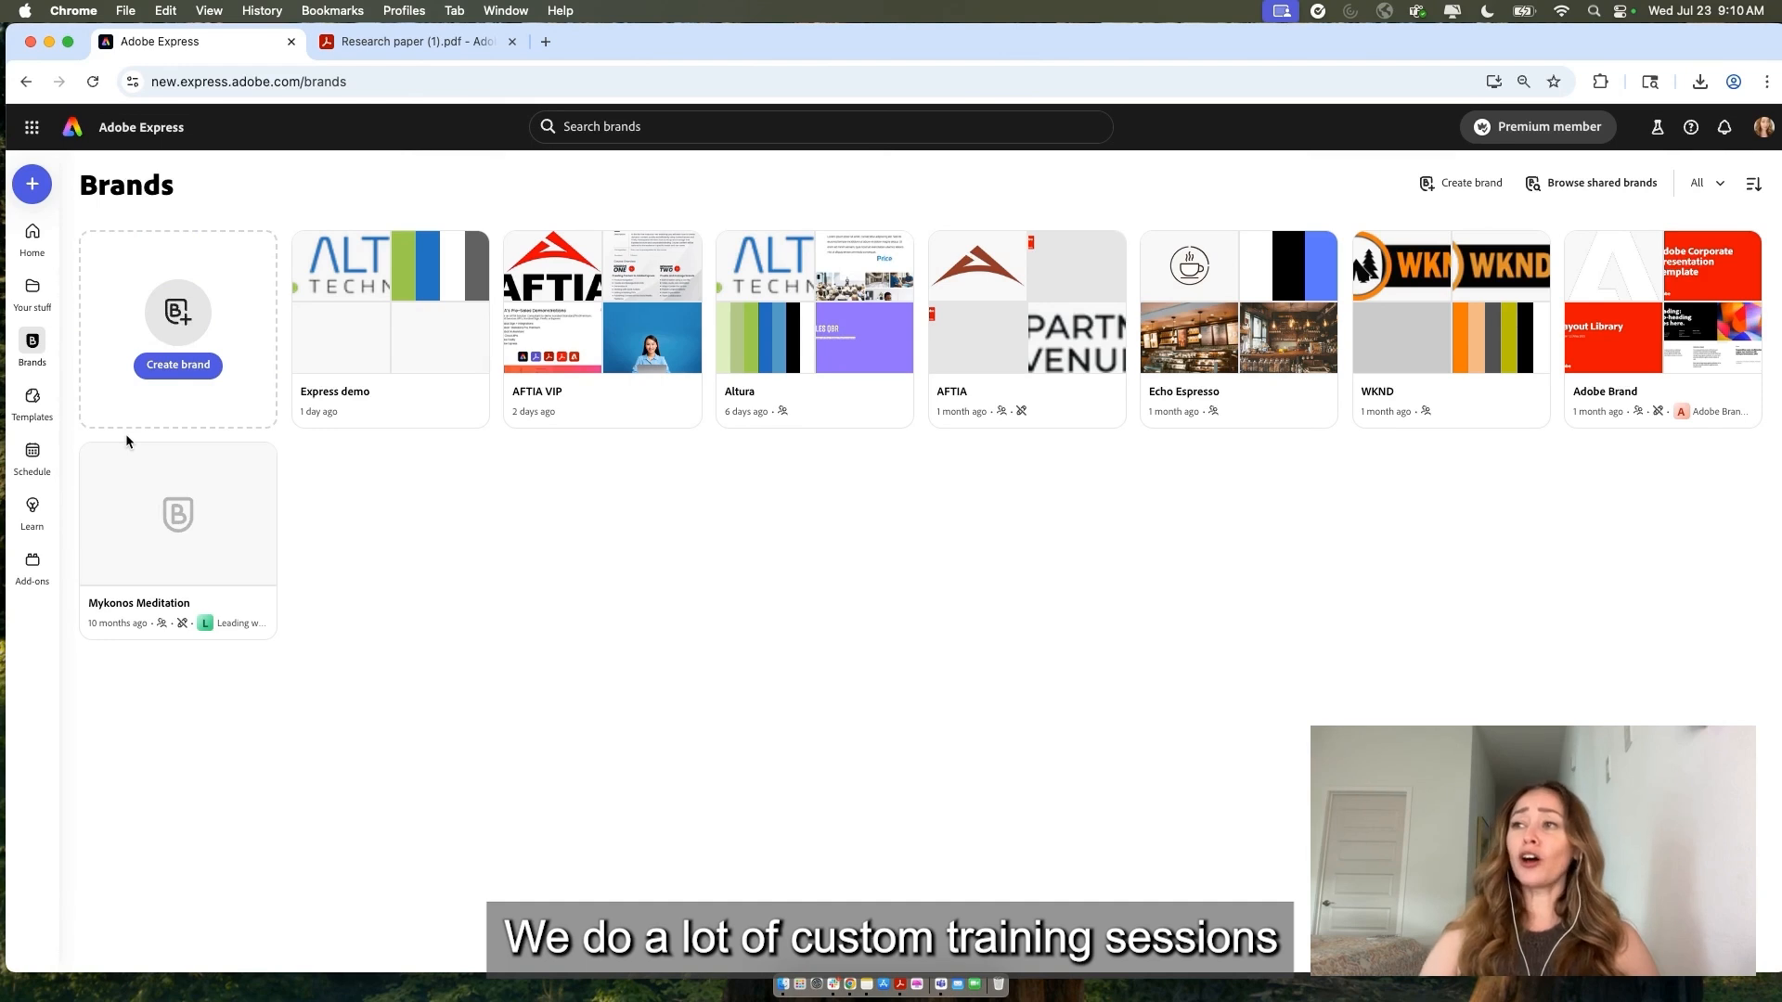
left_click(576, 344)
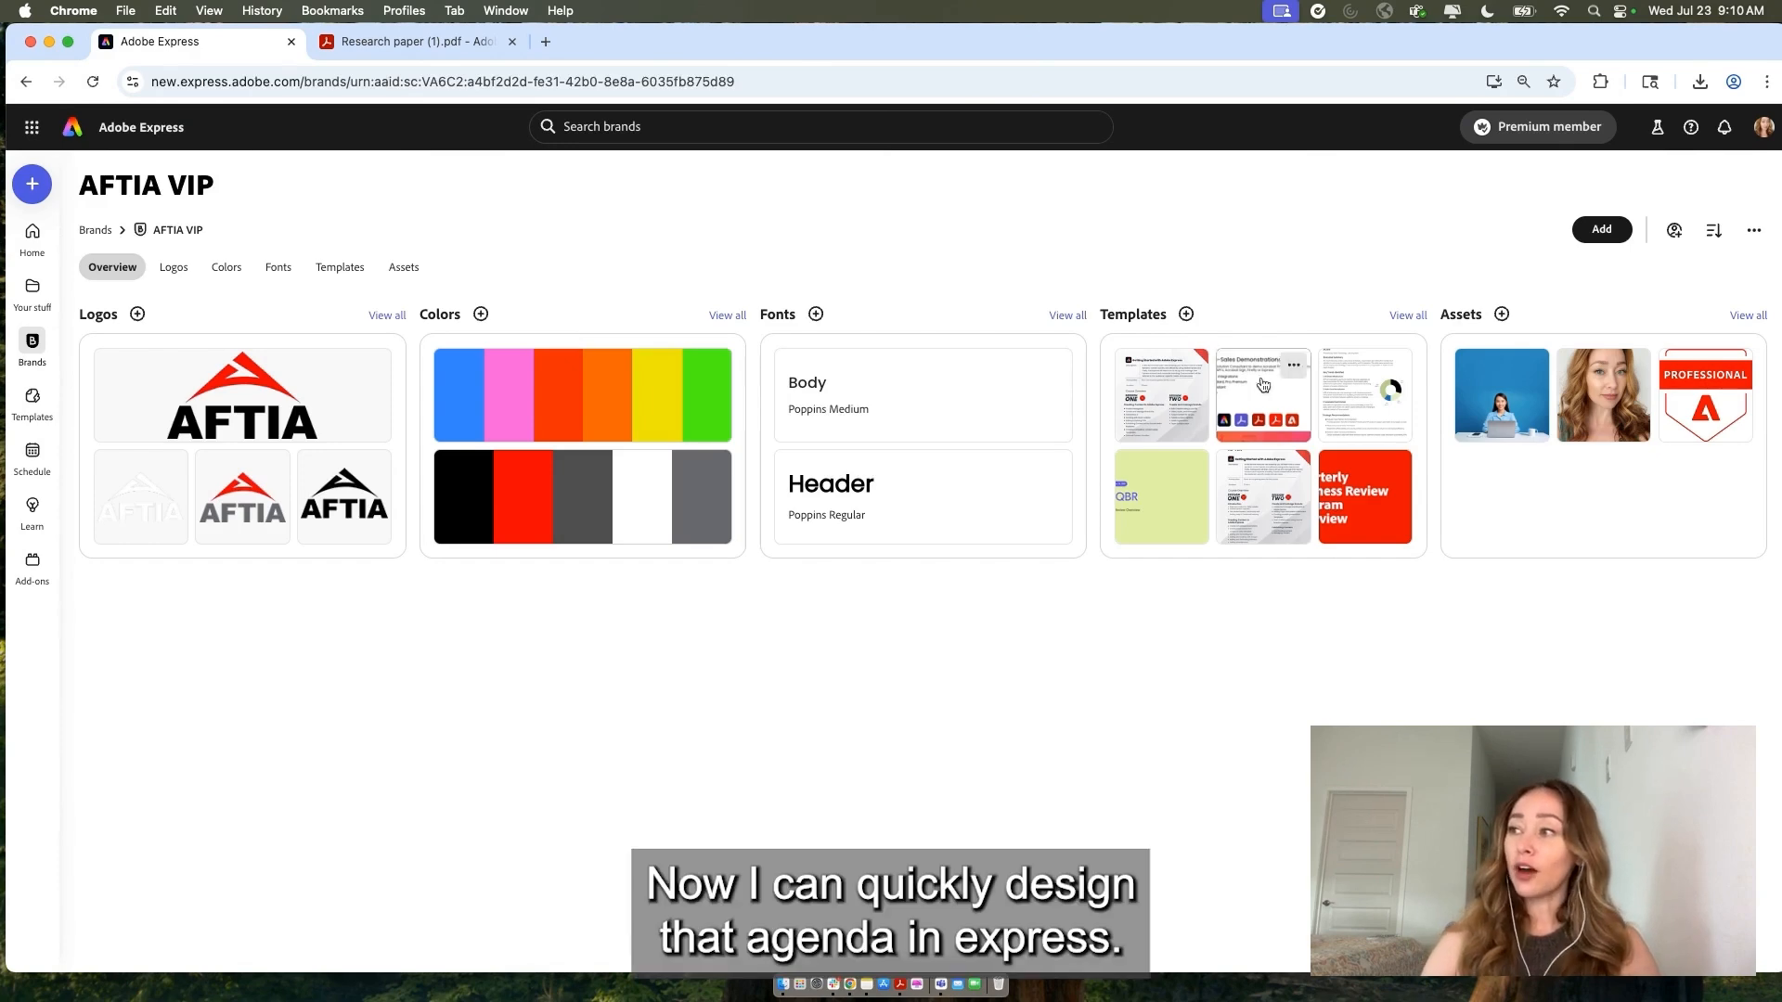
left_click(1148, 401)
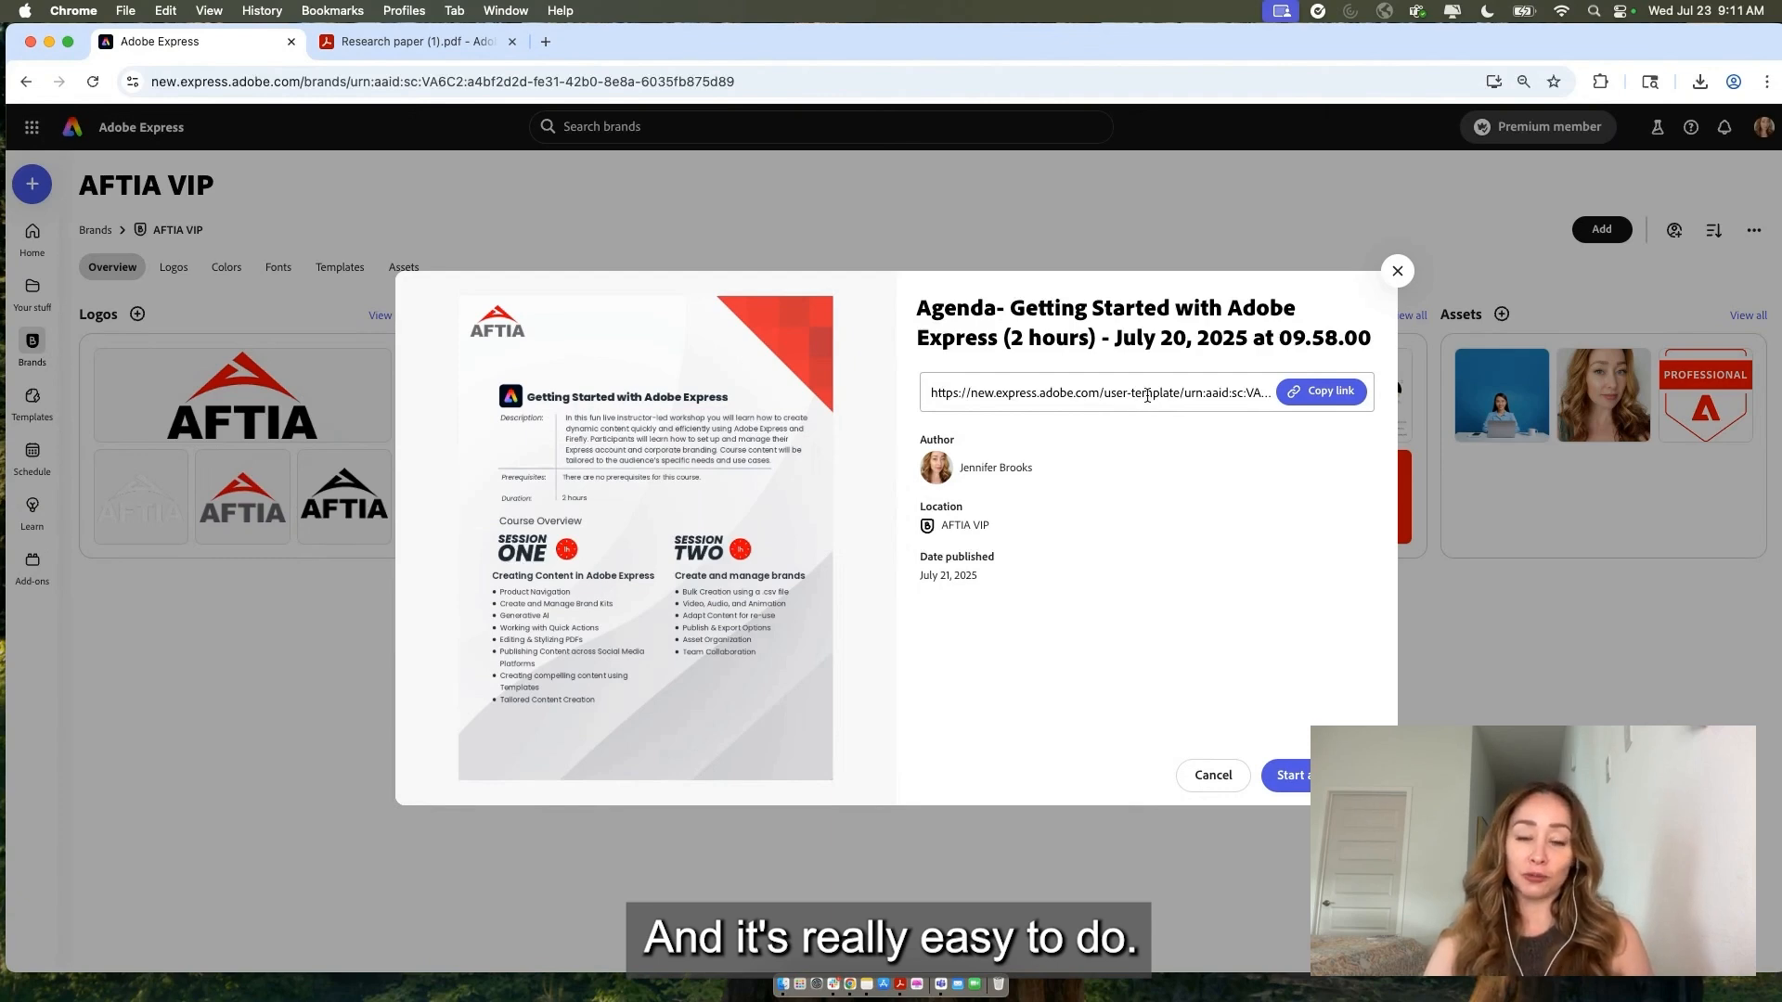
left_click(1397, 271)
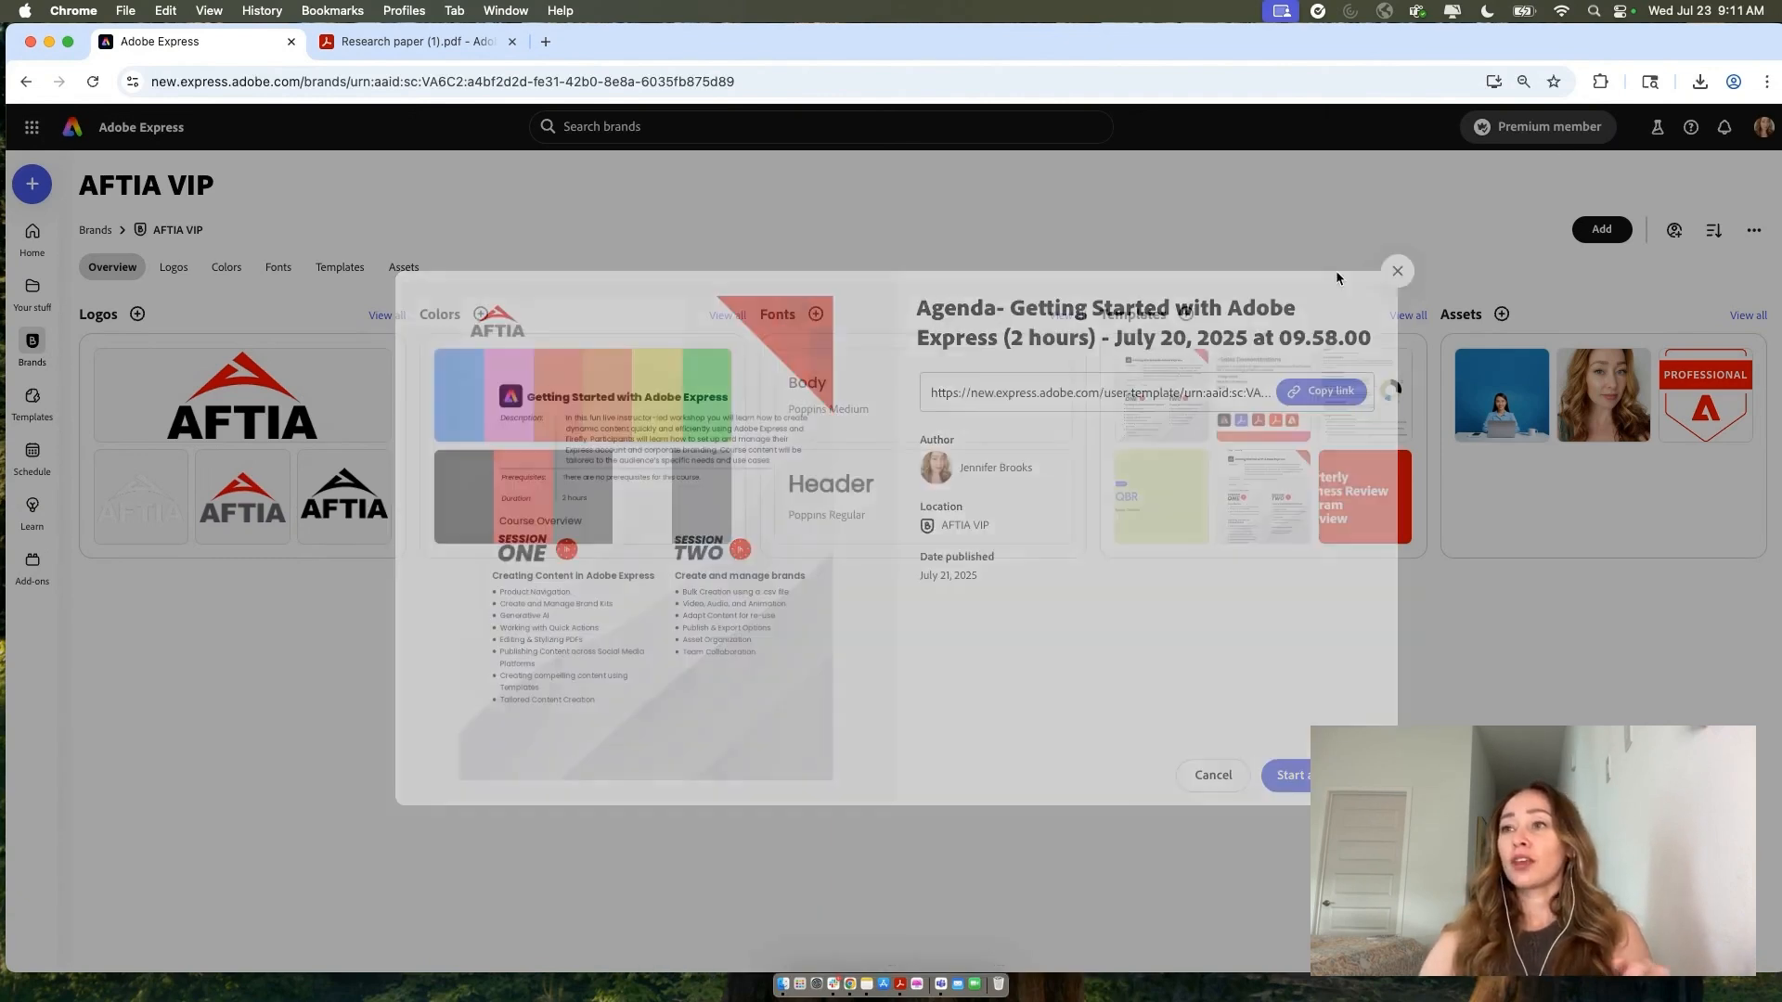
Create a new brand named Express Demo saved to Personal Storage
left_click(32, 345)
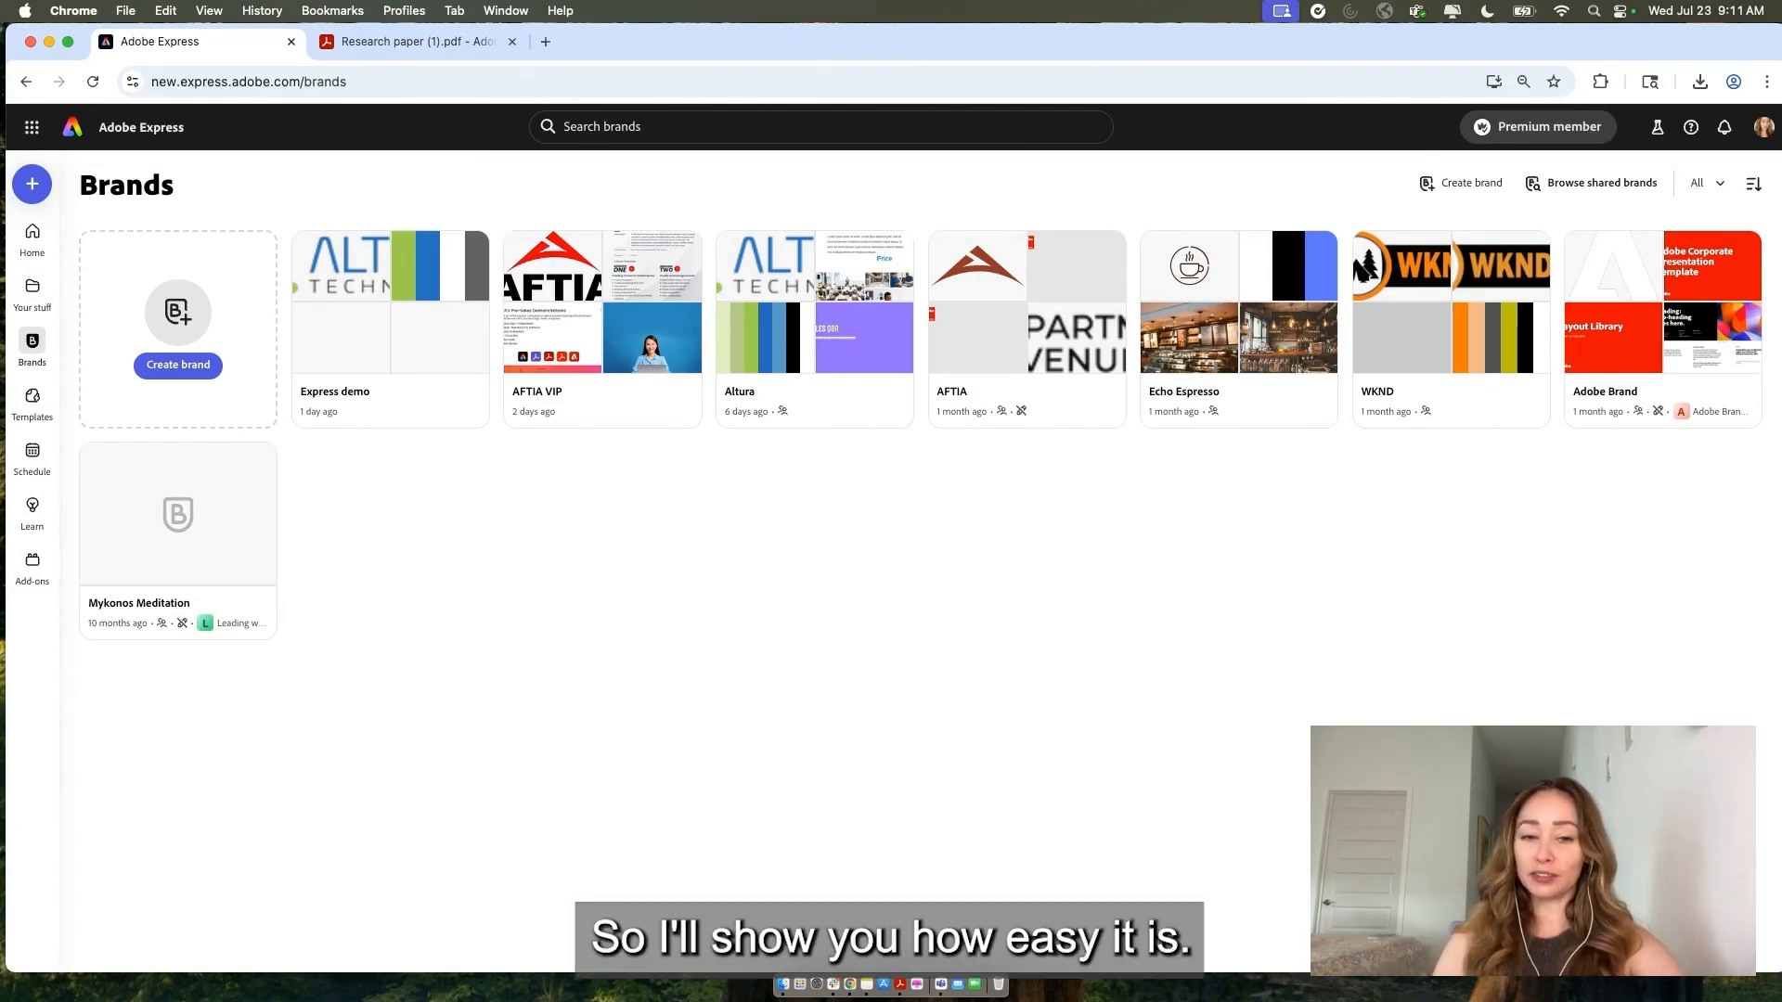
left_click(160, 366)
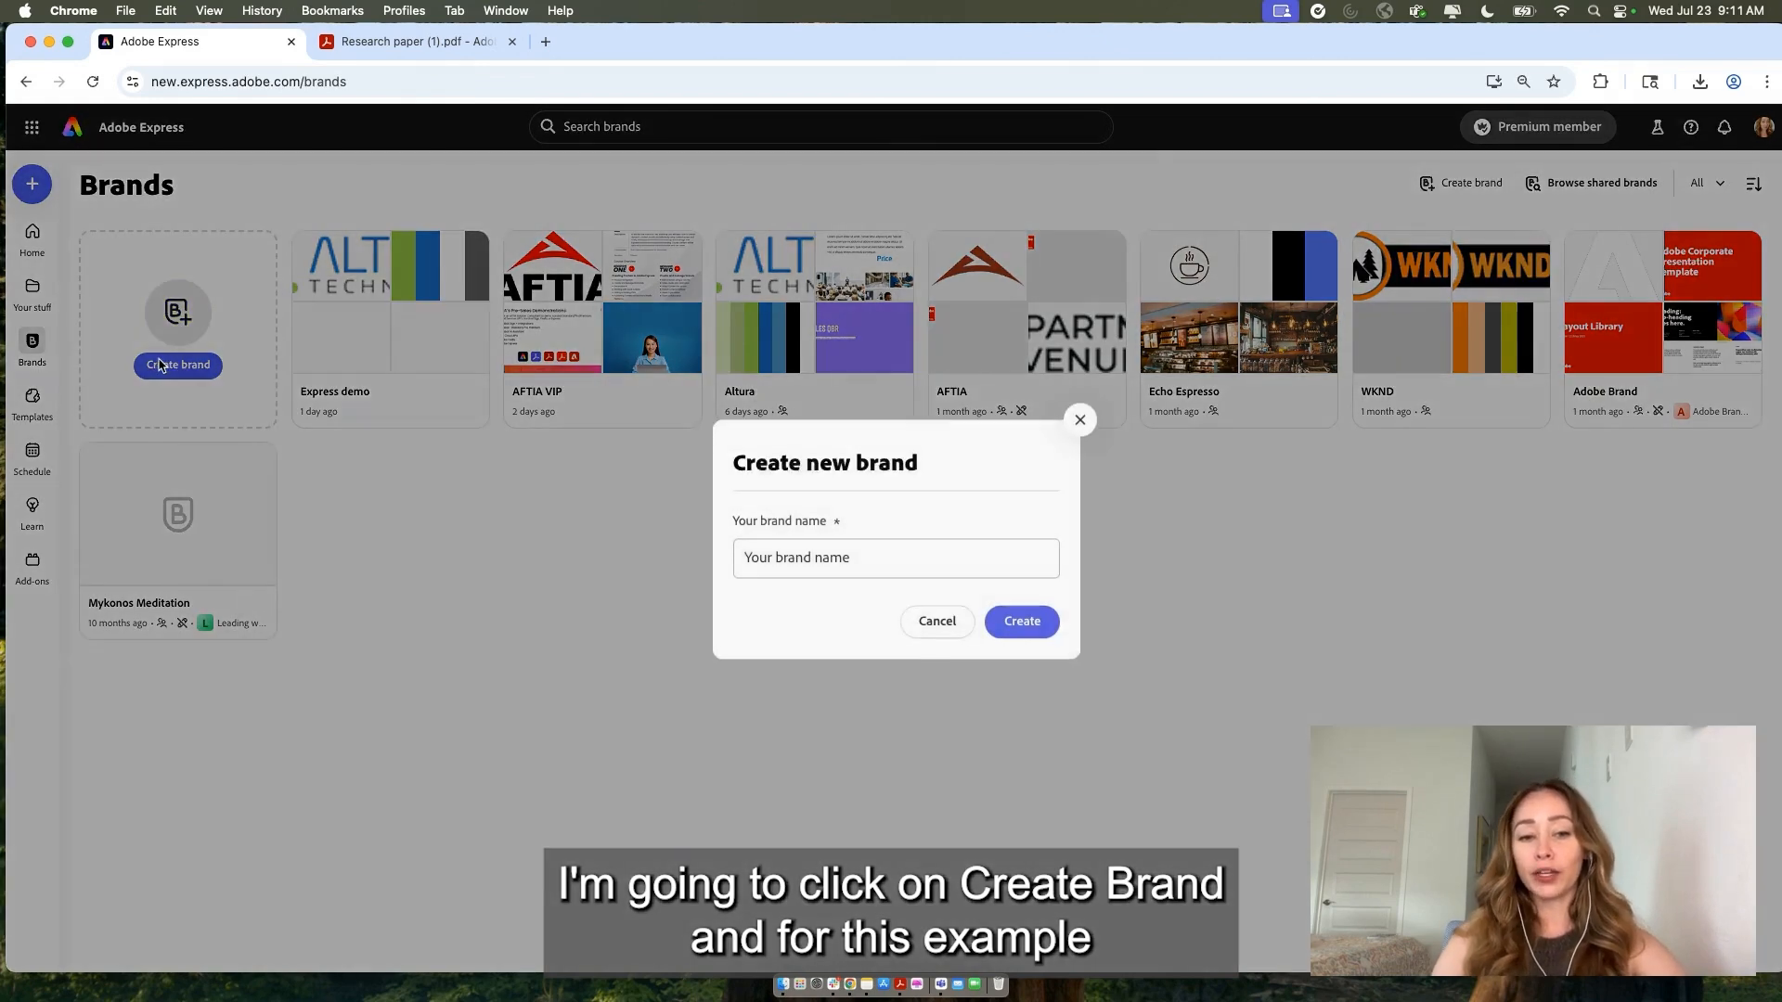
left_click(822, 564)
type("Express Demo")
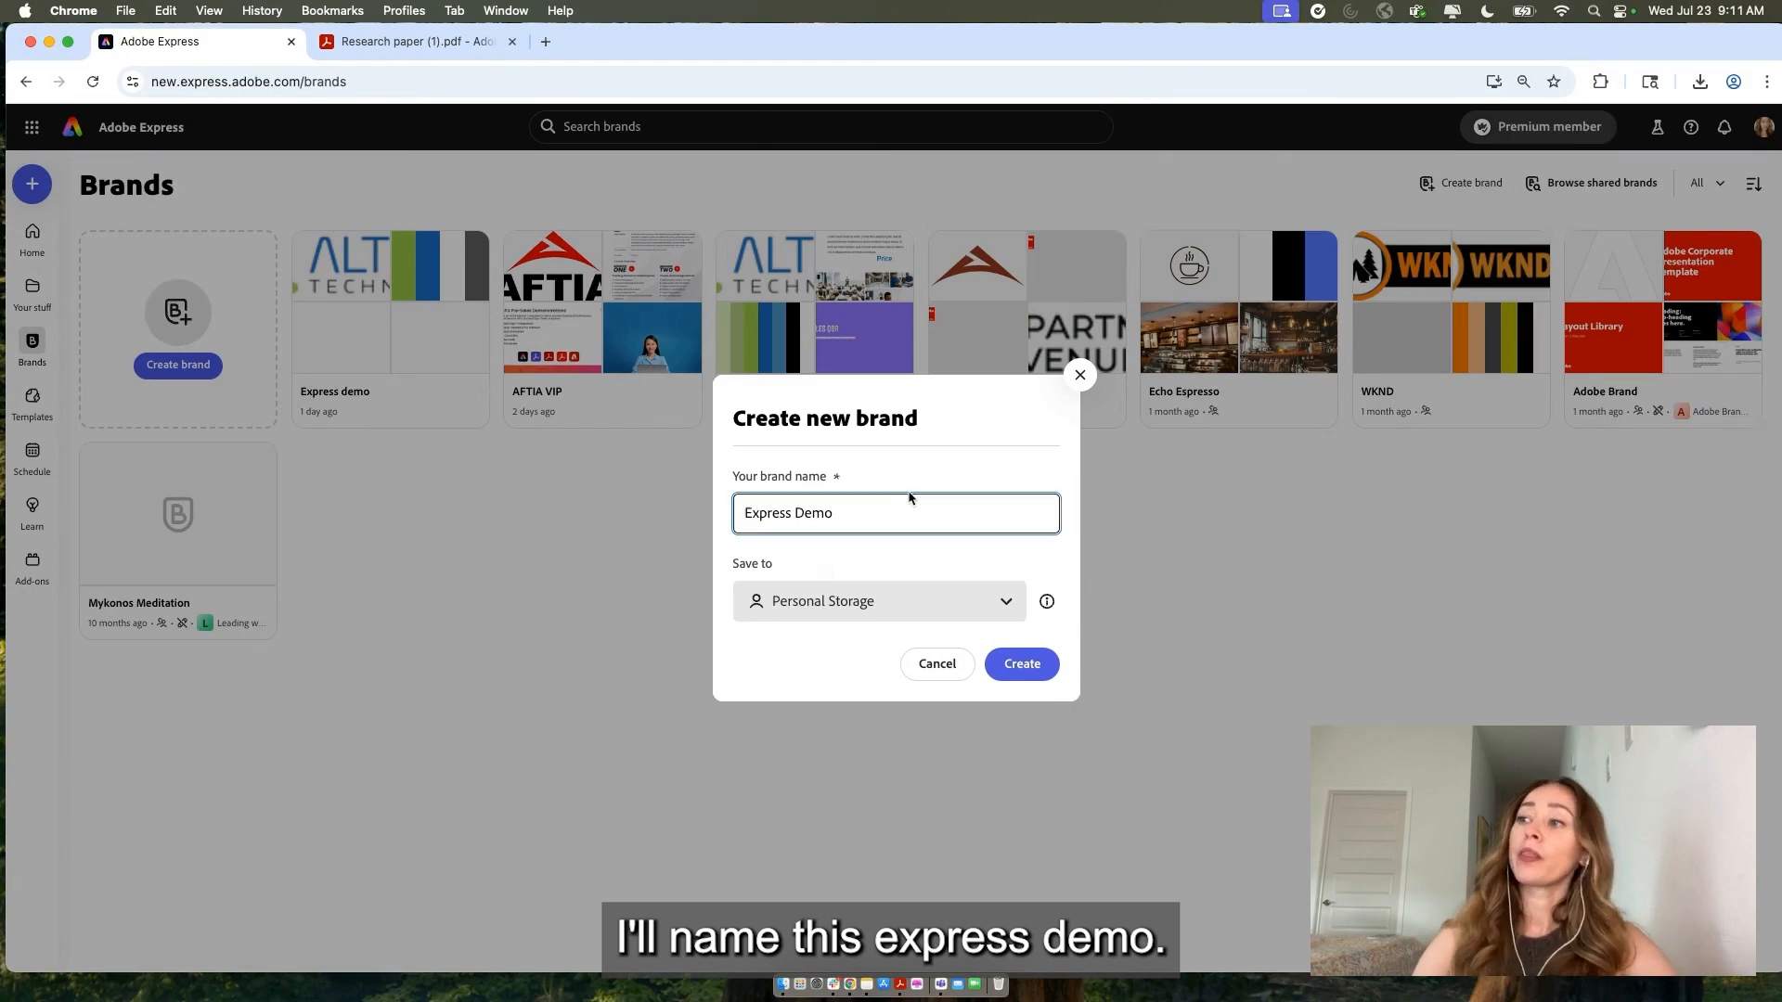
left_click(868, 604)
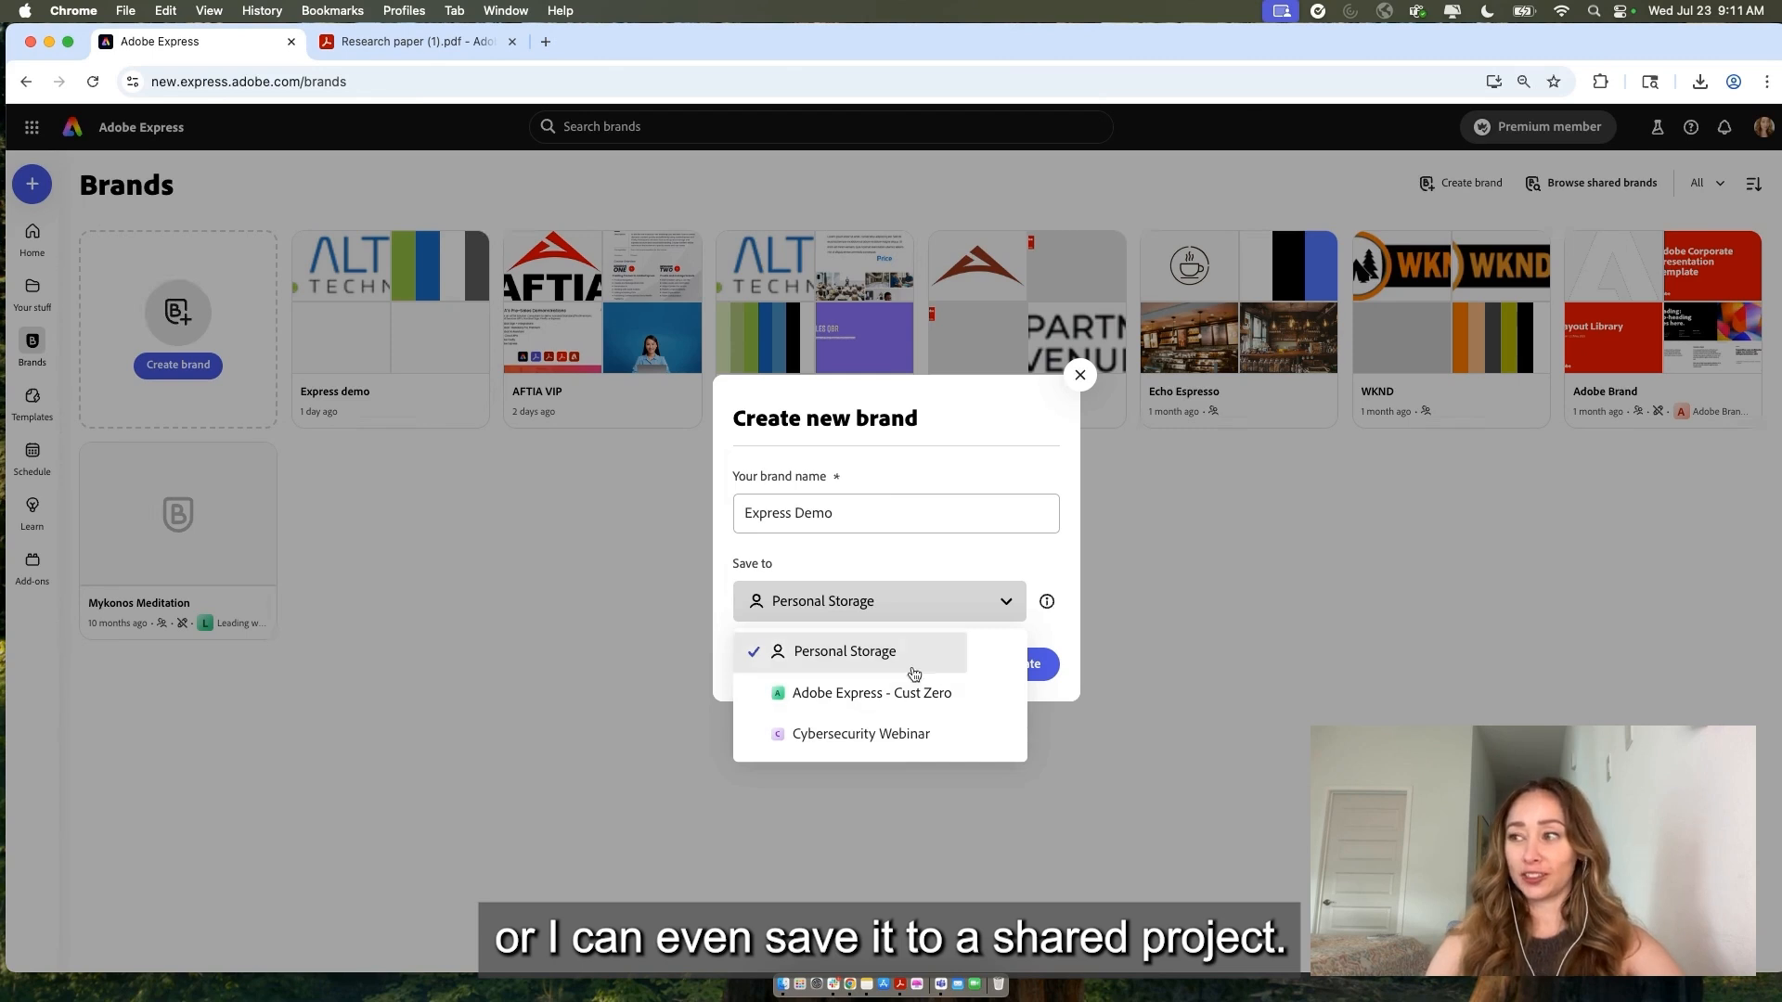
left_click(1018, 603)
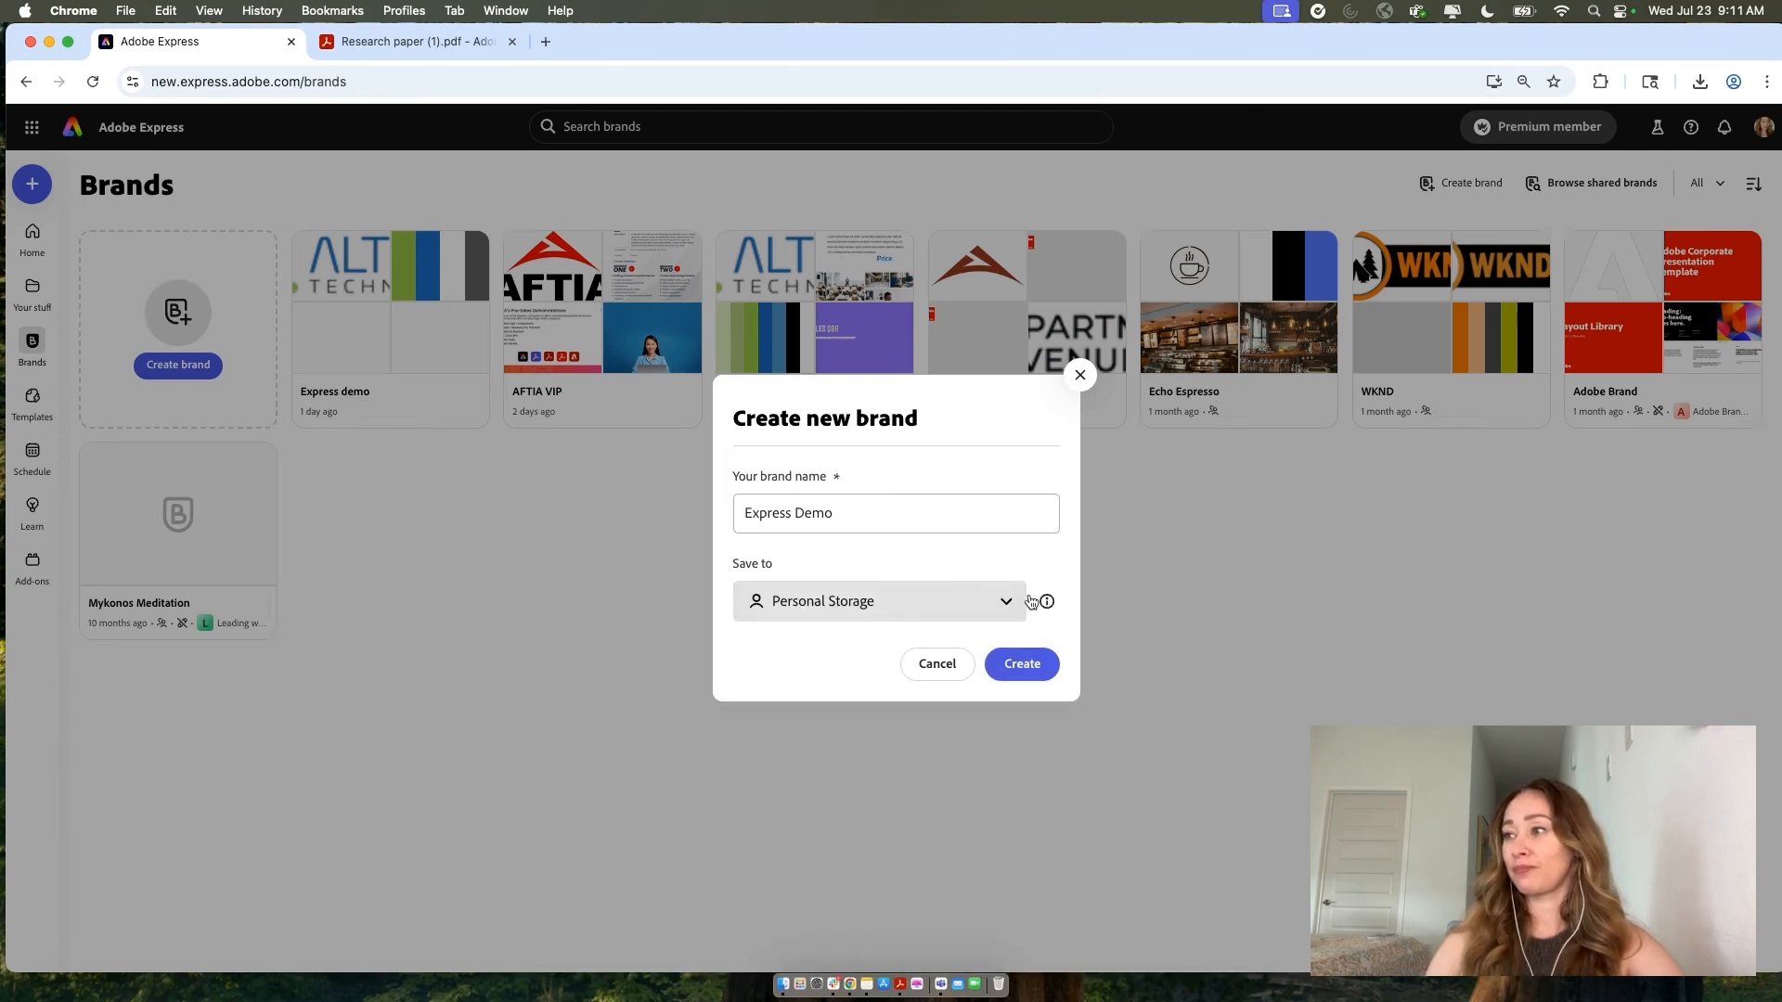
left_click(1032, 664)
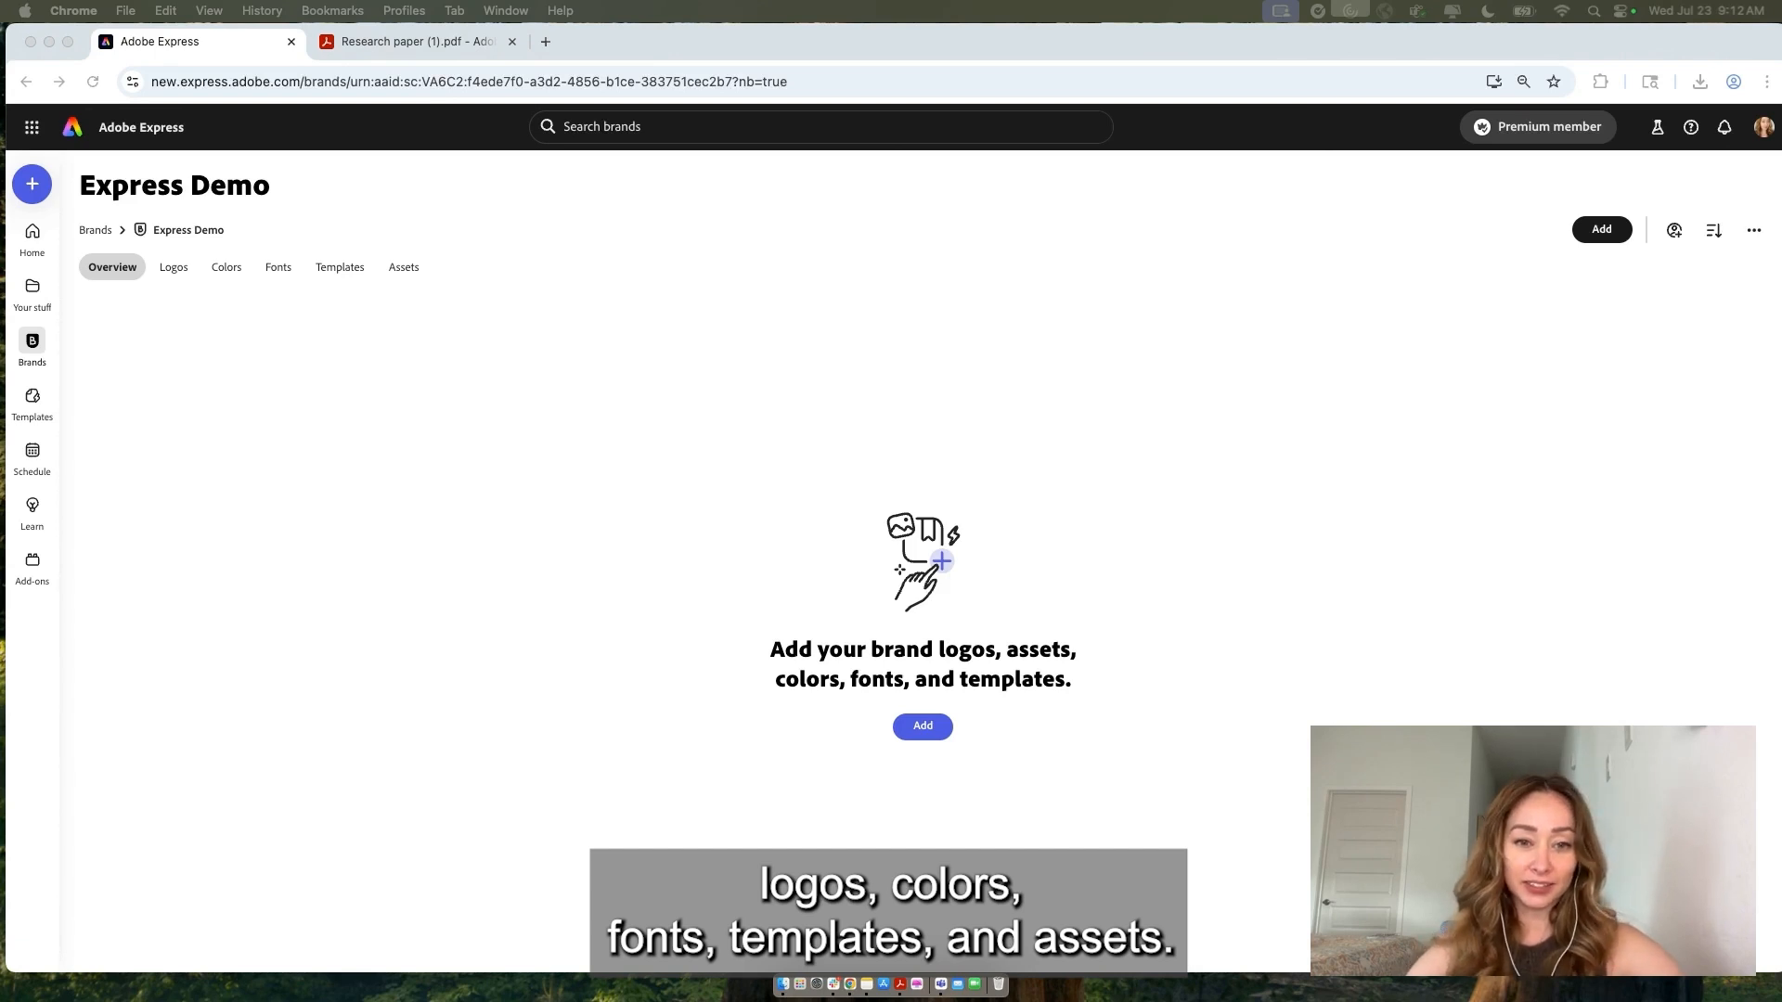
Add the alturna-full-colour.ai file from the altura logos folder as the brand's logo
left_click(922, 726)
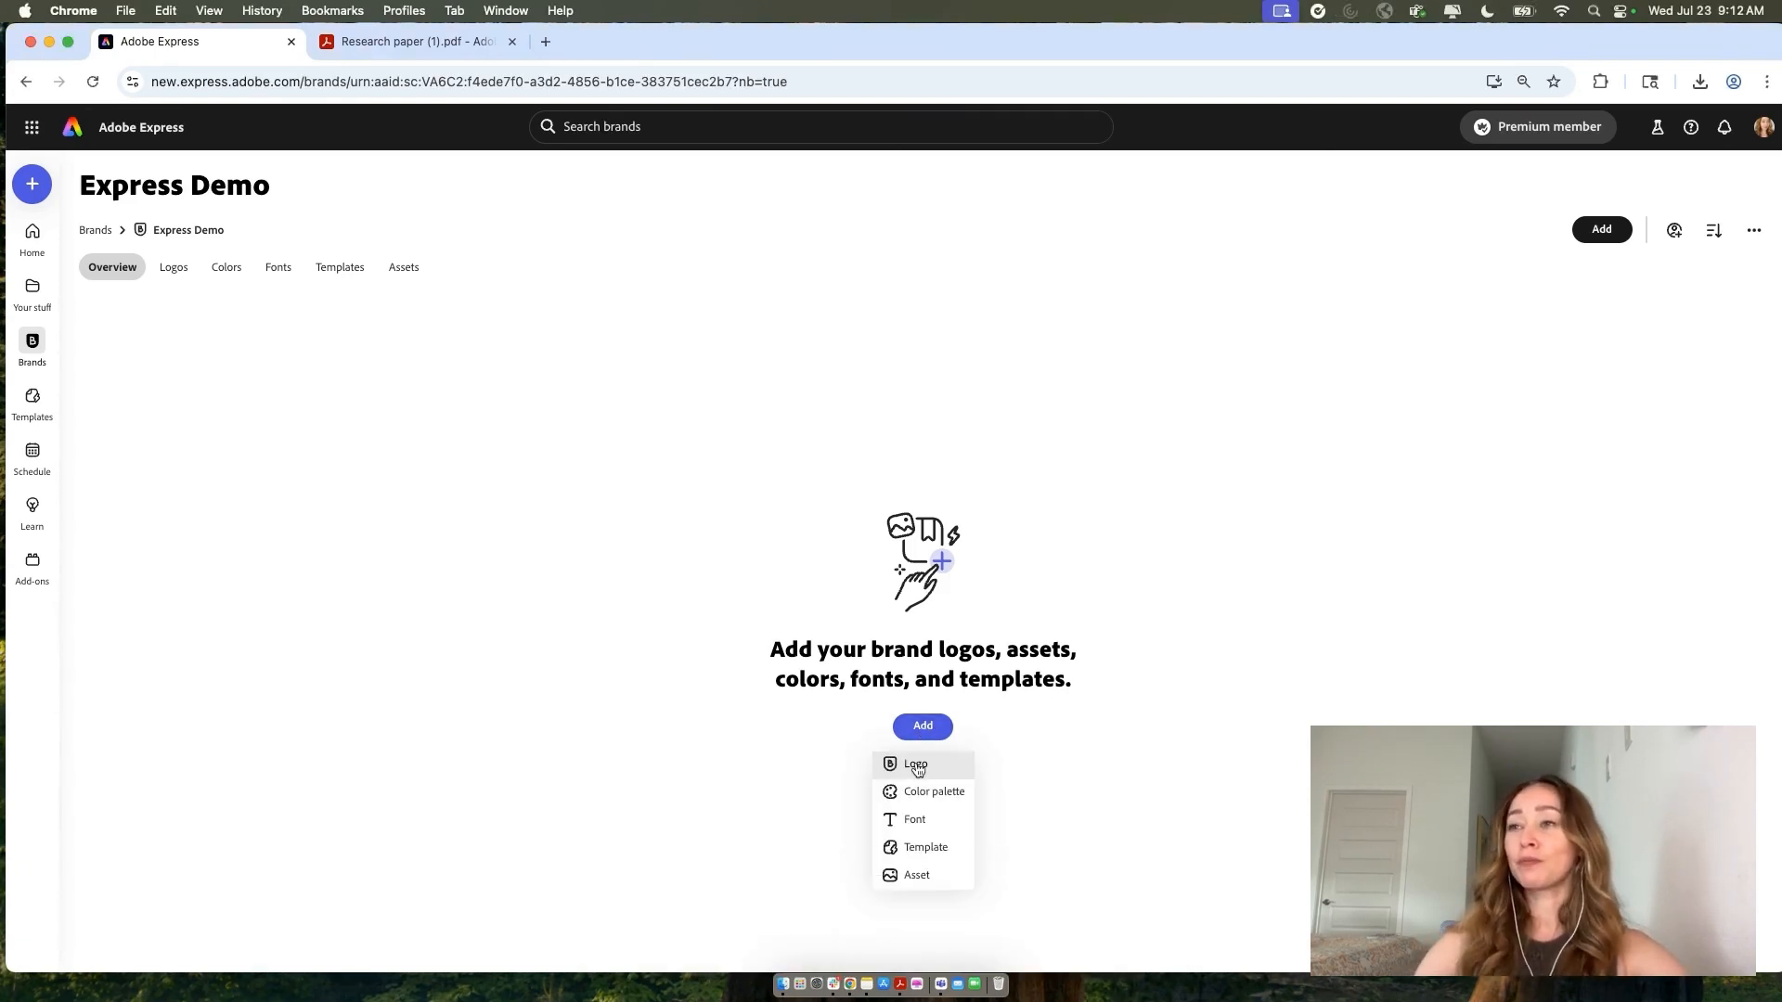
left_click(917, 767)
left_click(653, 320)
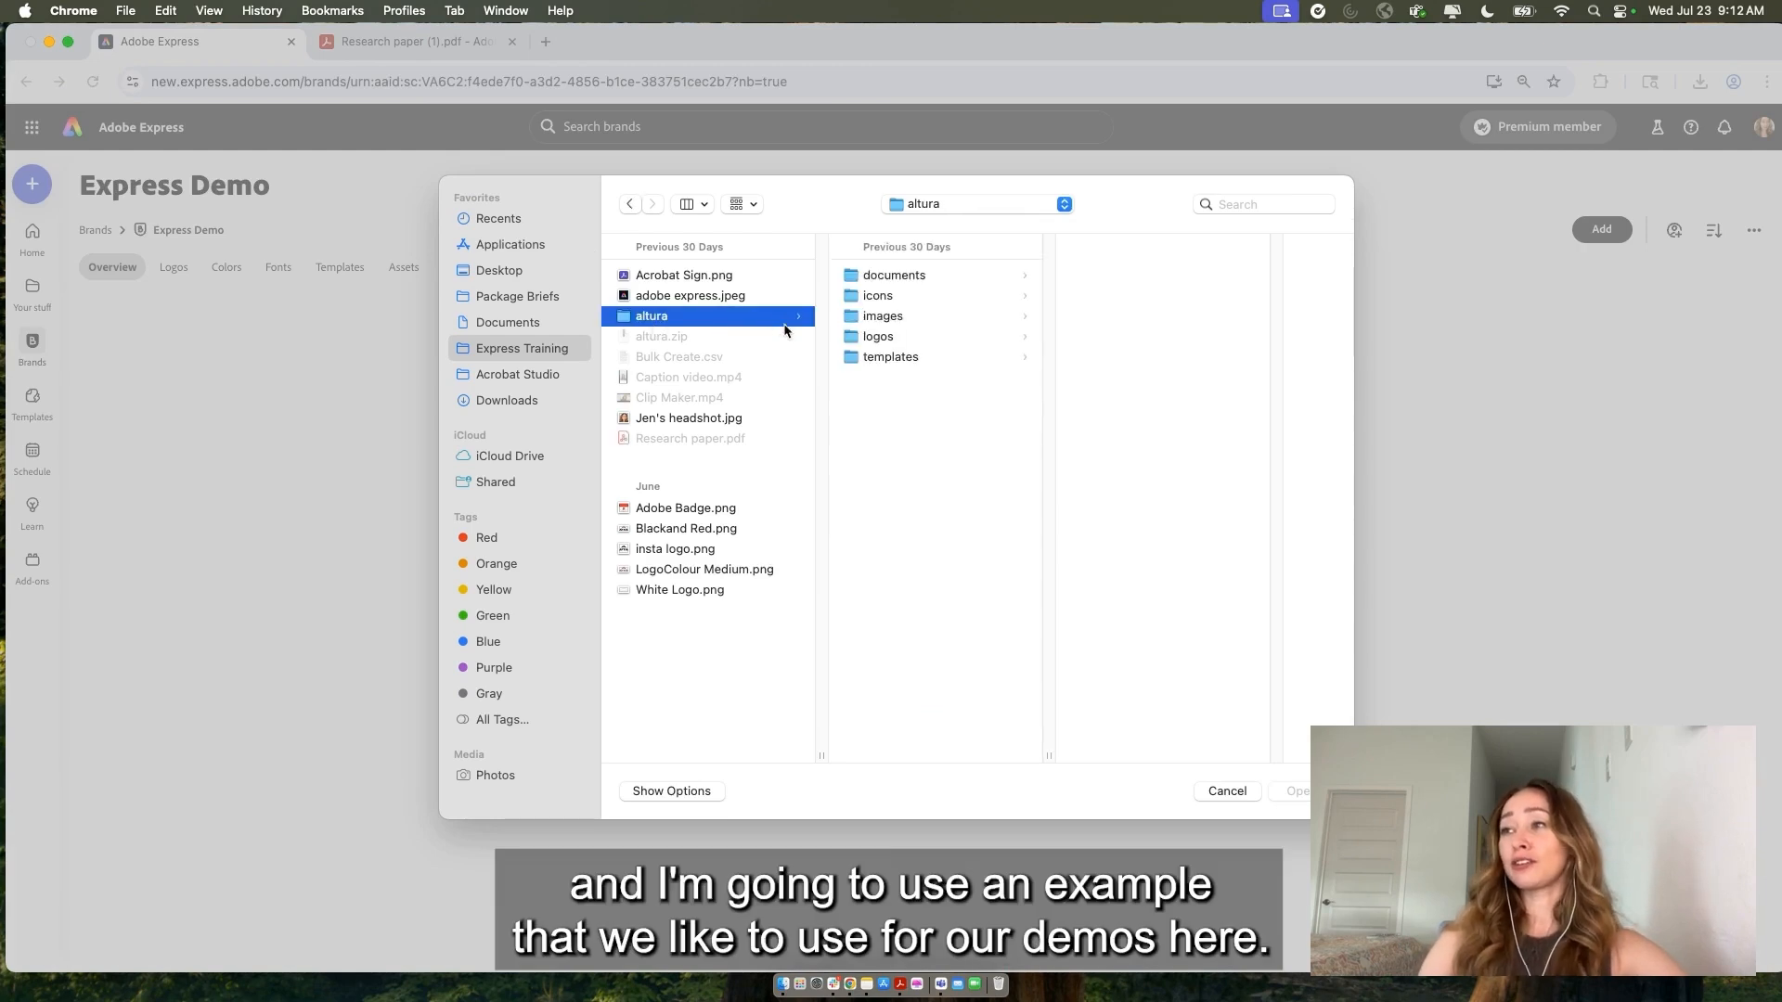
left_click(876, 340)
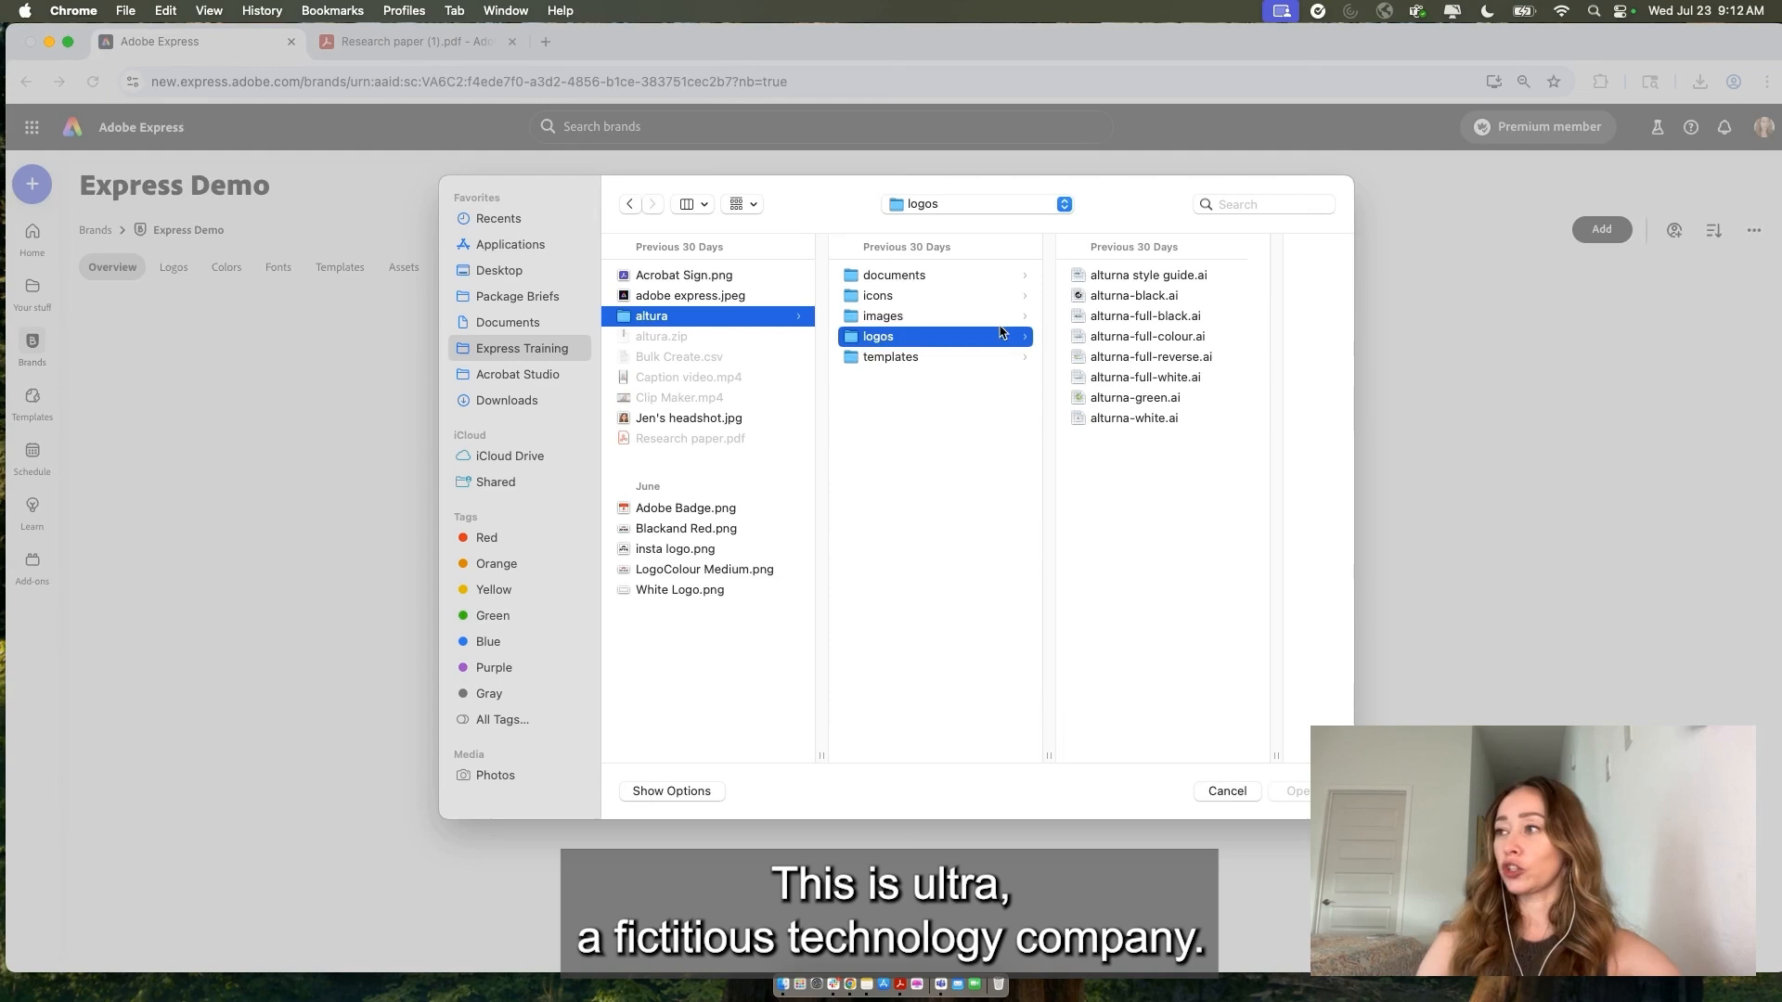
left_click(1145, 342)
double_click(1145, 340)
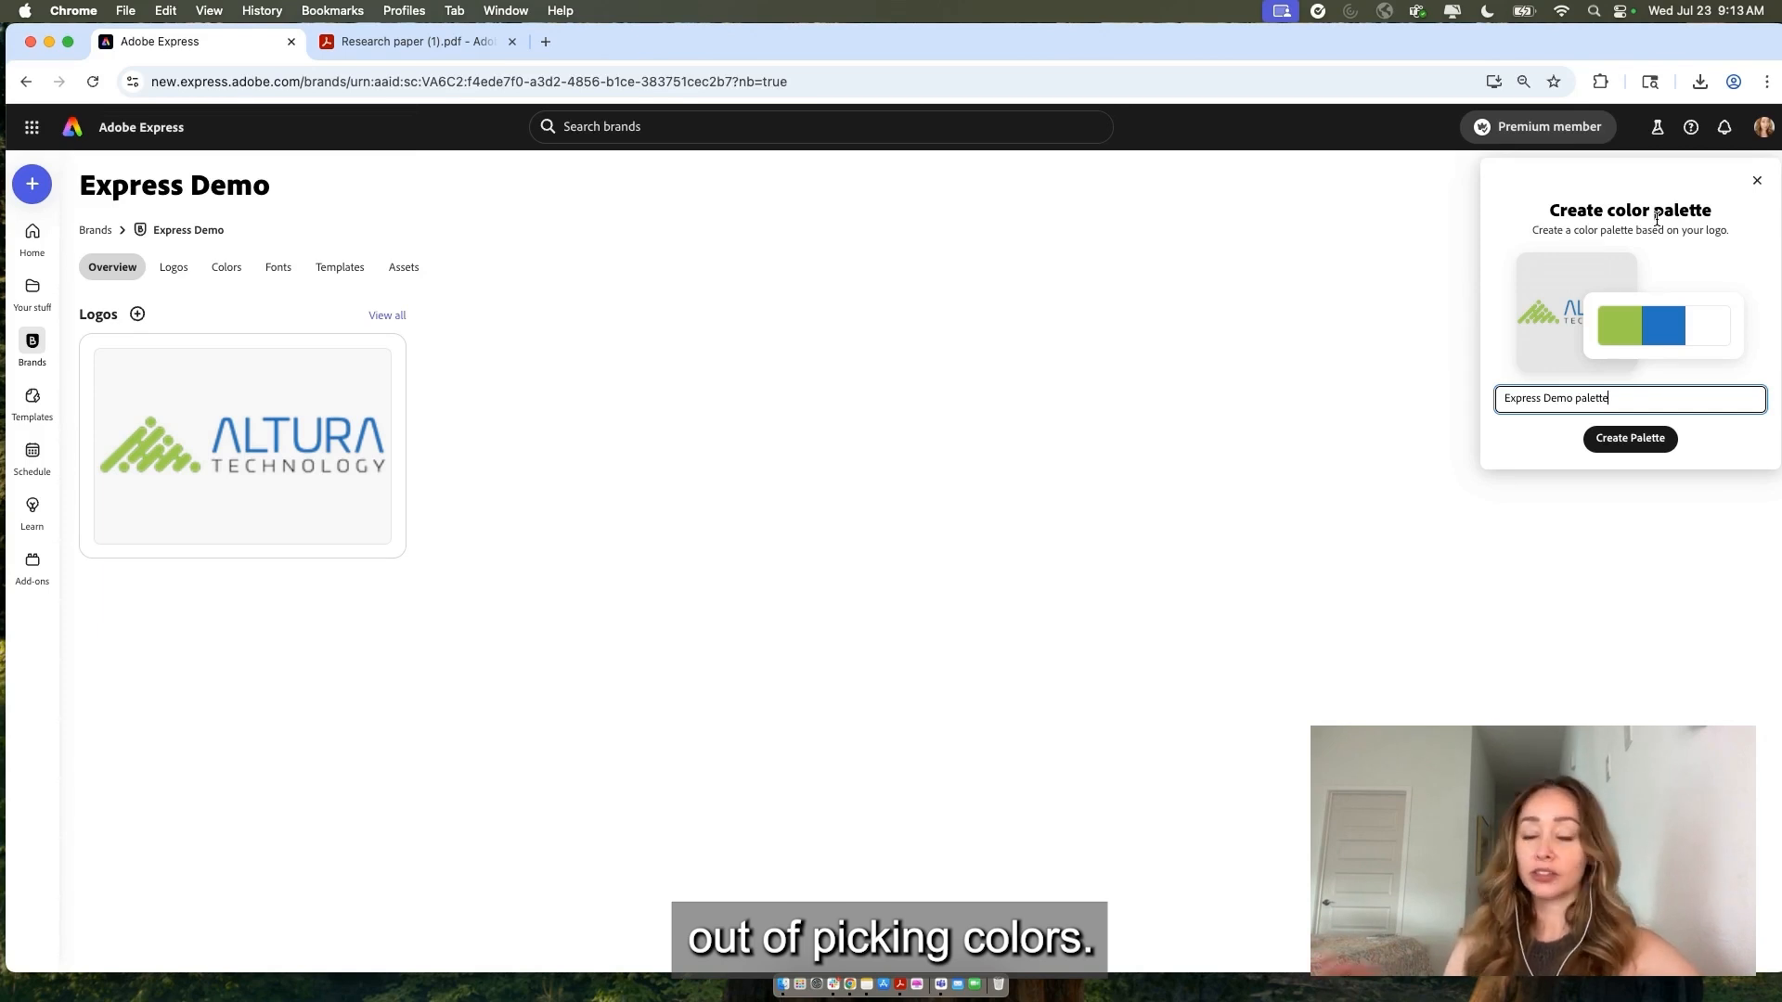
Create the Express Demo palette from the logo and add gray #919191, sampled from the logo's lettering, to it
left_click(1606, 439)
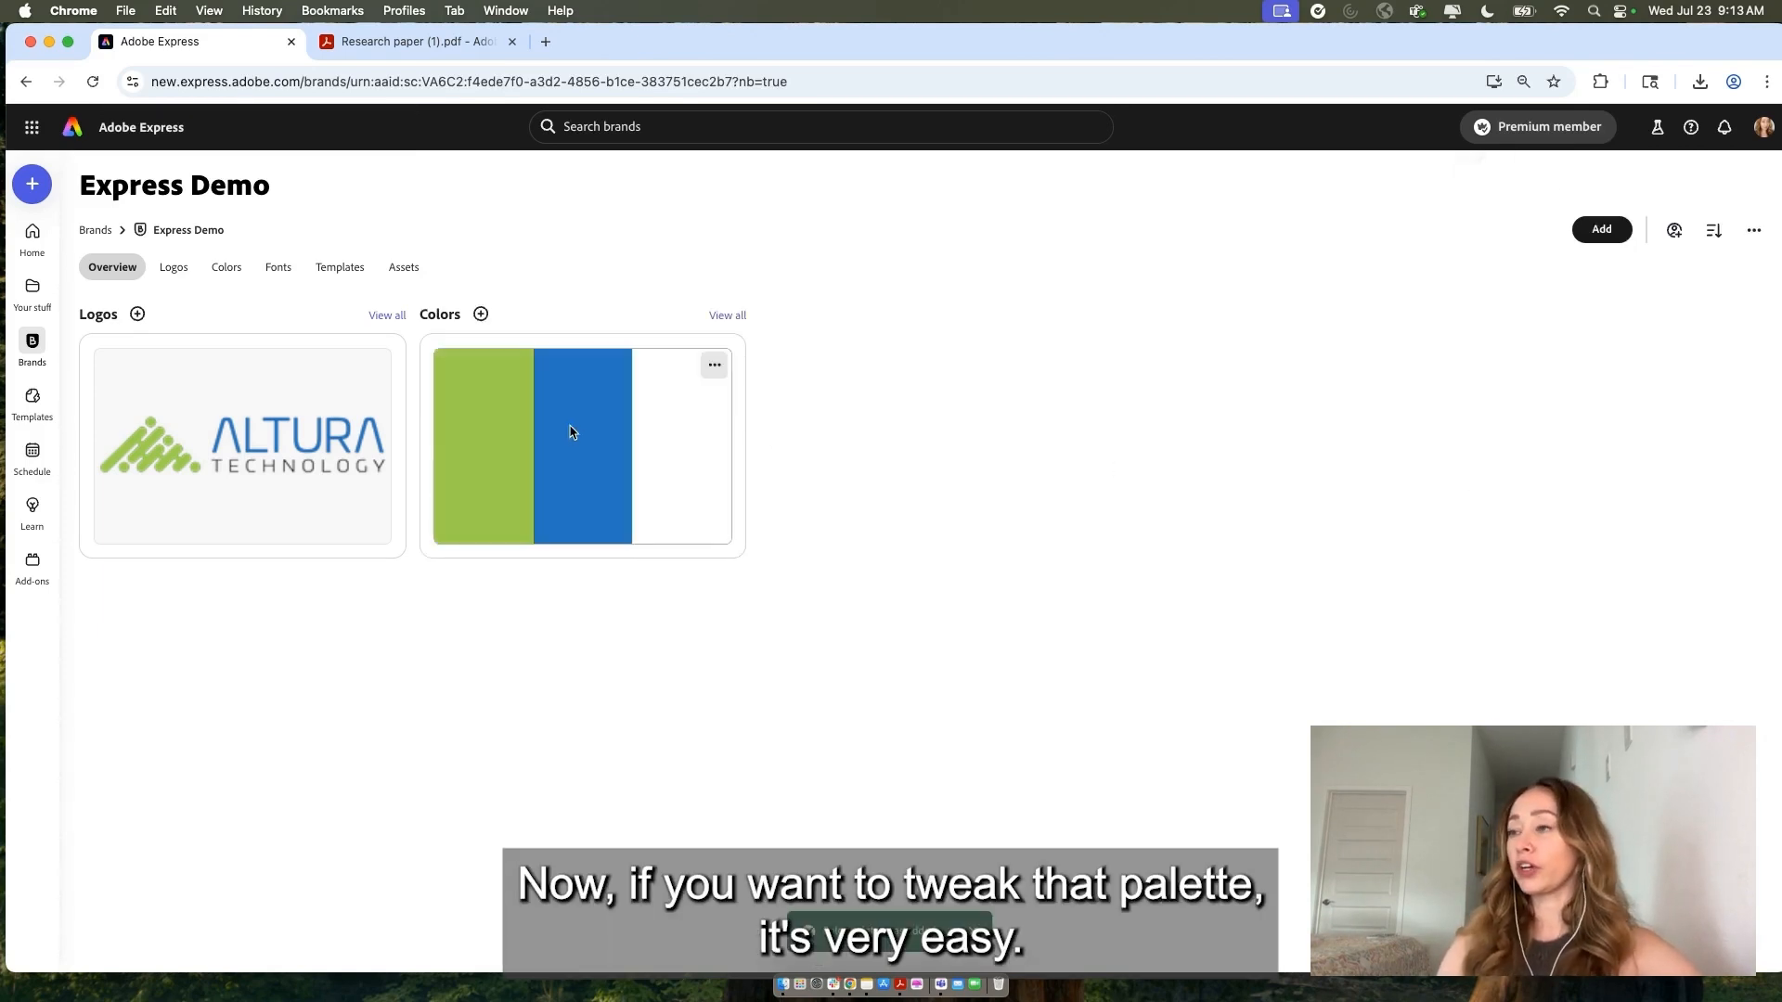
left_click(715, 365)
left_click(739, 389)
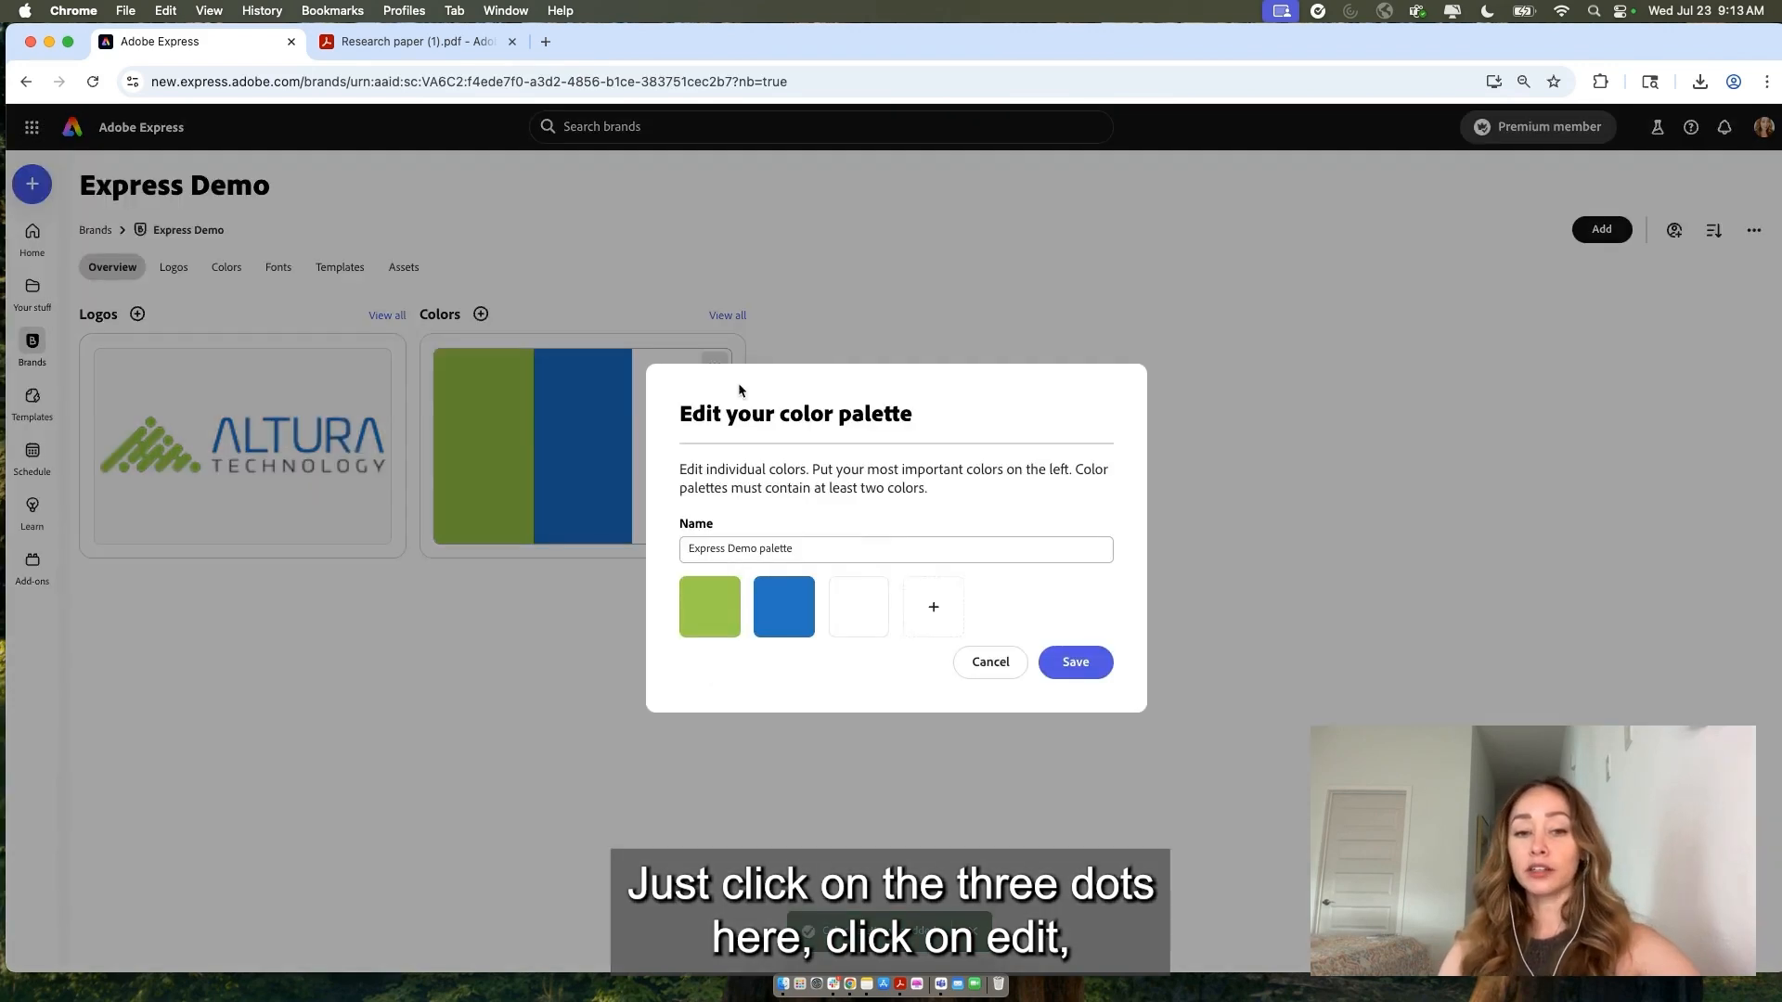
left_click(936, 600)
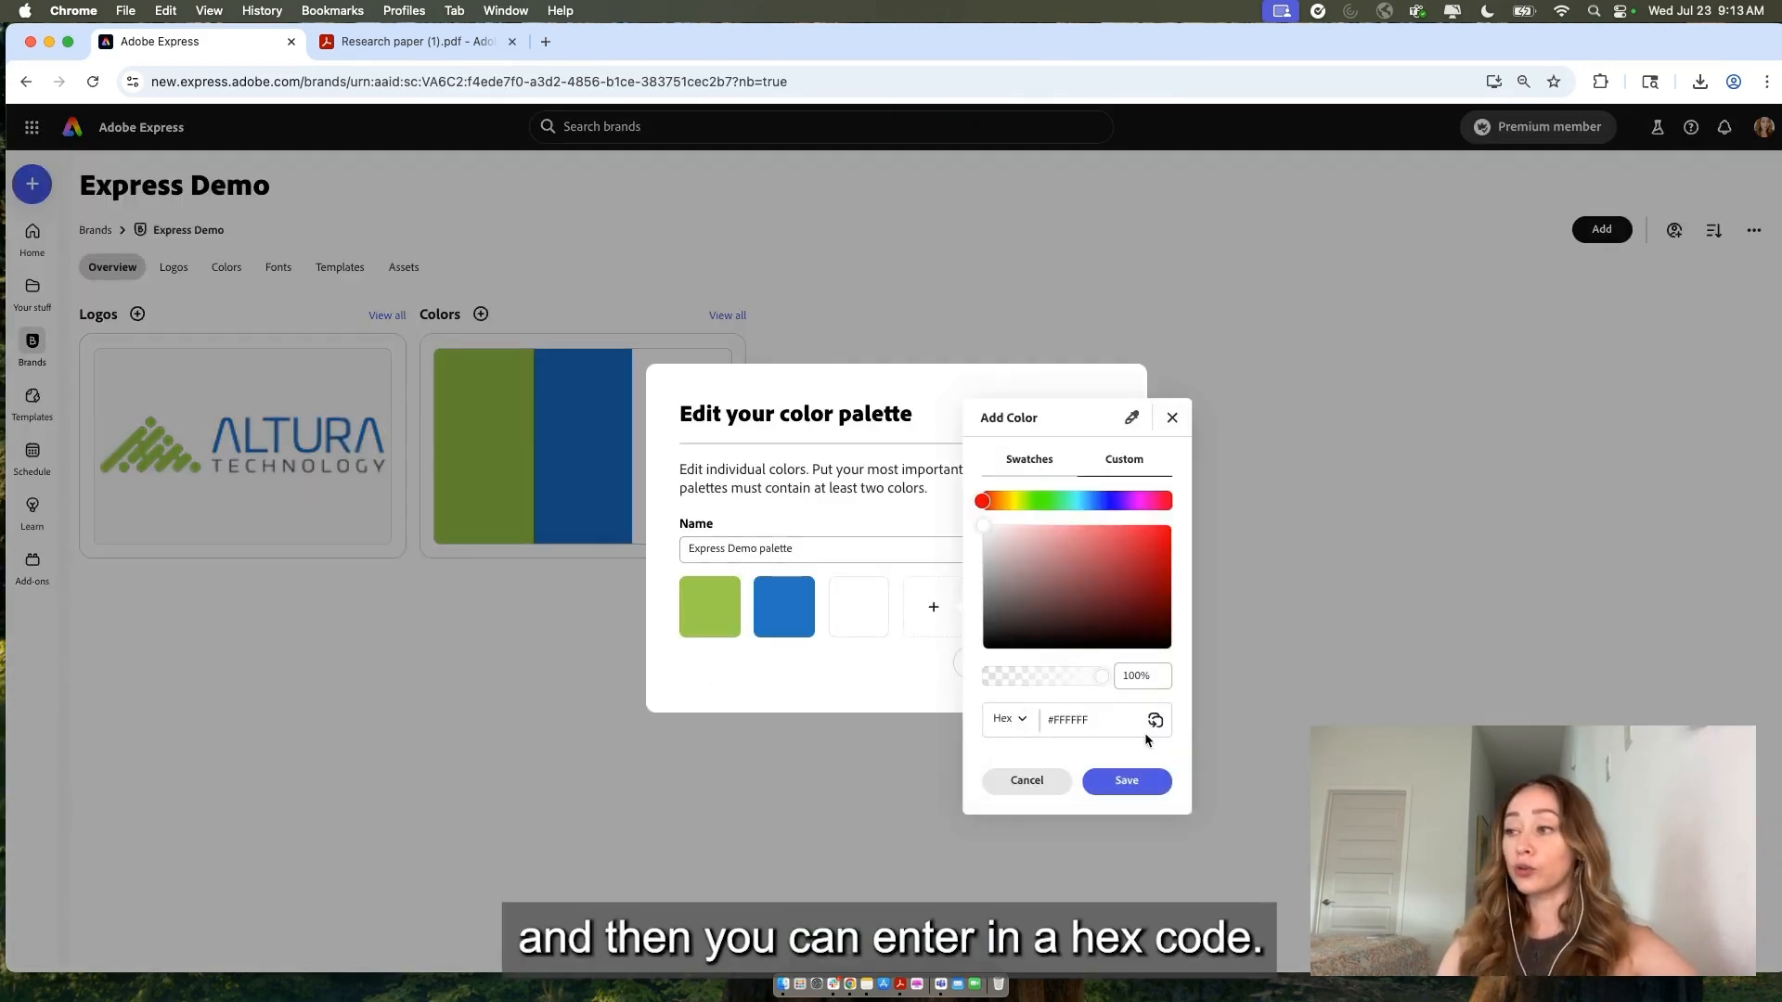
left_click(1127, 417)
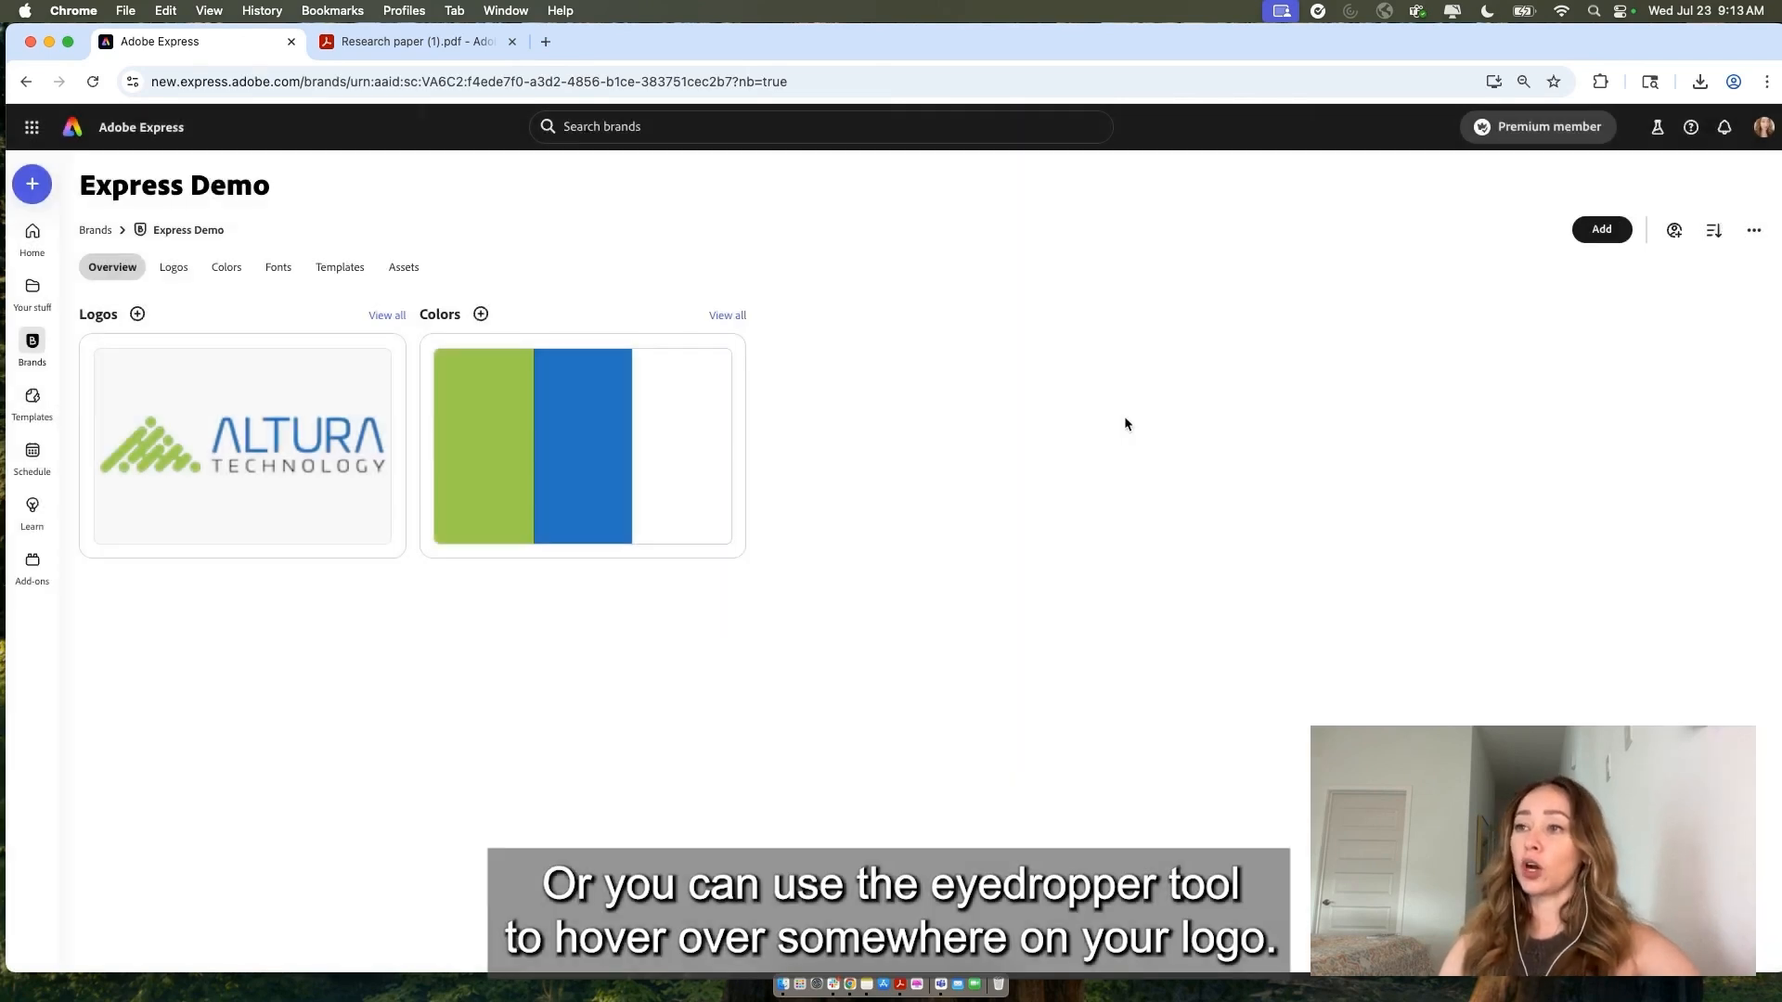
left_click(348, 467)
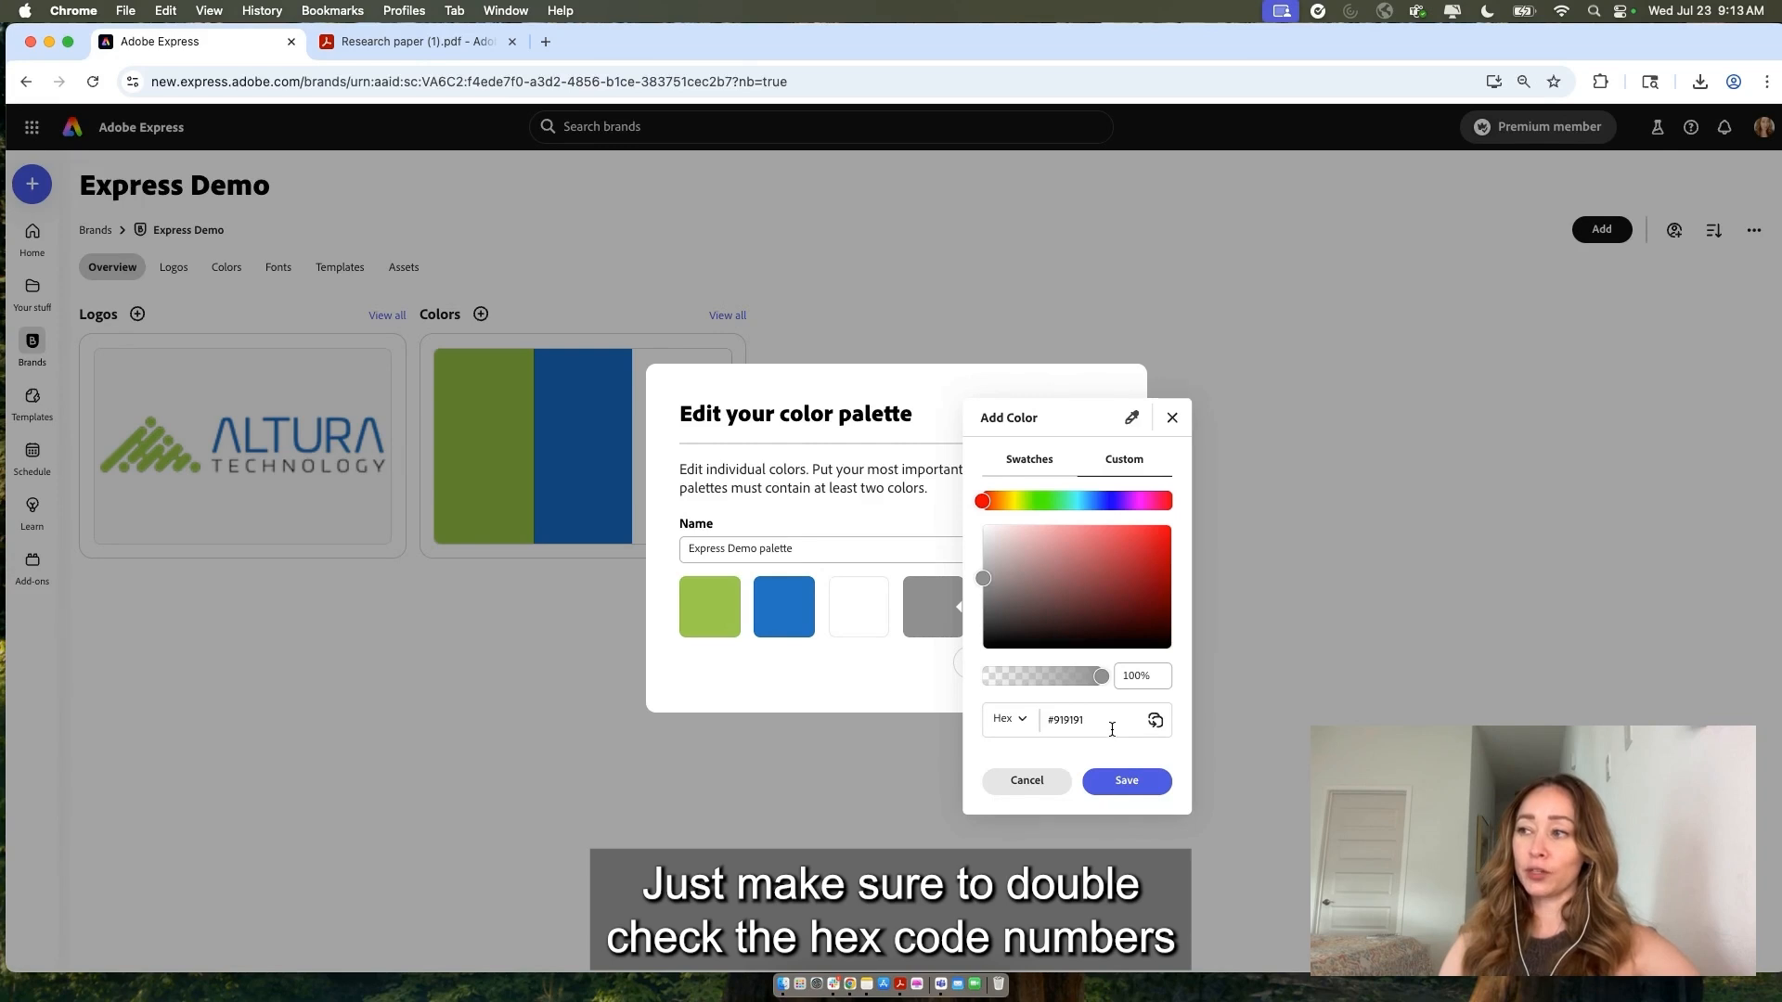
left_click(1127, 783)
left_click(1076, 670)
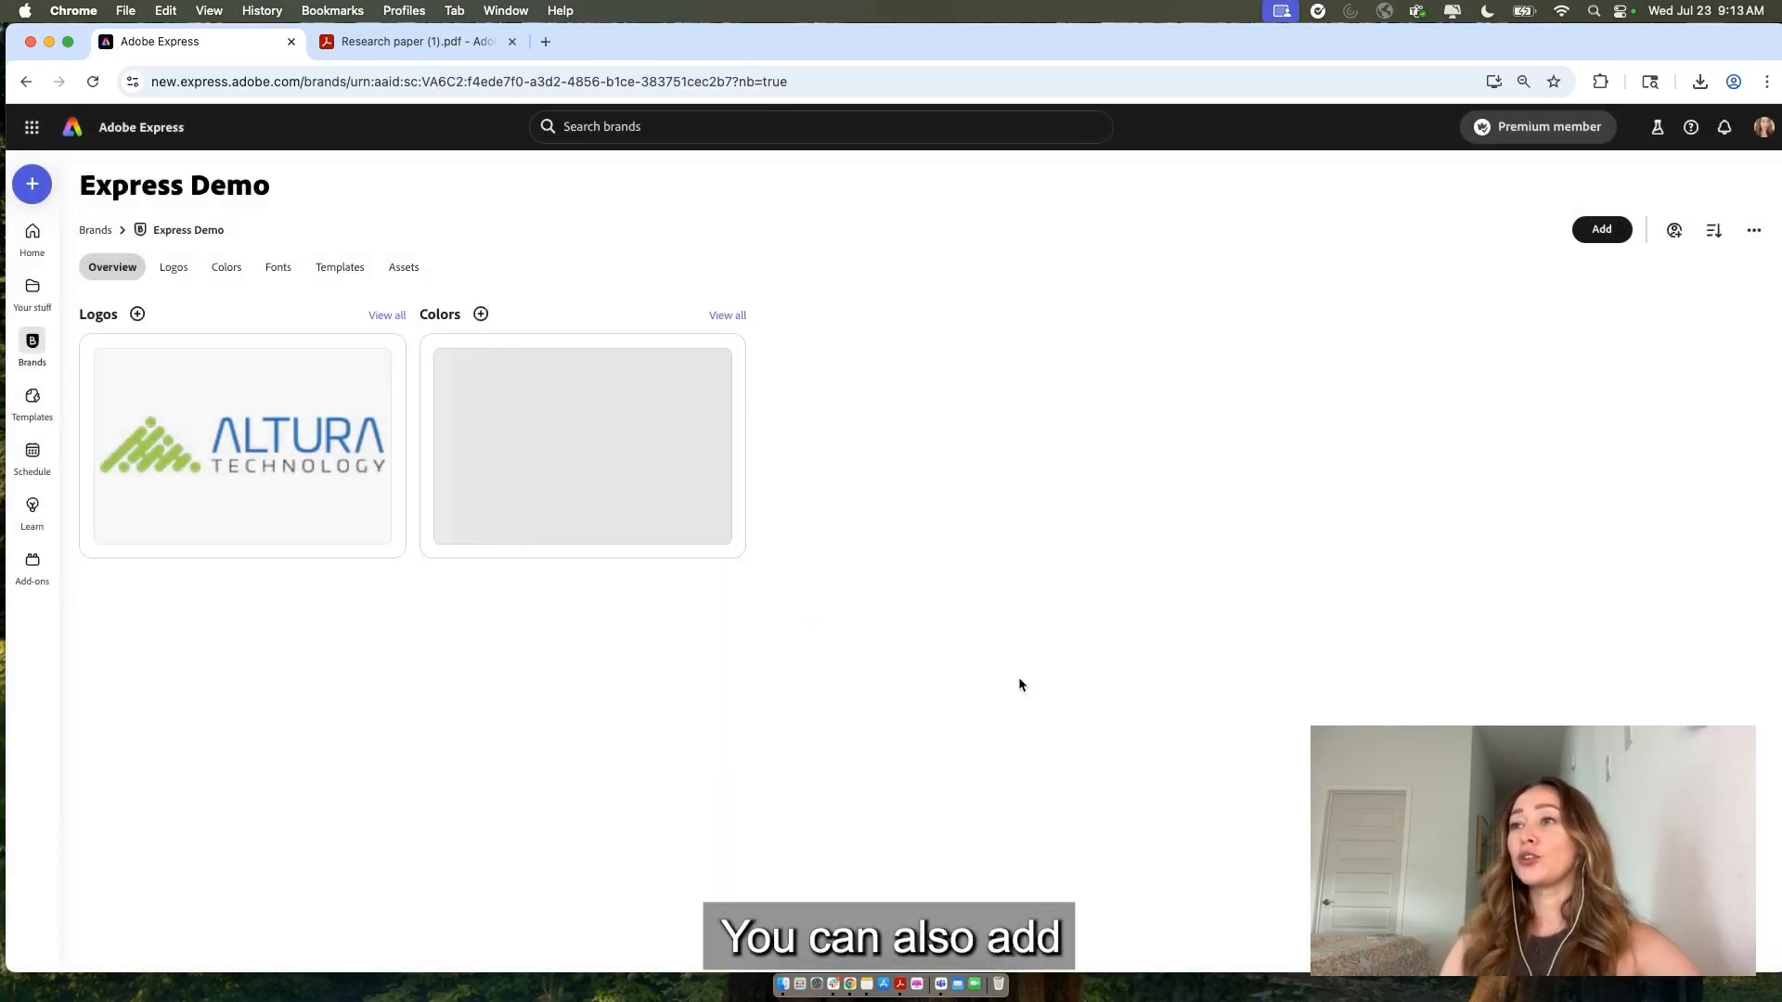
Look at the options for adding and uploading brand fonts, and return to the brand overview without adding any
left_click(295, 273)
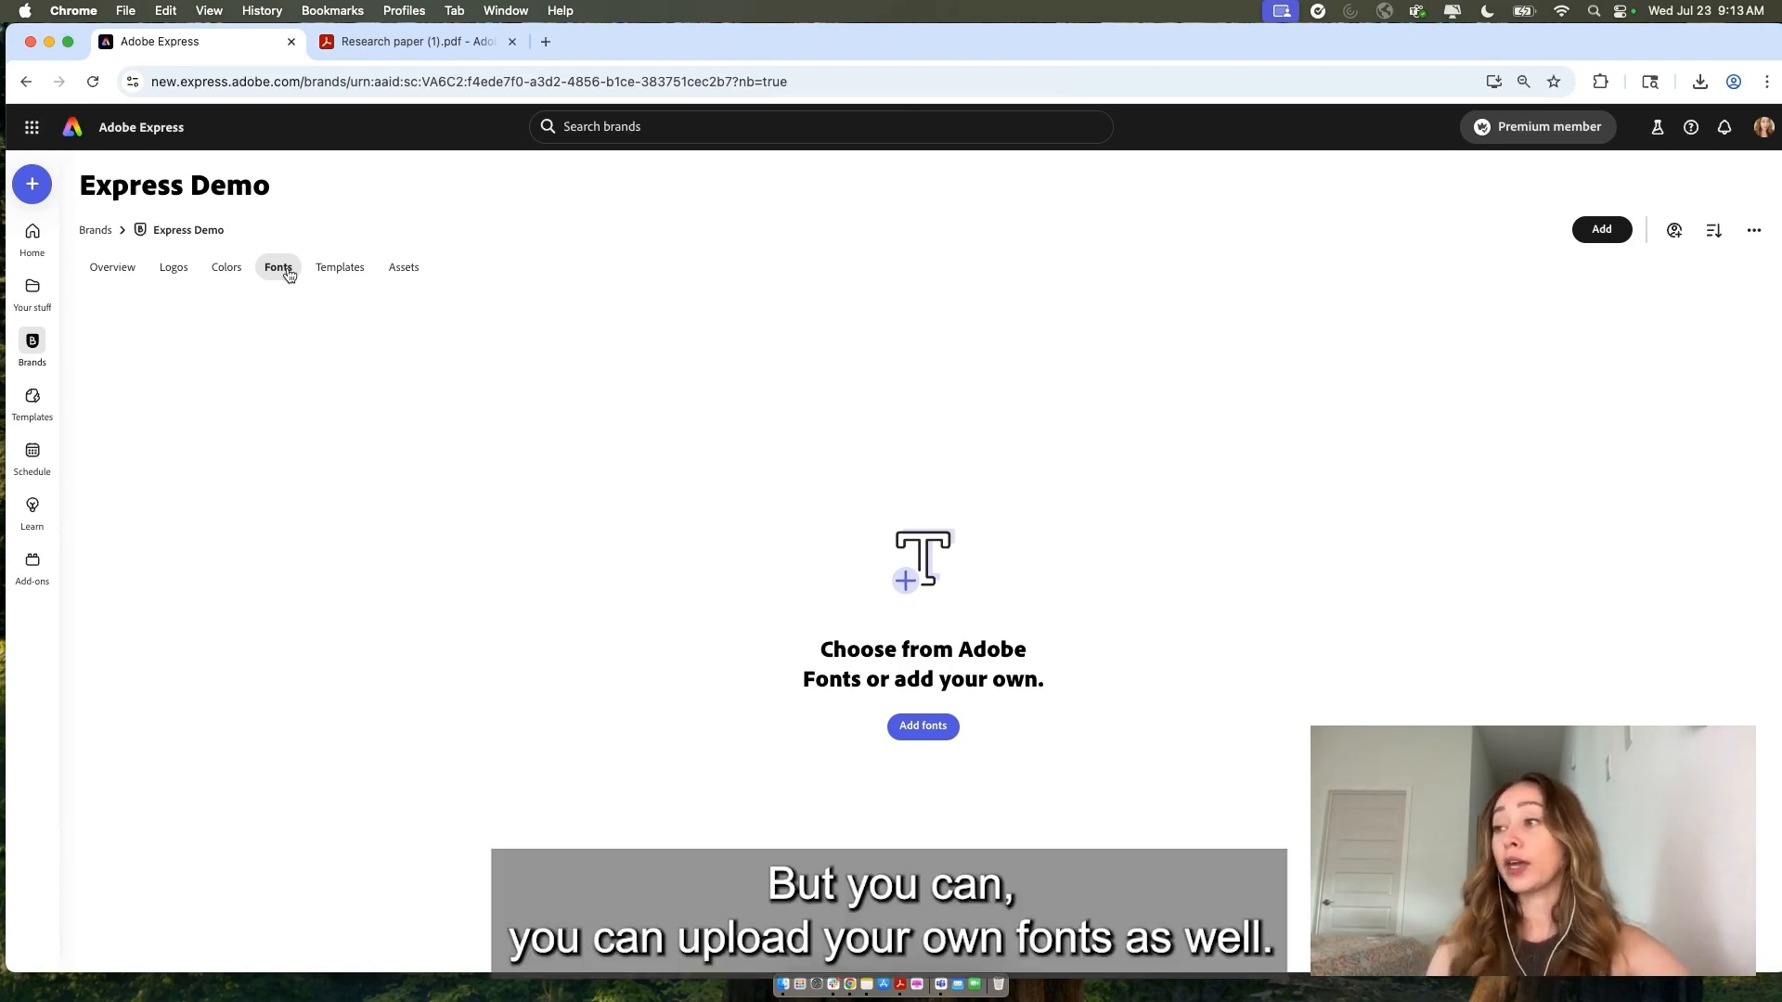
left_click(922, 725)
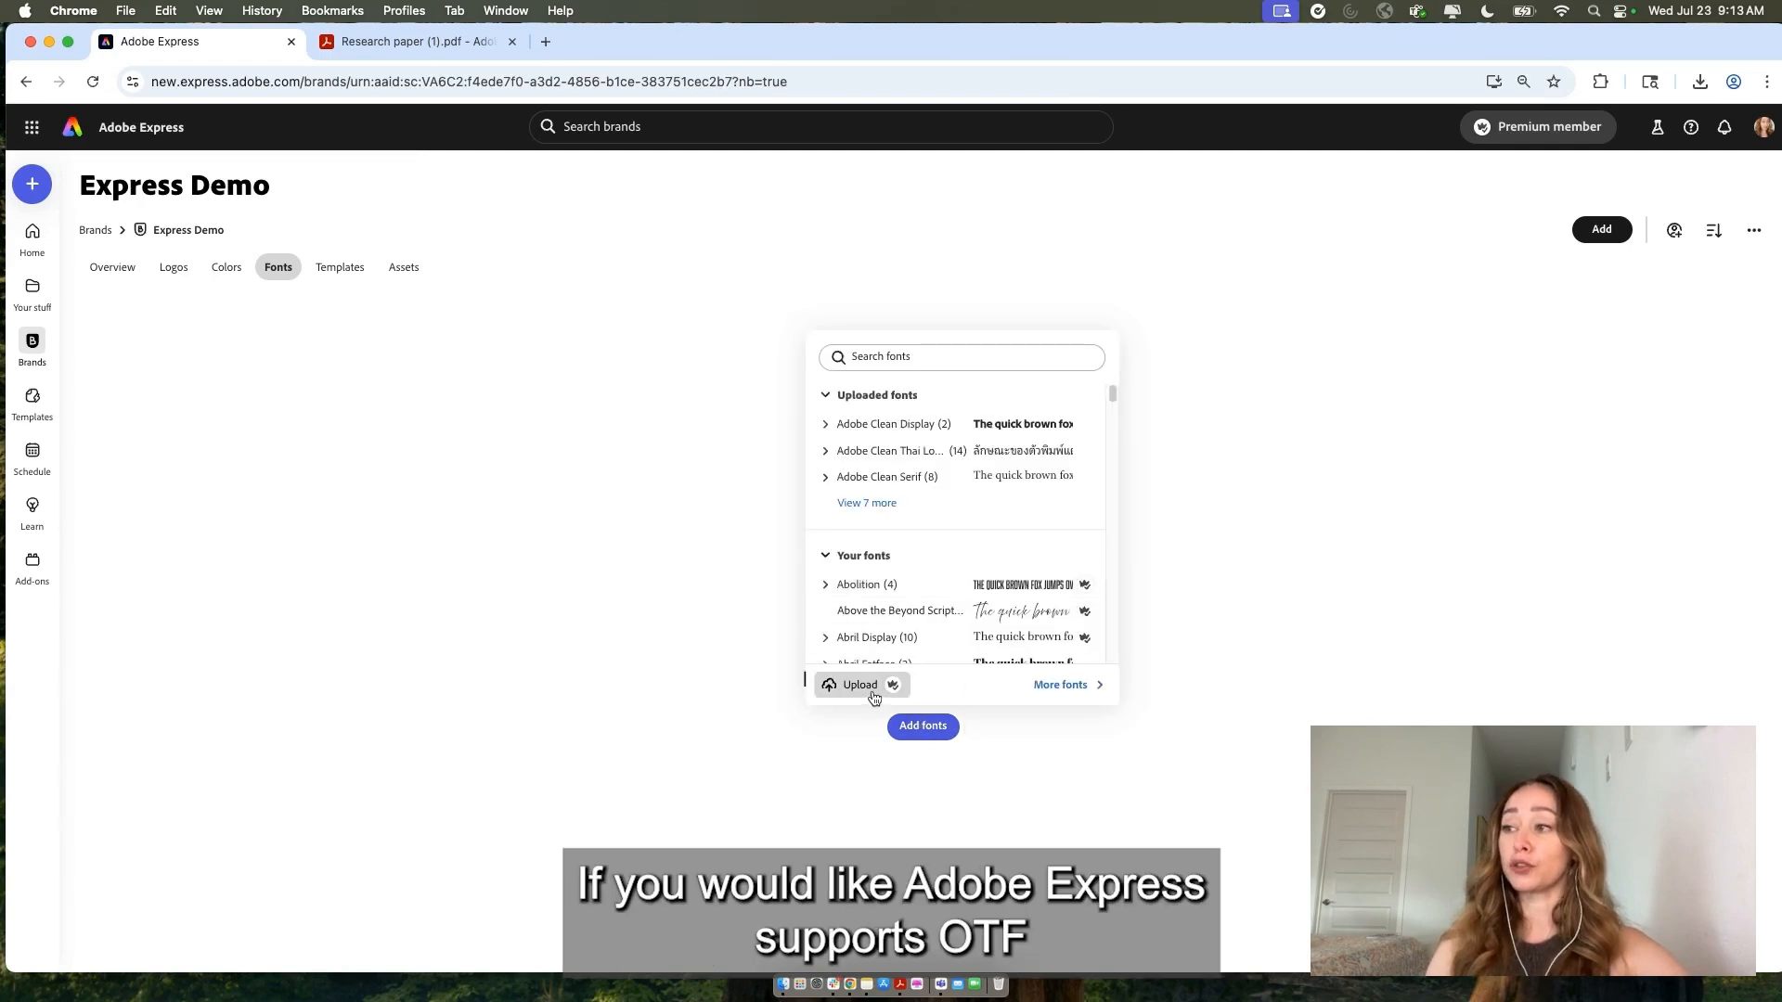
left_click(871, 691)
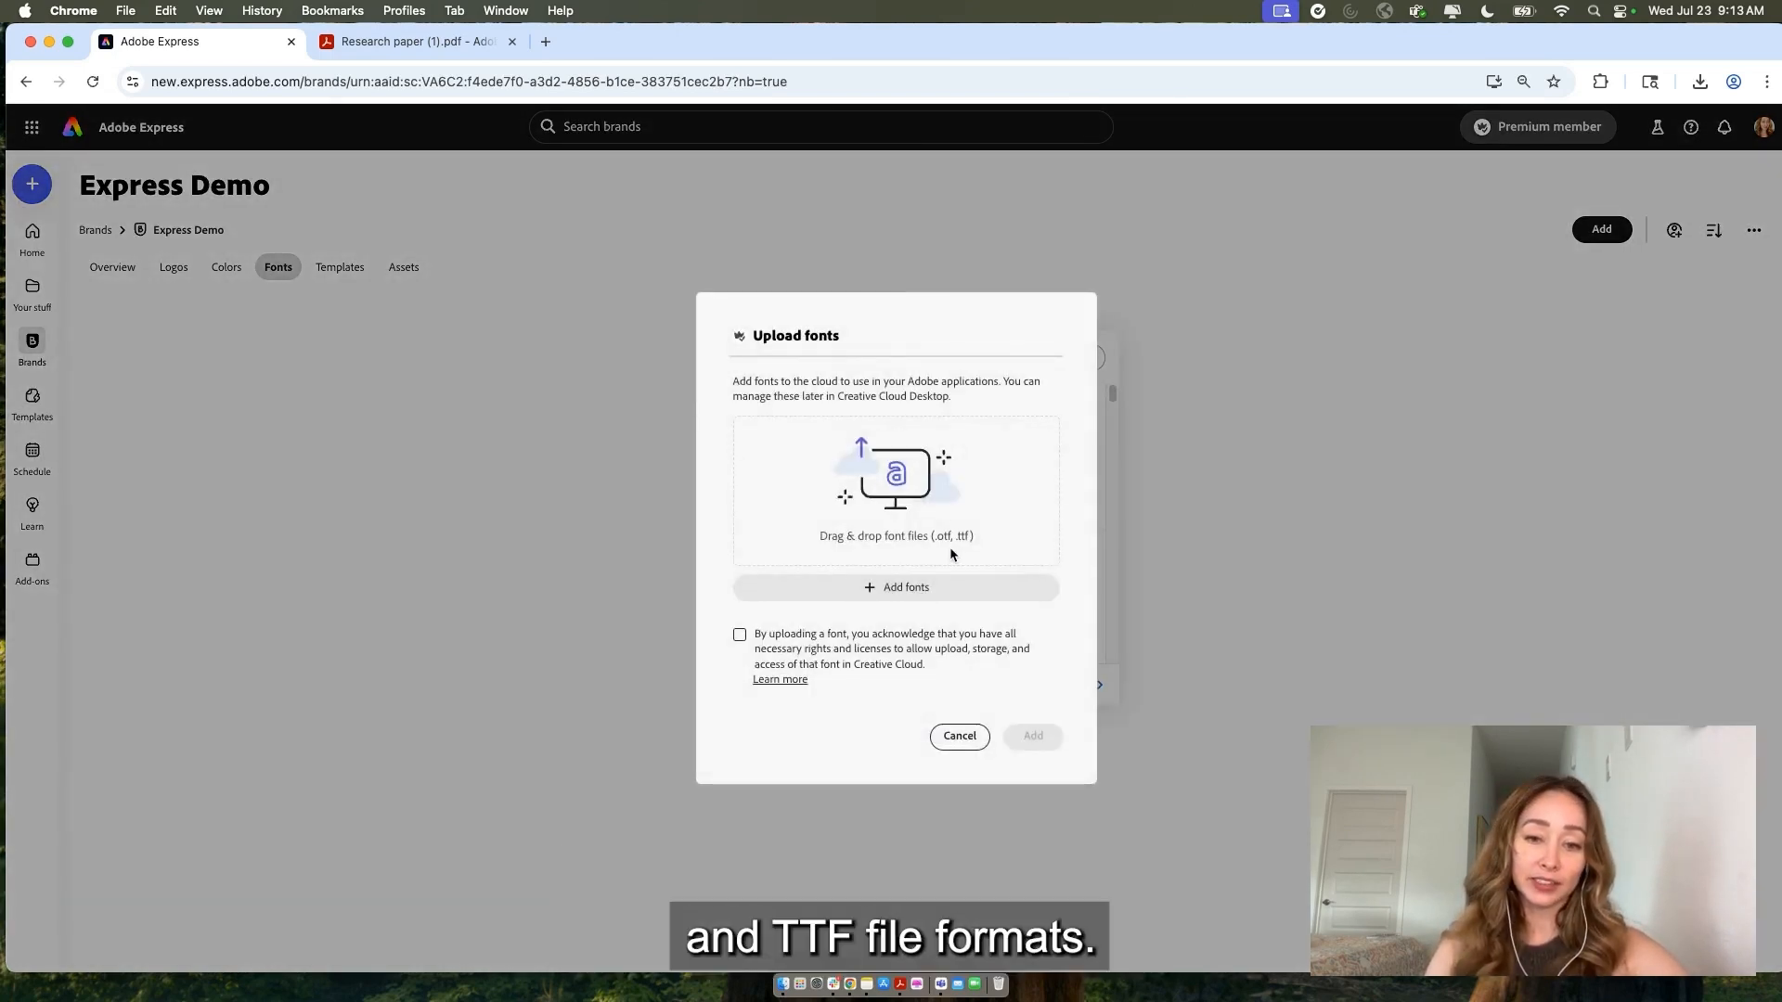
left_click(960, 736)
left_click(303, 307)
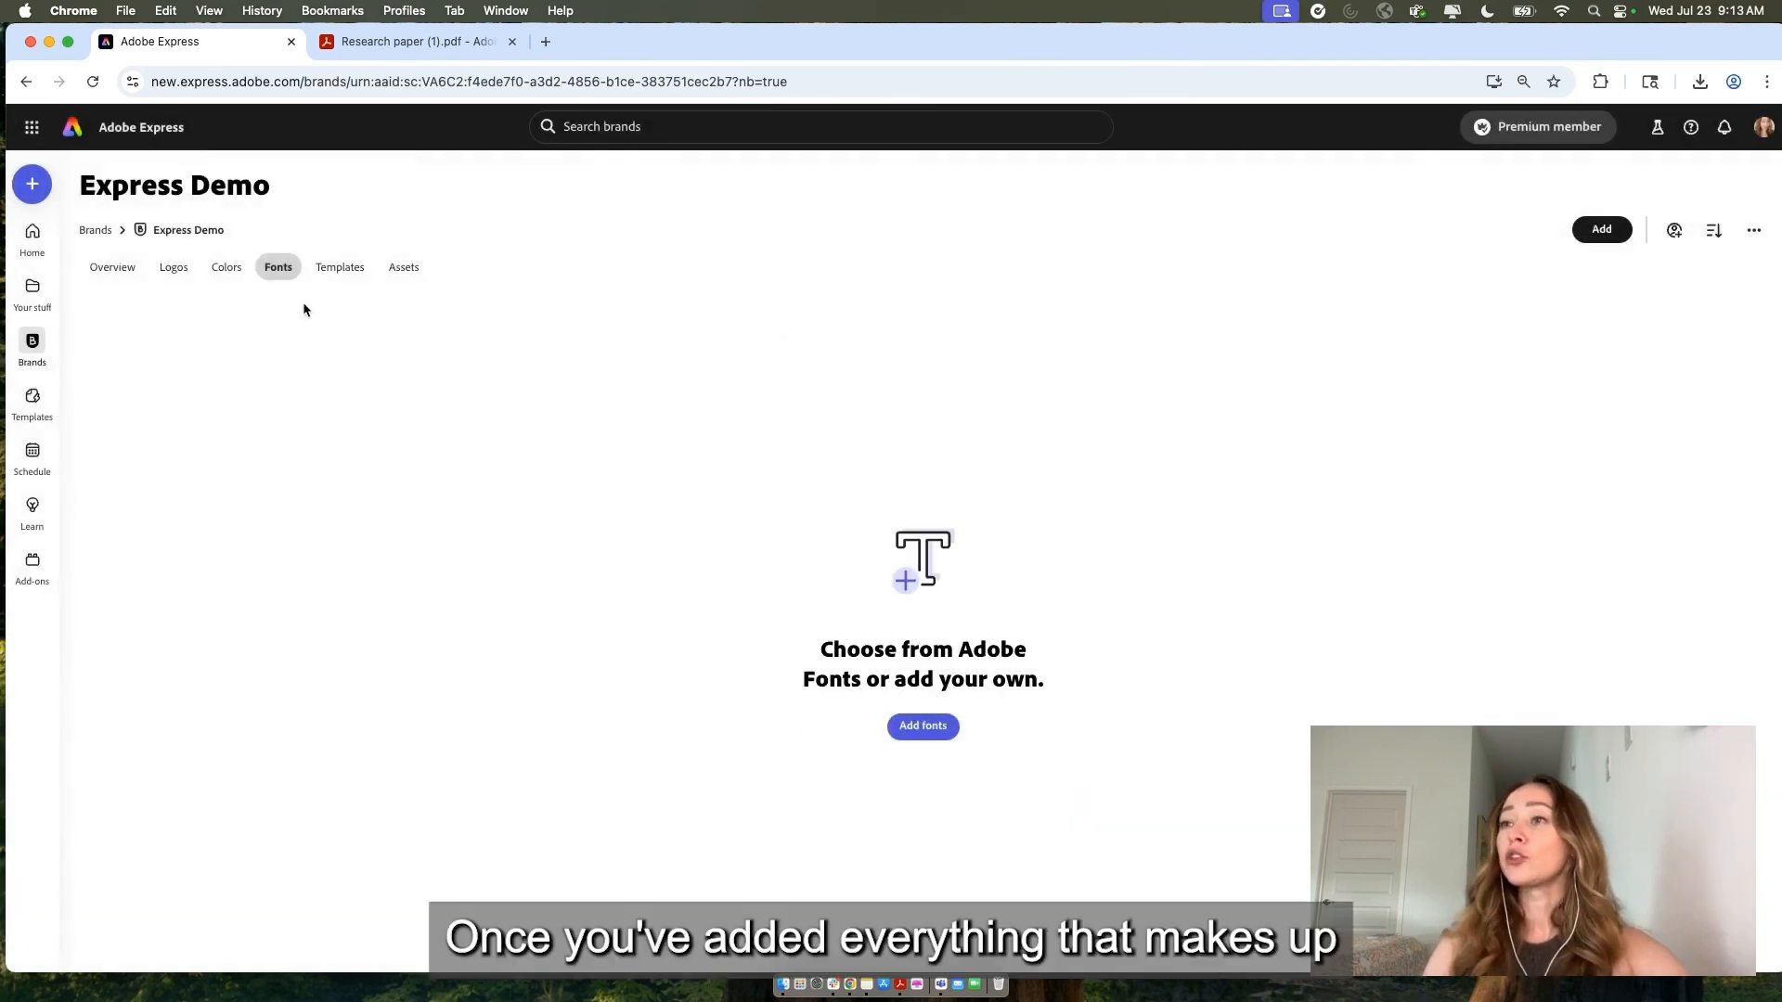
left_click(112, 270)
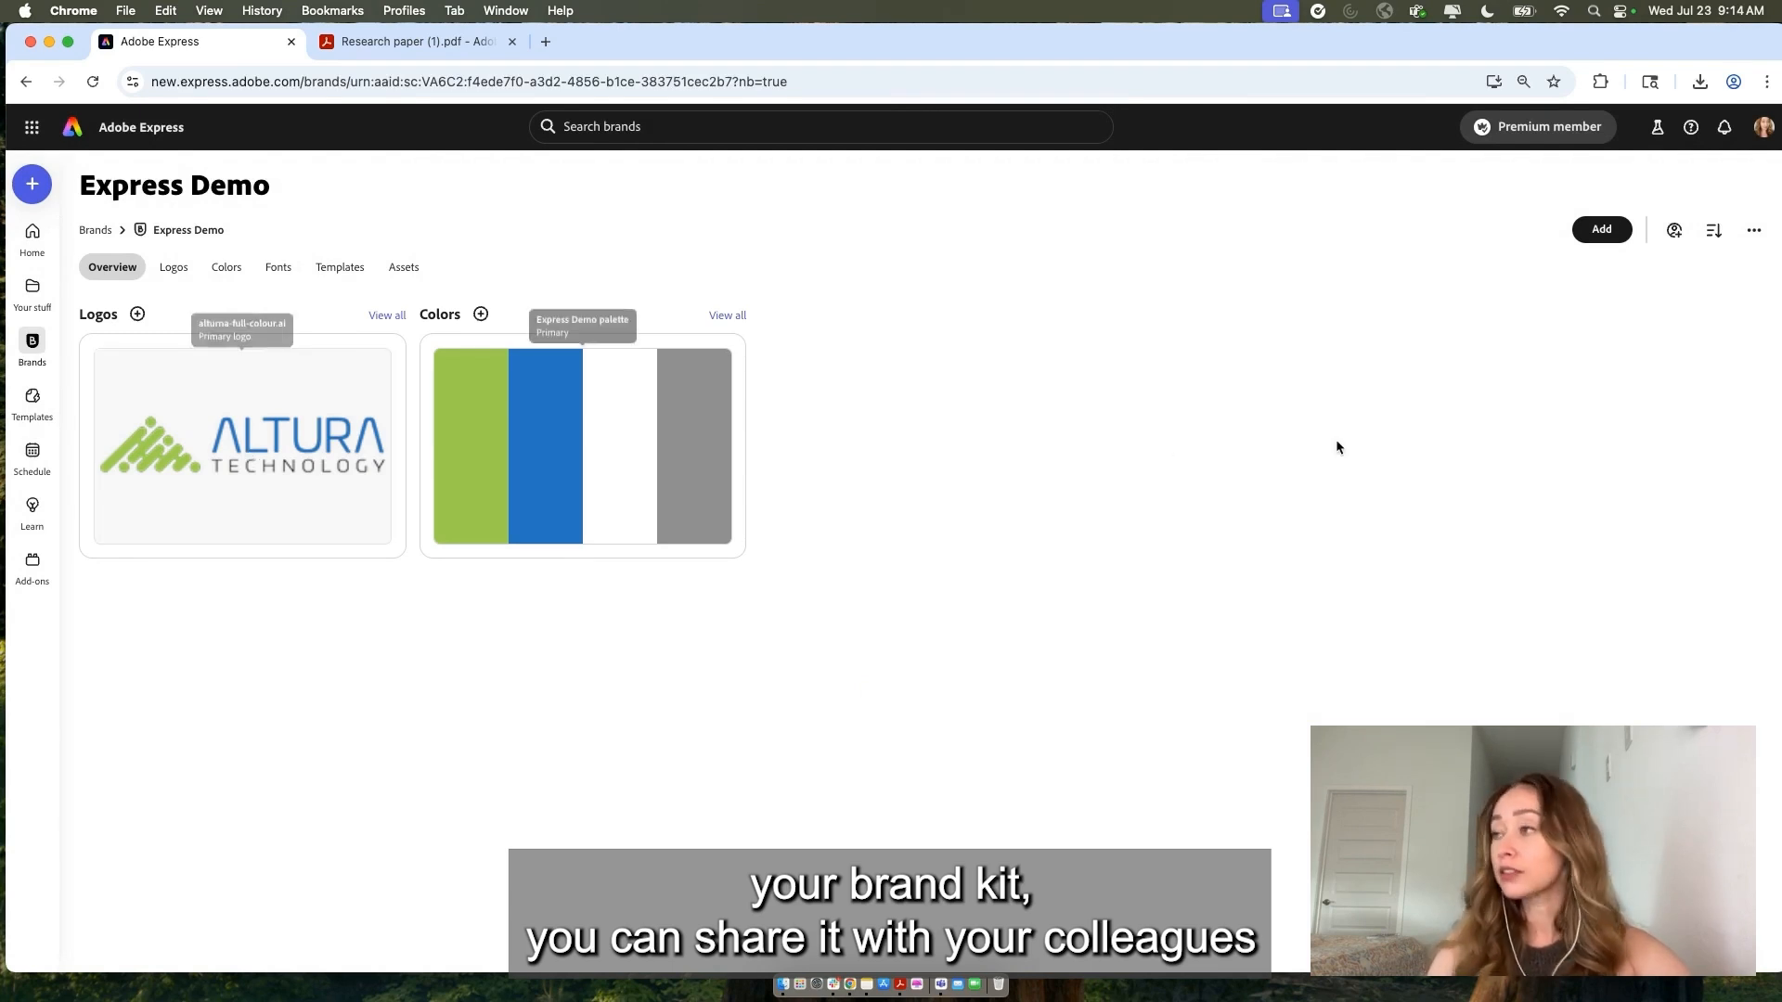
Share the Express Demo brand by adding a colleague as an invitee and open the access level choices
left_click(1674, 231)
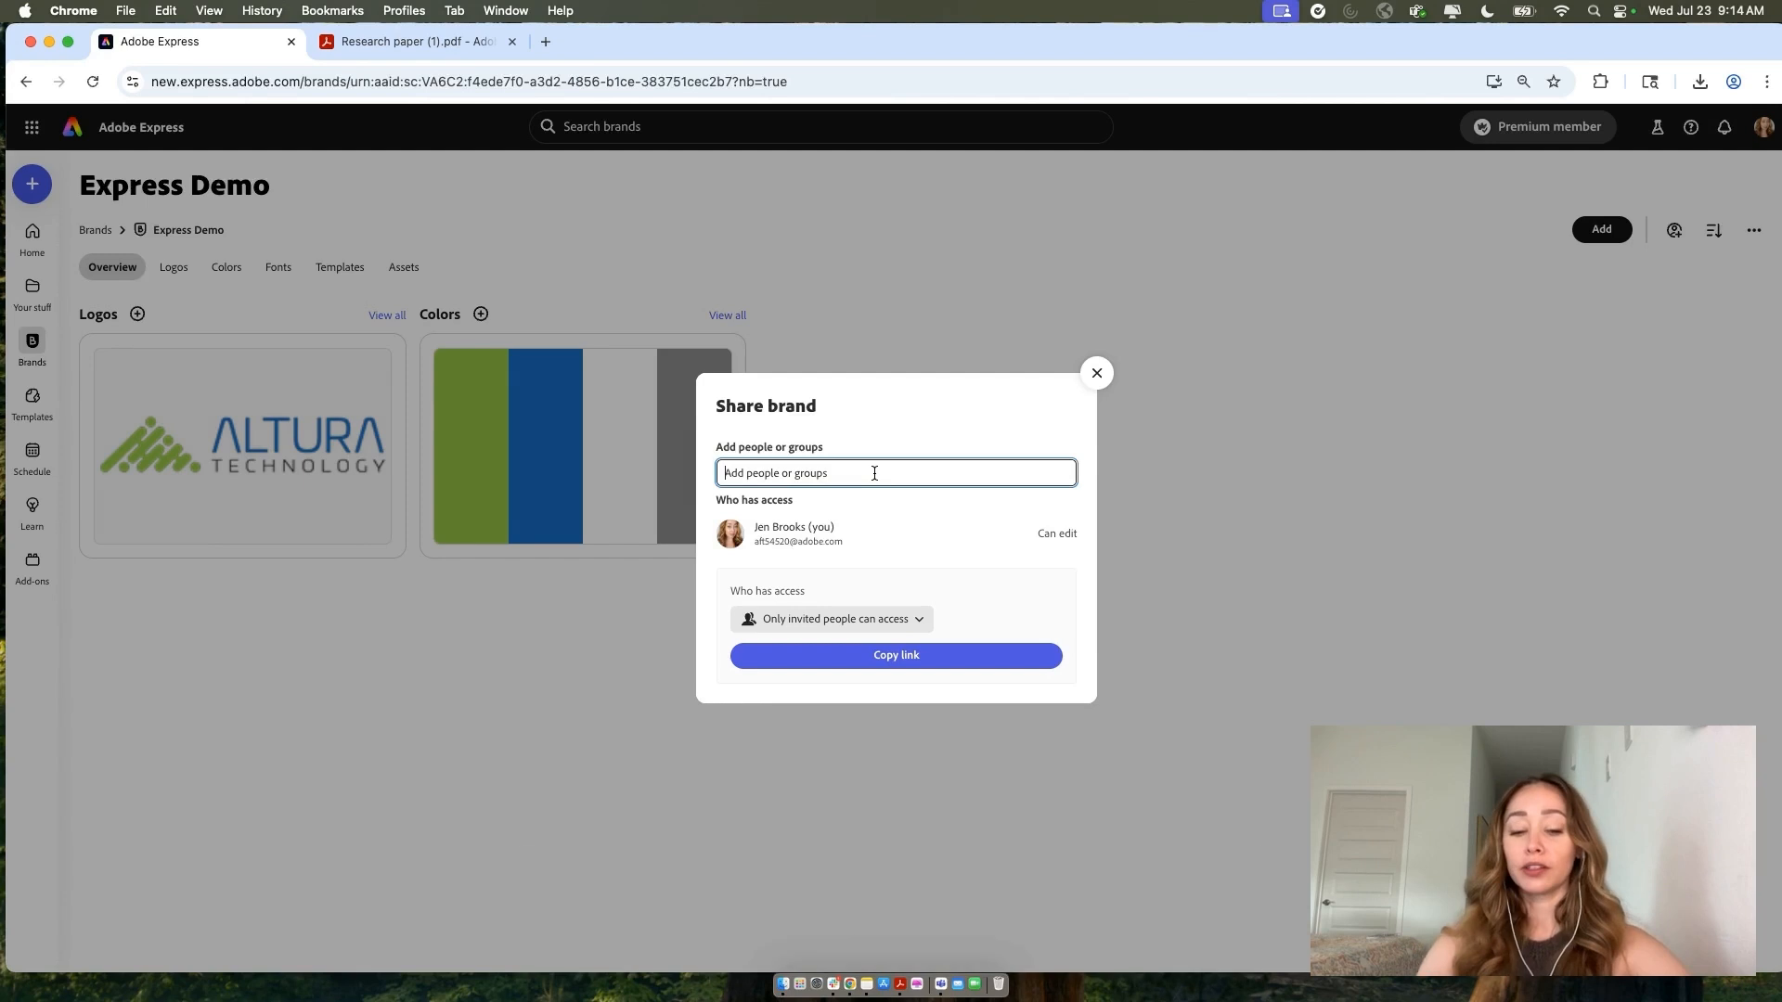
type("arash")
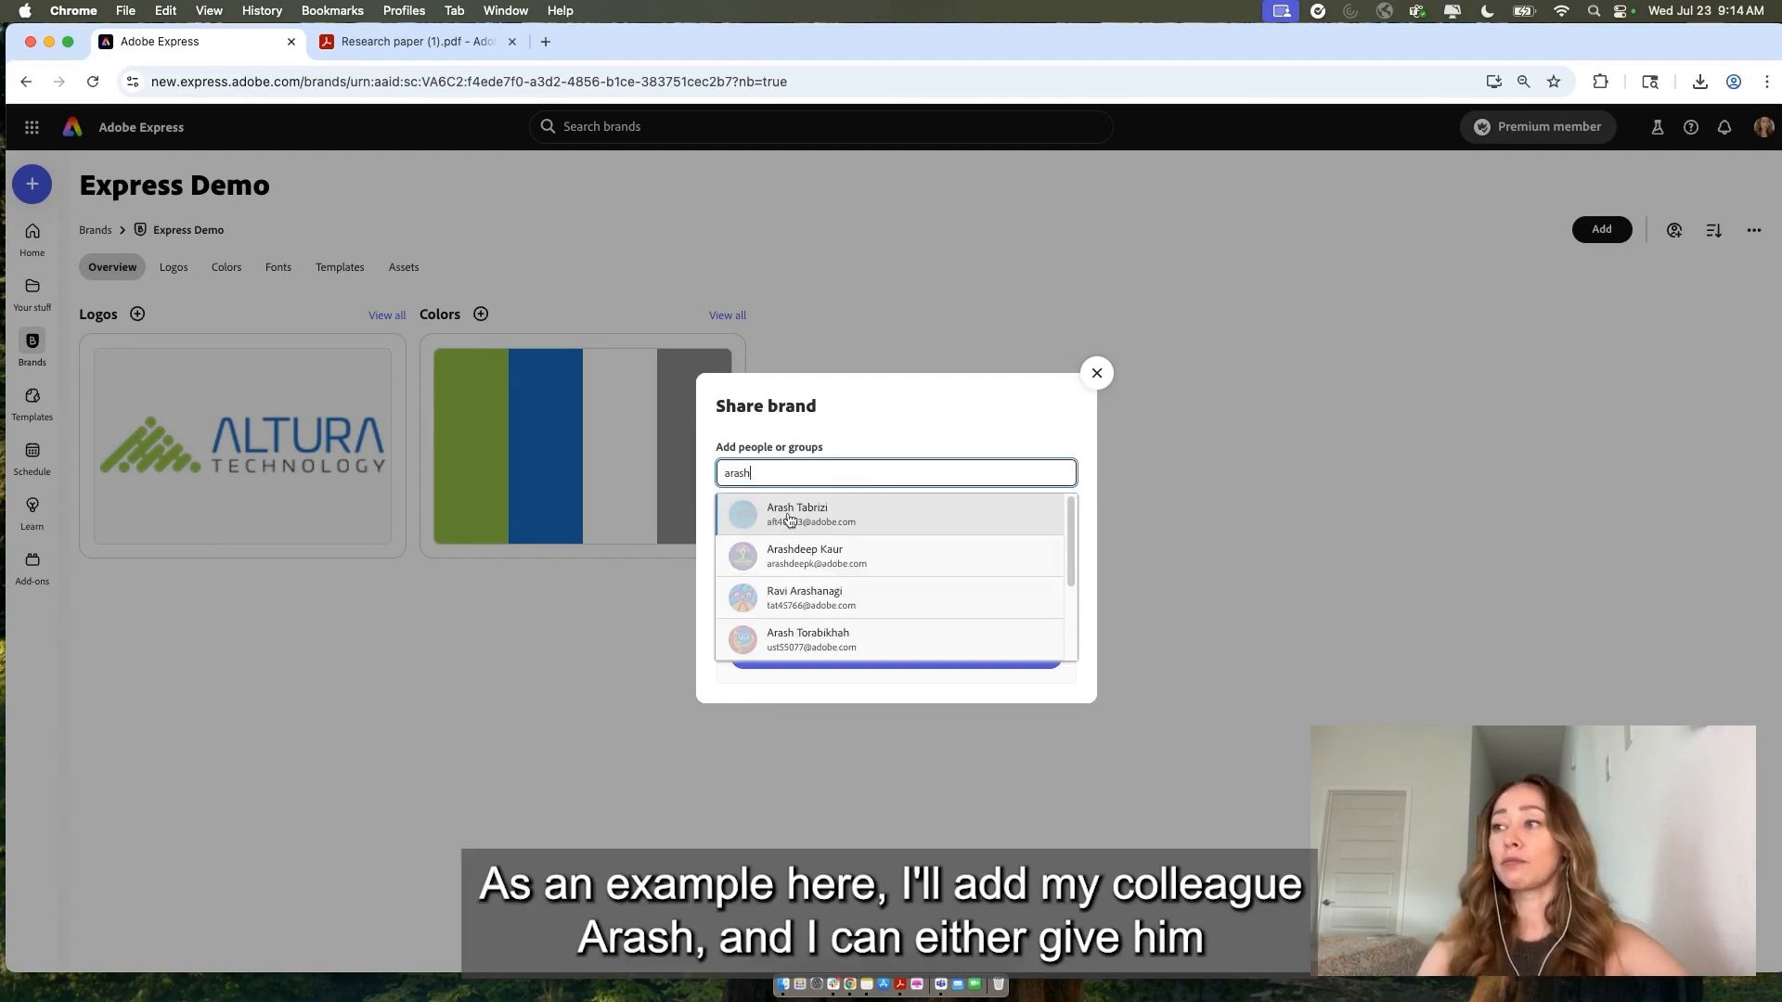
left_click(788, 516)
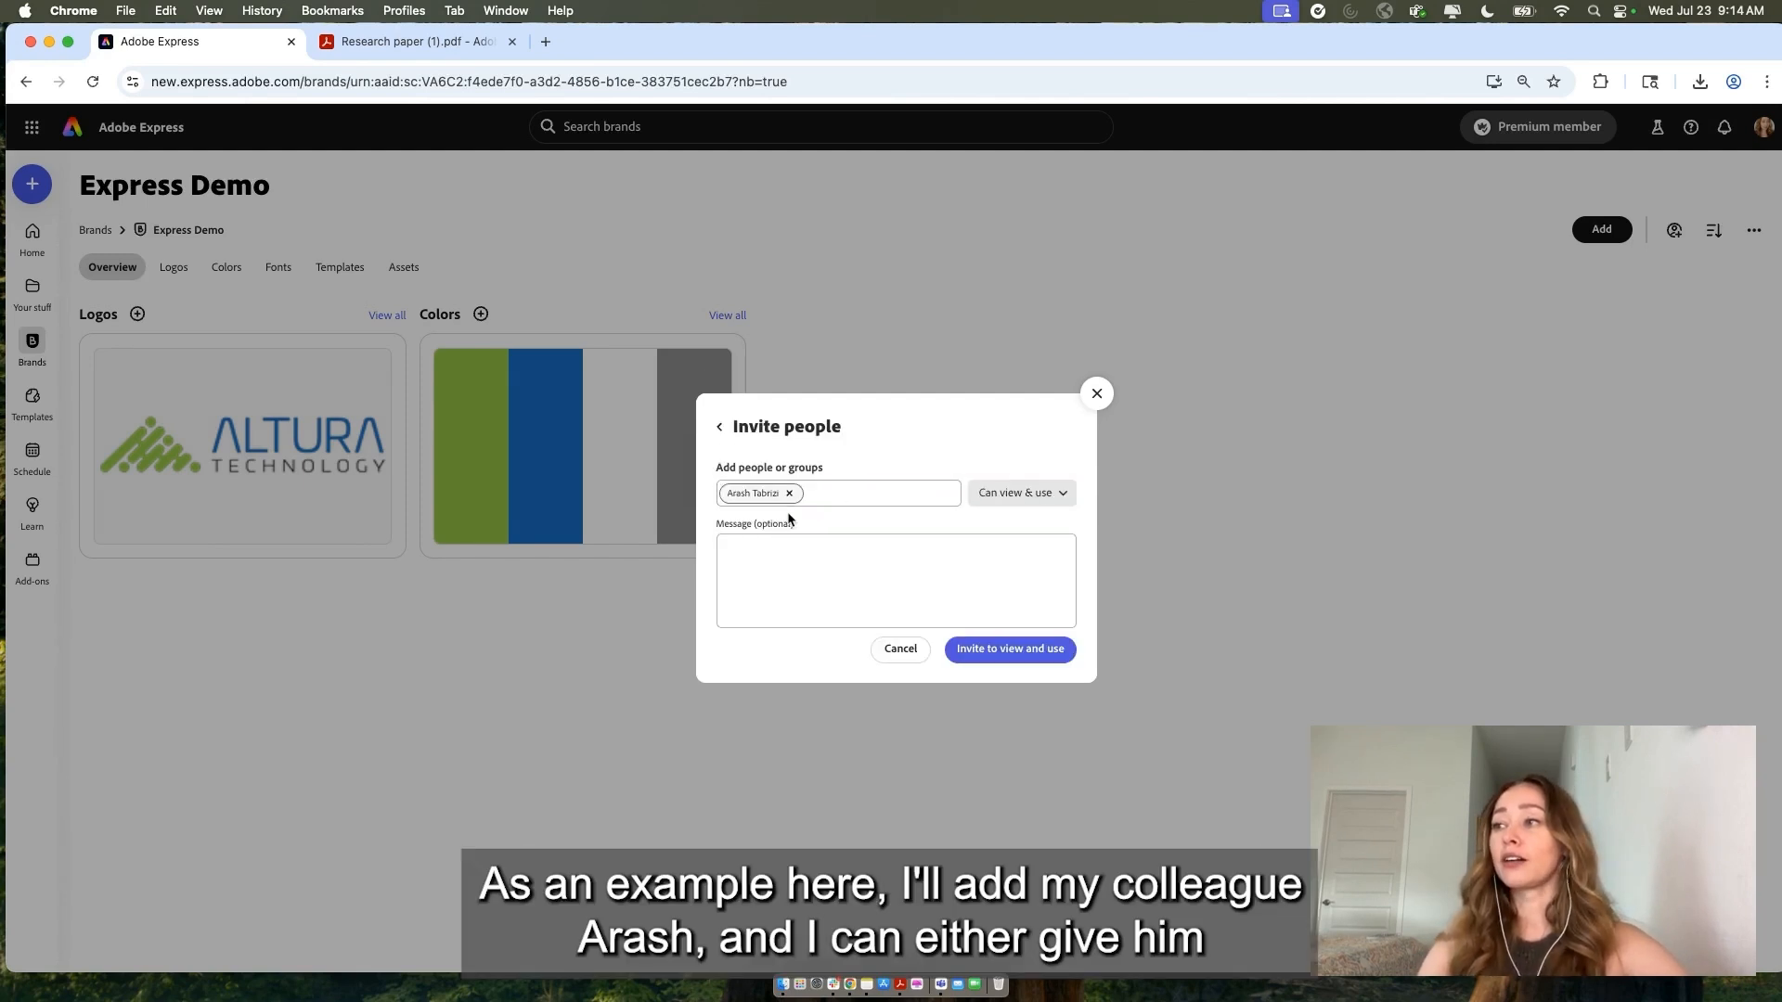
left_click(1063, 495)
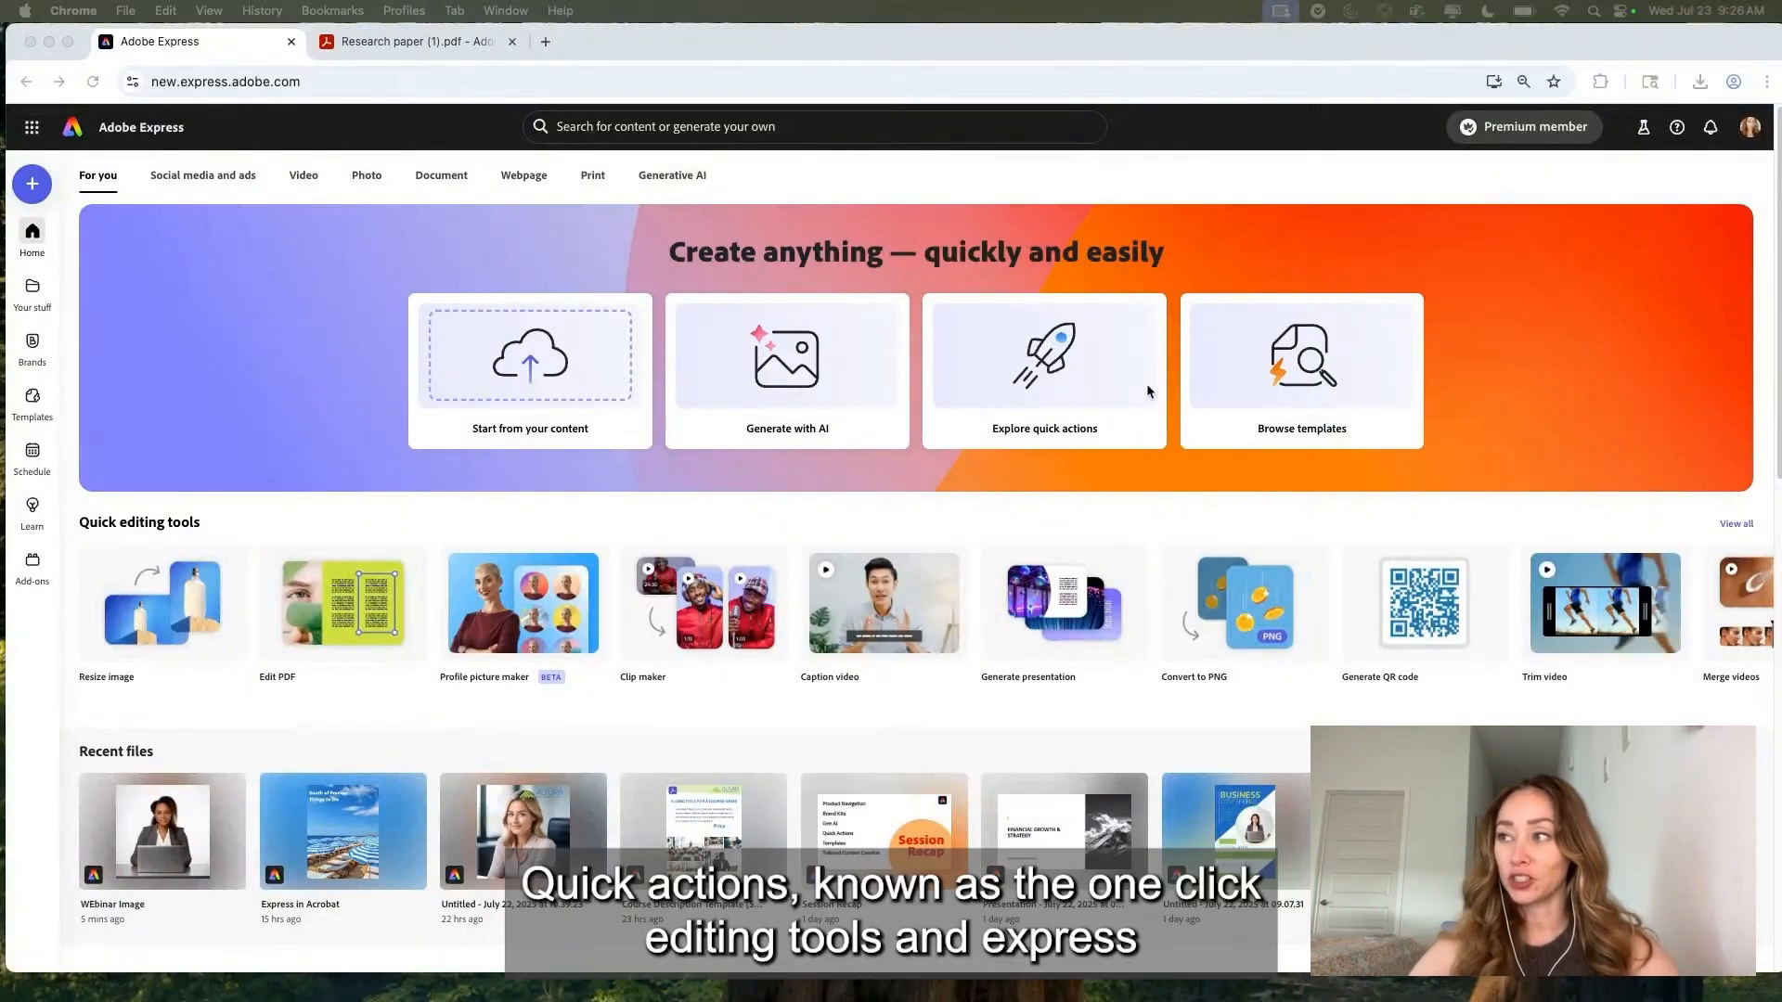
Browse all quick actions from the home page and open the Profile picture maker
left_click(1079, 409)
left_click(1074, 408)
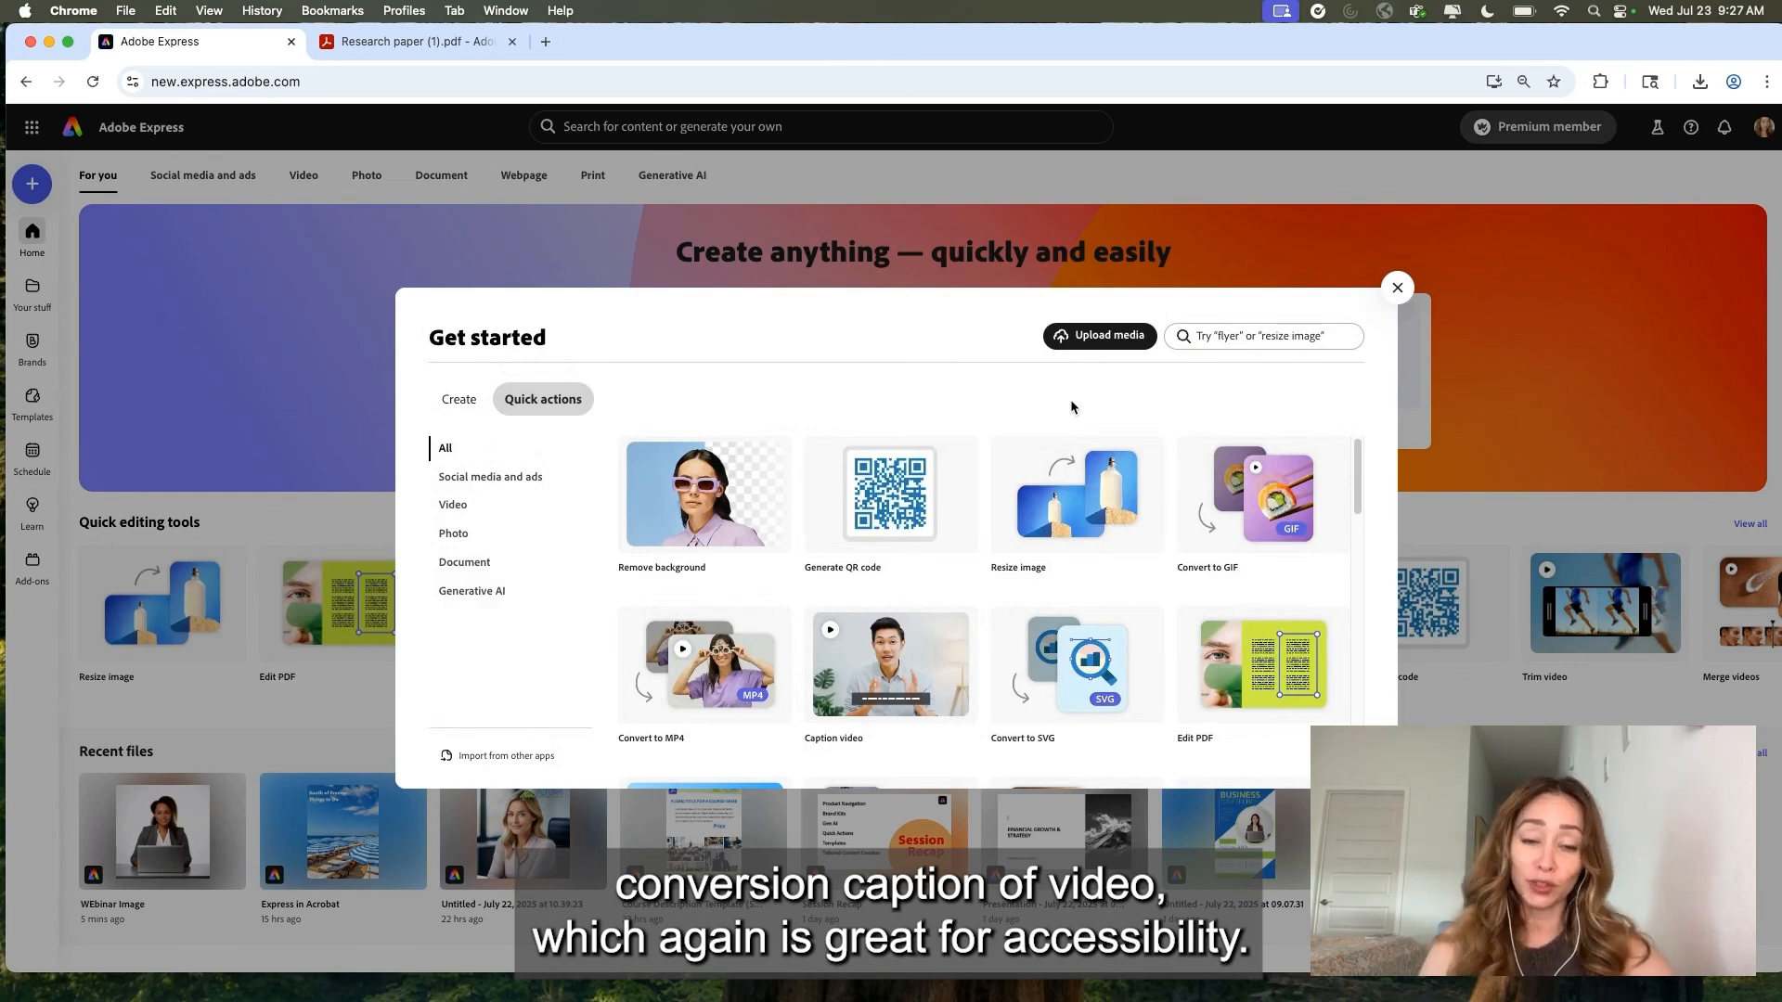
scroll(982, 561, "down", 5)
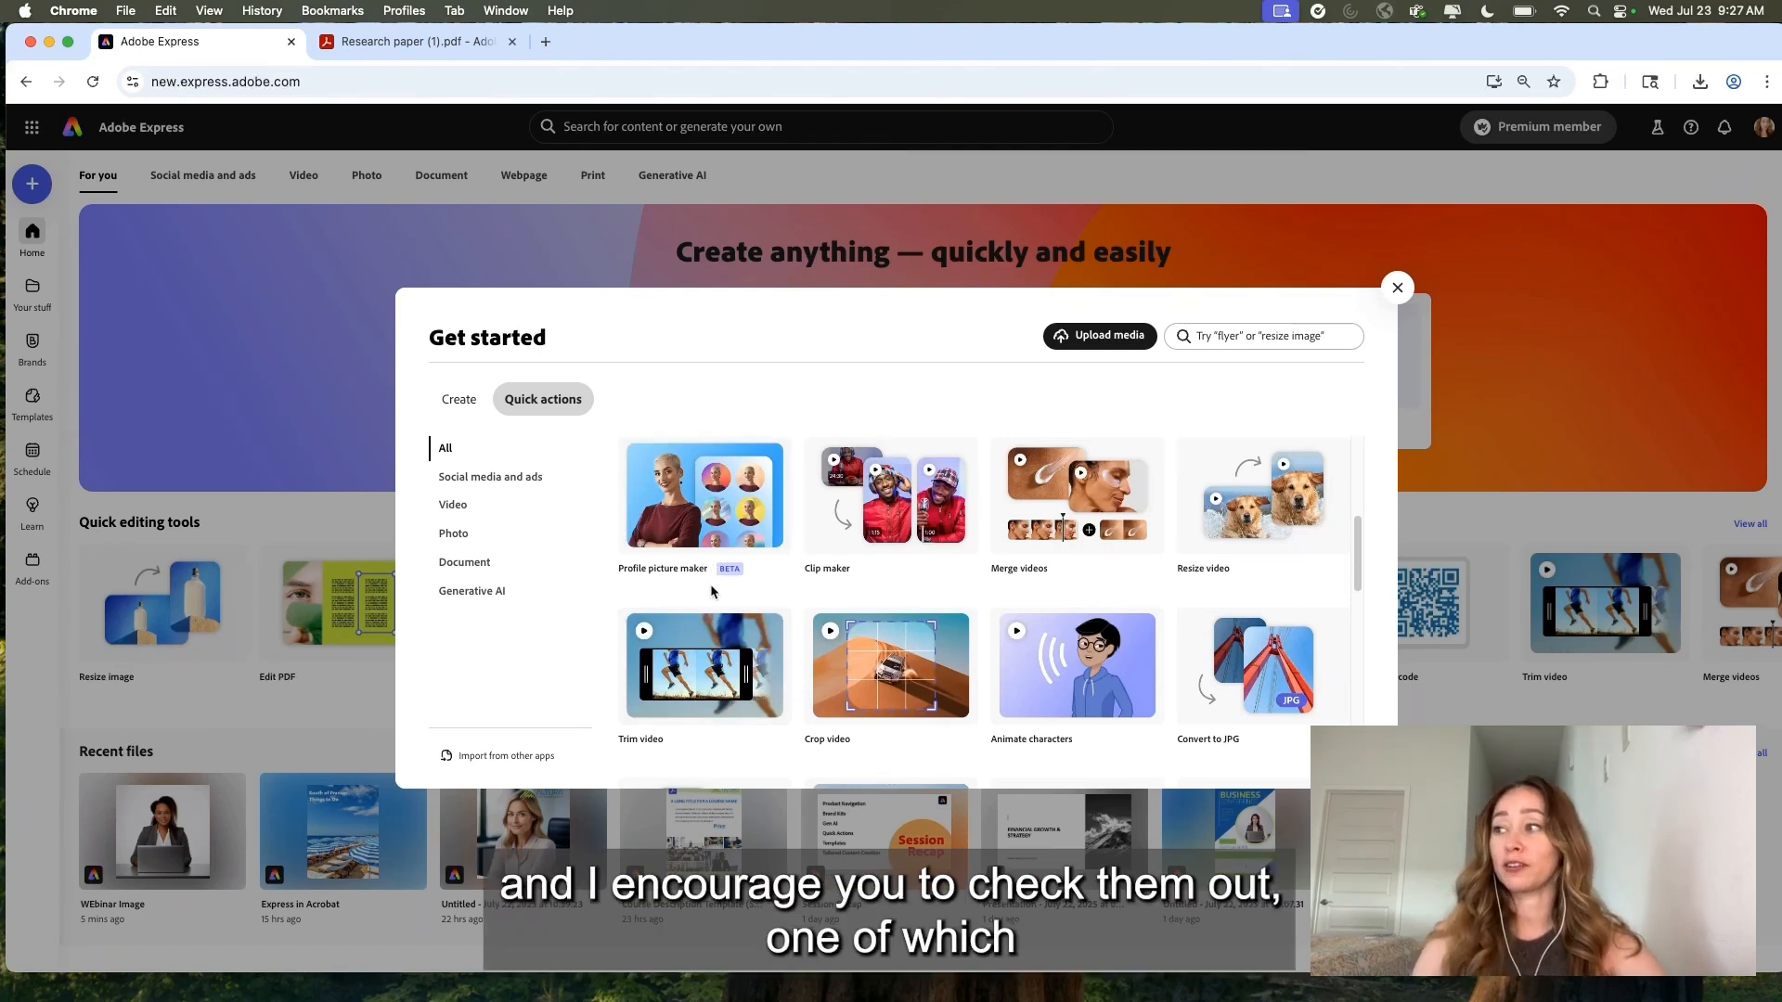
left_click(686, 511)
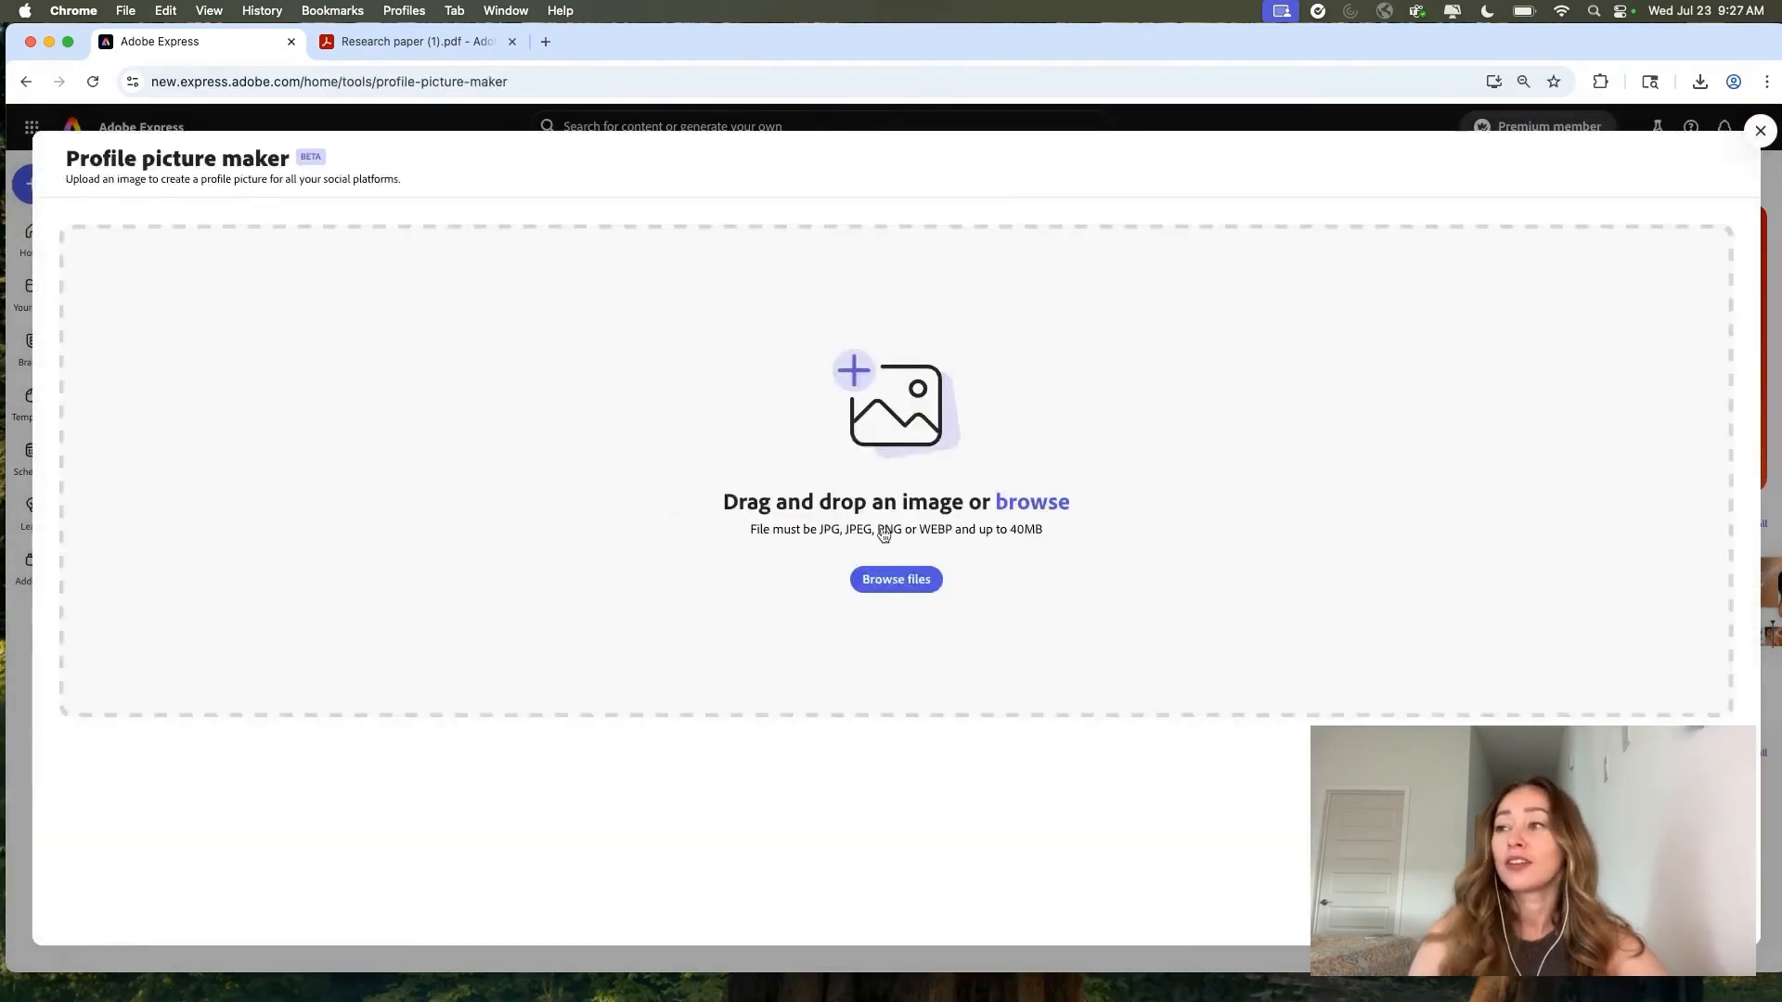
Upload the headshot photo to the Profile picture maker and limit the results to solid color backgrounds
left_click(897, 579)
double_click(688, 417)
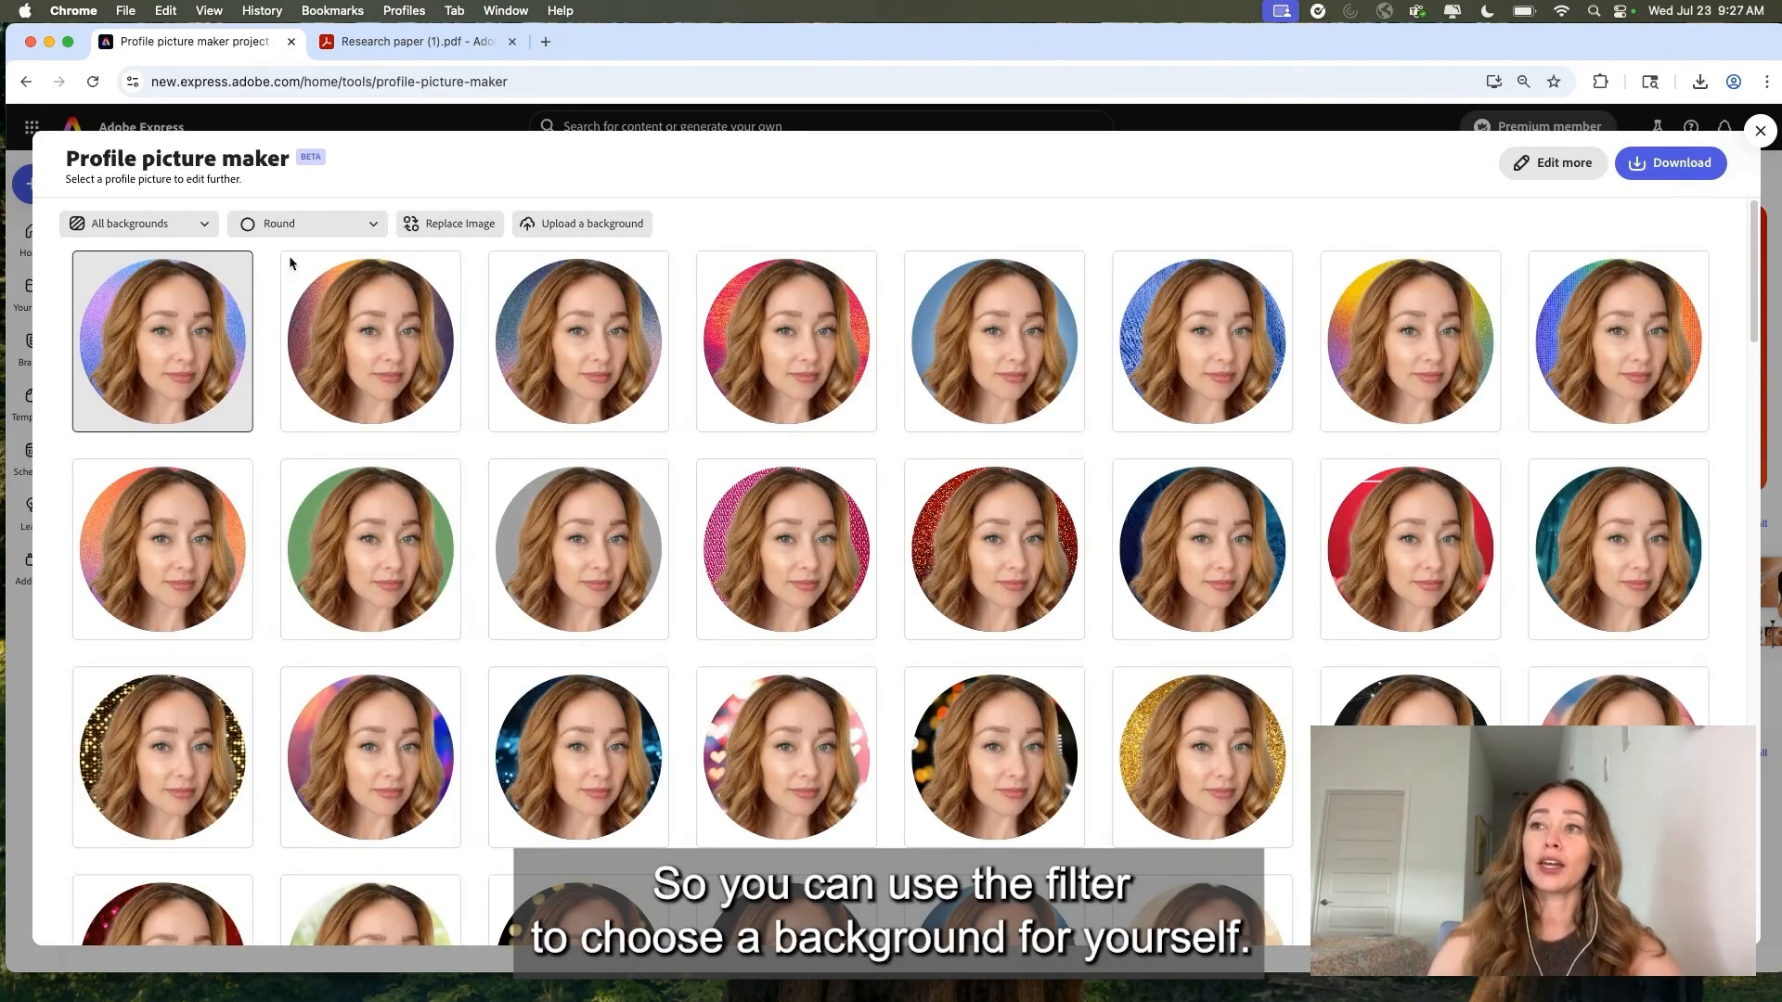
left_click(194, 224)
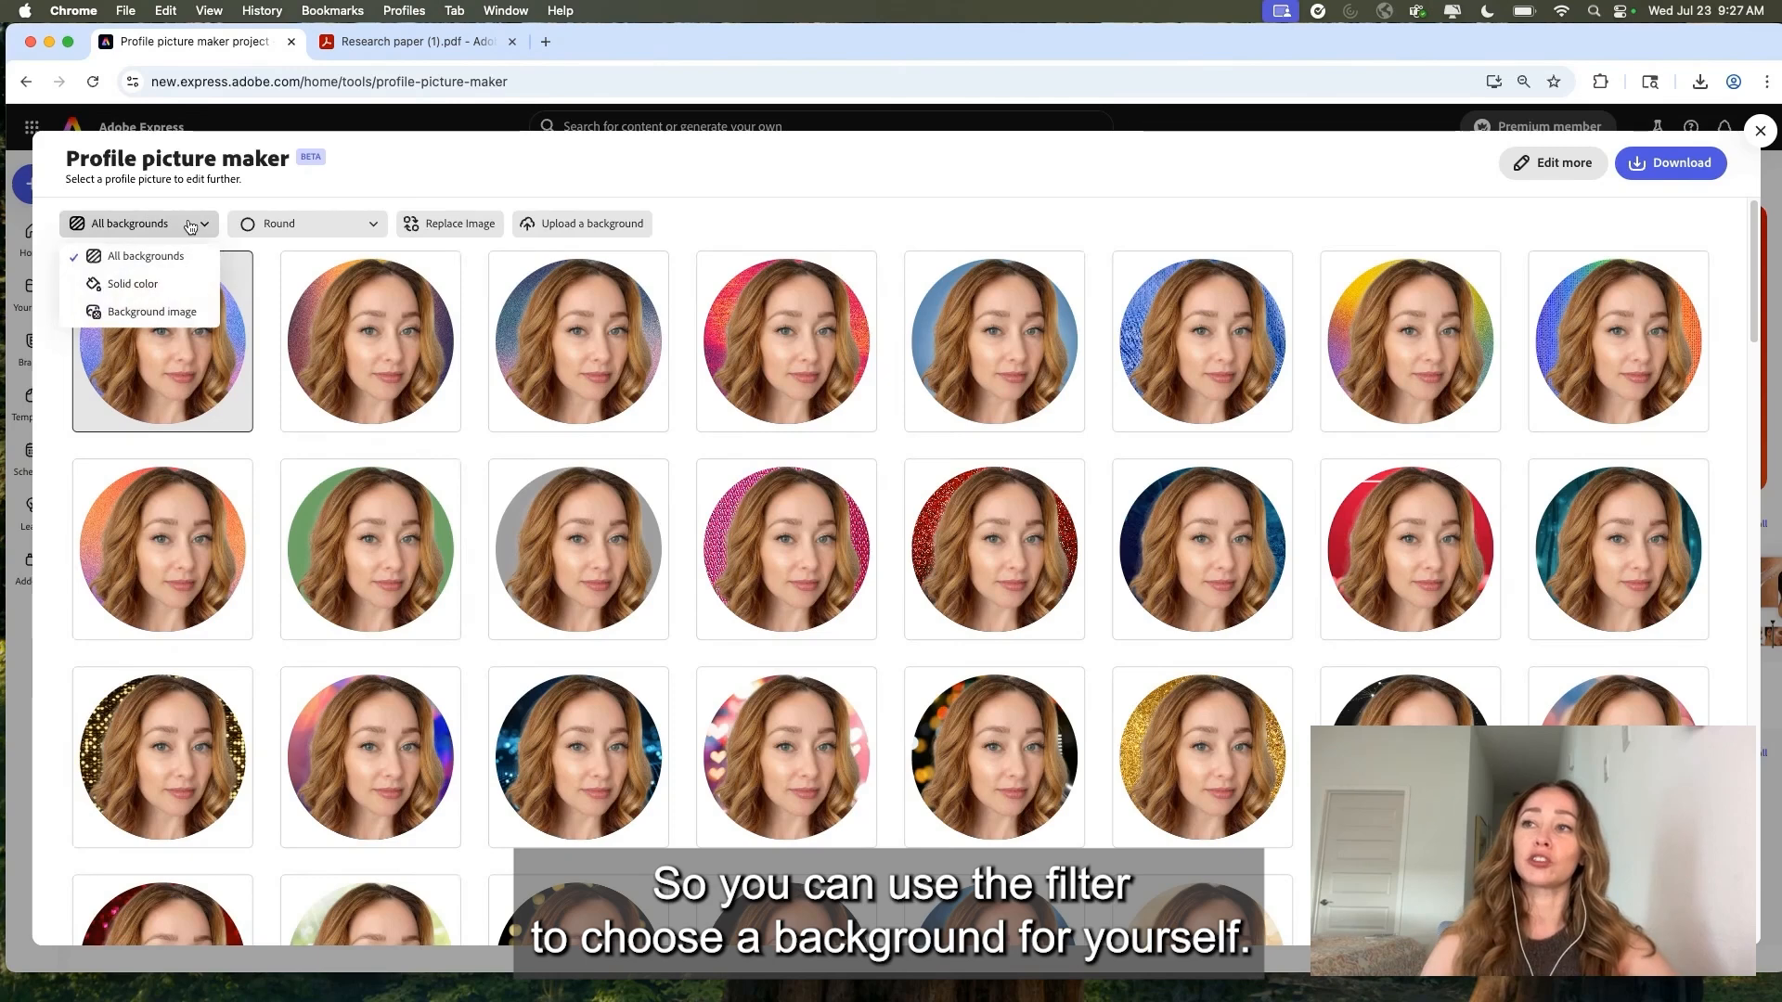
left_click(144, 291)
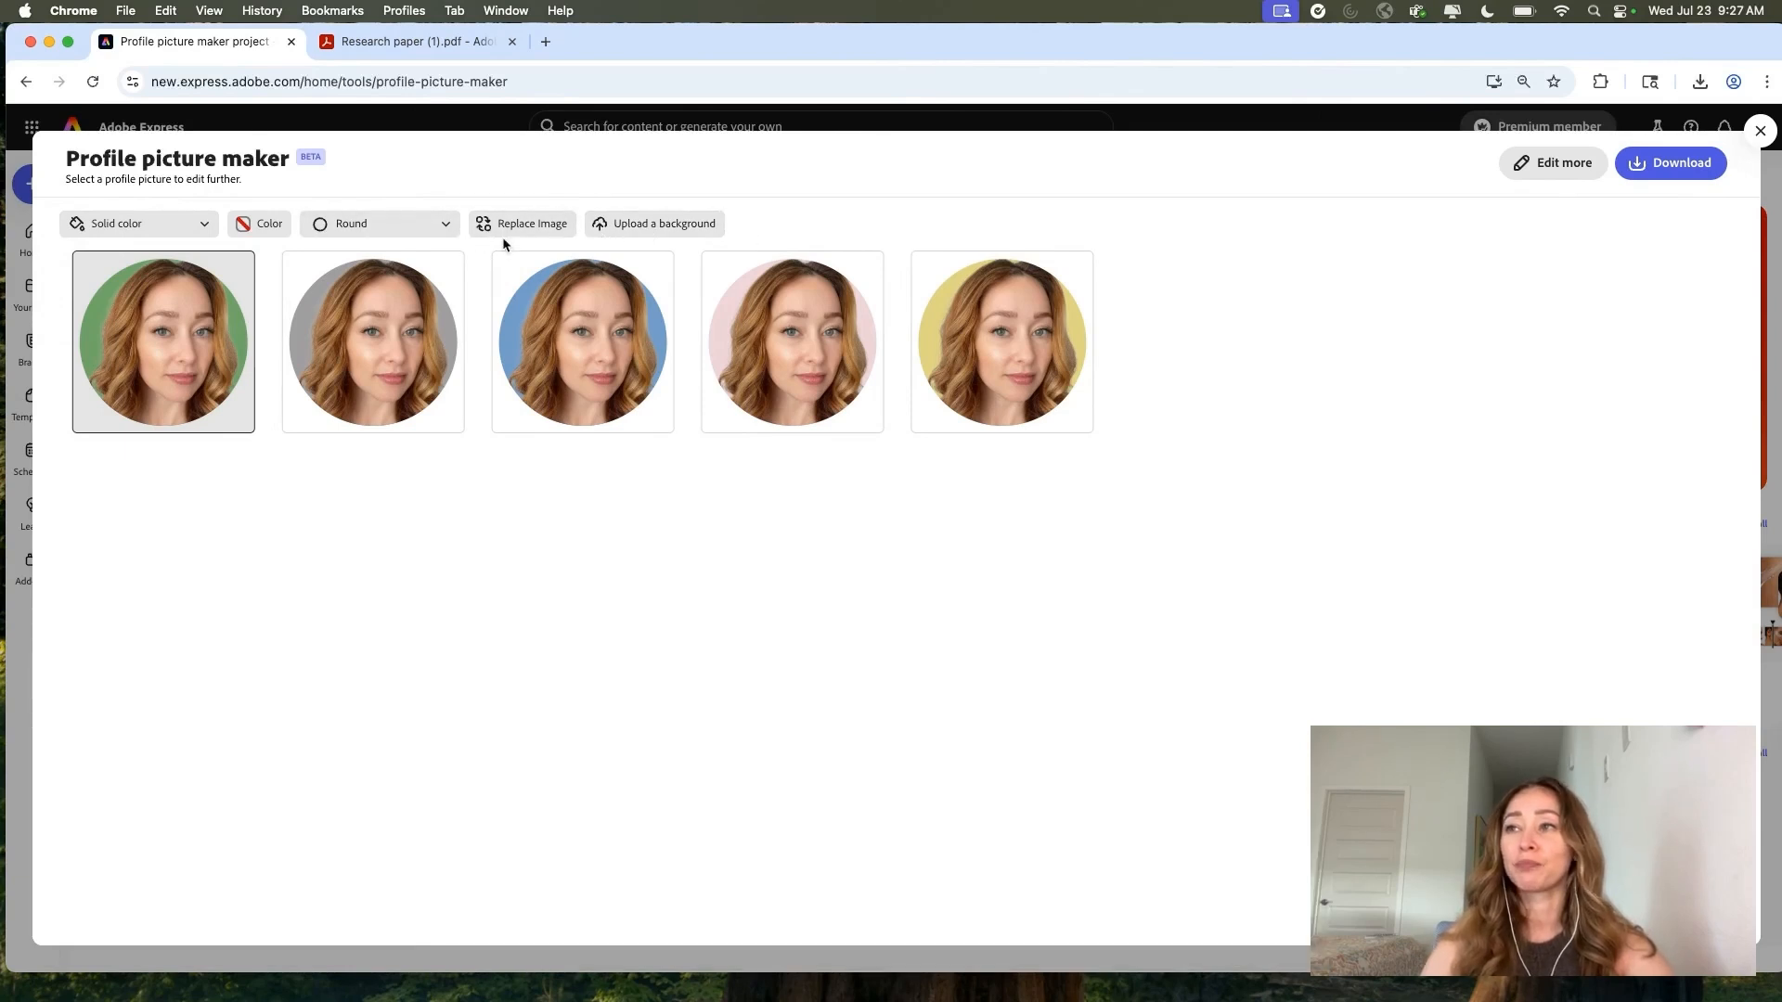
Try the Square and Rounded corners shapes on the profile pictures and return to Round
left_click(432, 228)
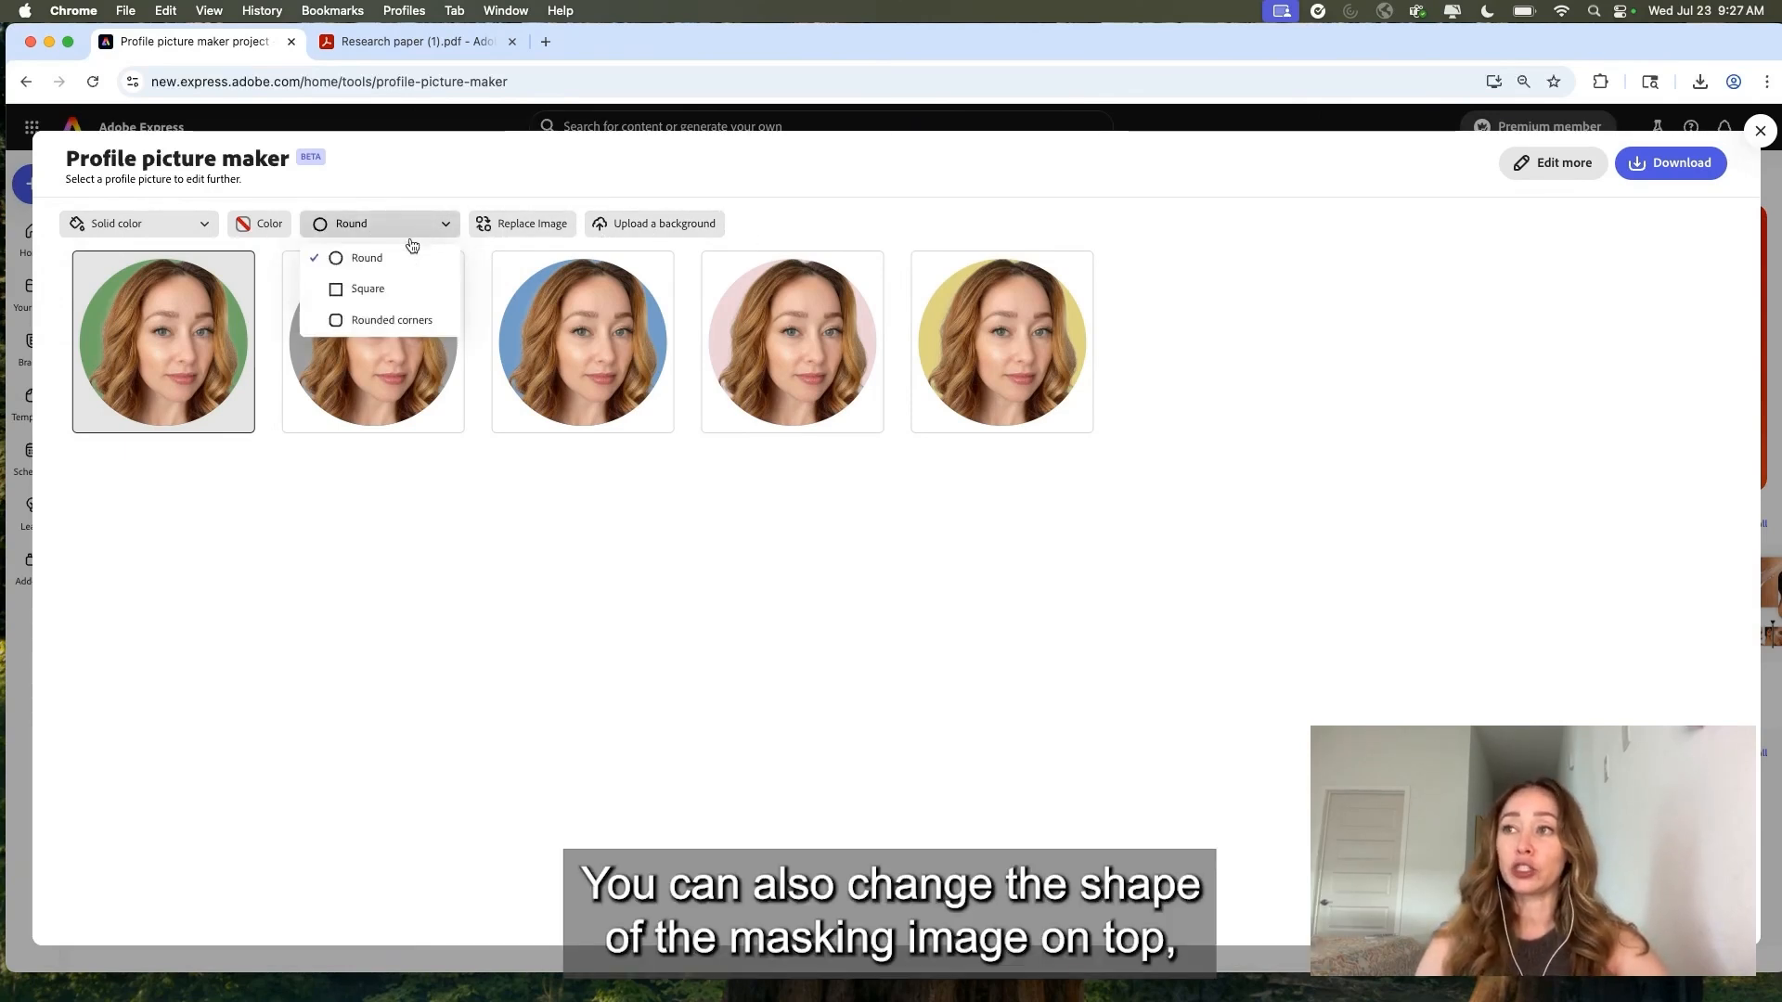
left_click(366, 288)
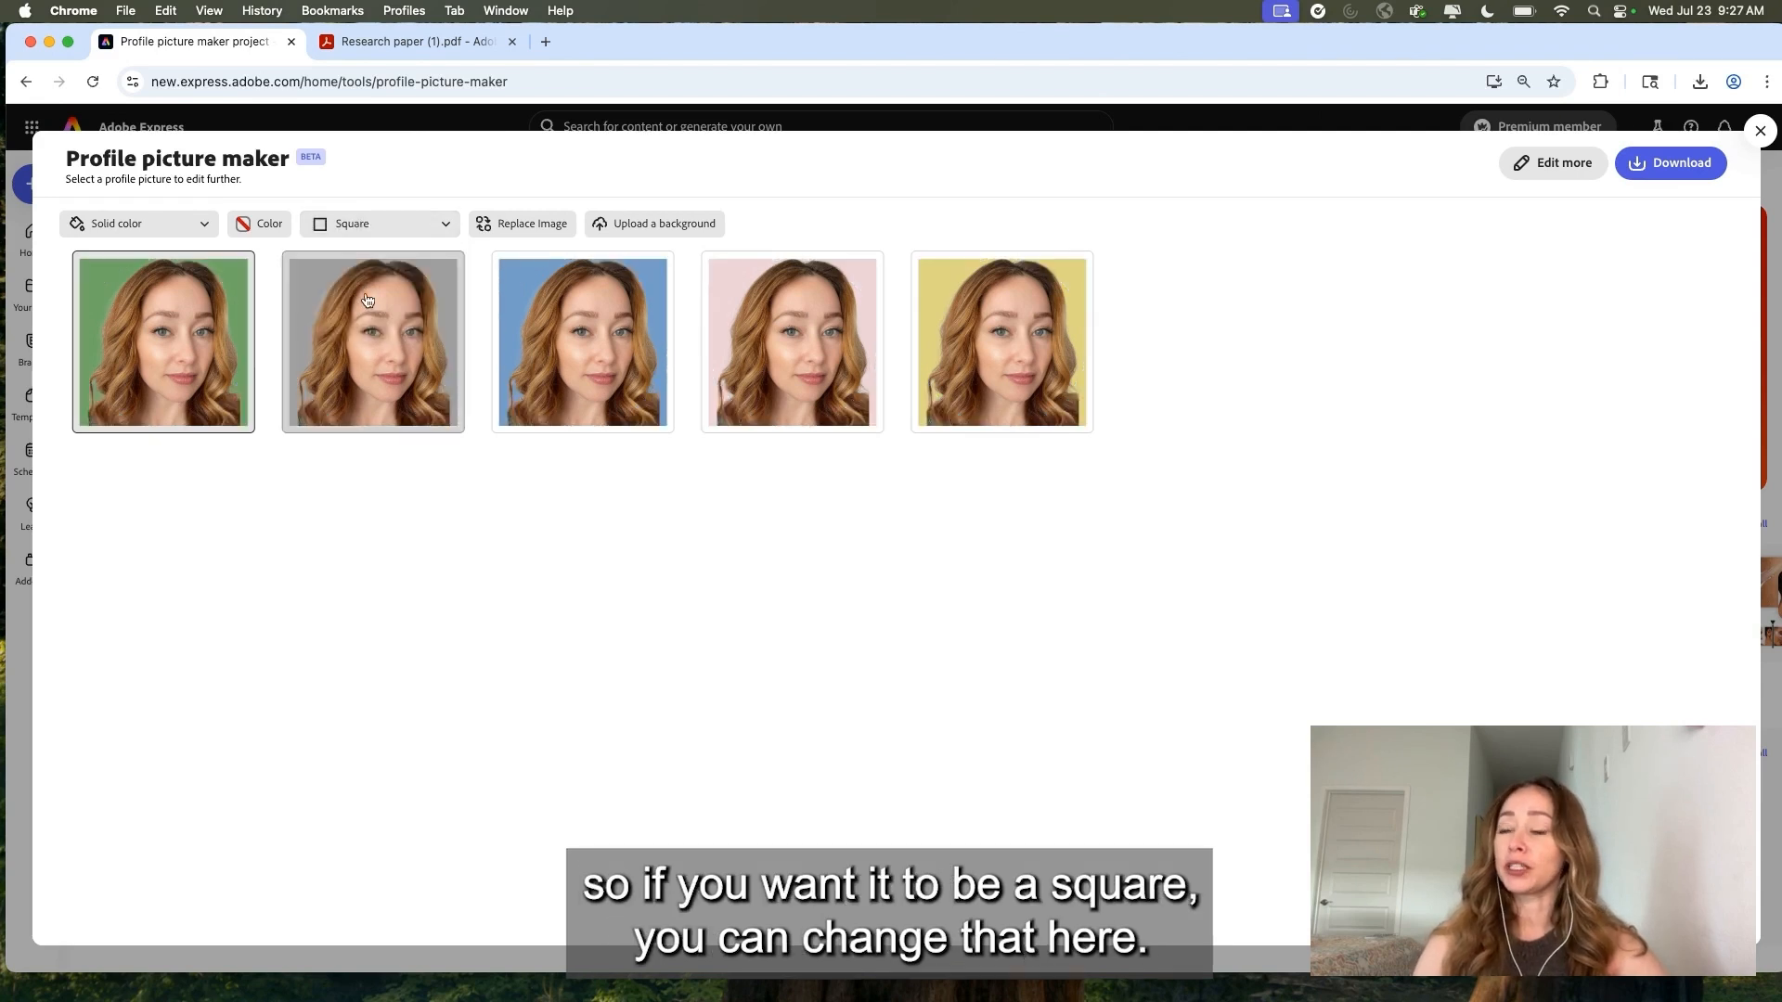
left_click(370, 226)
left_click(366, 319)
left_click(368, 236)
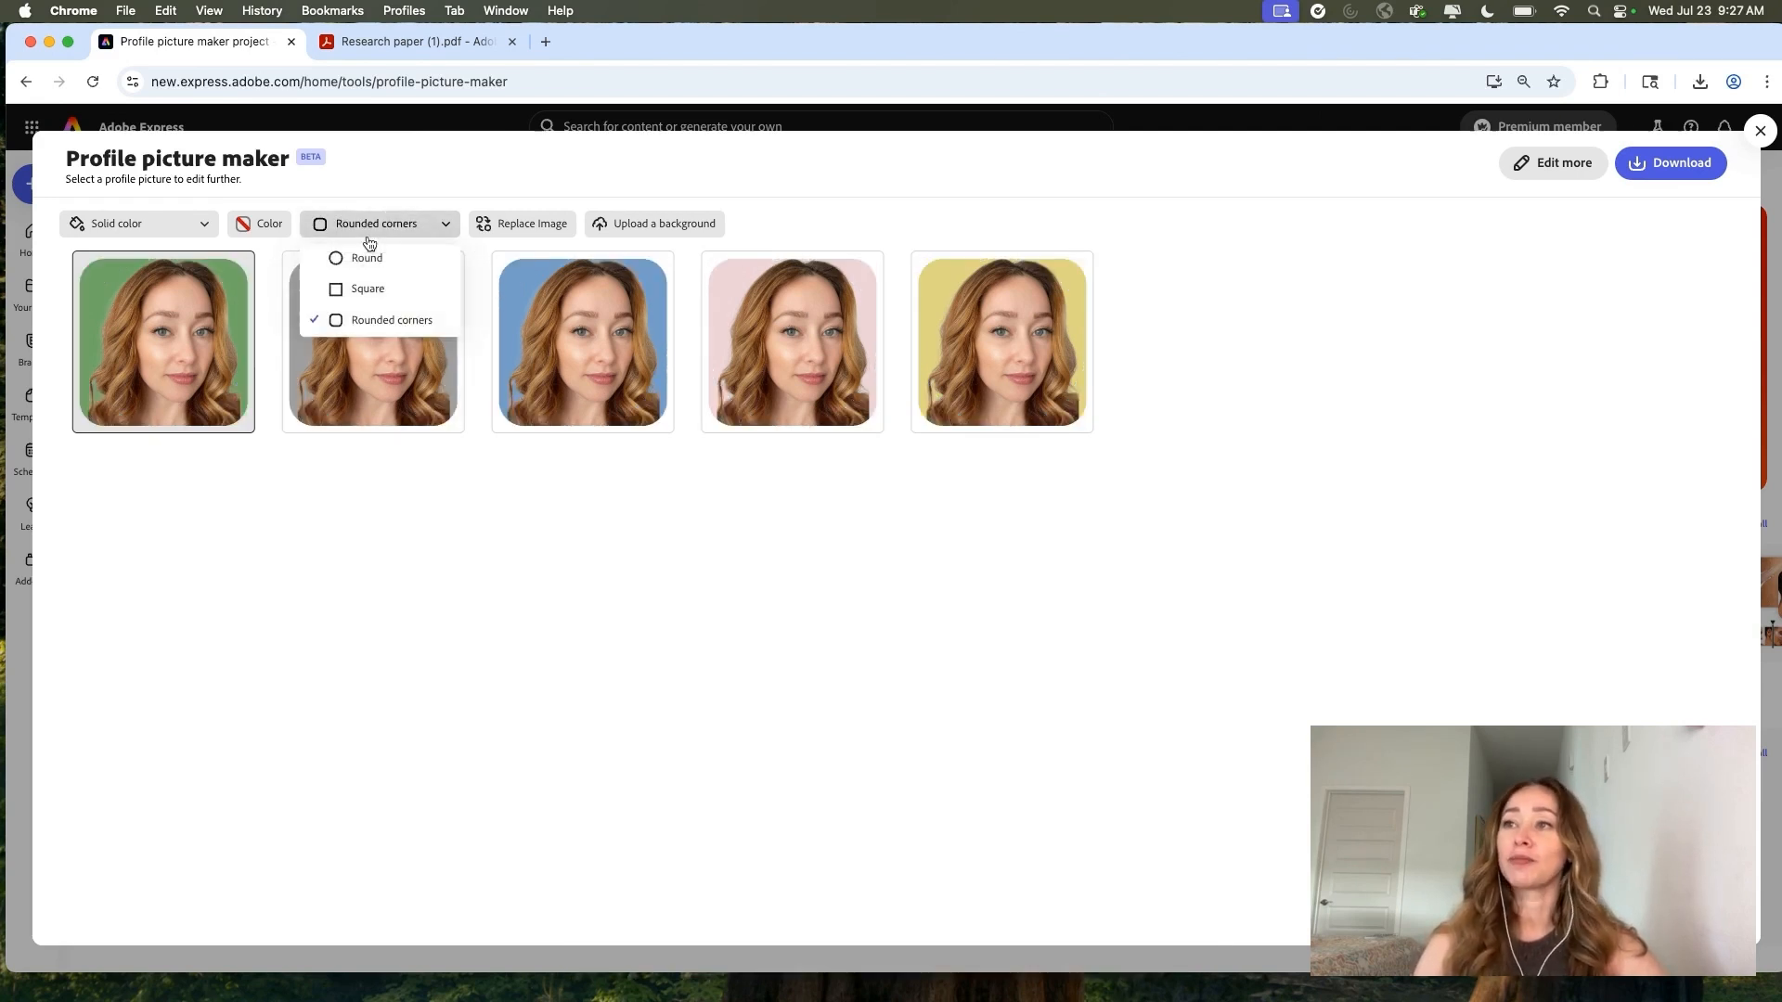
left_click(369, 256)
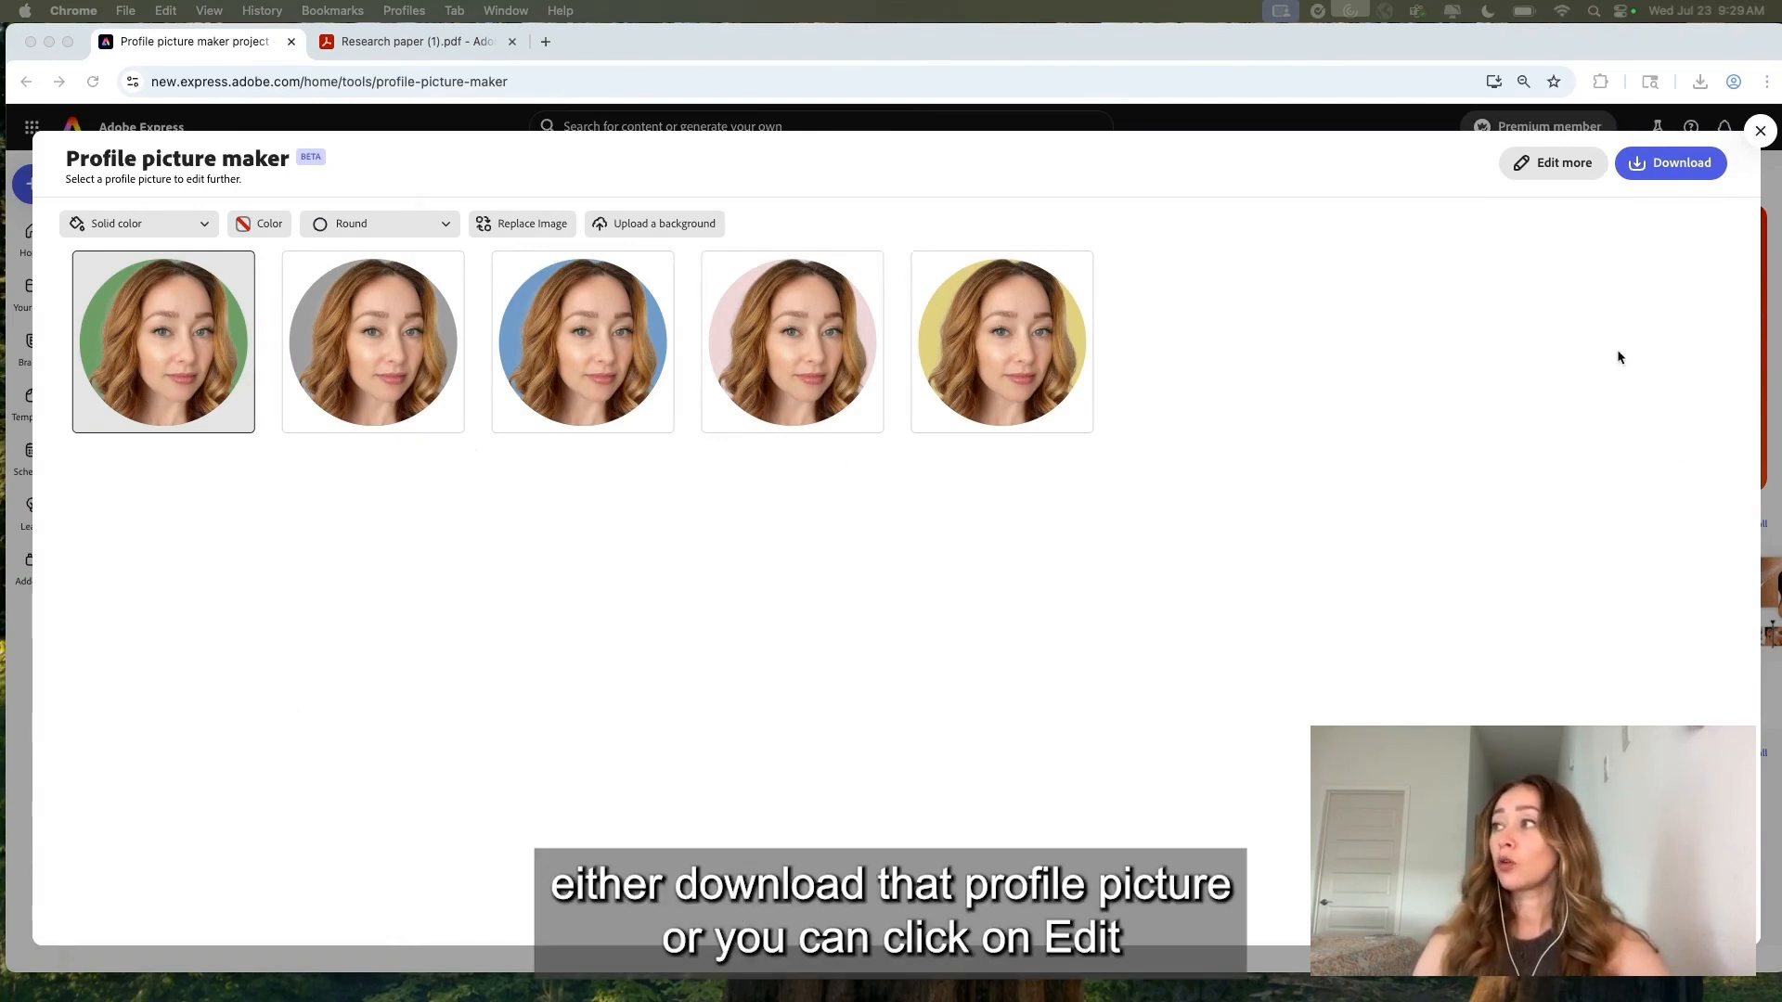
Open the green-background profile picture in the full editor and look through its effects, animation and image editing options
left_click(1559, 168)
left_click(1563, 171)
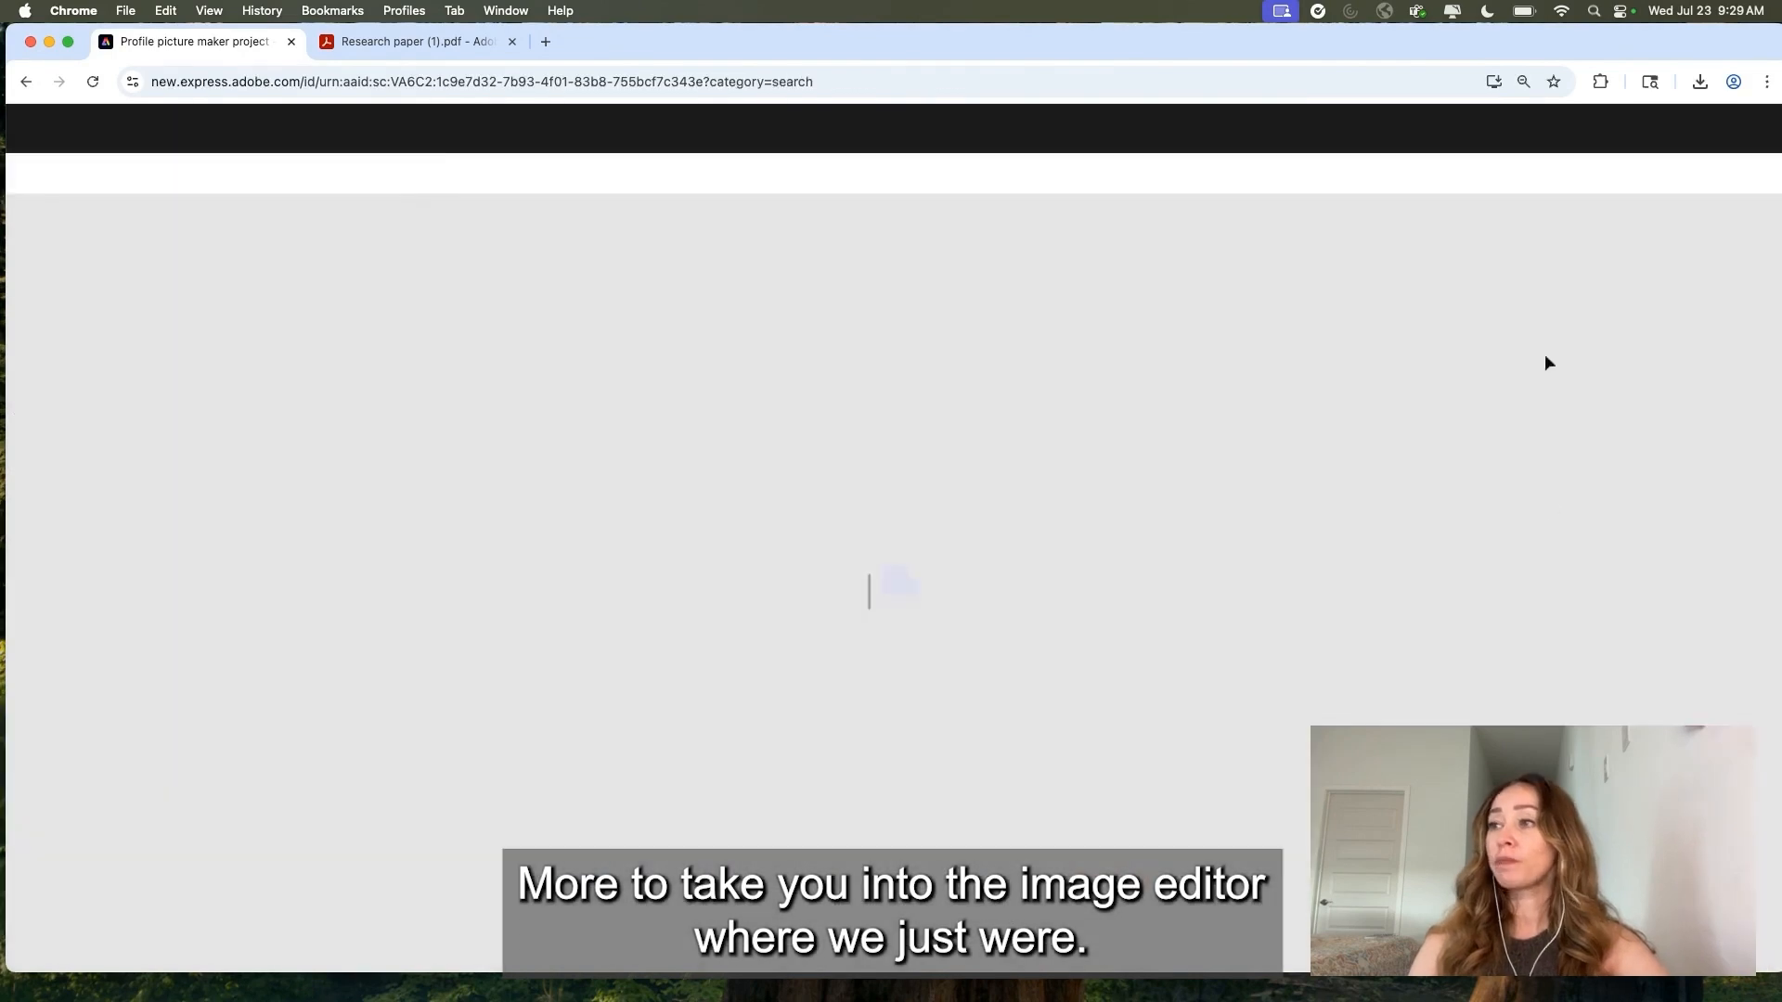
left_click(854, 334)
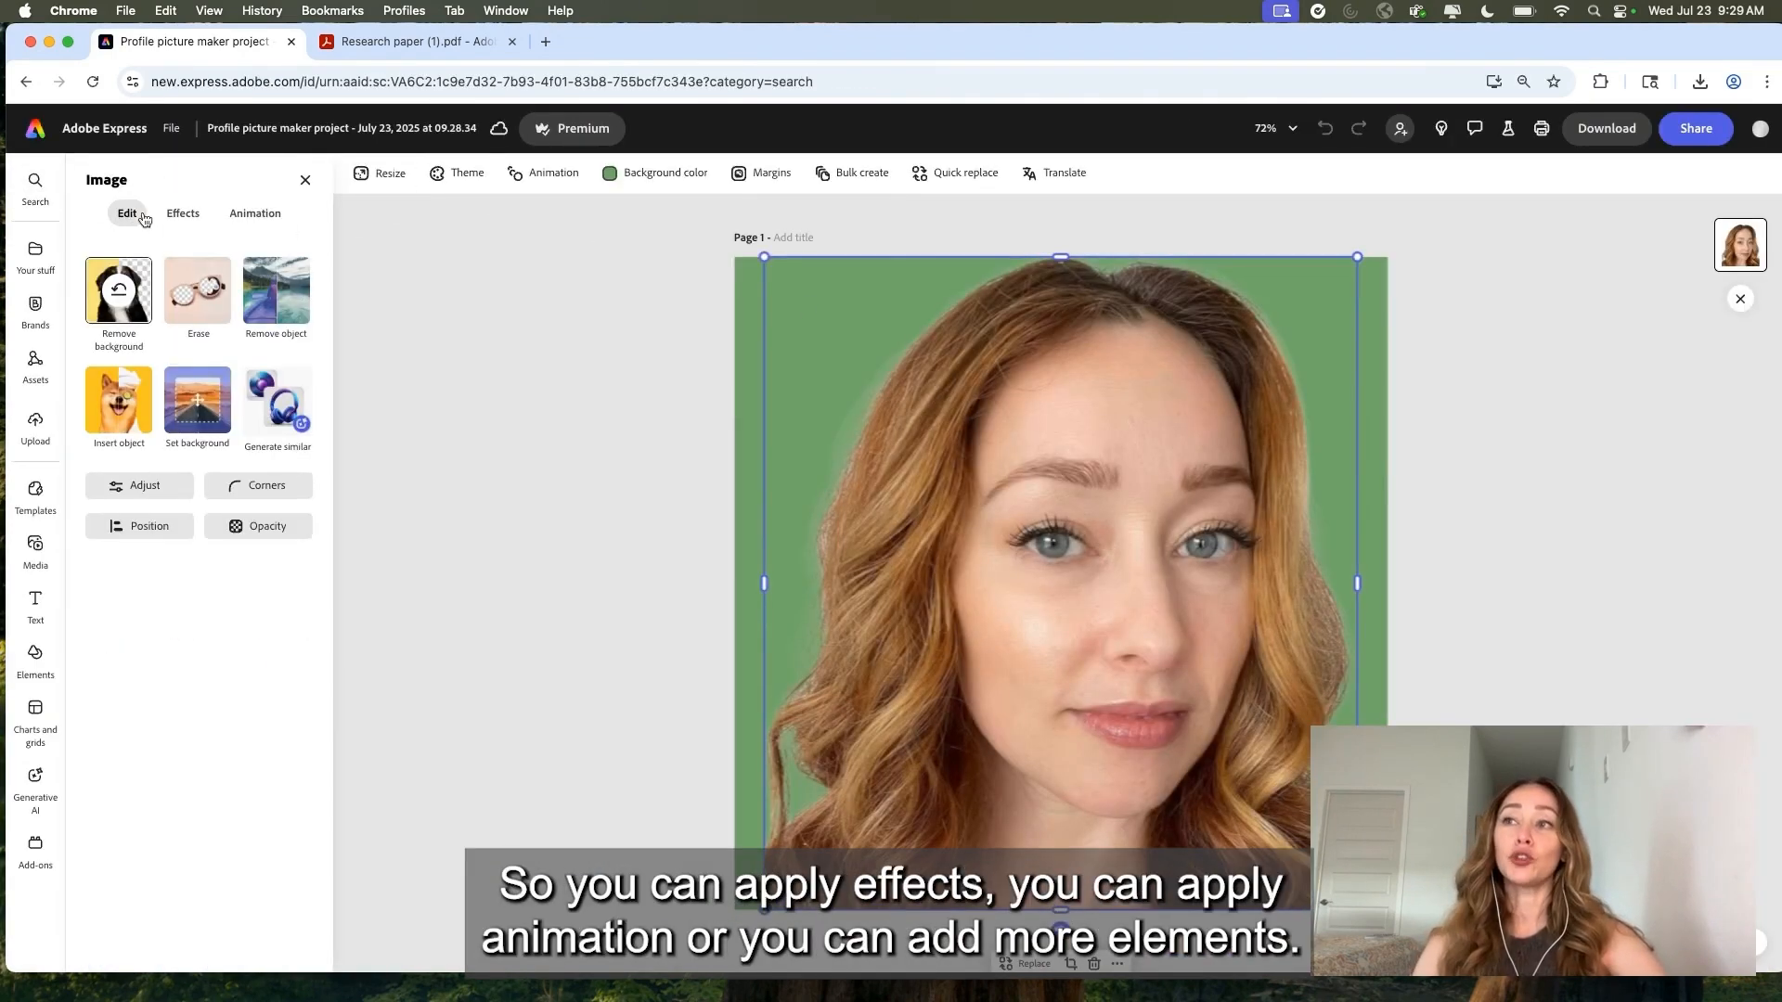
left_click(188, 214)
left_click(266, 215)
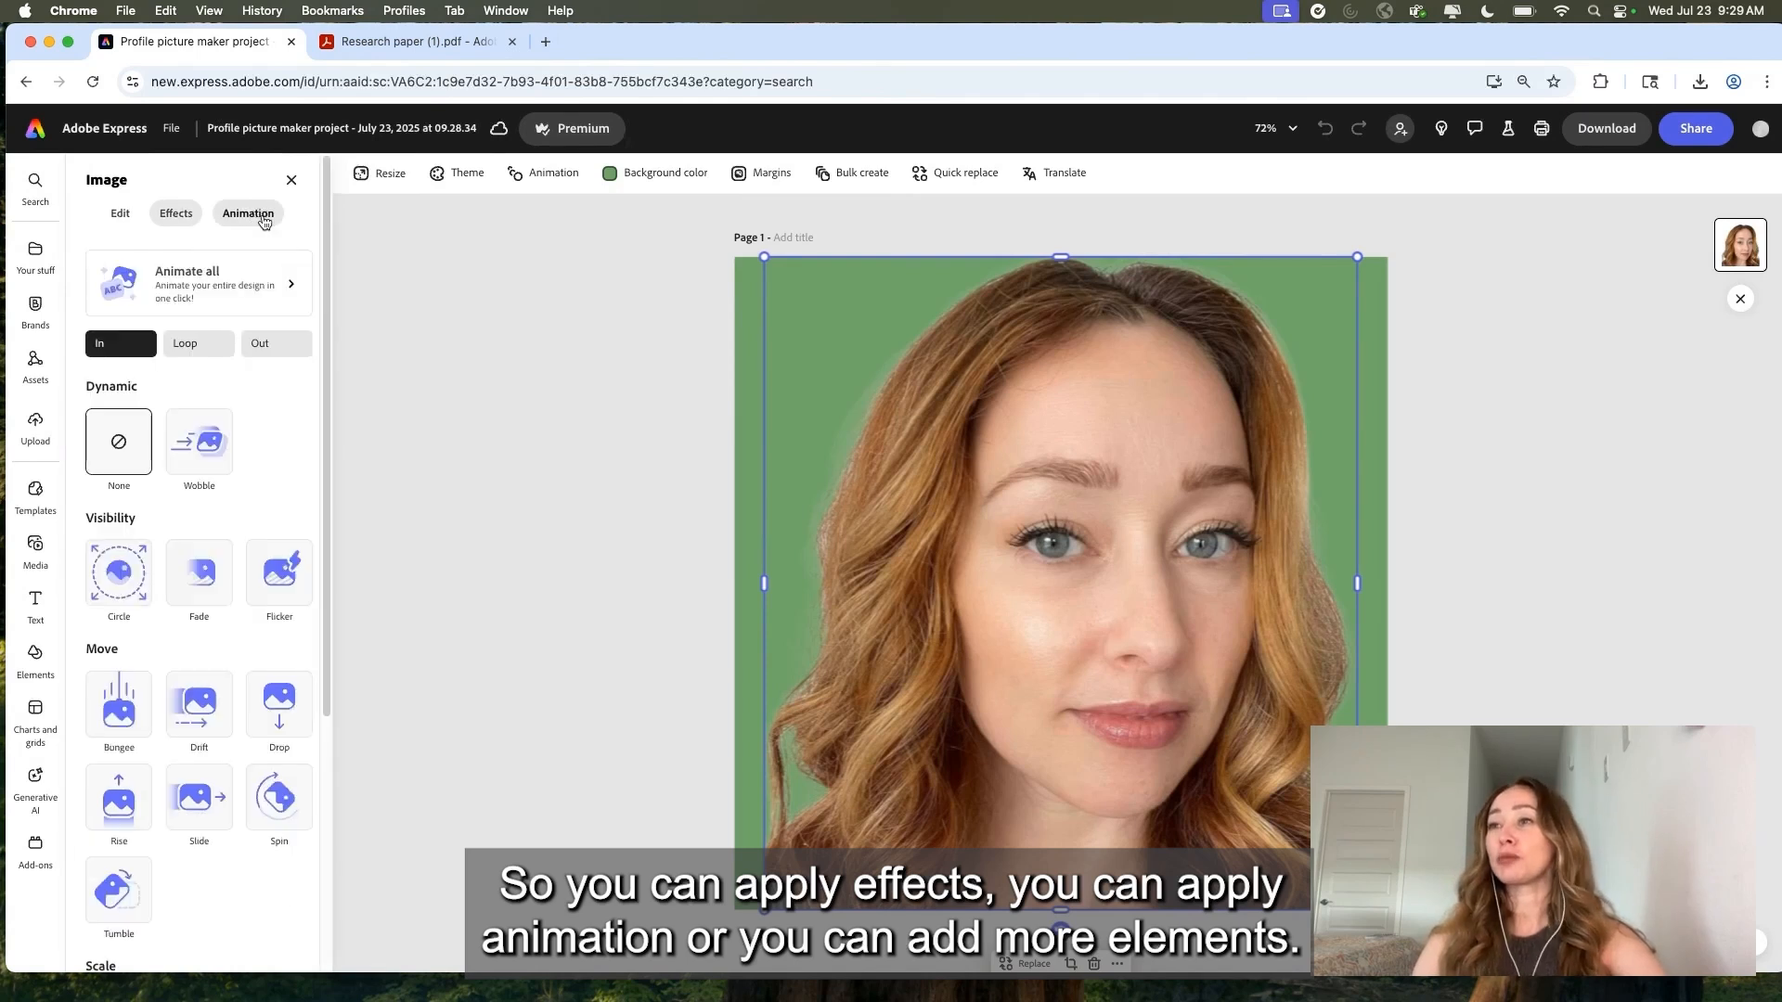
left_click(128, 218)
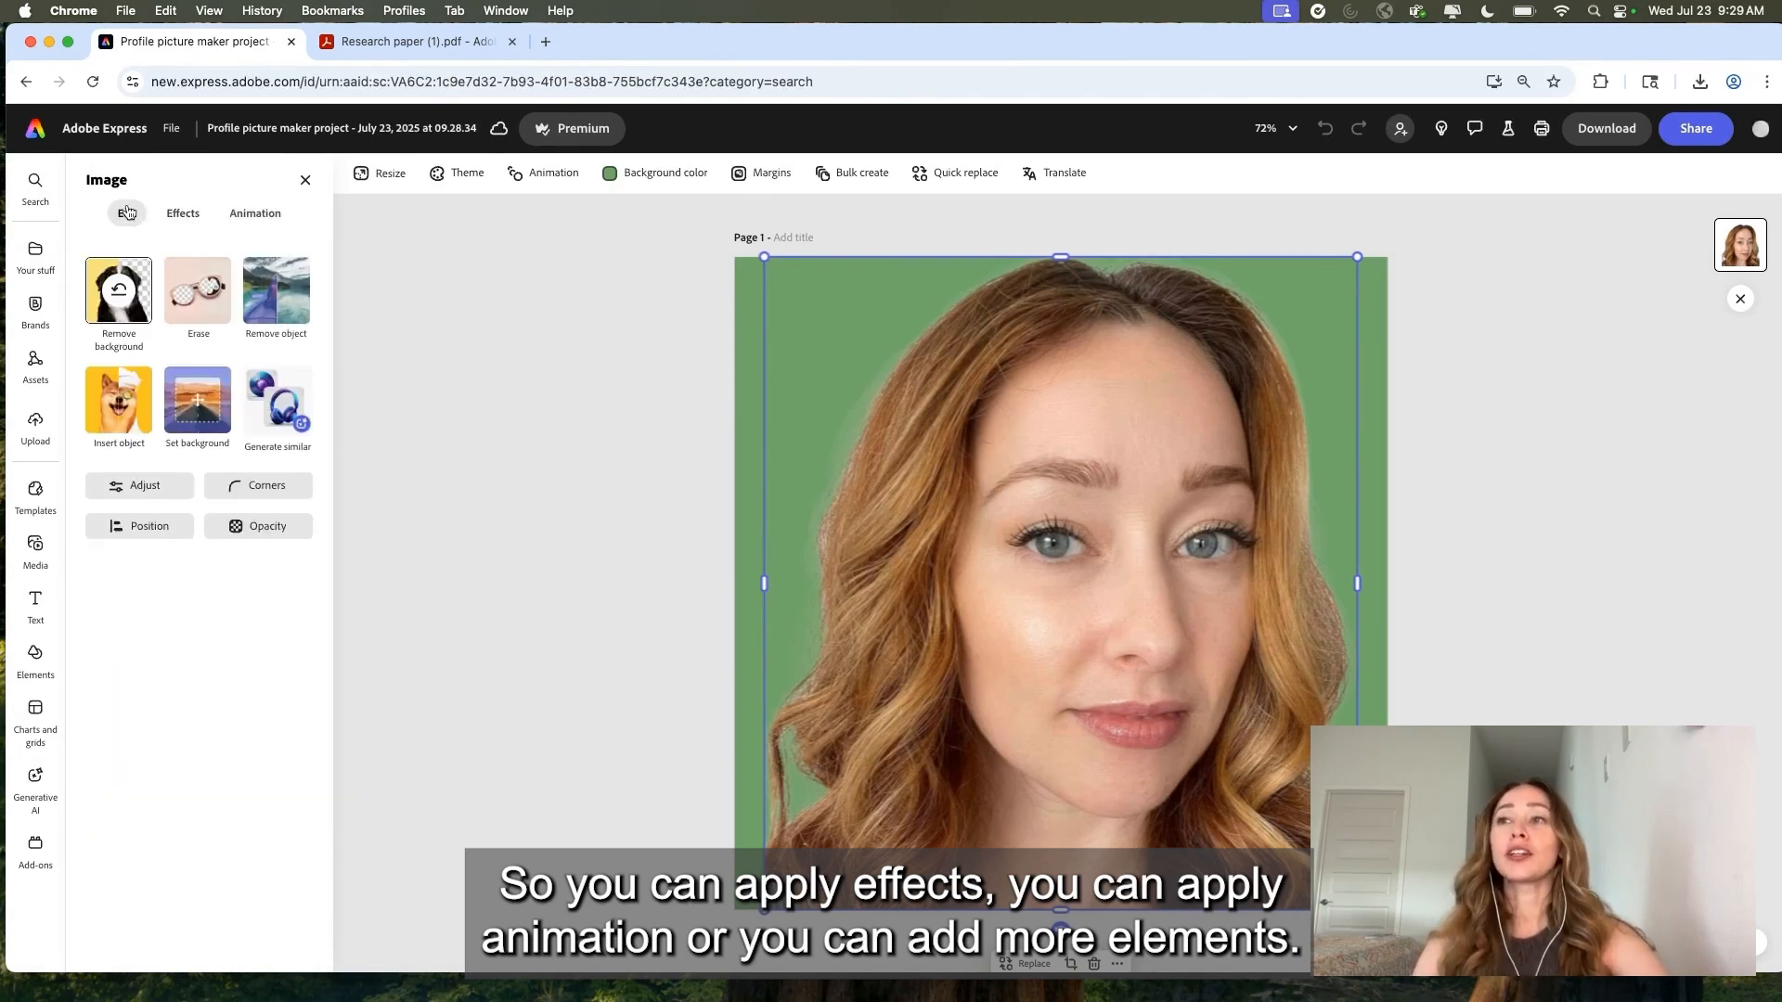
mouse_move(51, 670)
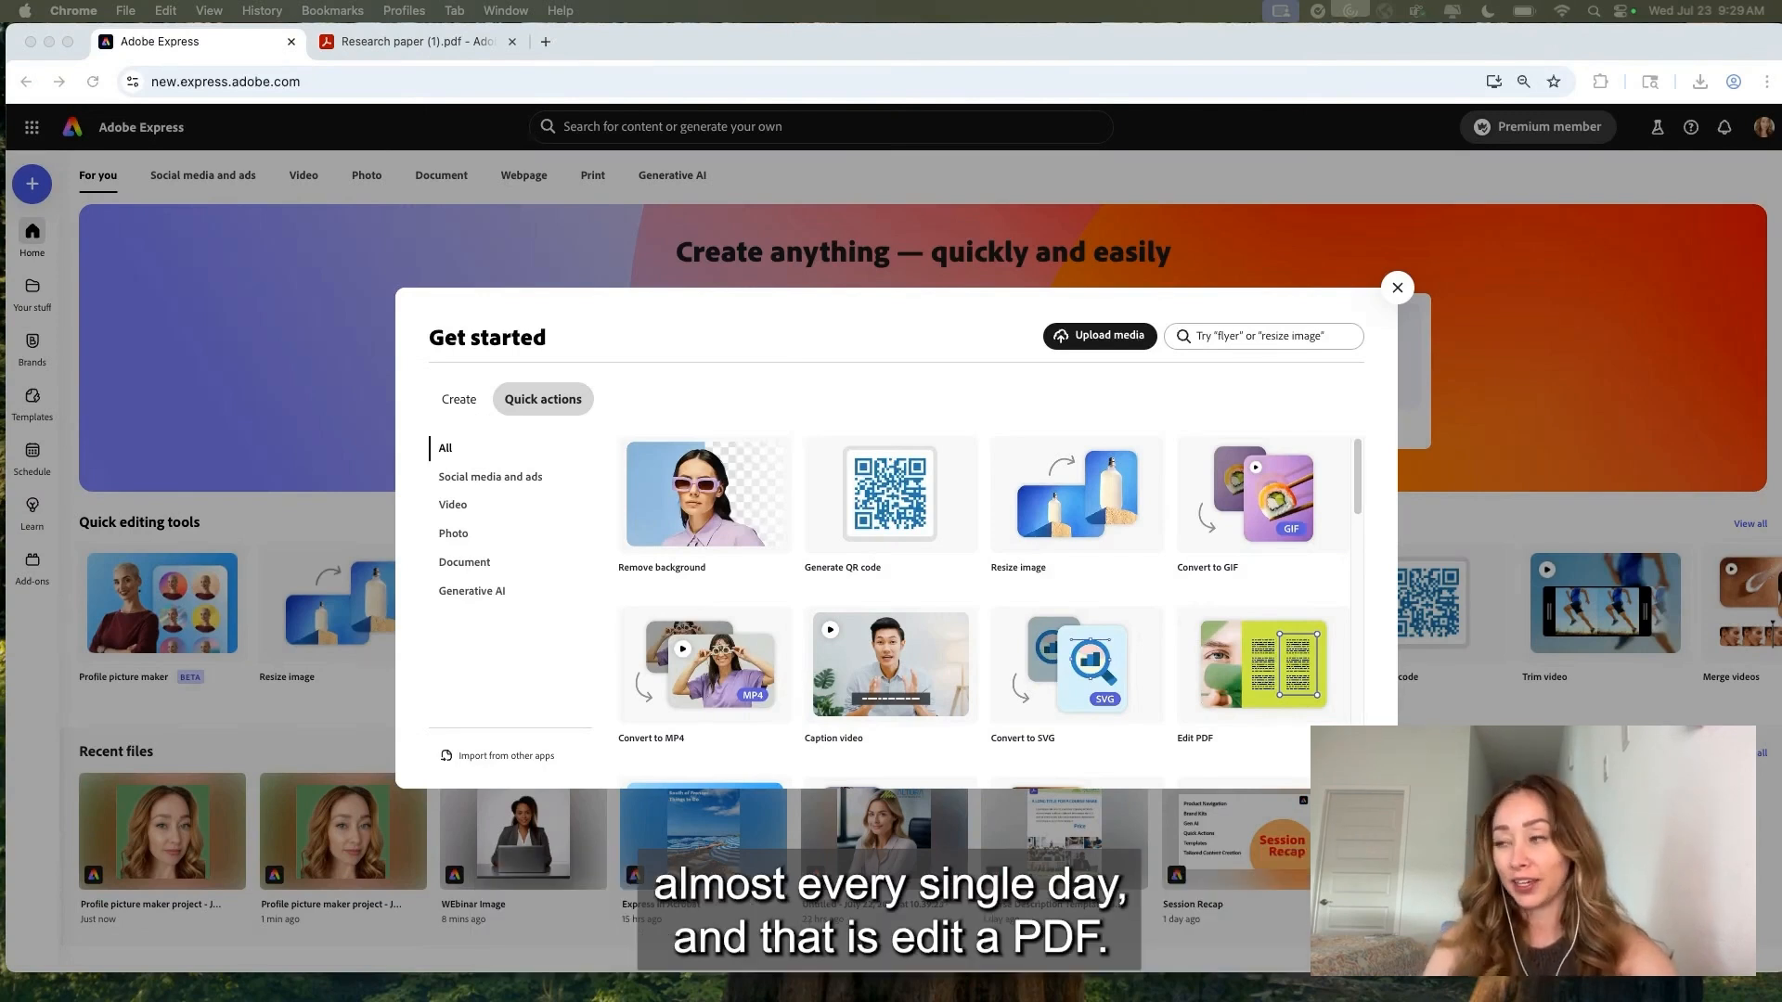
Start the Edit PDF quick action and load Research paper.pdf from the Express Training folder
left_click(1252, 691)
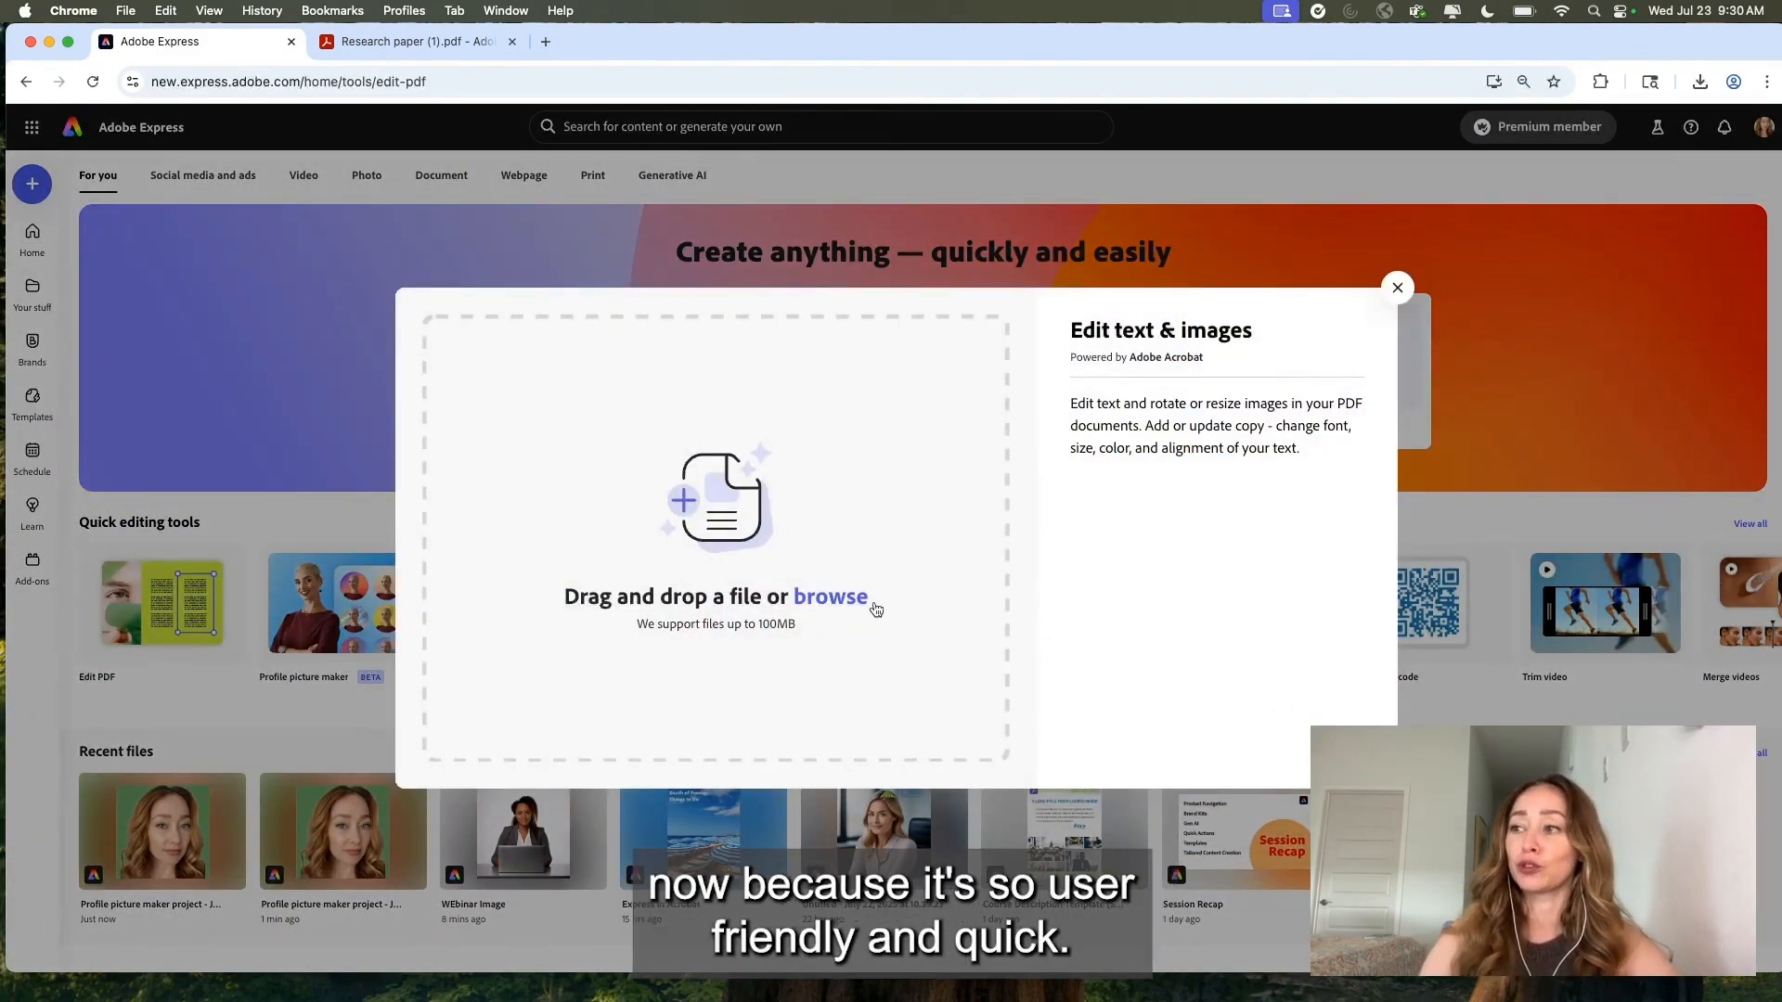
left_click(831, 599)
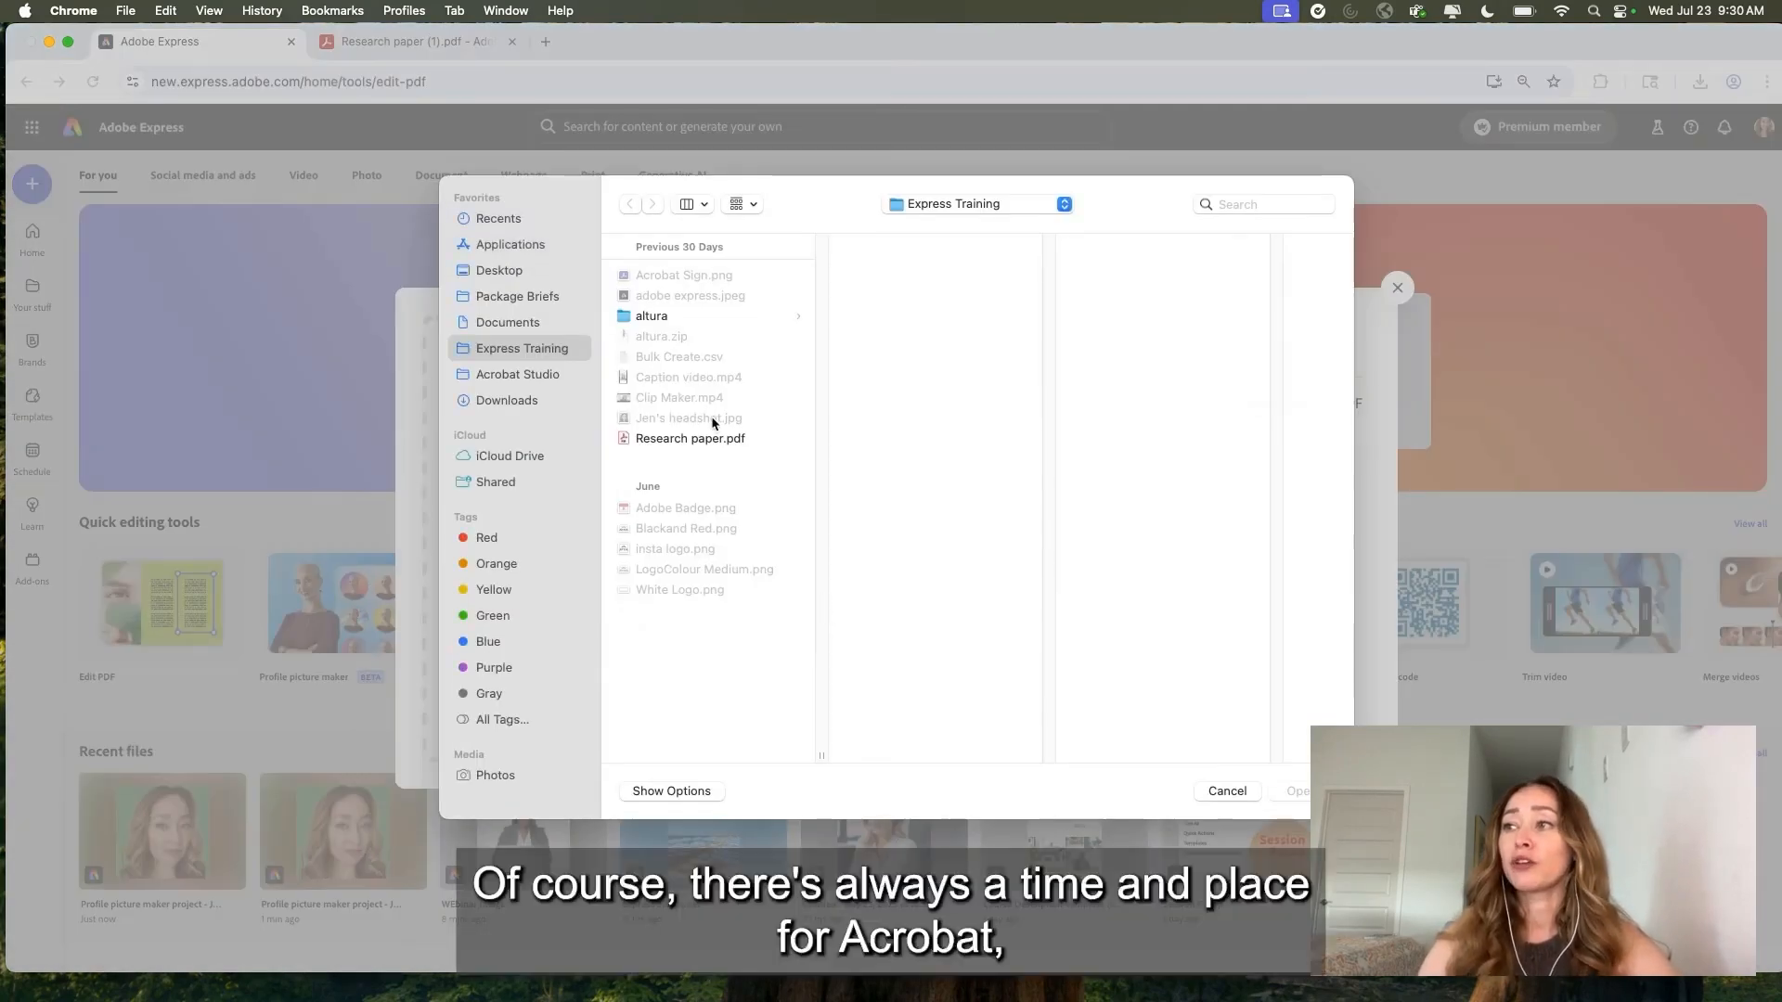
left_click(710, 442)
double_click(709, 440)
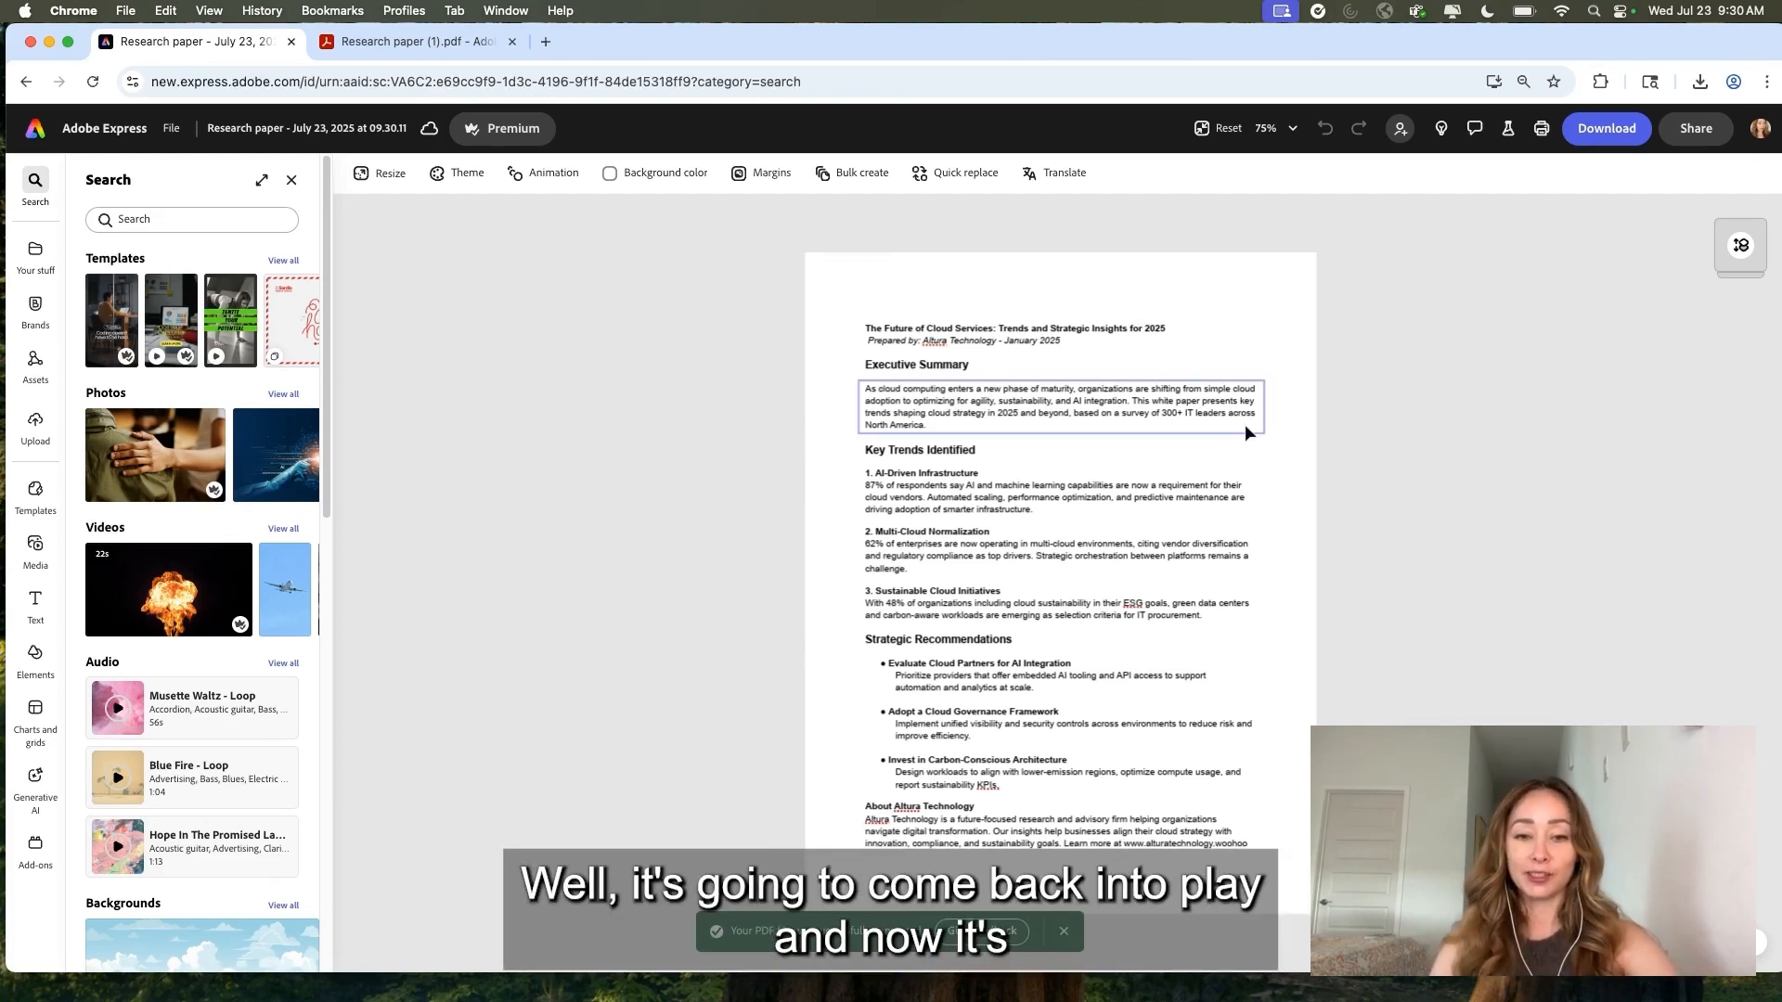
Apply the Altura brand to the research paper
left_click(37, 312)
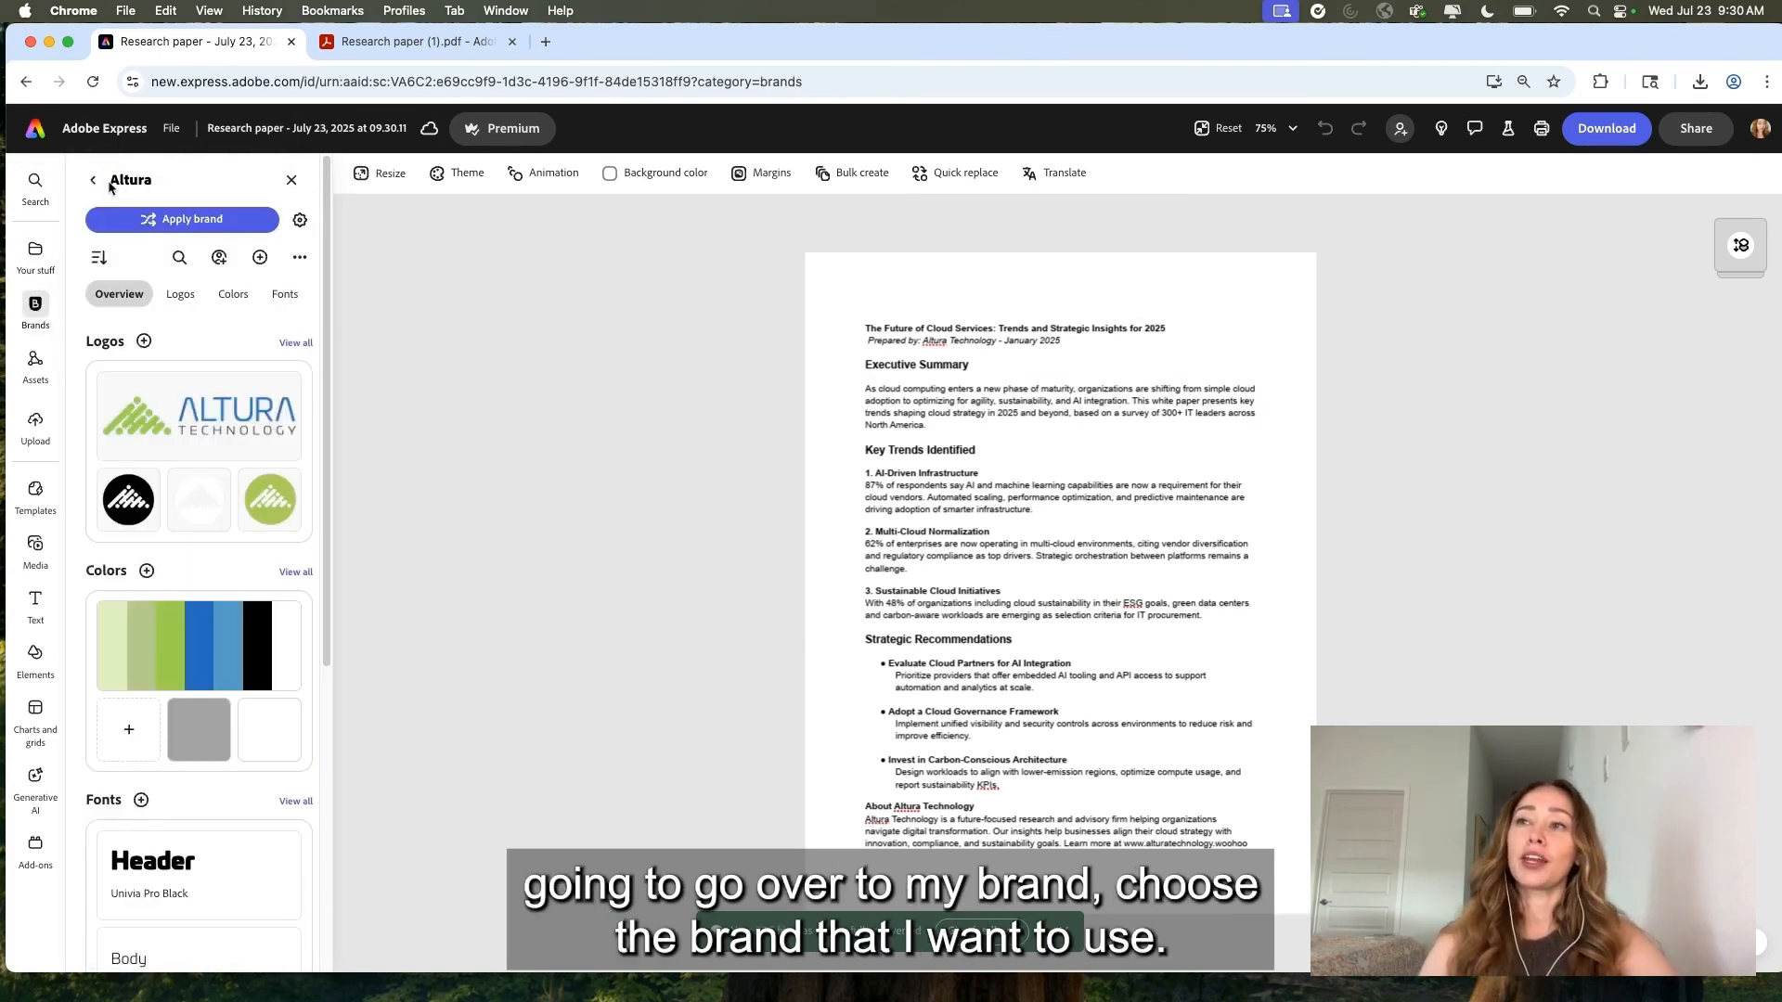
left_click(174, 223)
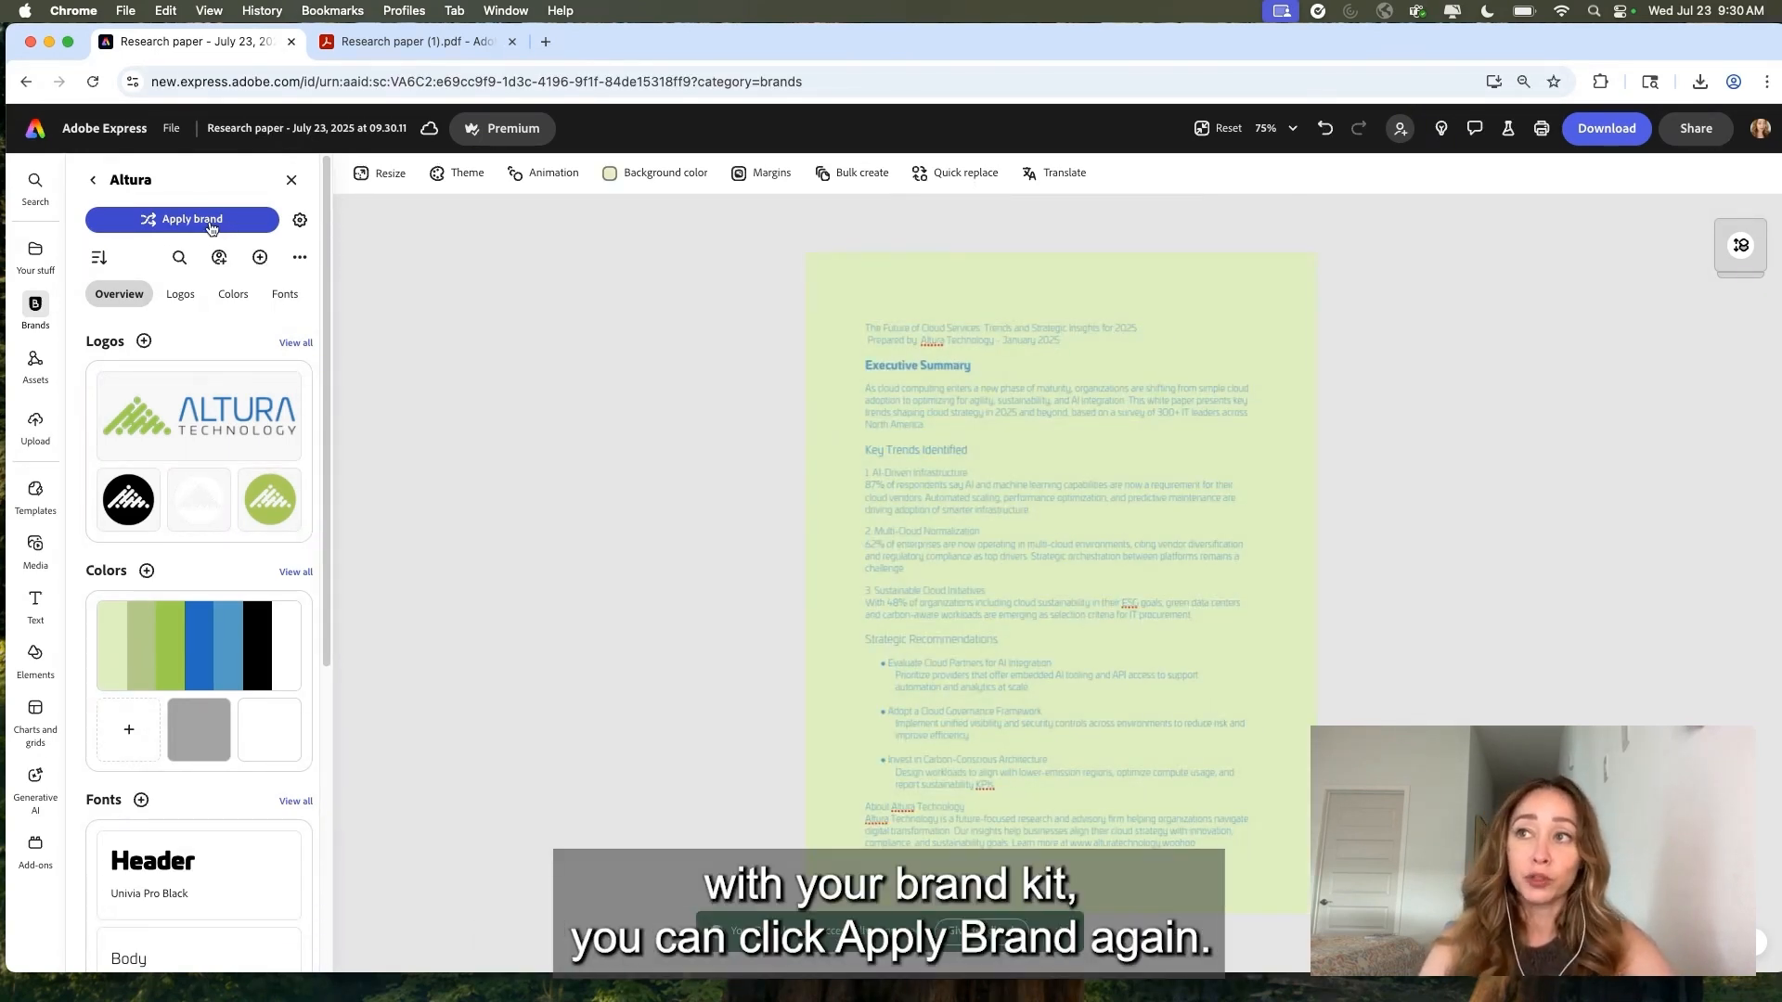
Try two more variations of the Altura brand on the page and undo both
left_click(193, 225)
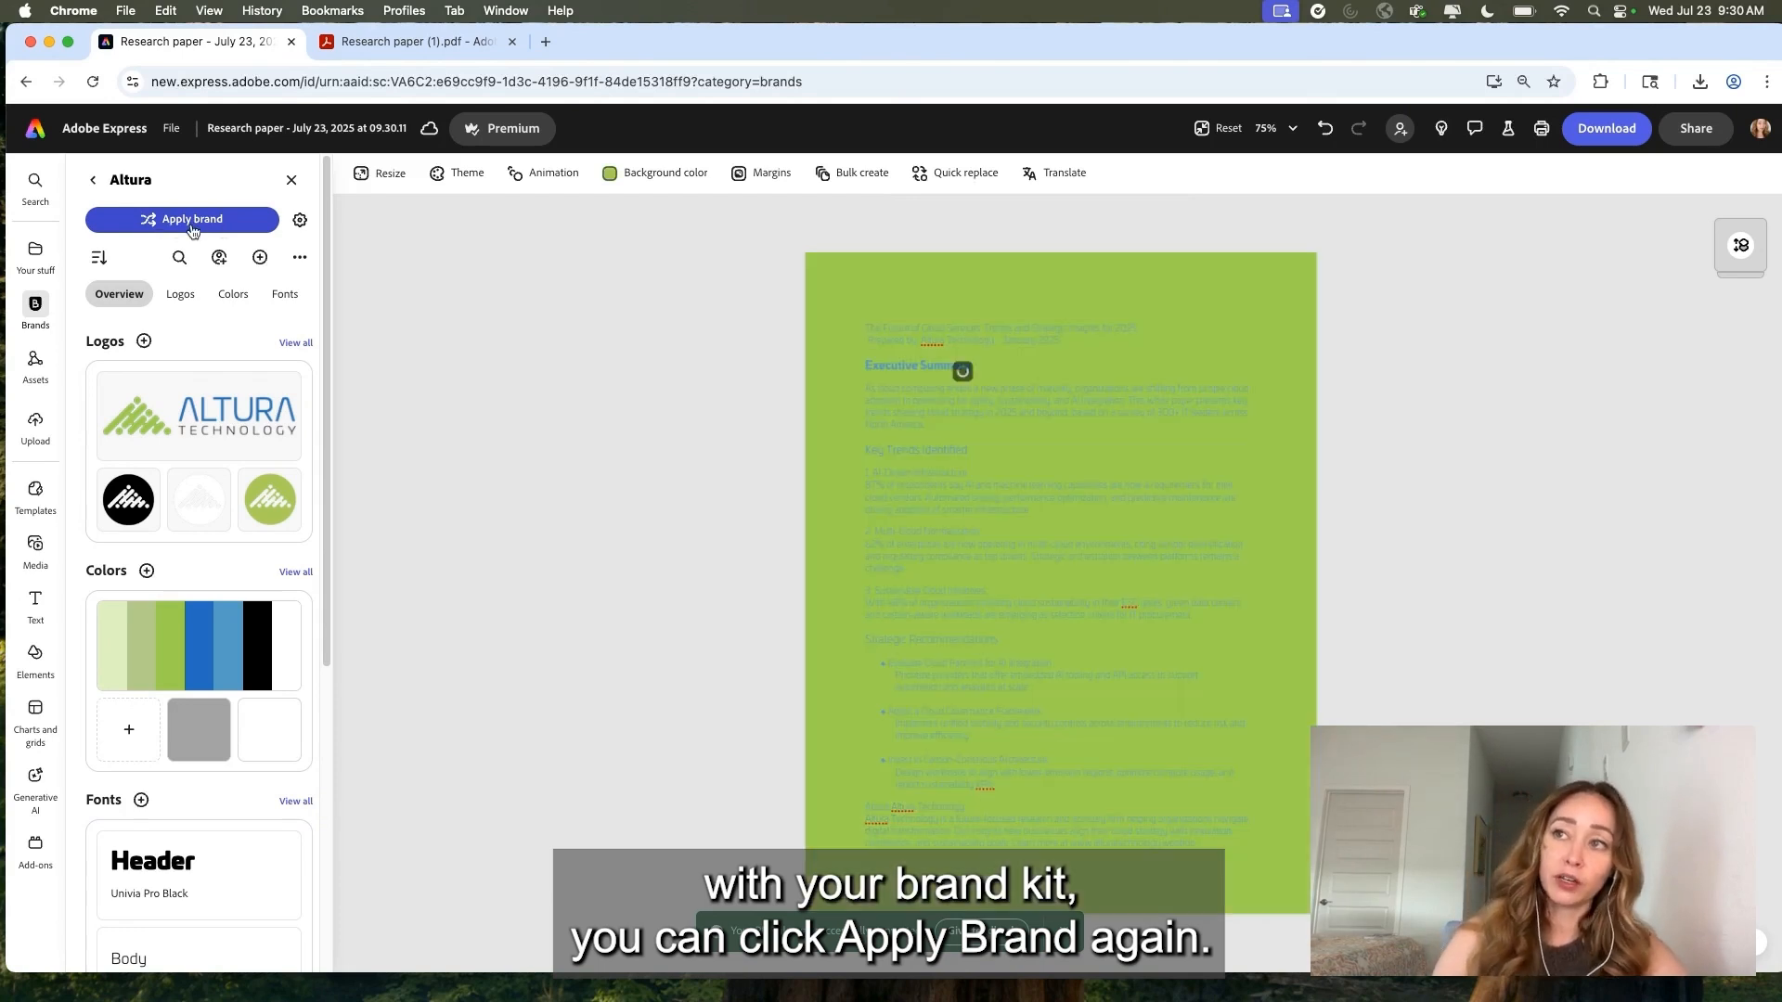
left_click(193, 225)
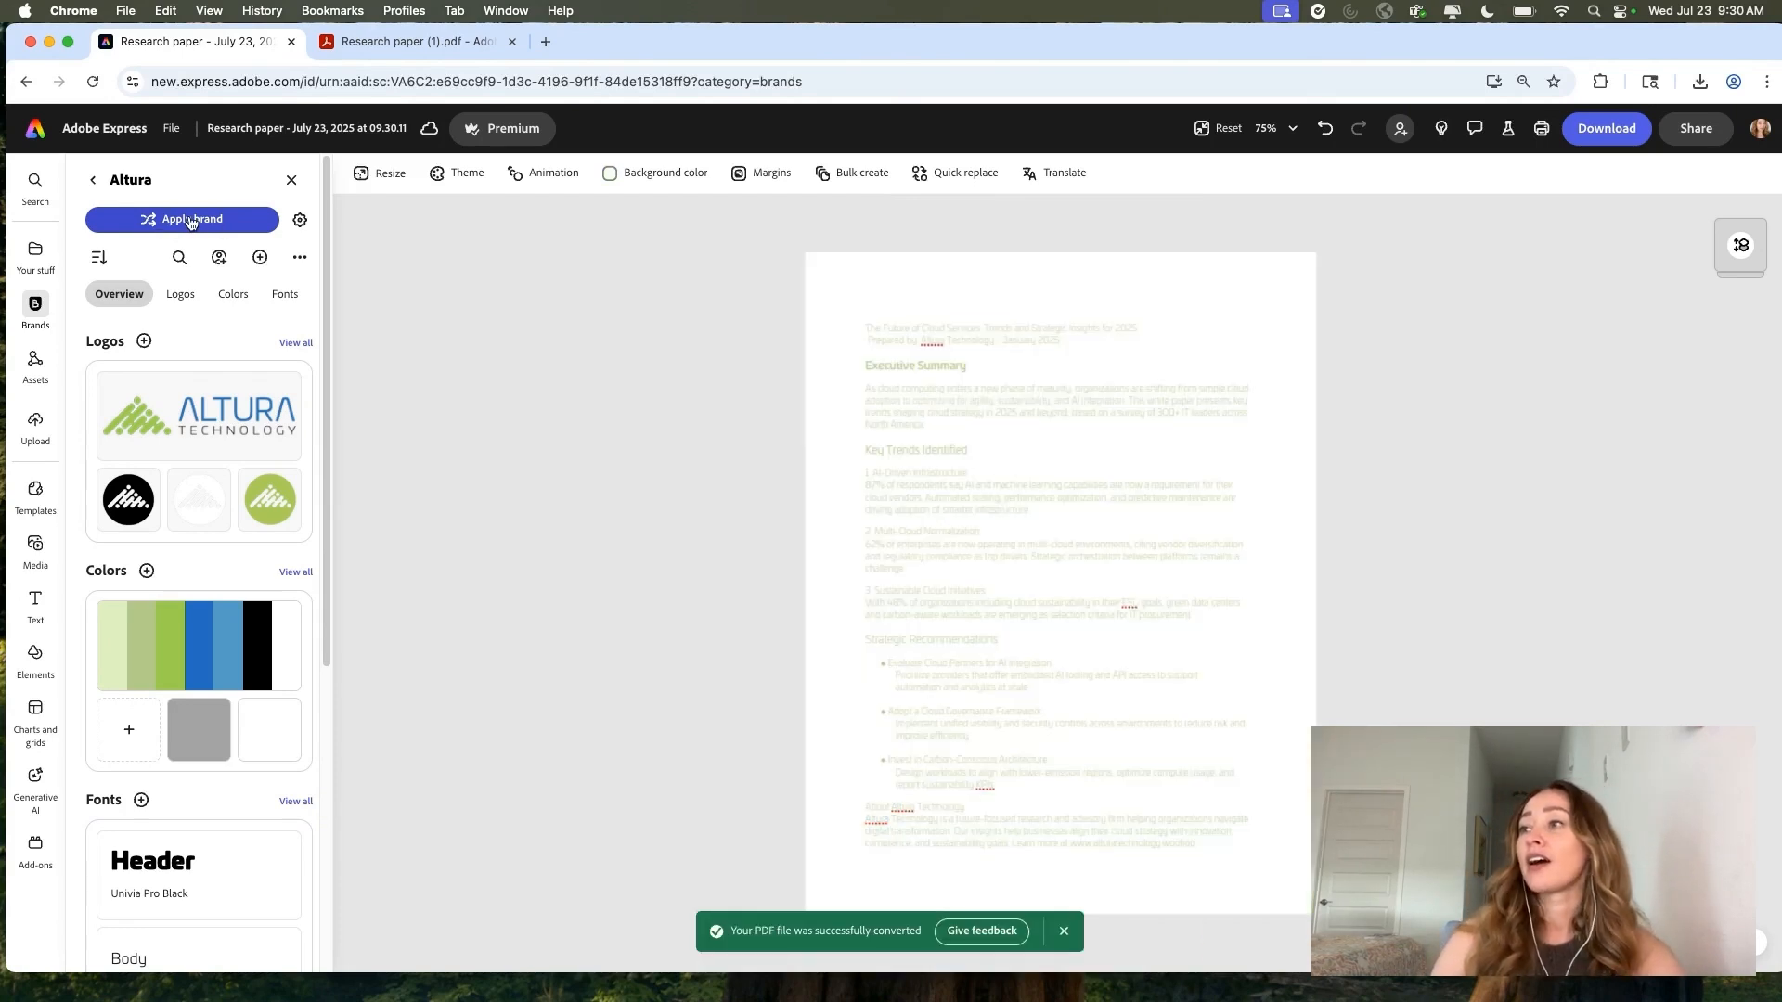
left_click(1325, 129)
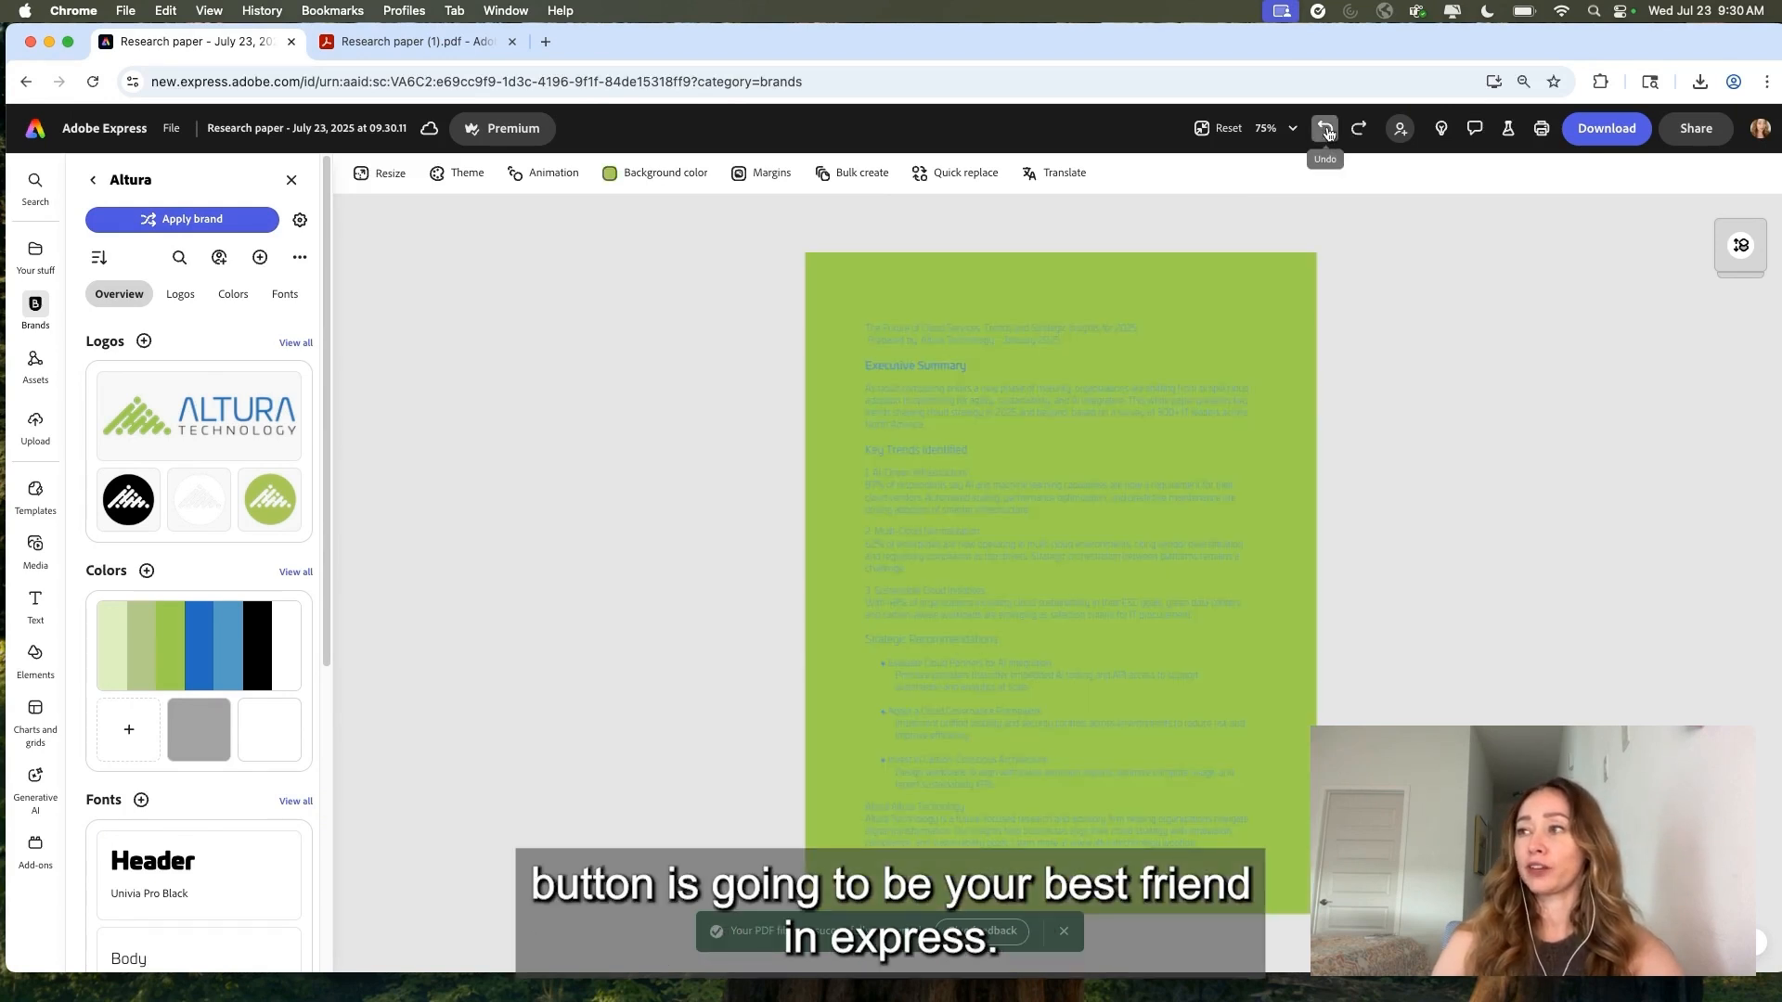
left_click(1325, 129)
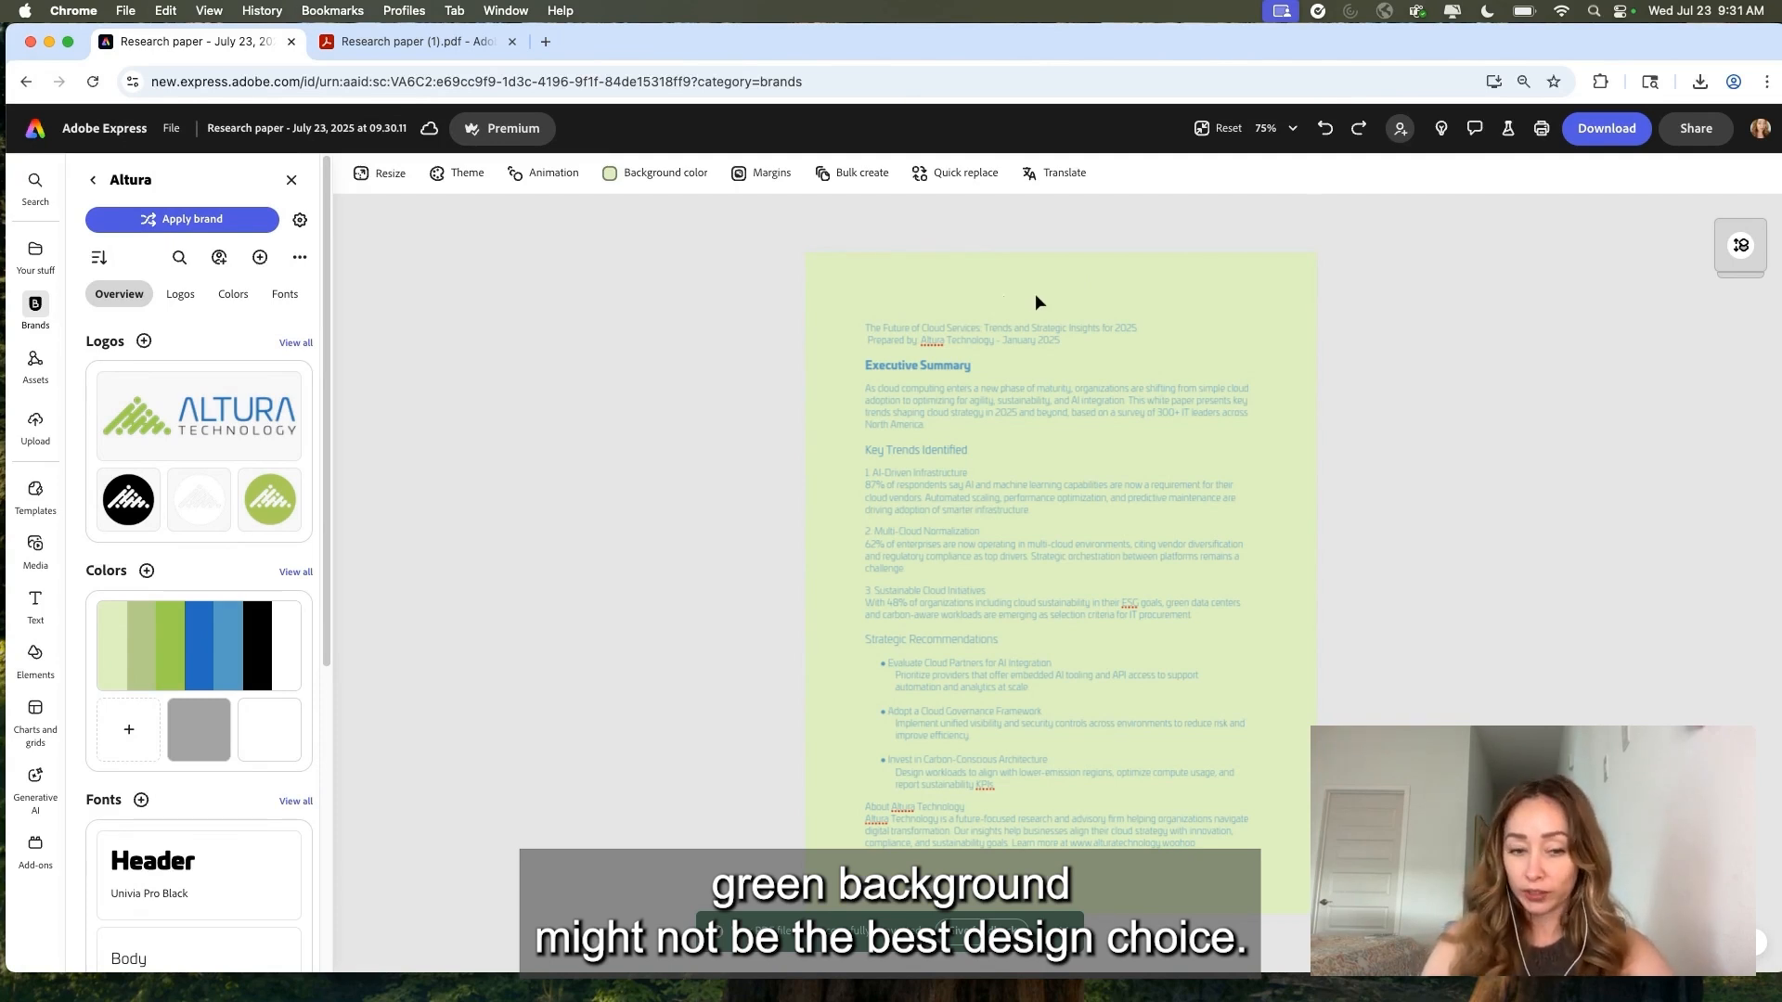
Set the page's background color to white
left_click(638, 182)
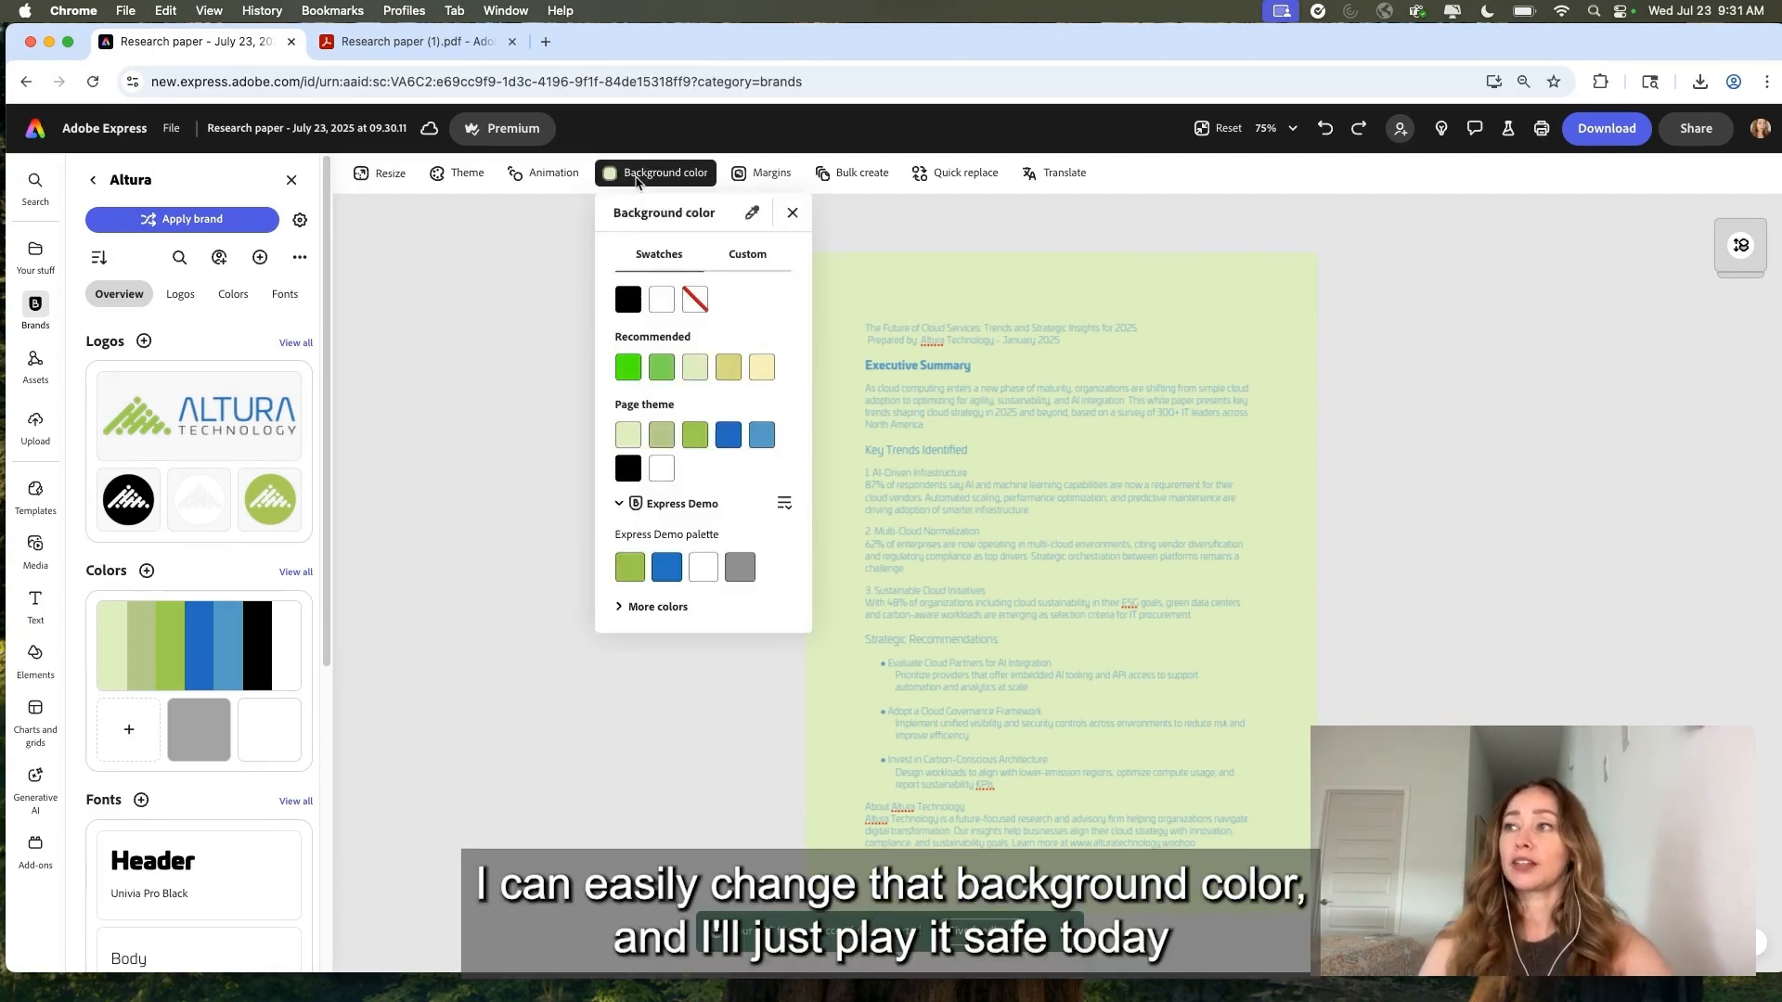
left_click(662, 299)
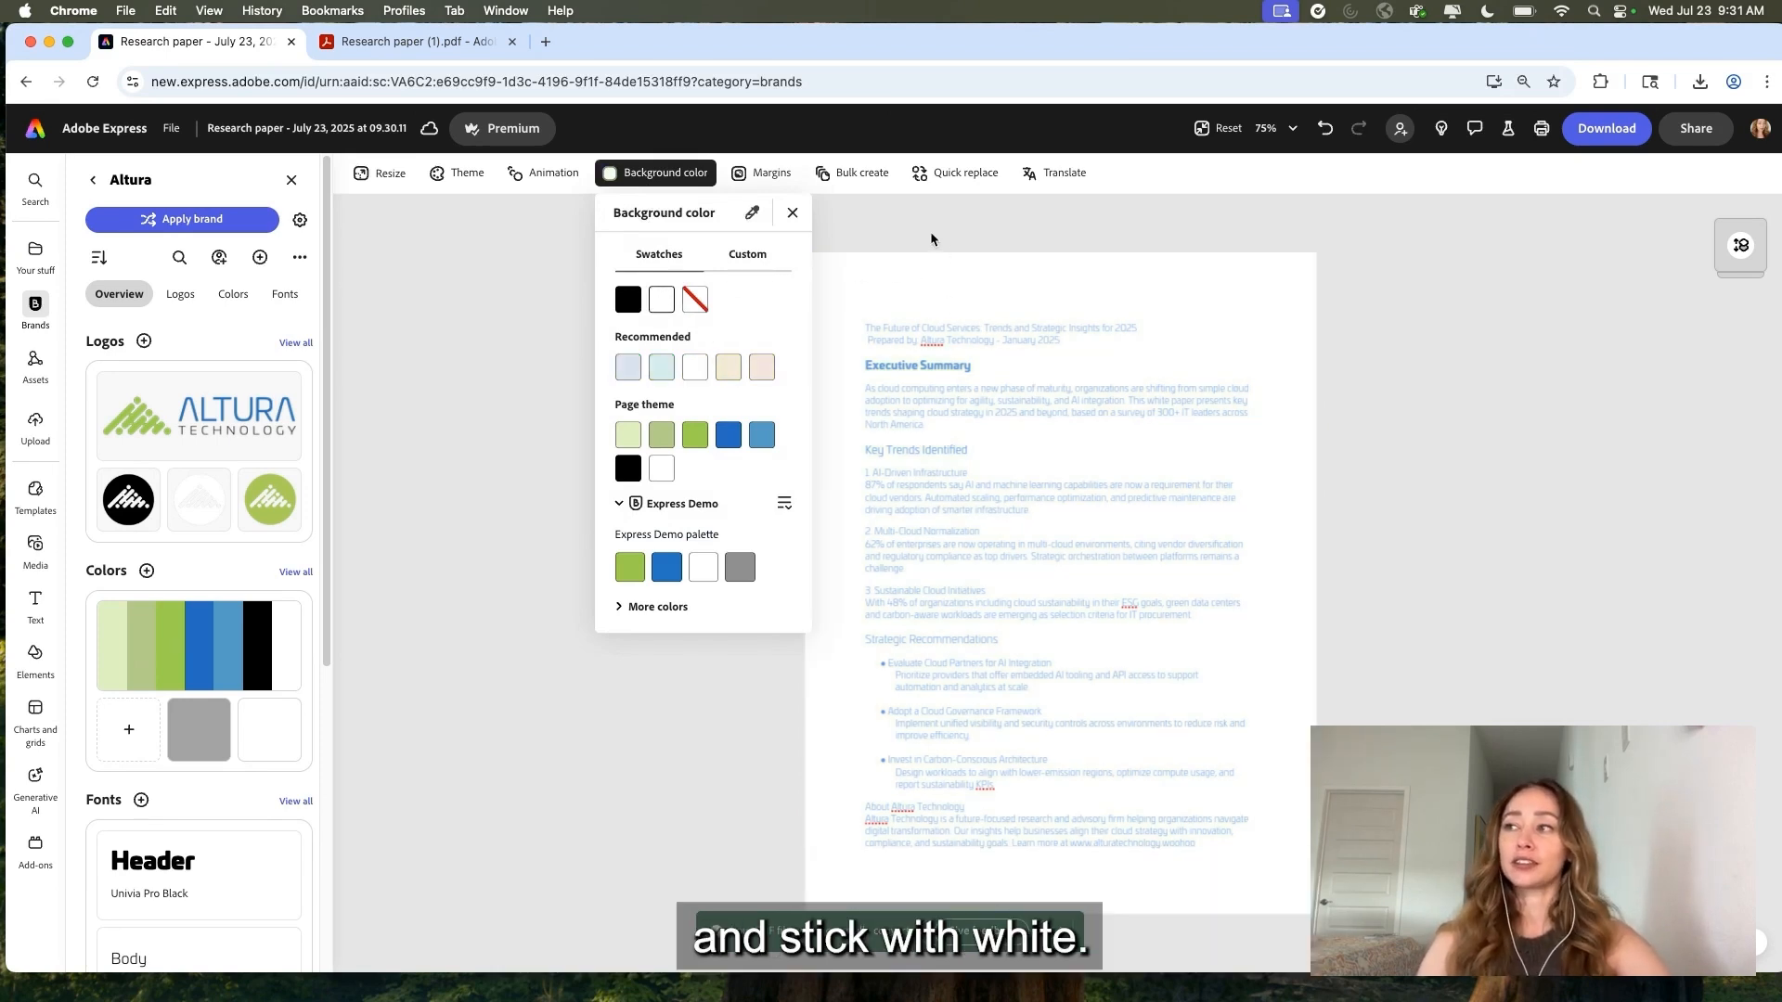
left_click(907, 270)
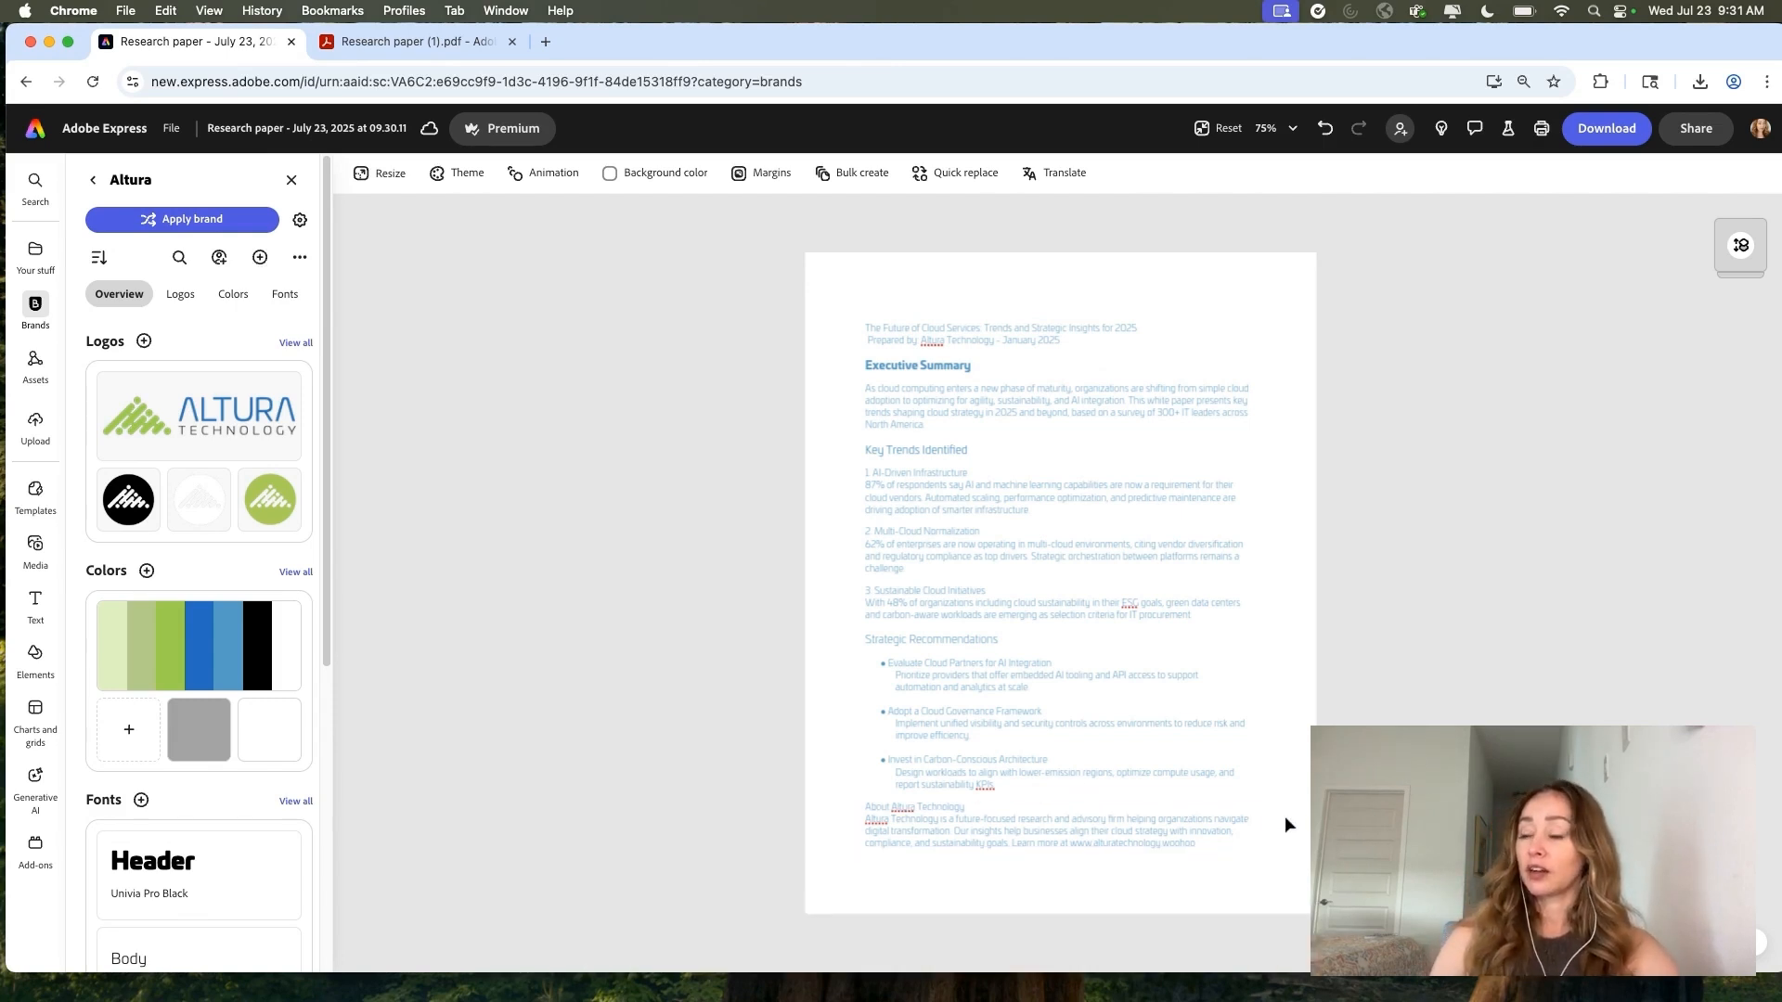
Group the About Altura Technology heading with its paragraph, move the group toward the page's bottom edge and enlarge it slightly
left_click_drag(841, 800, 1262, 856)
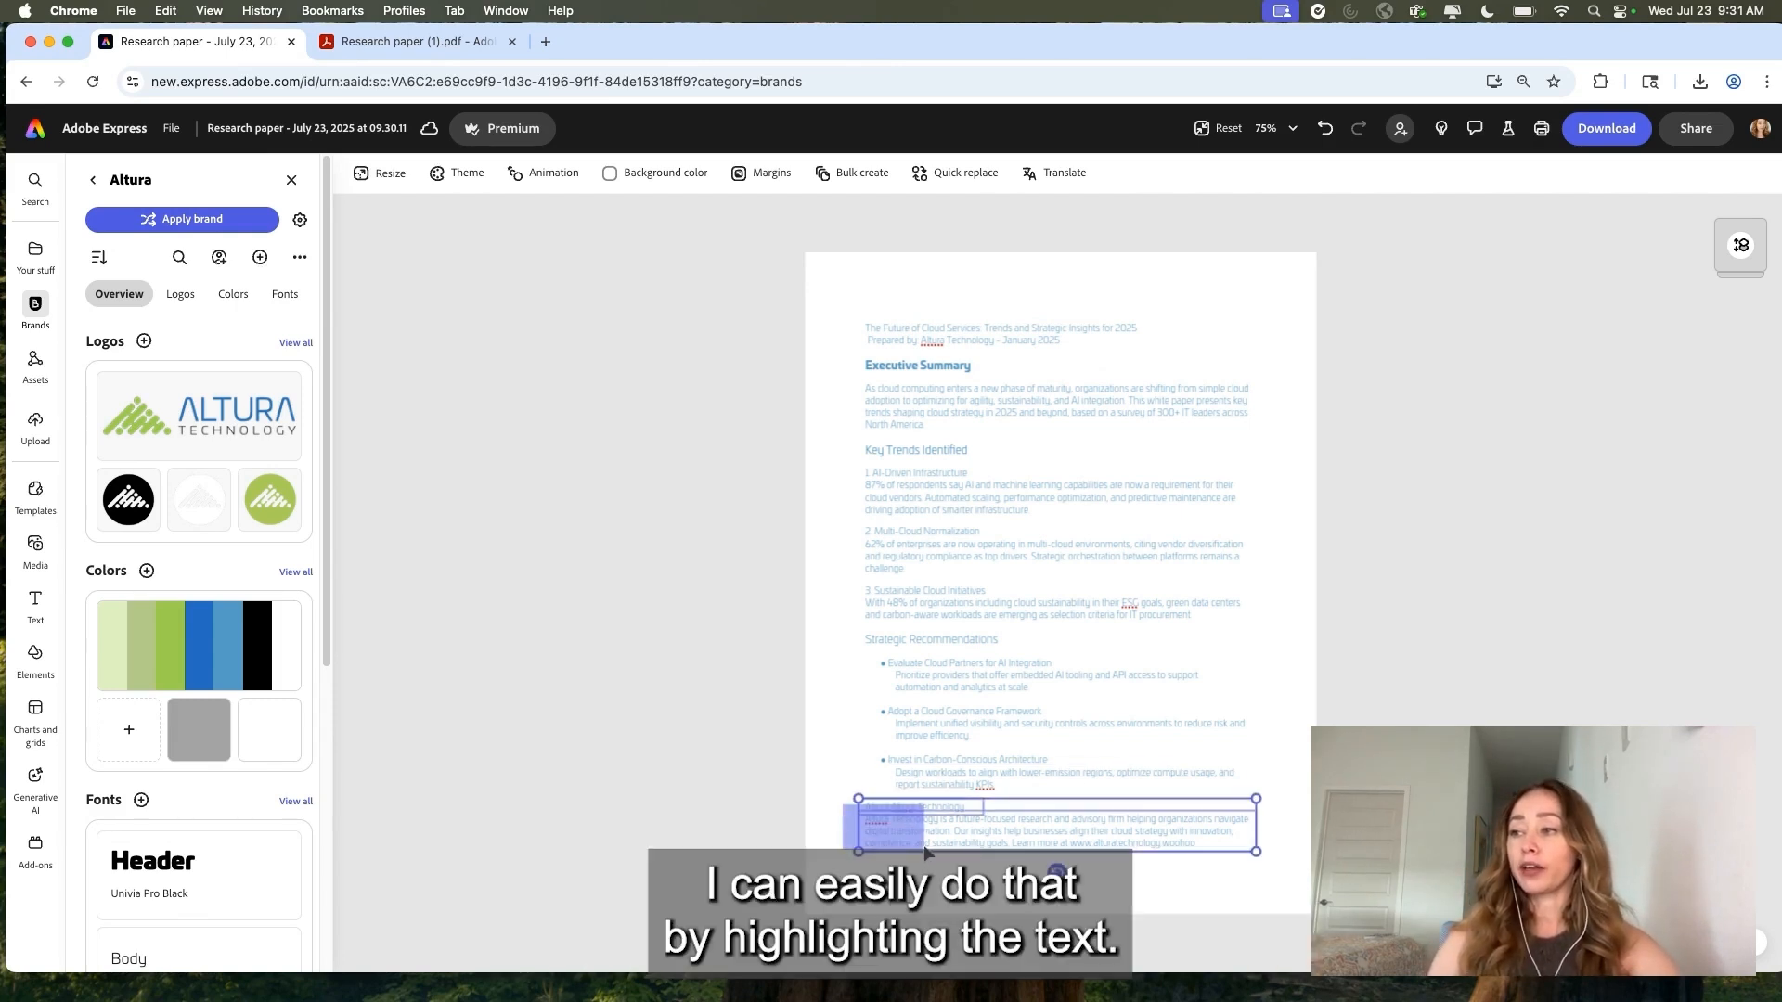
left_click(1058, 778)
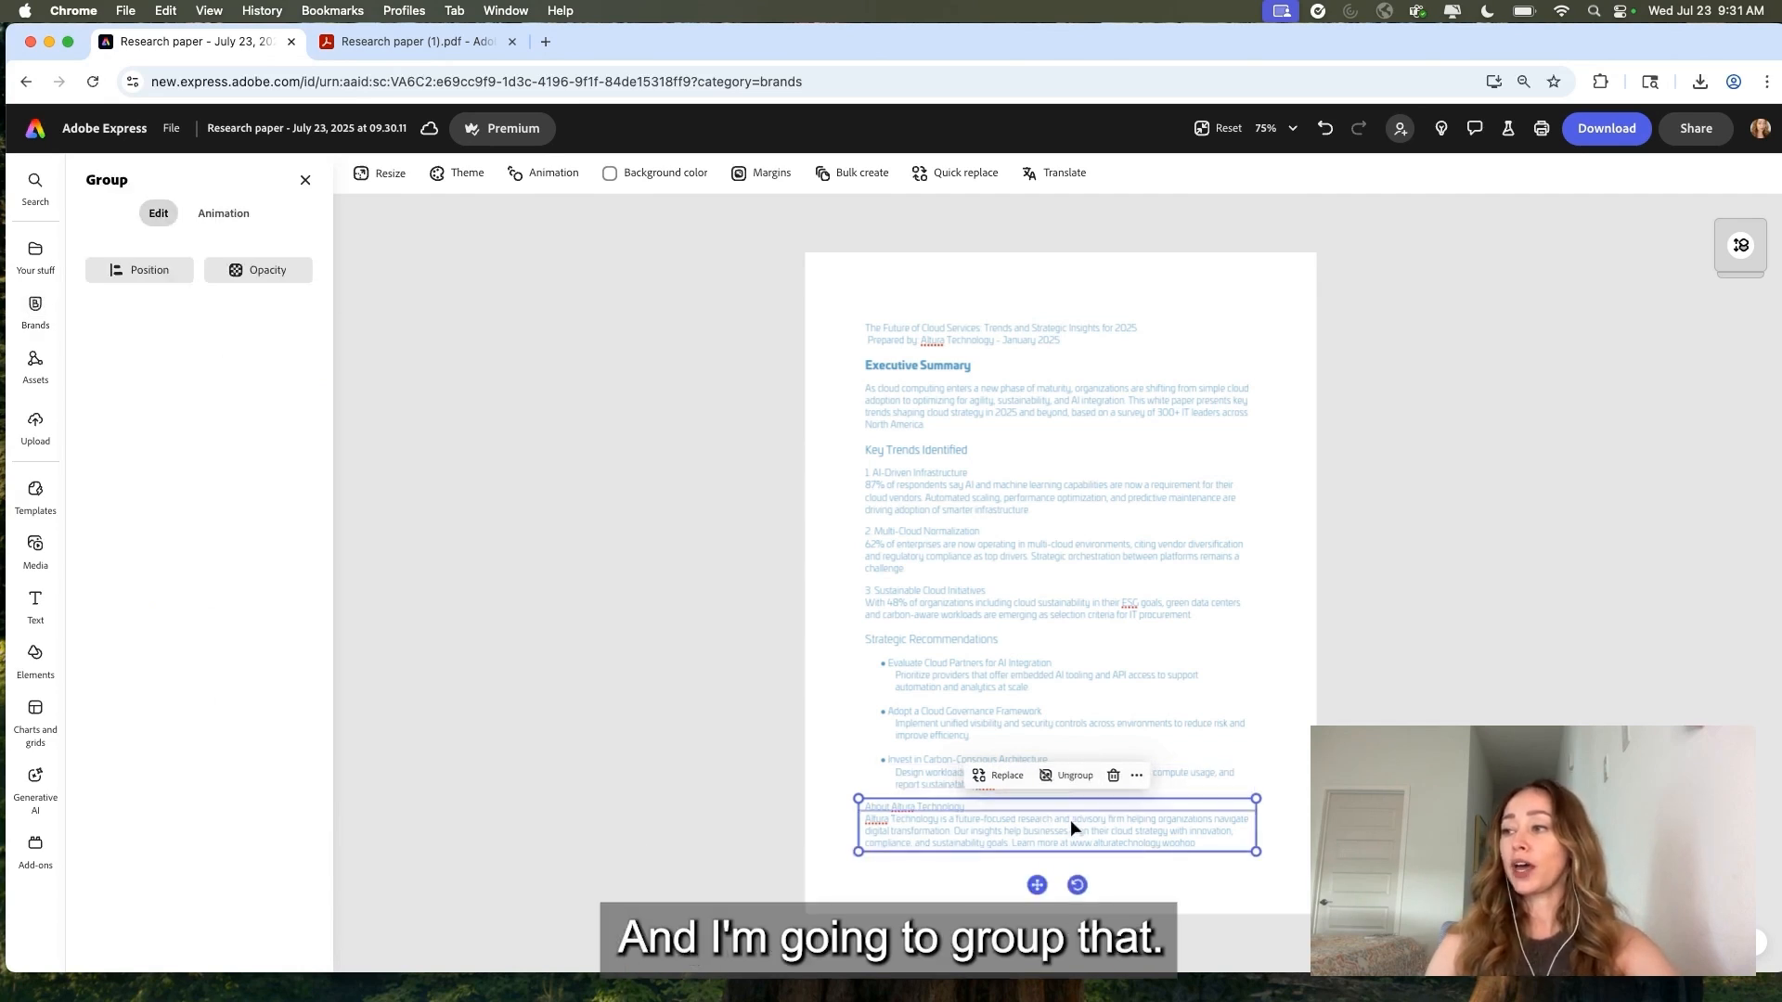
left_click_drag(1072, 804, 1090, 844)
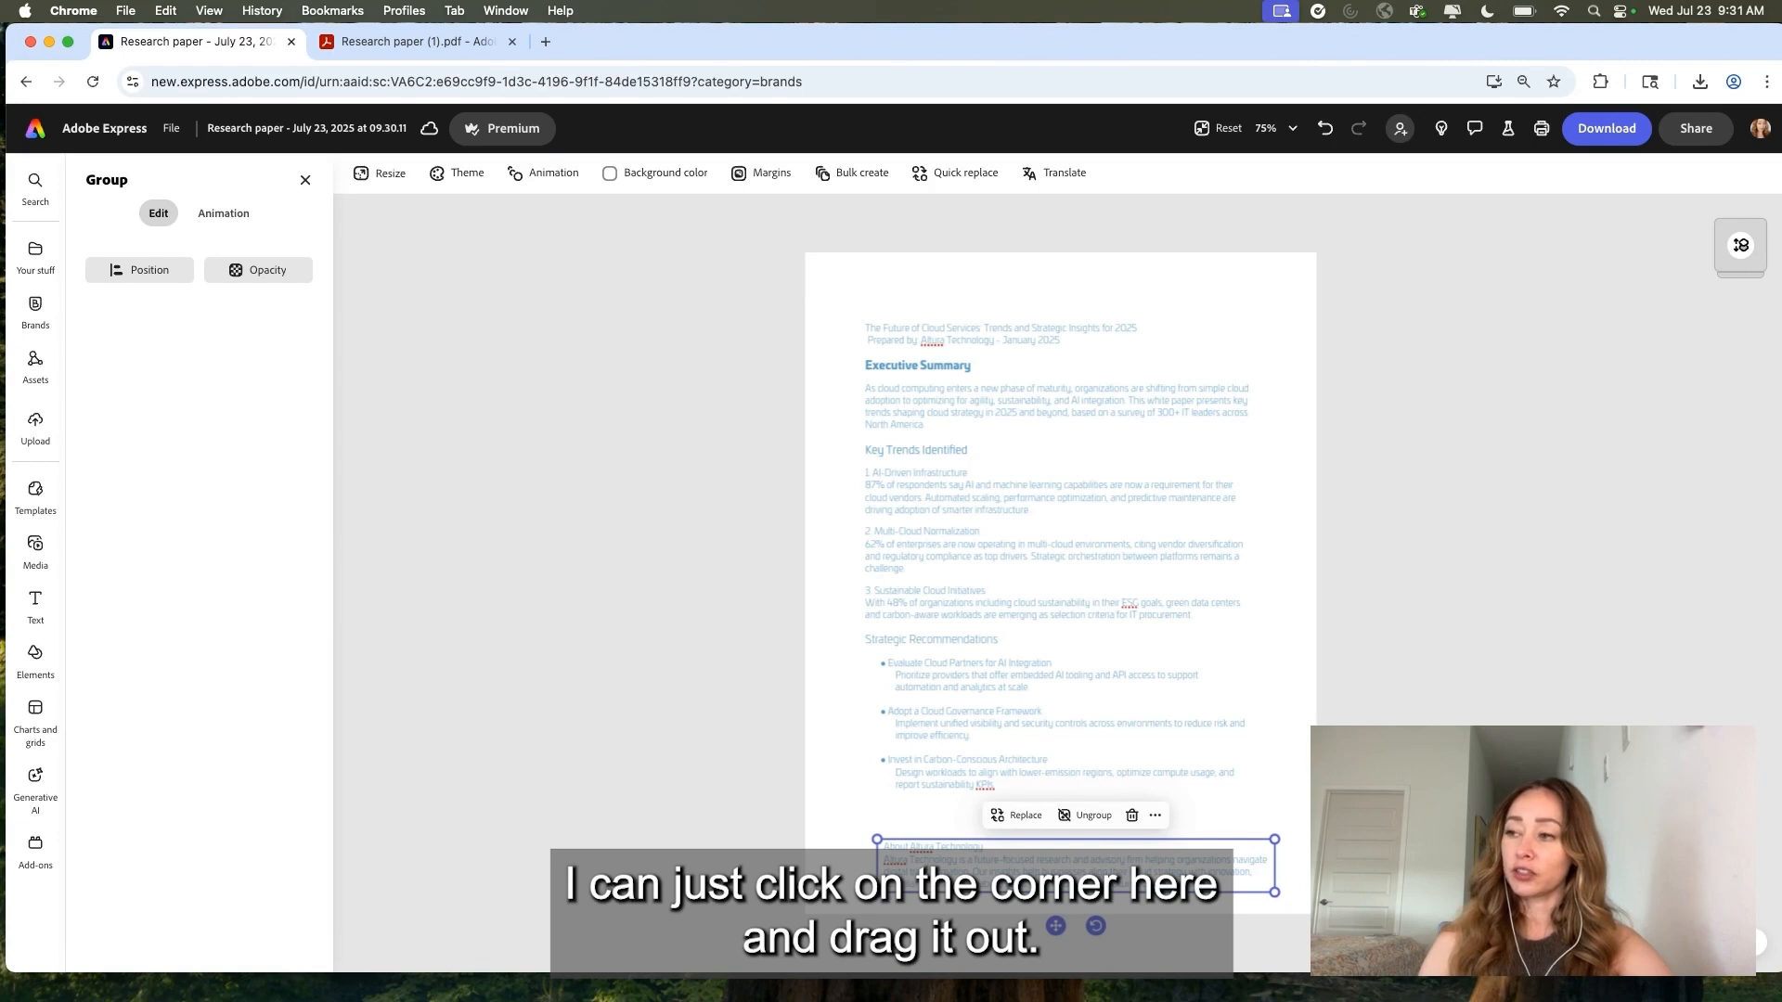
left_click_drag(877, 891, 829, 898)
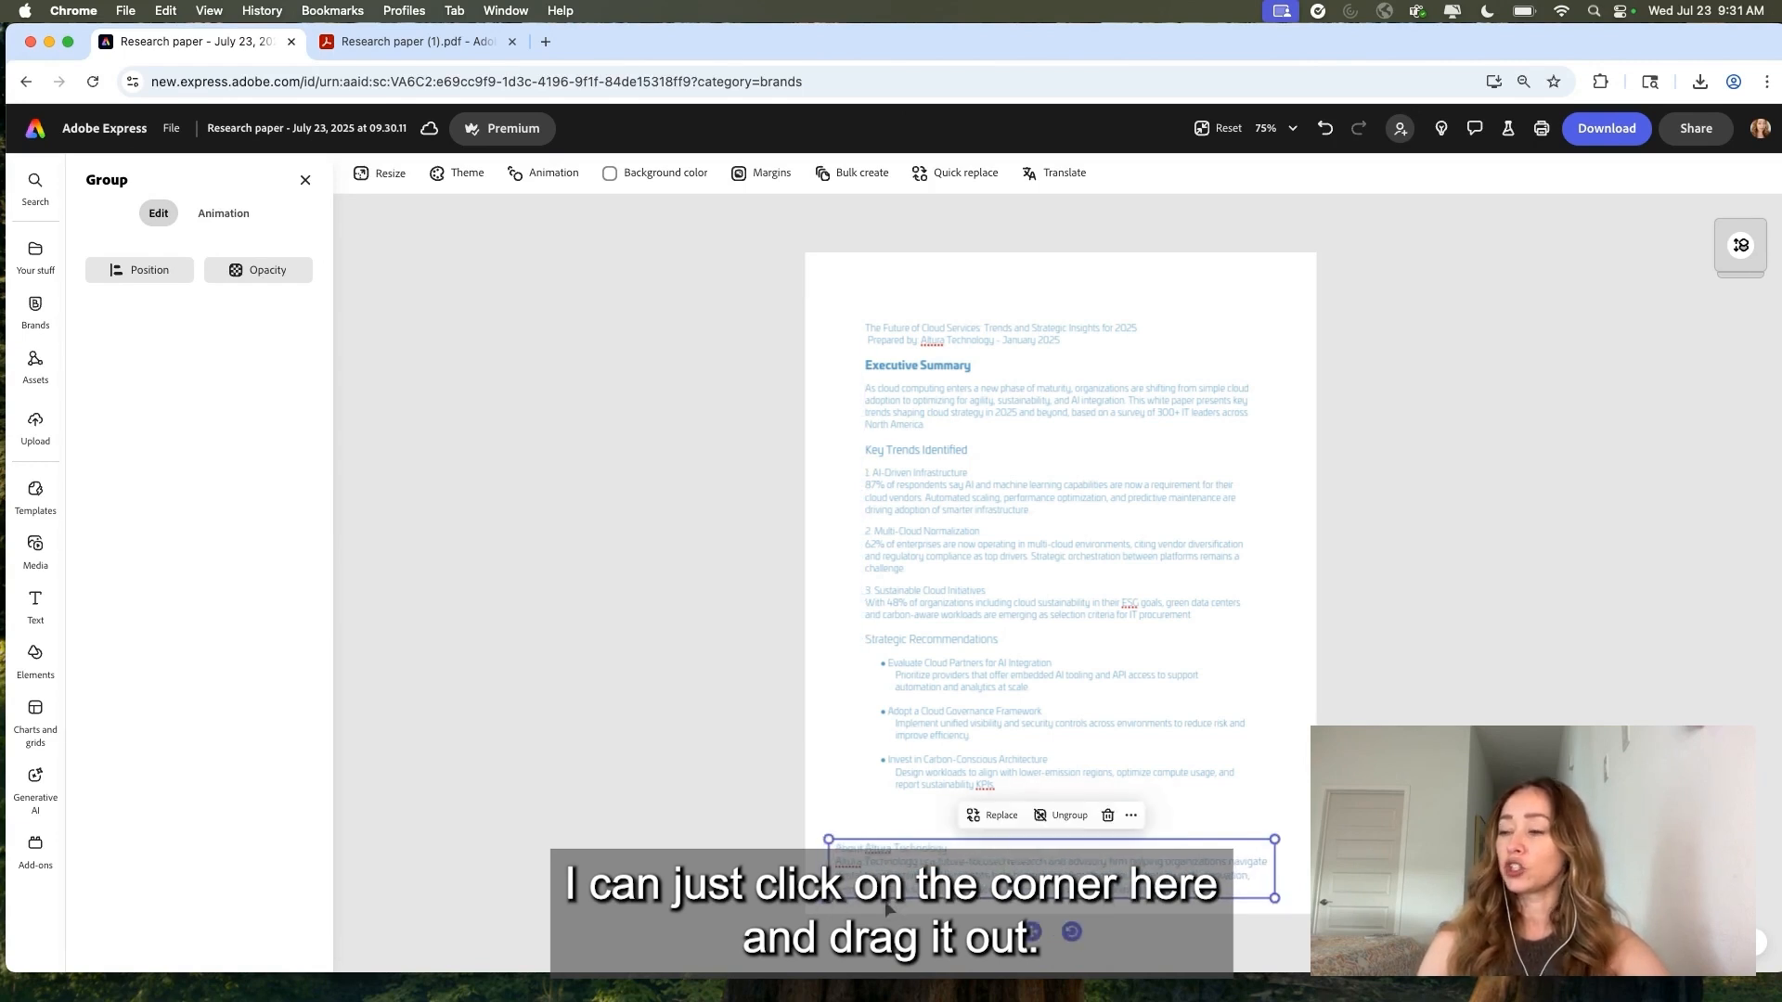
left_click_drag(1159, 844, 1170, 844)
left_click(1201, 815)
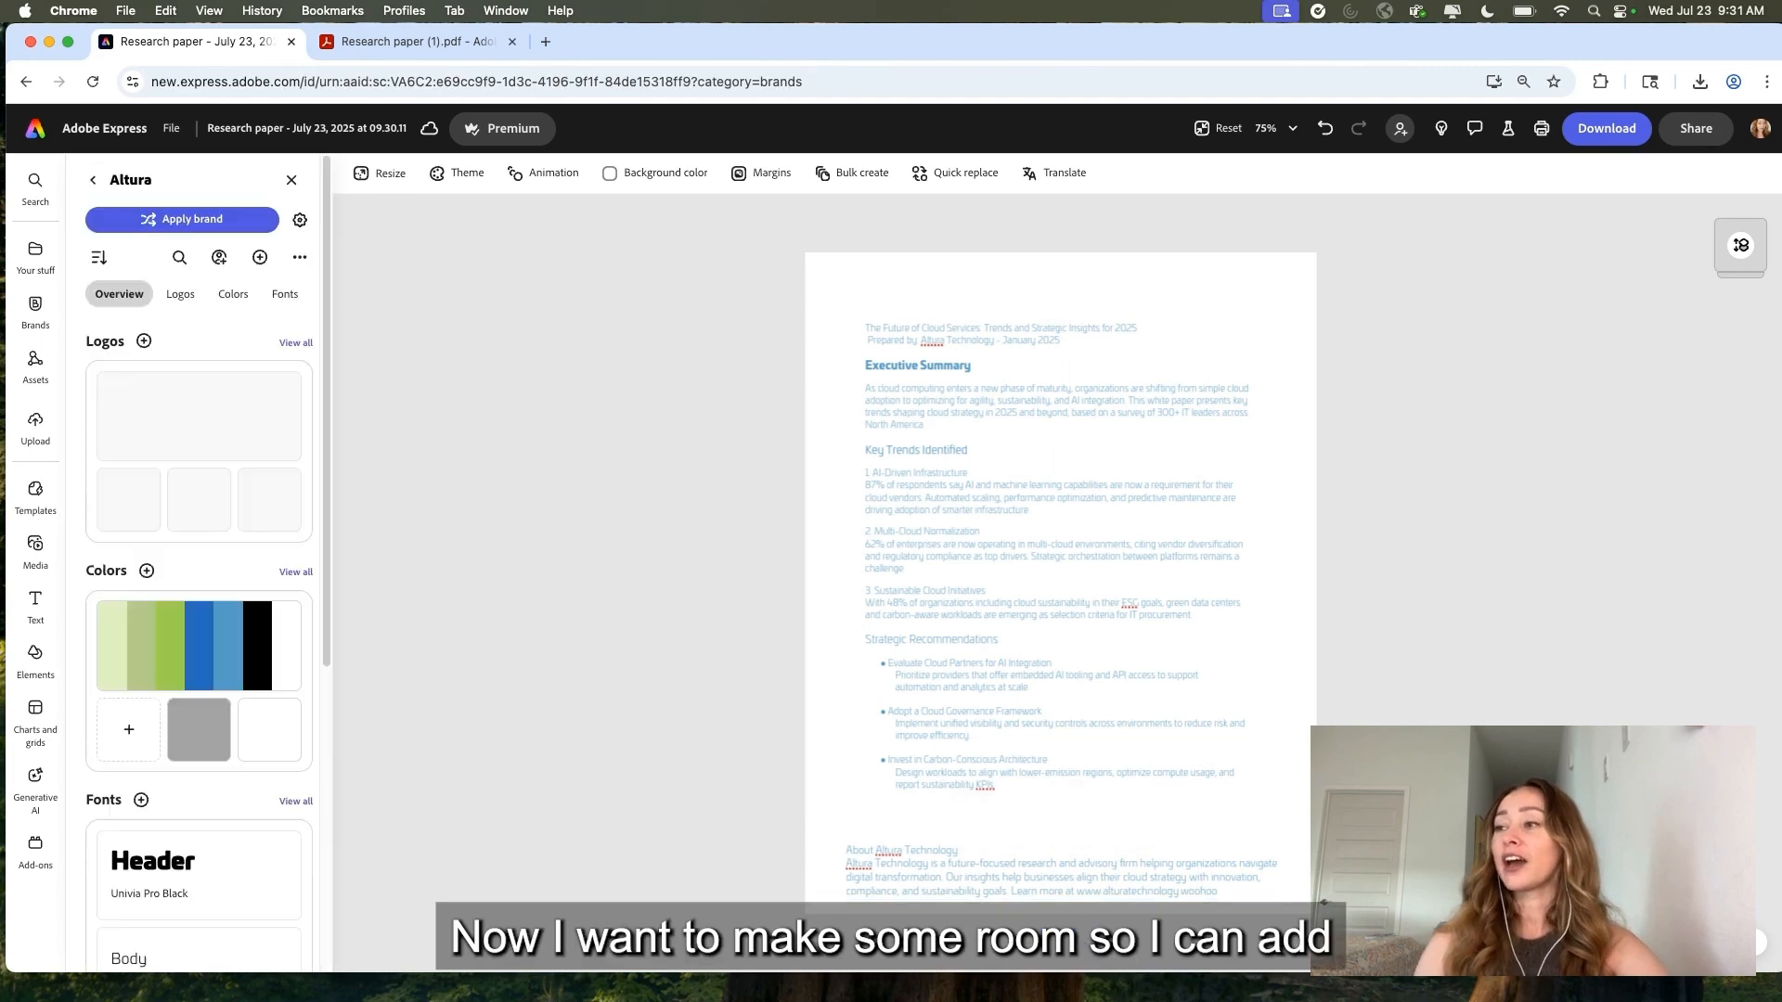
Narrow the description text boxes of the last two strategic recommendations so each wraps clear of the page's right side
left_click(1156, 781)
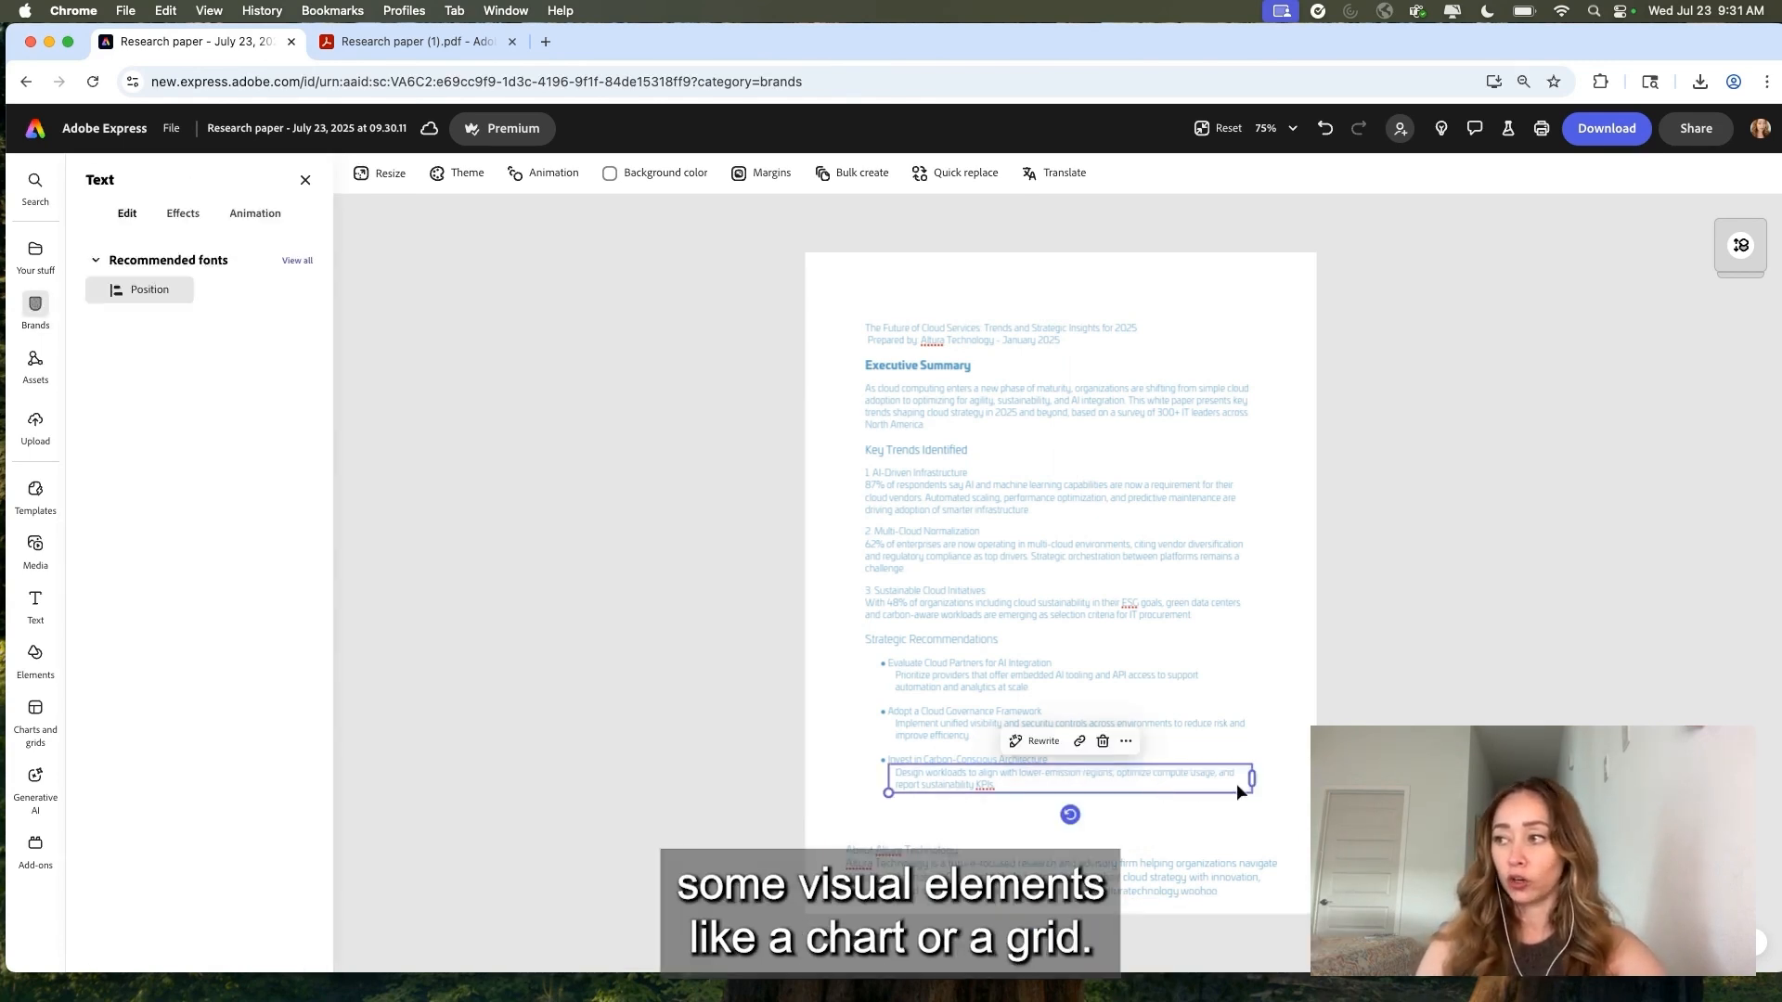
left_click_drag(1251, 780, 1144, 793)
left_click(1133, 727)
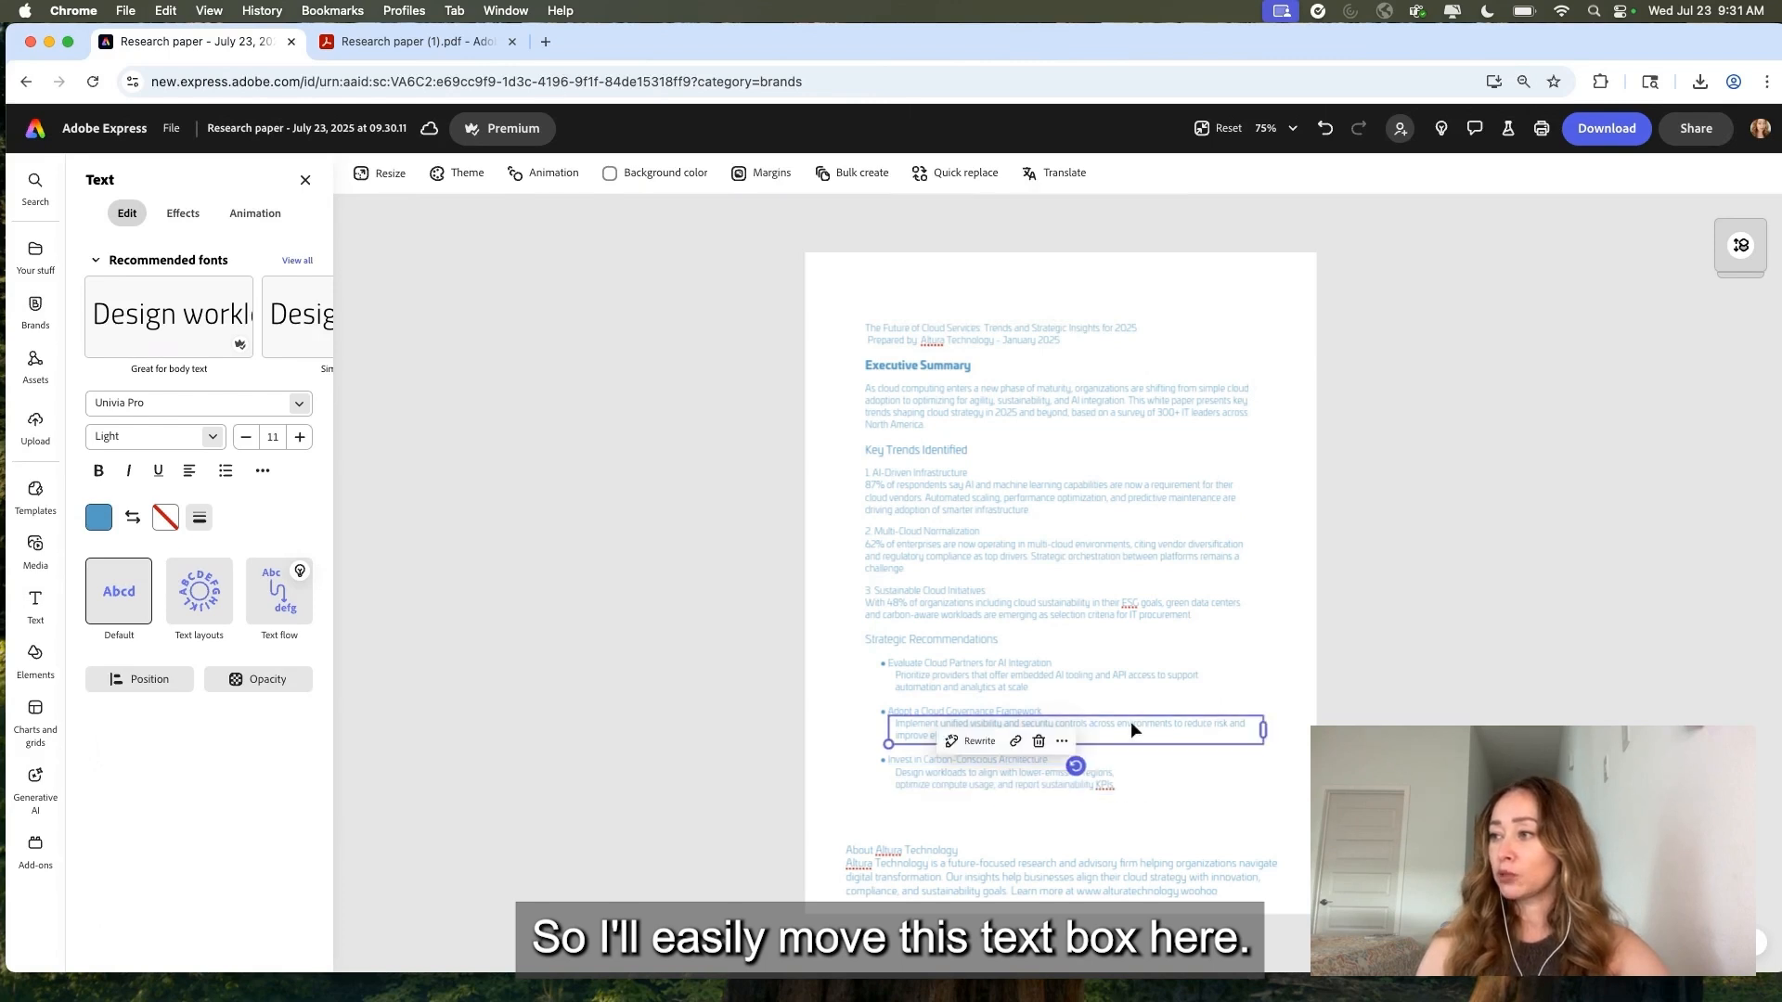
left_click_drag(1265, 729, 1174, 730)
left_click_drag(1134, 728, 1124, 729)
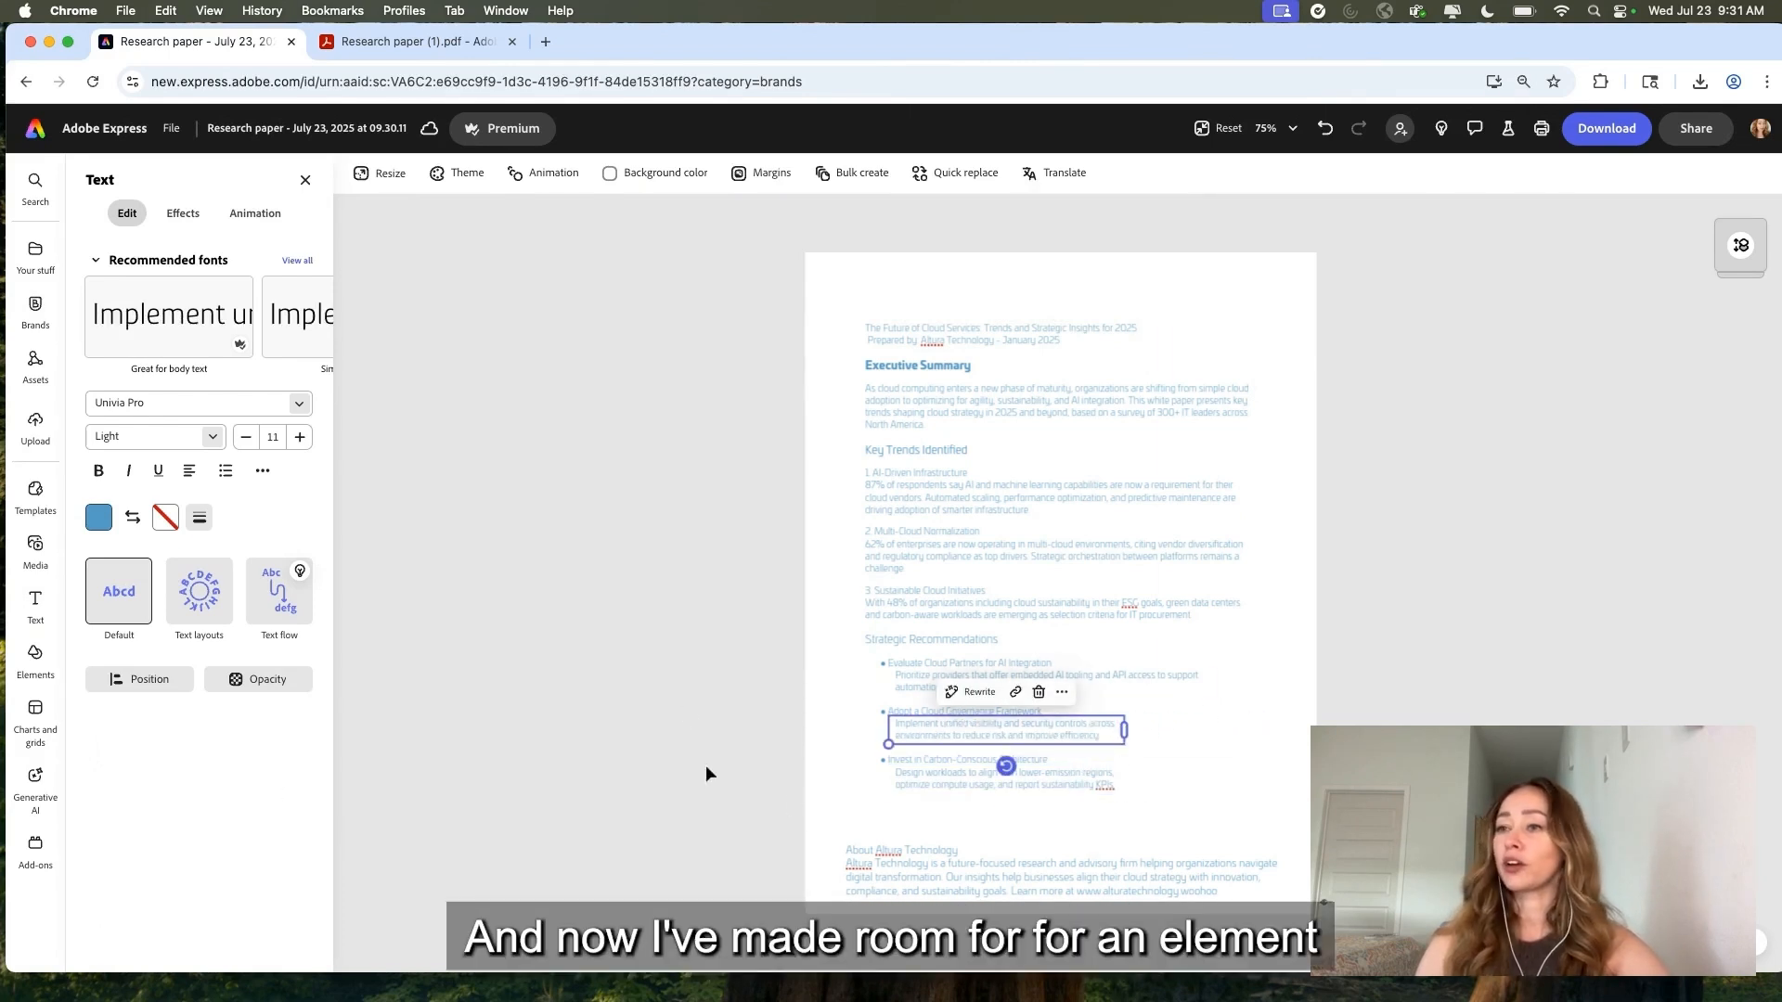
Insert the 35% ring progress chart, shrink it and place it to the right of the strategic recommendations
left_click(34, 723)
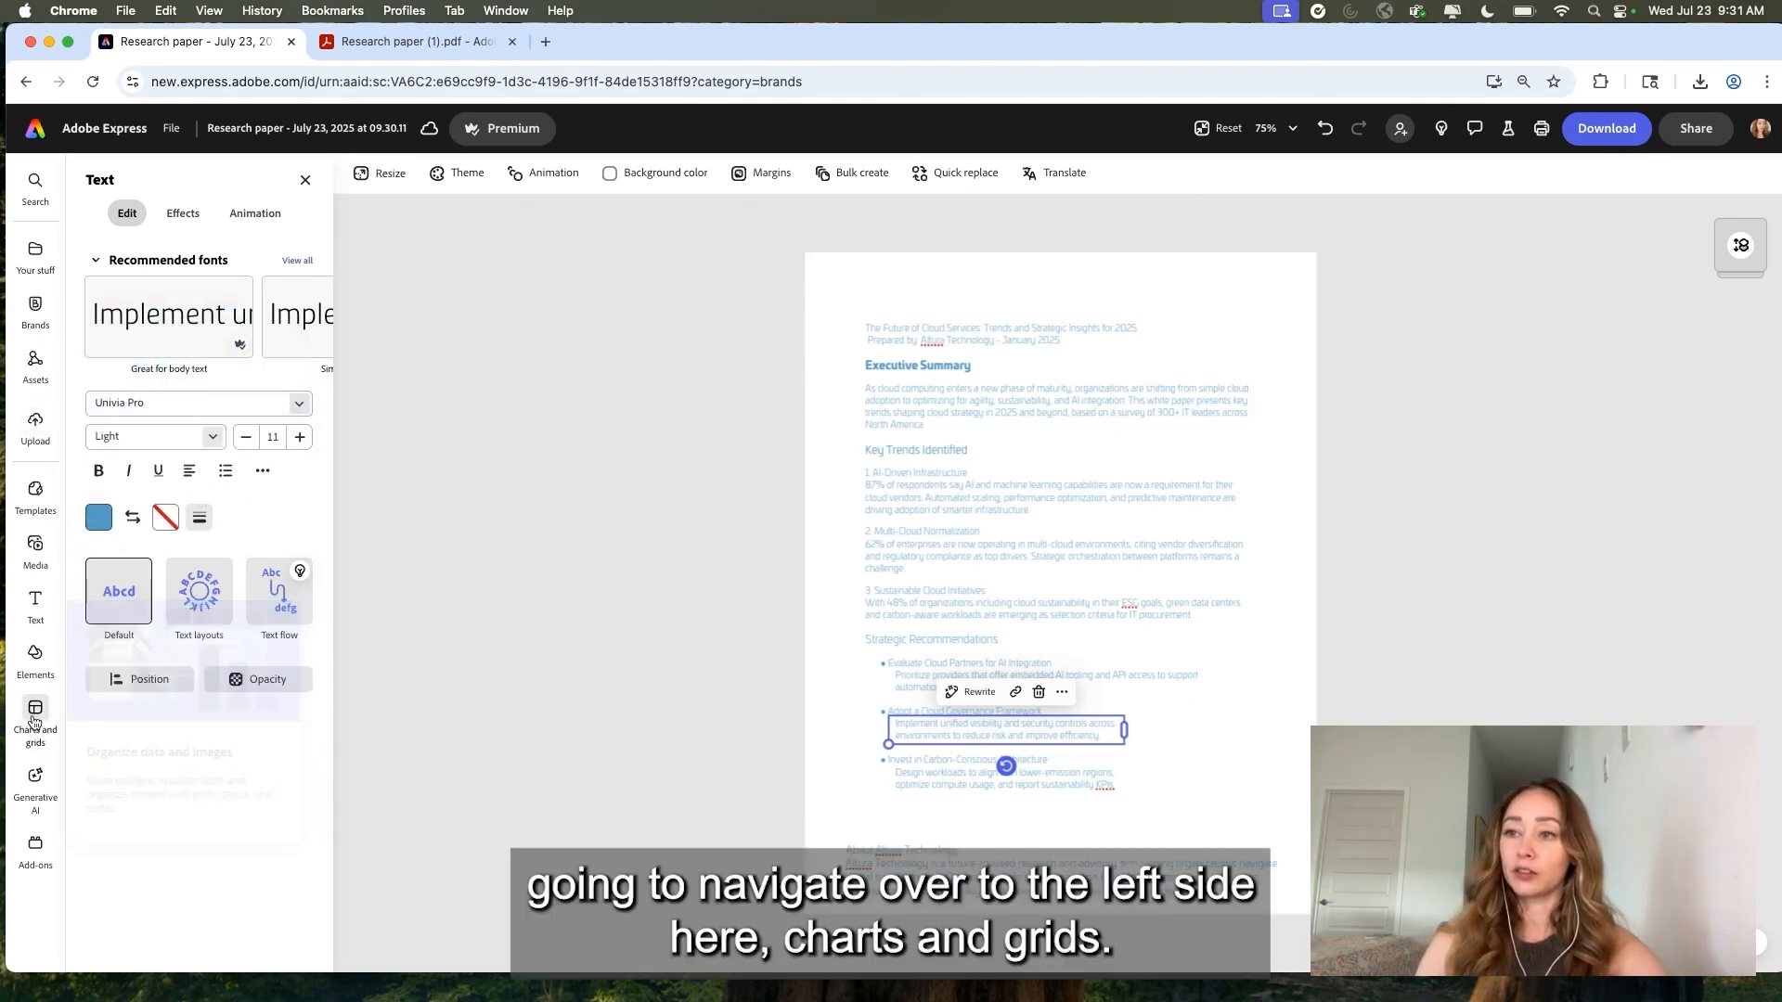
left_click(280, 353)
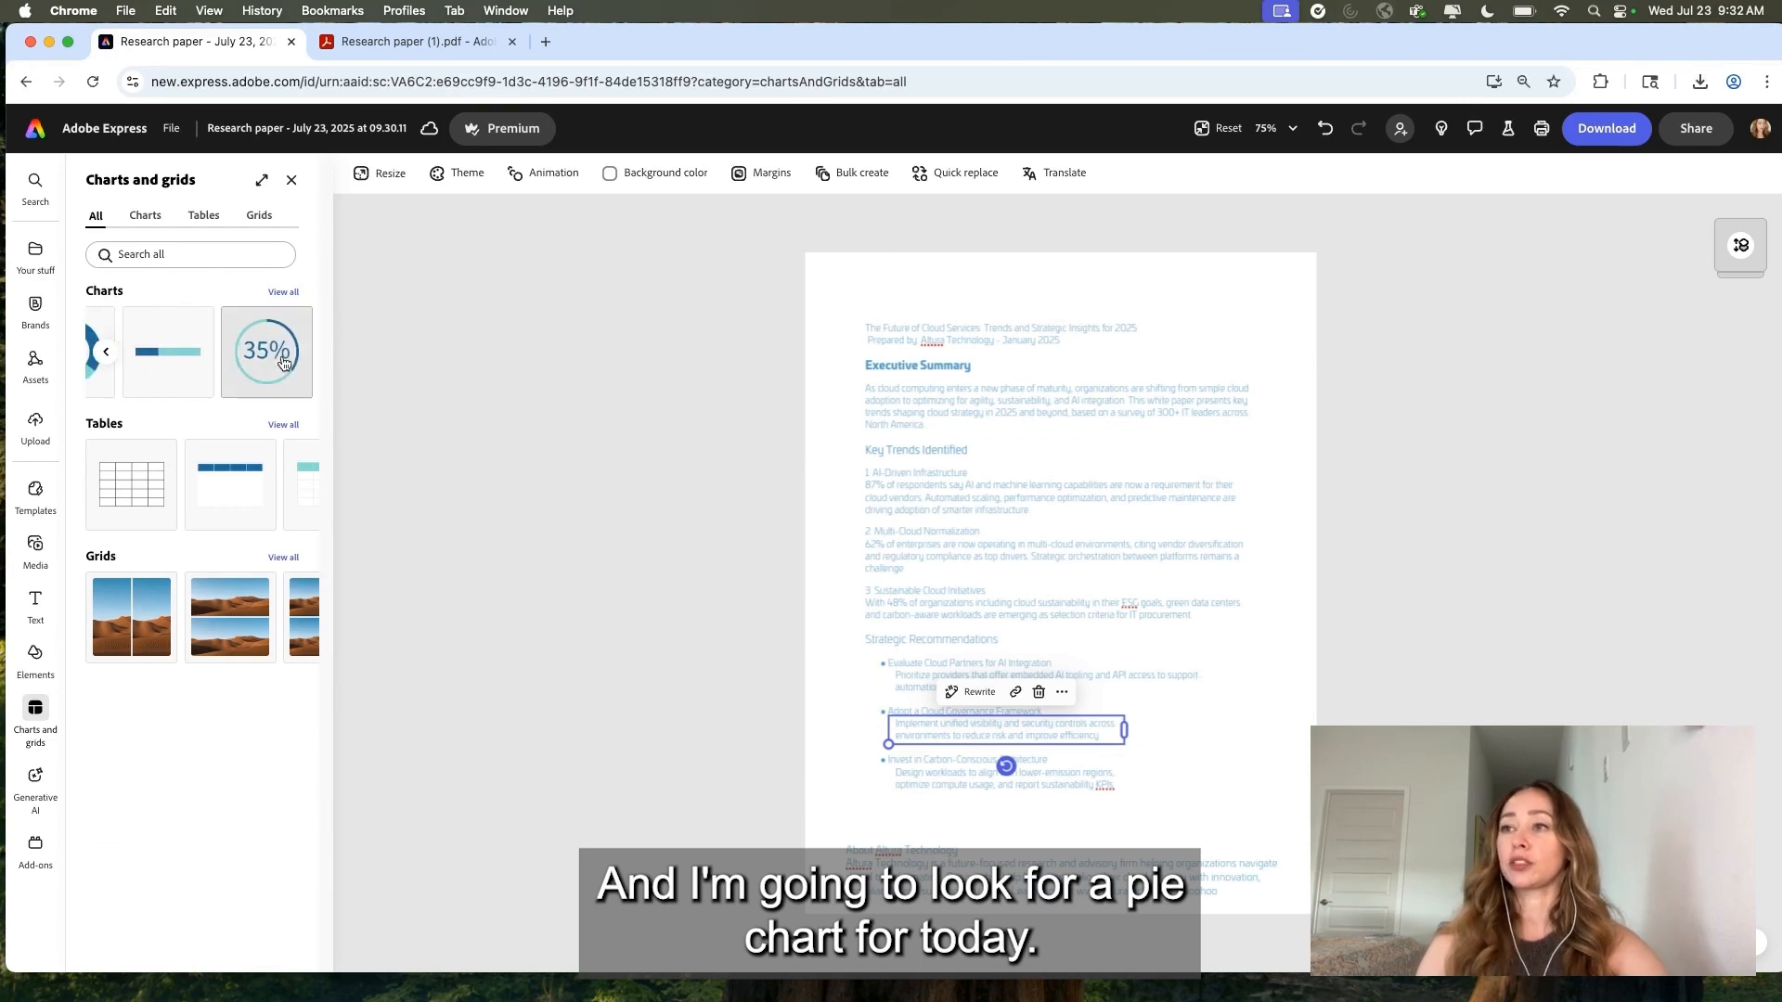
left_click(284, 362)
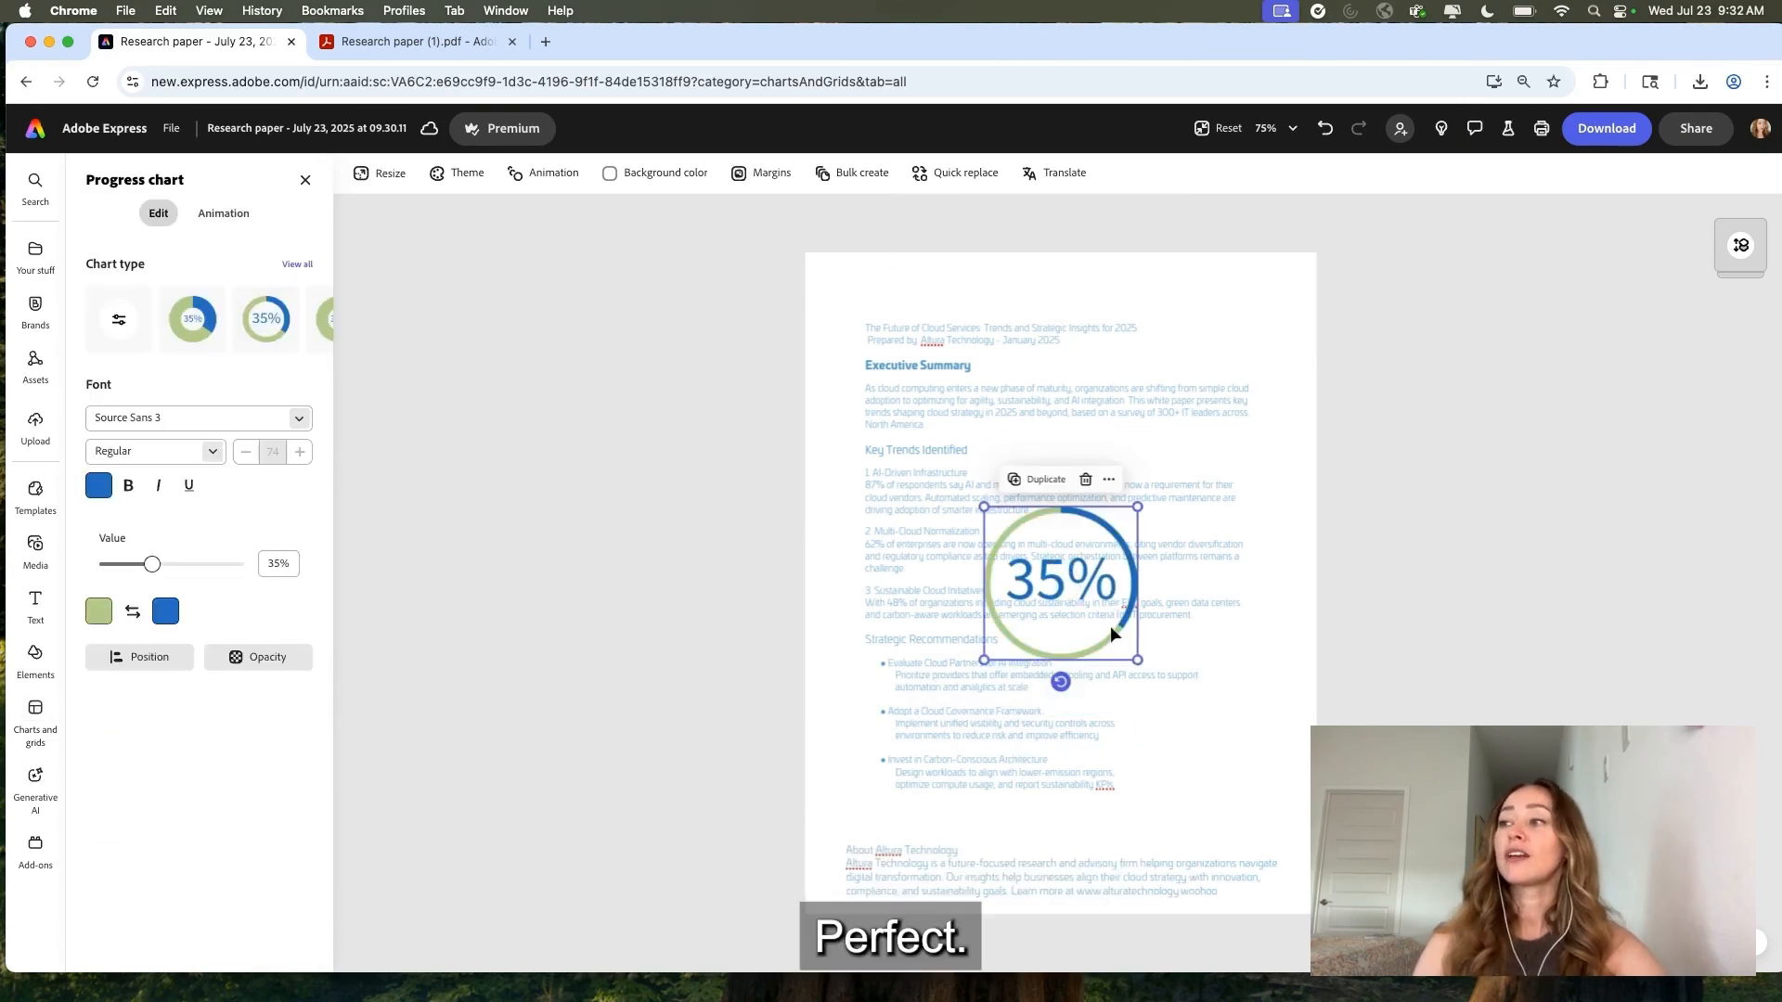
left_click_drag(1113, 629, 1124, 632)
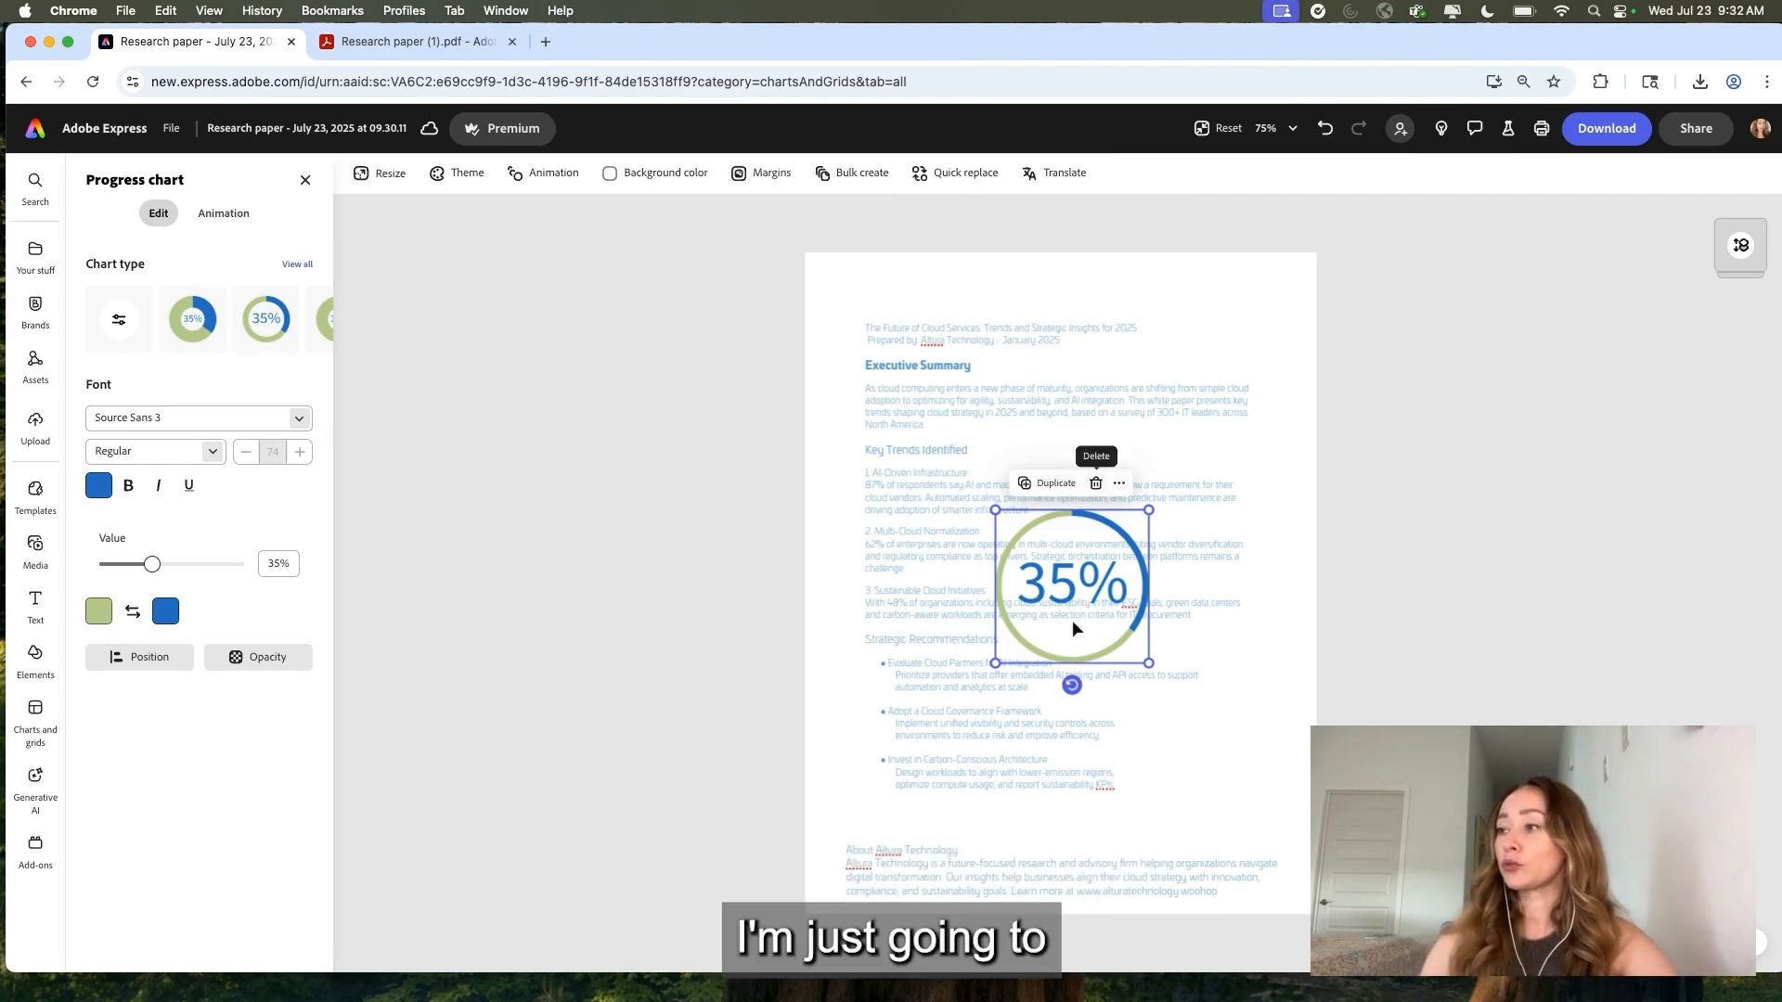
left_click_drag(1074, 625, 1203, 771)
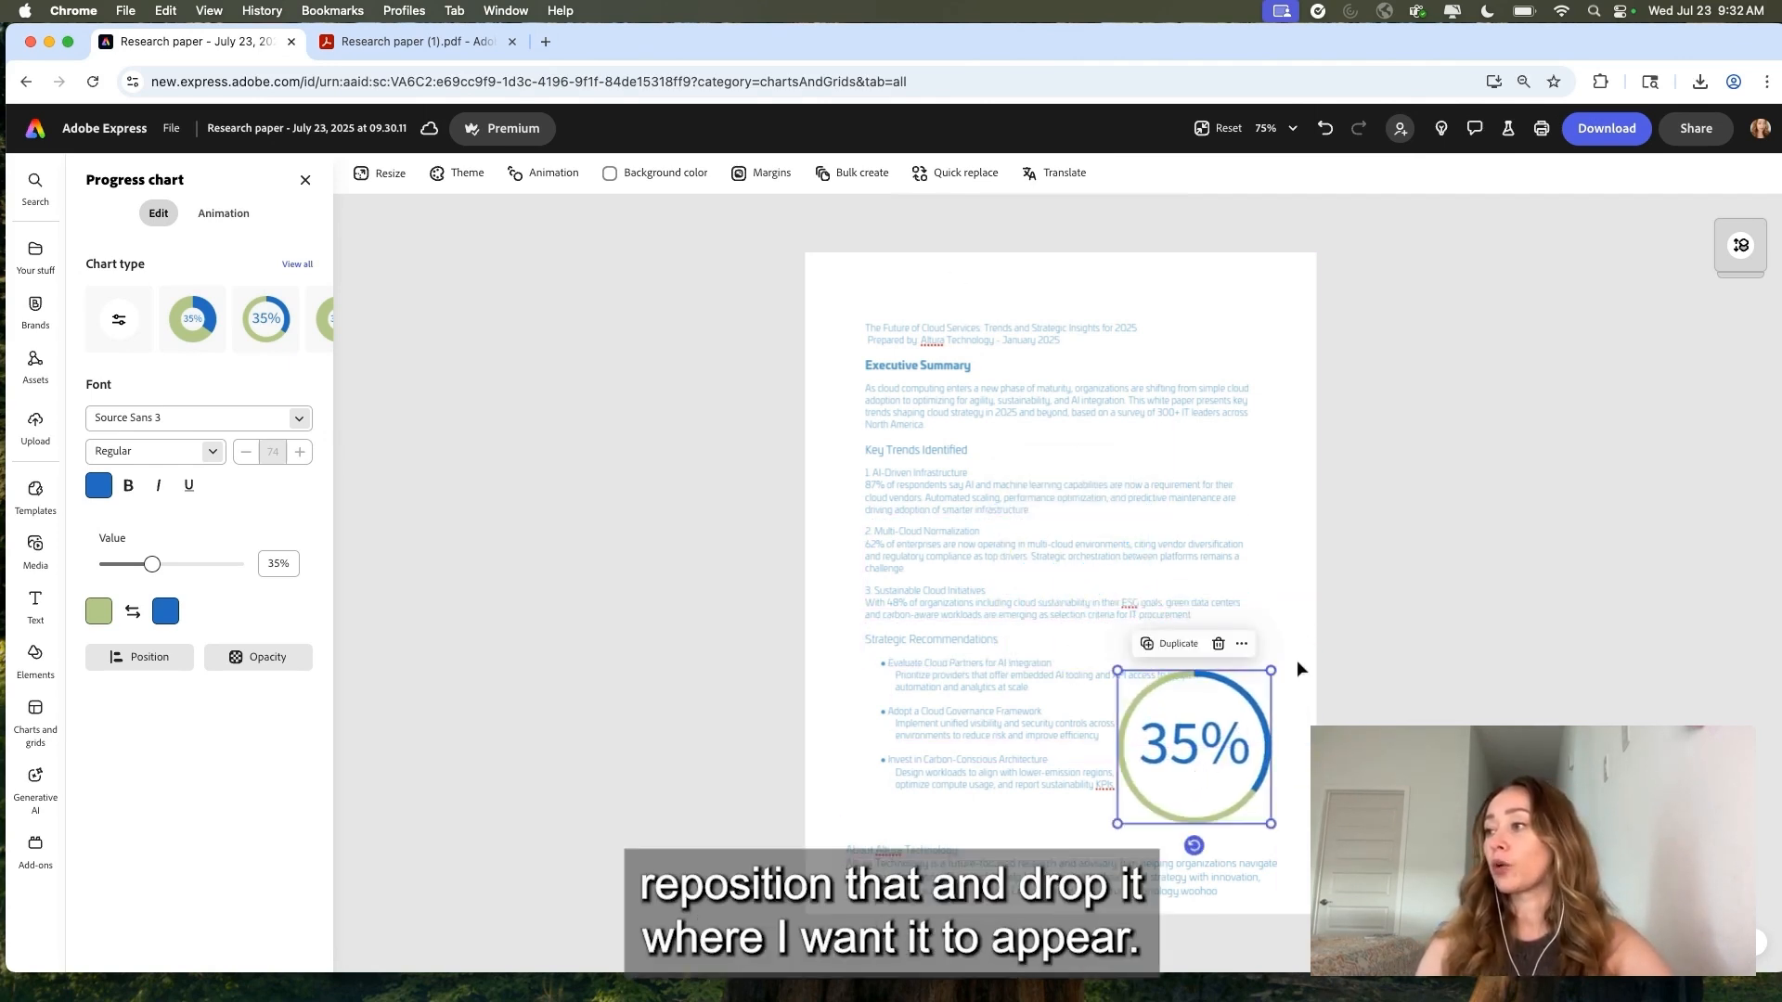
left_click_drag(1278, 667, 1234, 707)
left_click_drag(1201, 770, 1223, 759)
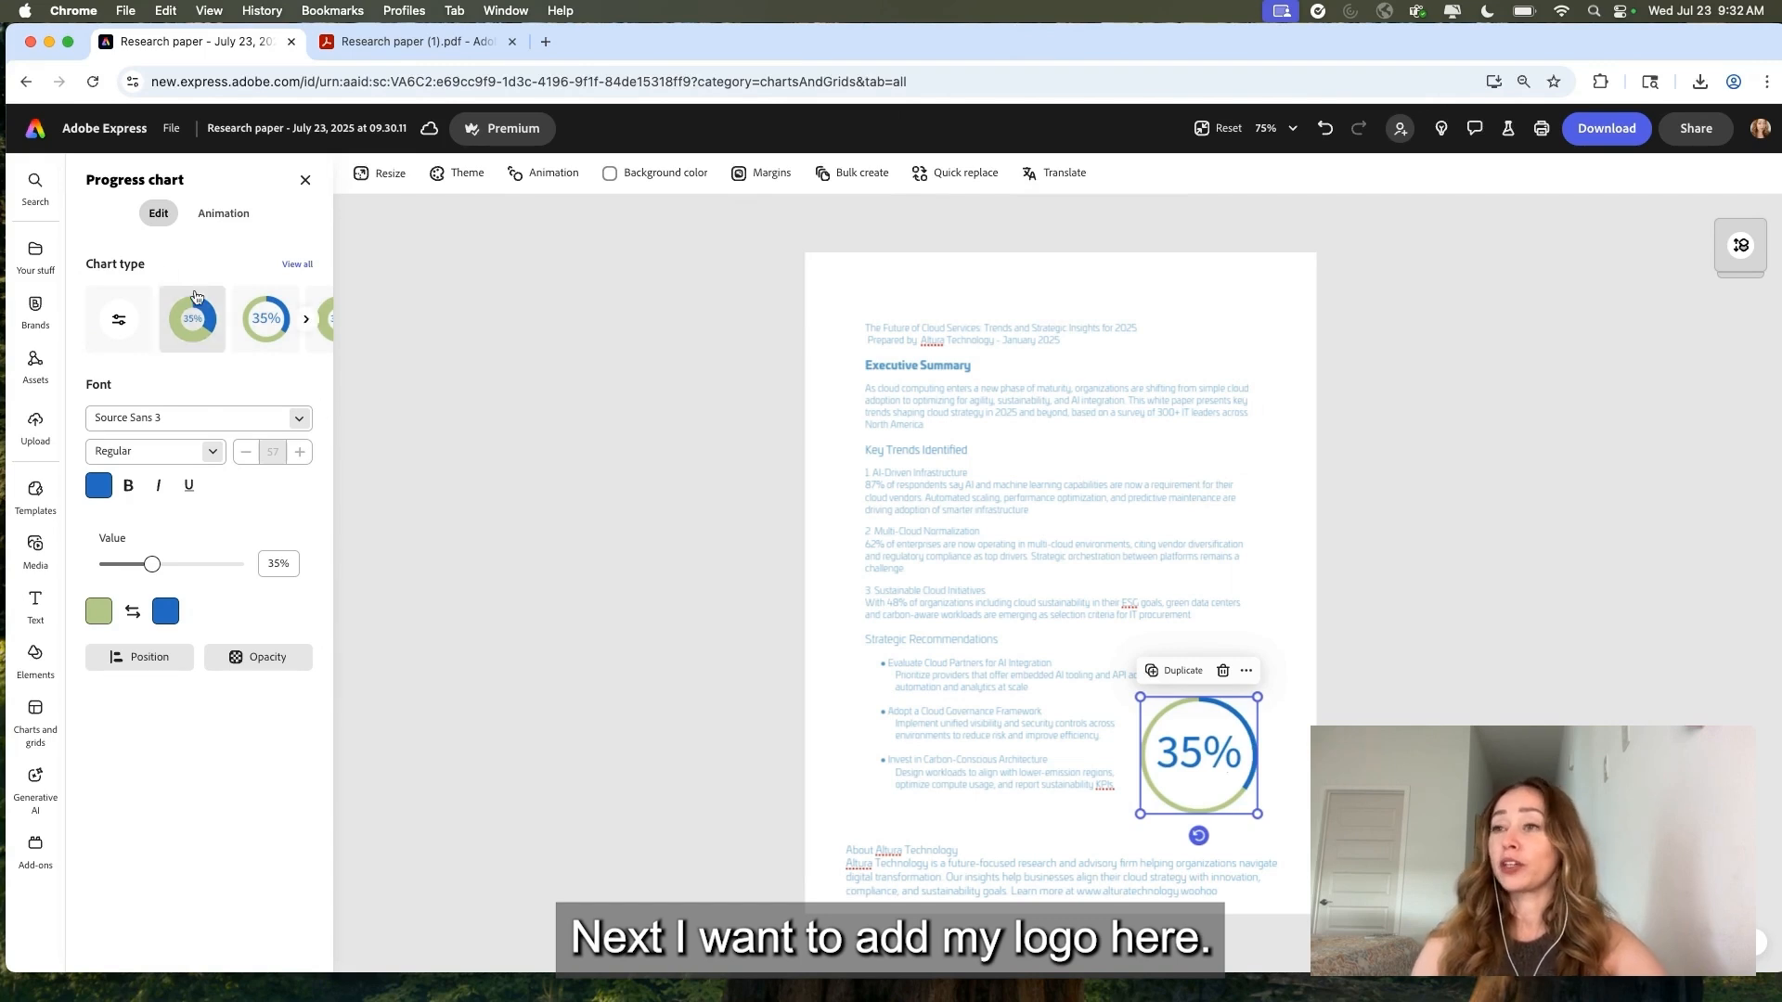
Place the full-color Altura Technology logo from the brand in the page's upper-right corner
left_click(35, 311)
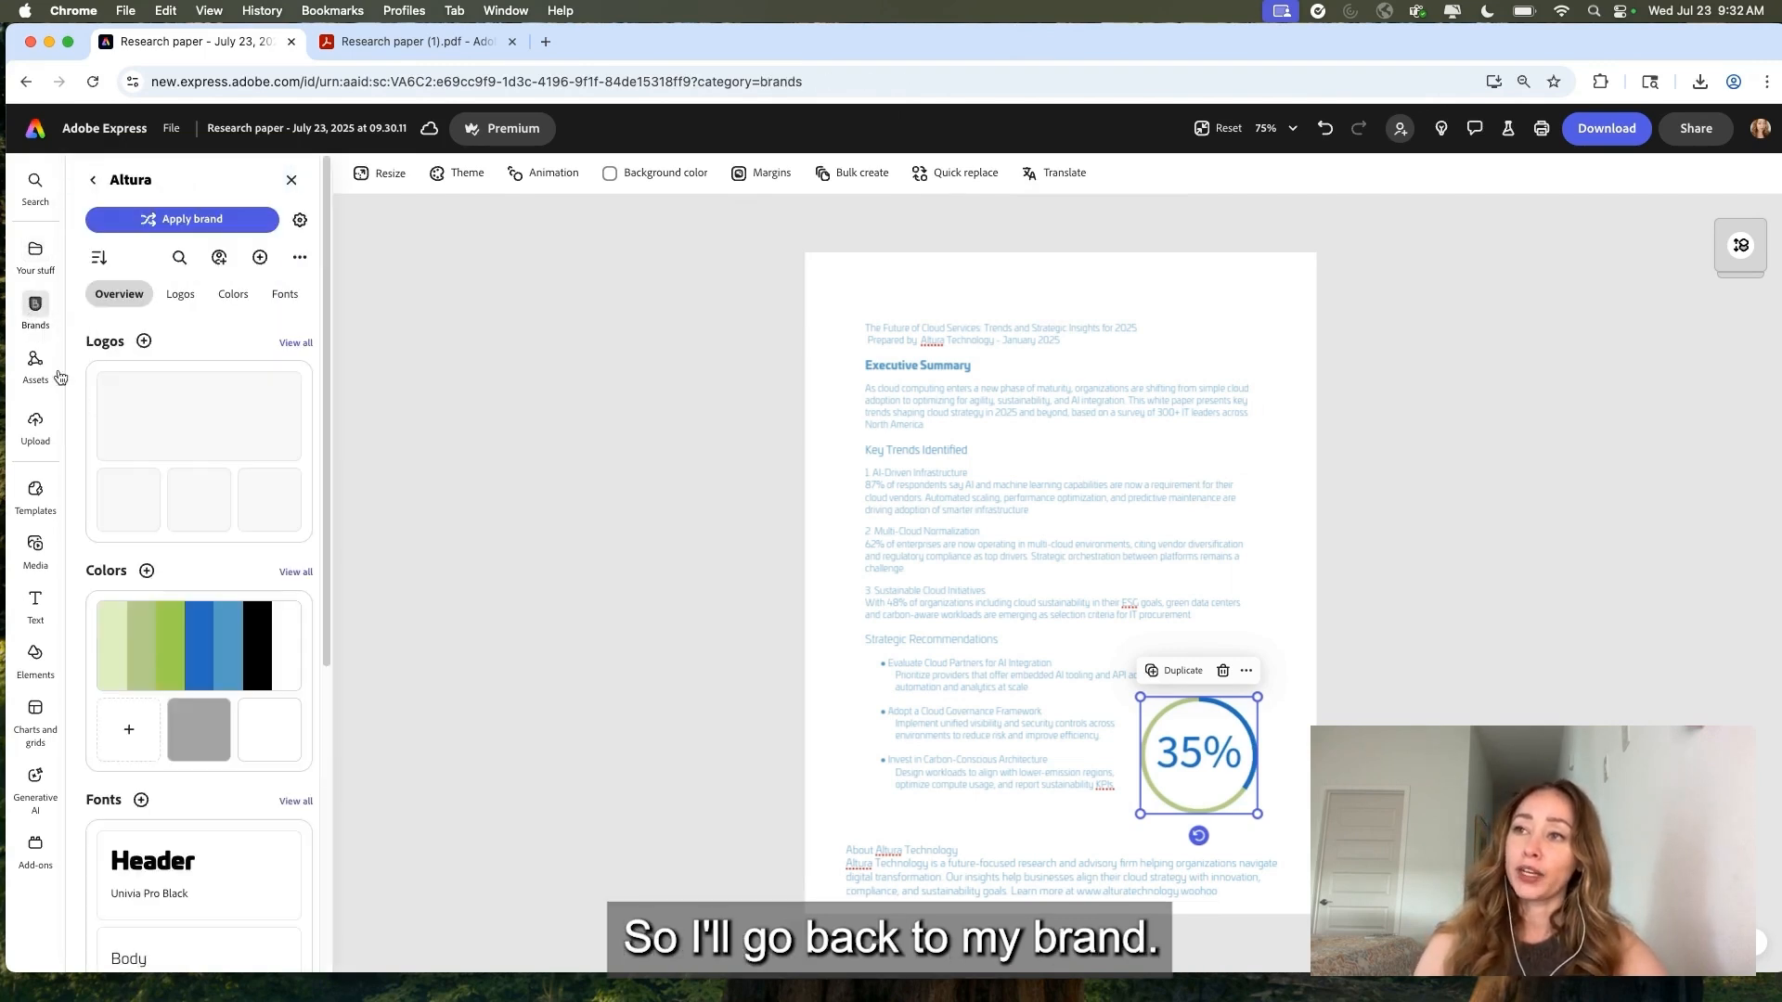
left_click_drag(189, 405, 1232, 305)
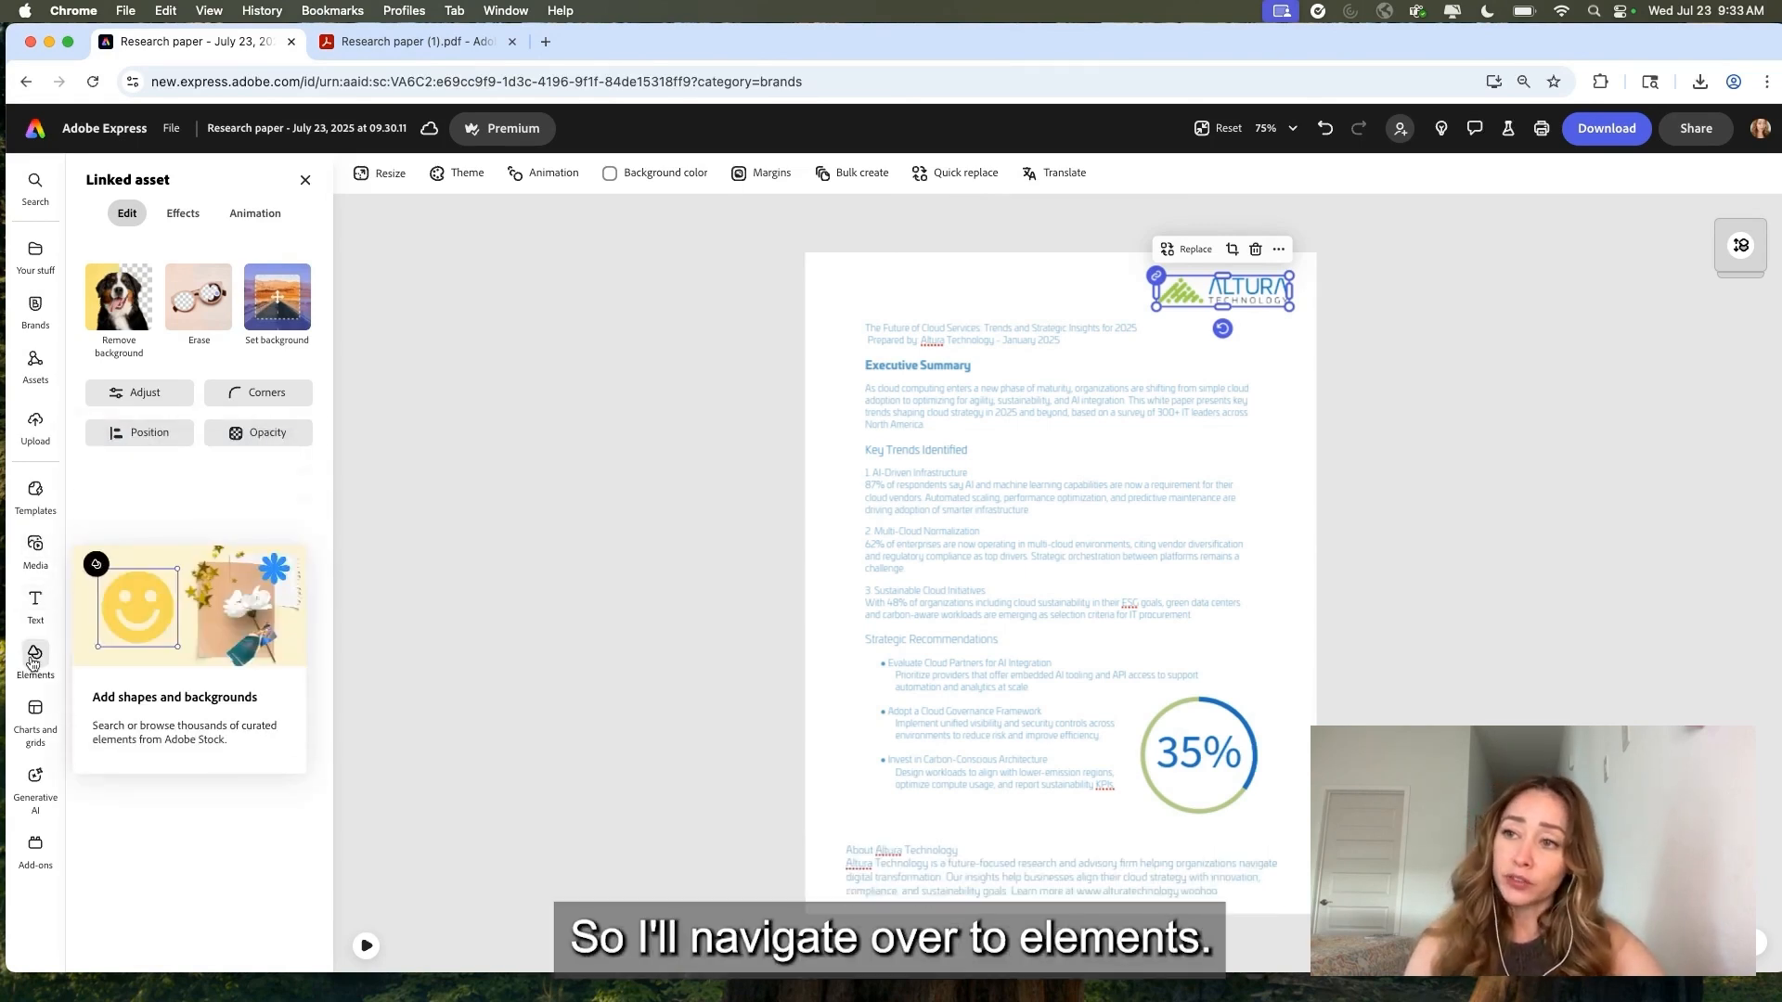
Add a rectangle at the page's bottom edge, stretch it across the full width and send it behind the About Altura Technology text
left_click(33, 655)
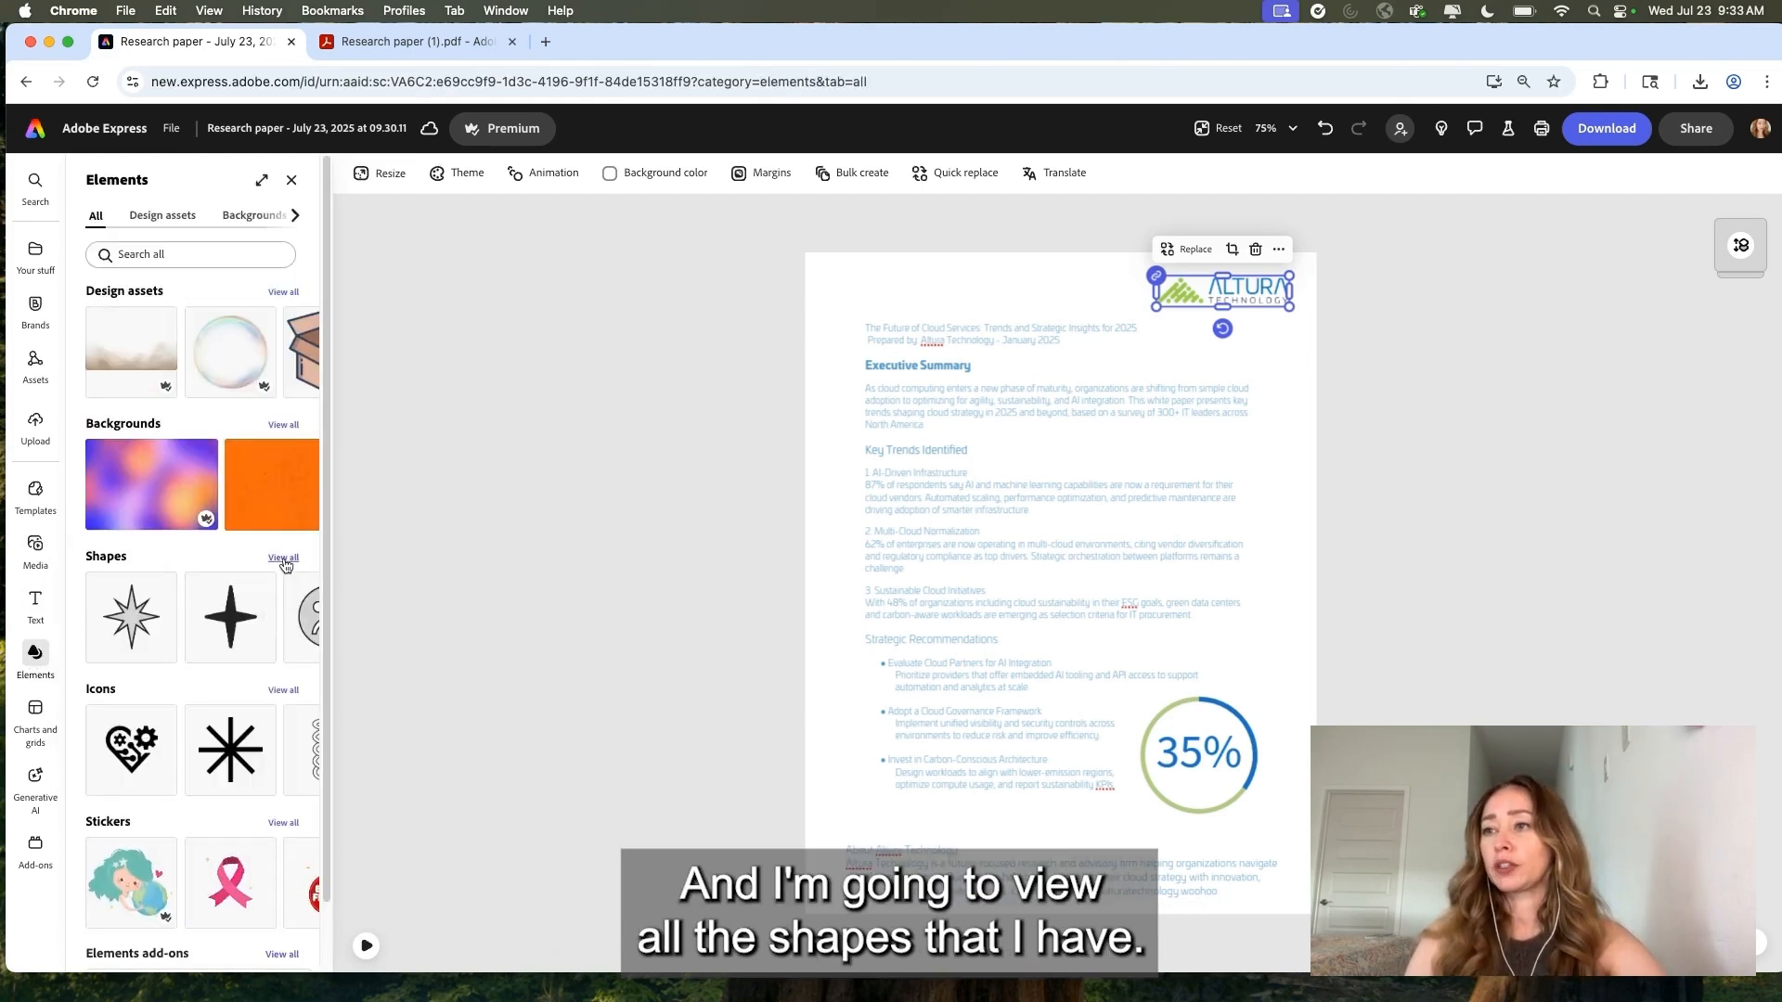
left_click(283, 560)
left_click_drag(131, 632, 878, 873)
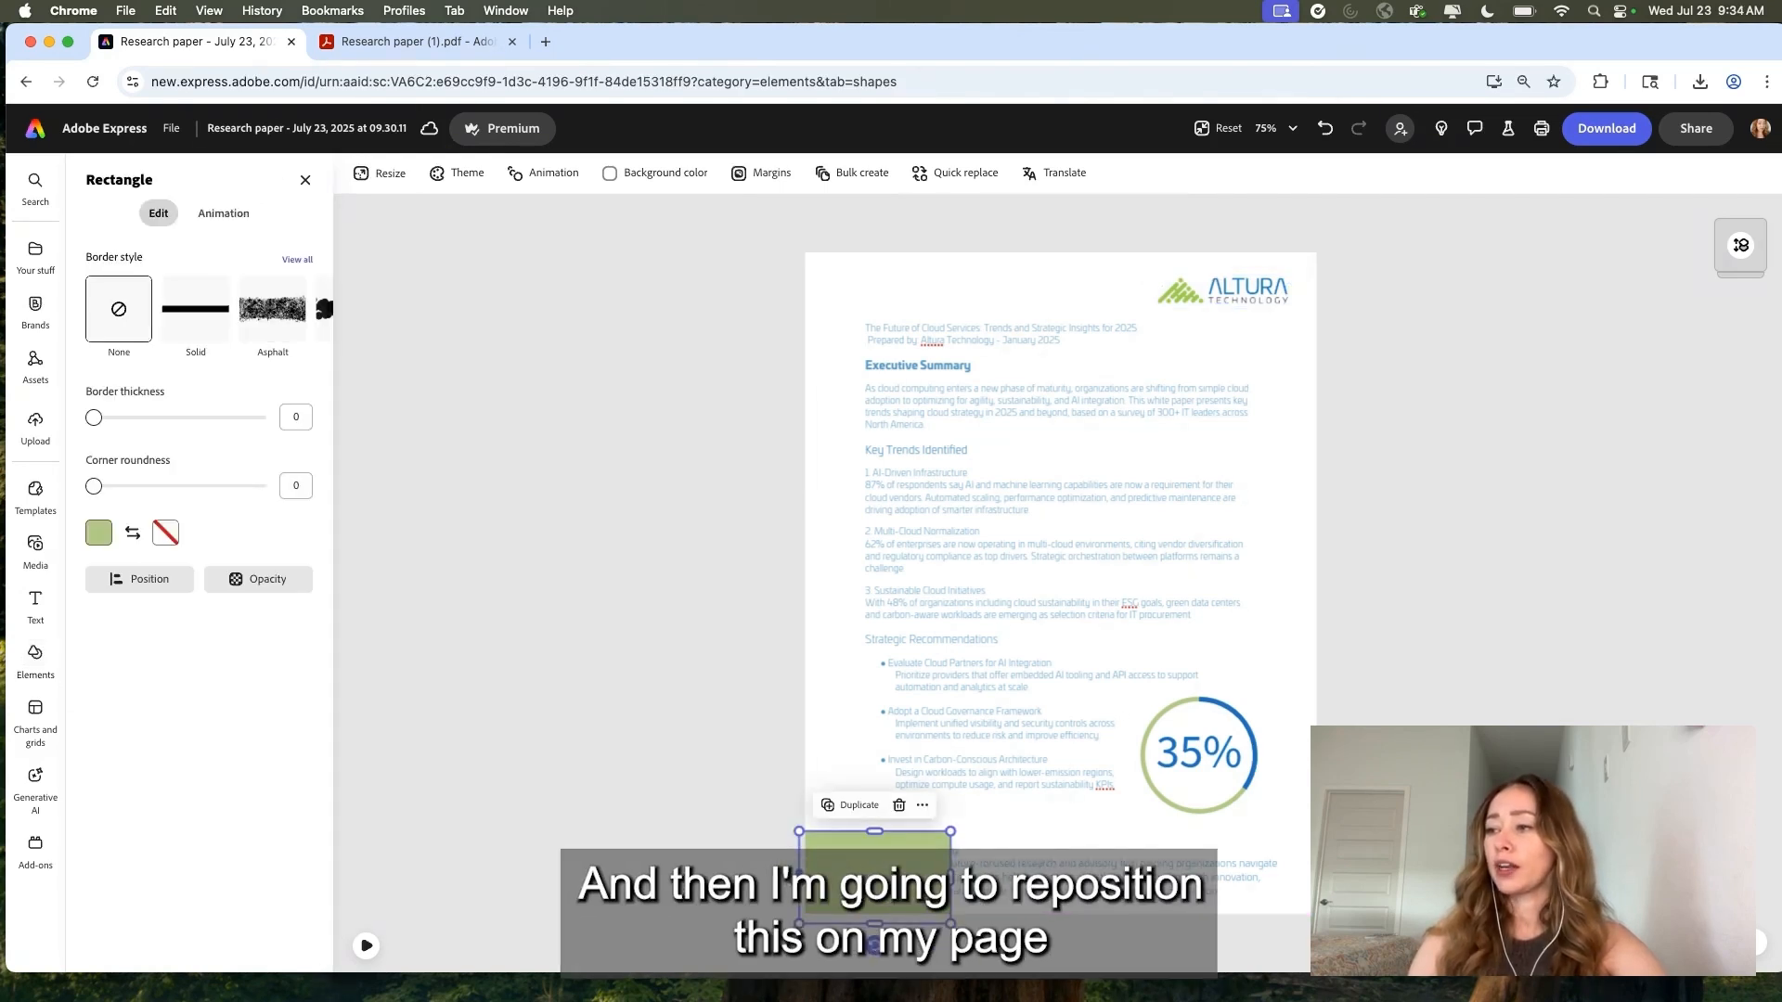
left_click_drag(799, 877, 766, 877)
left_click_drag(950, 877, 1302, 889)
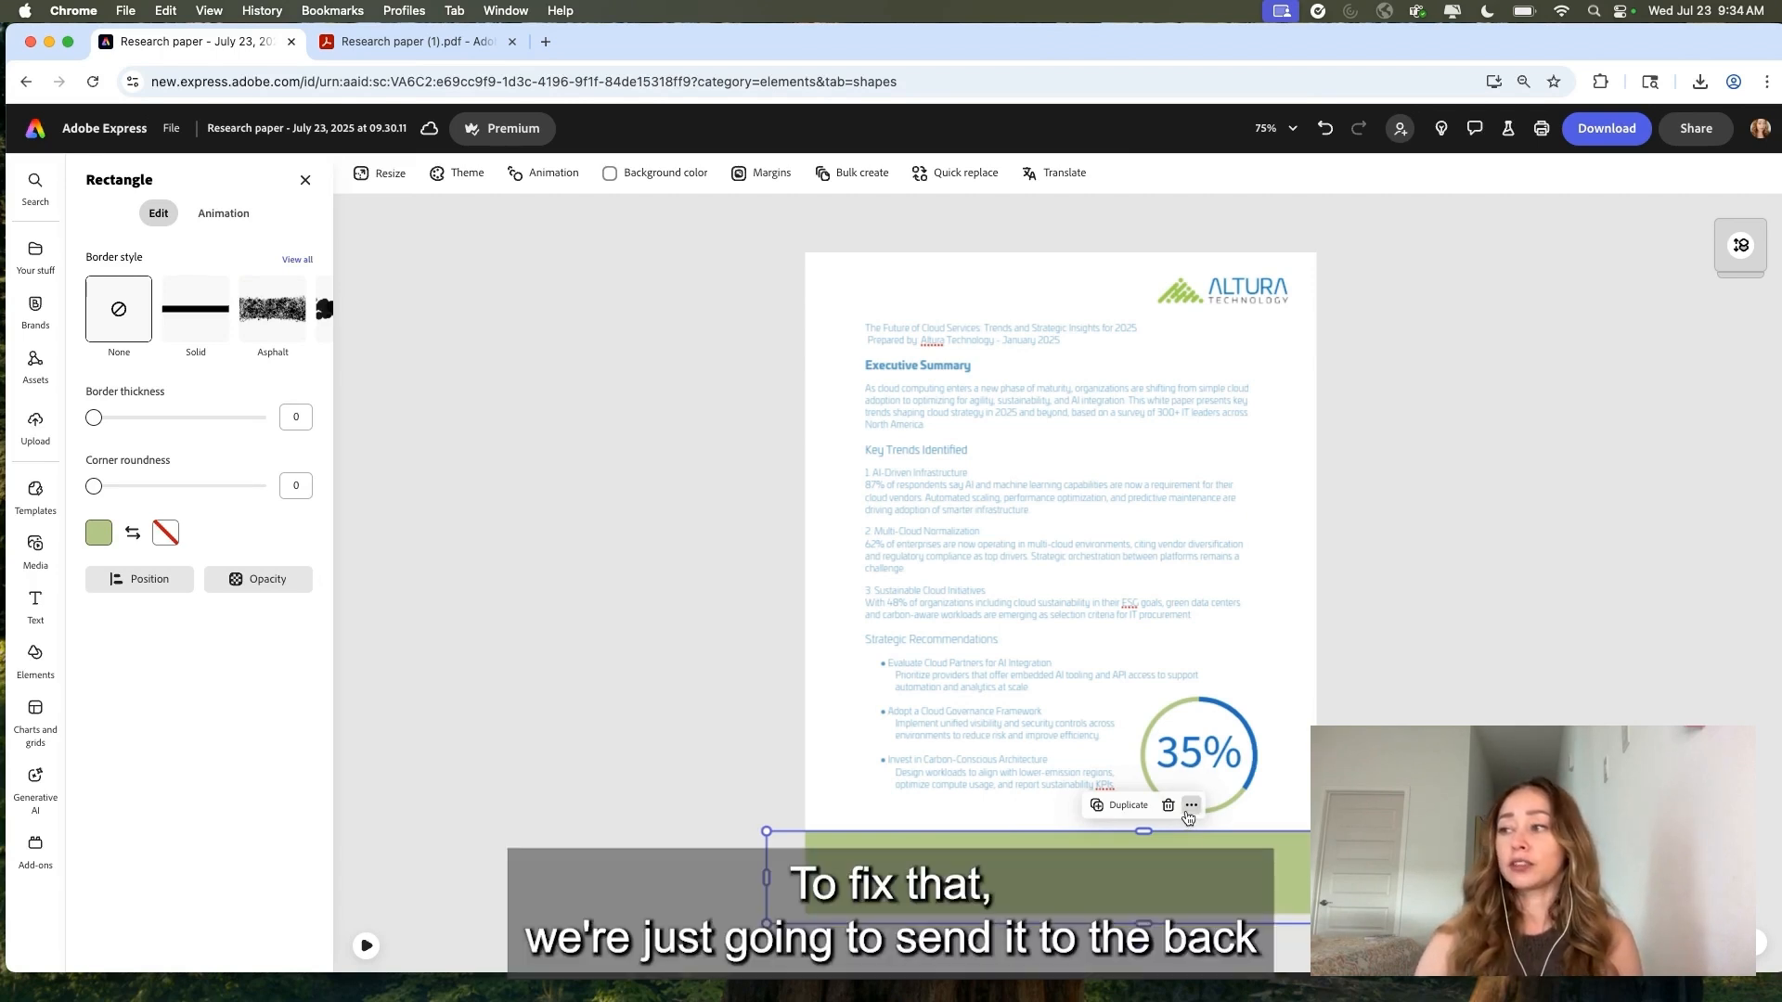
left_click(1190, 806)
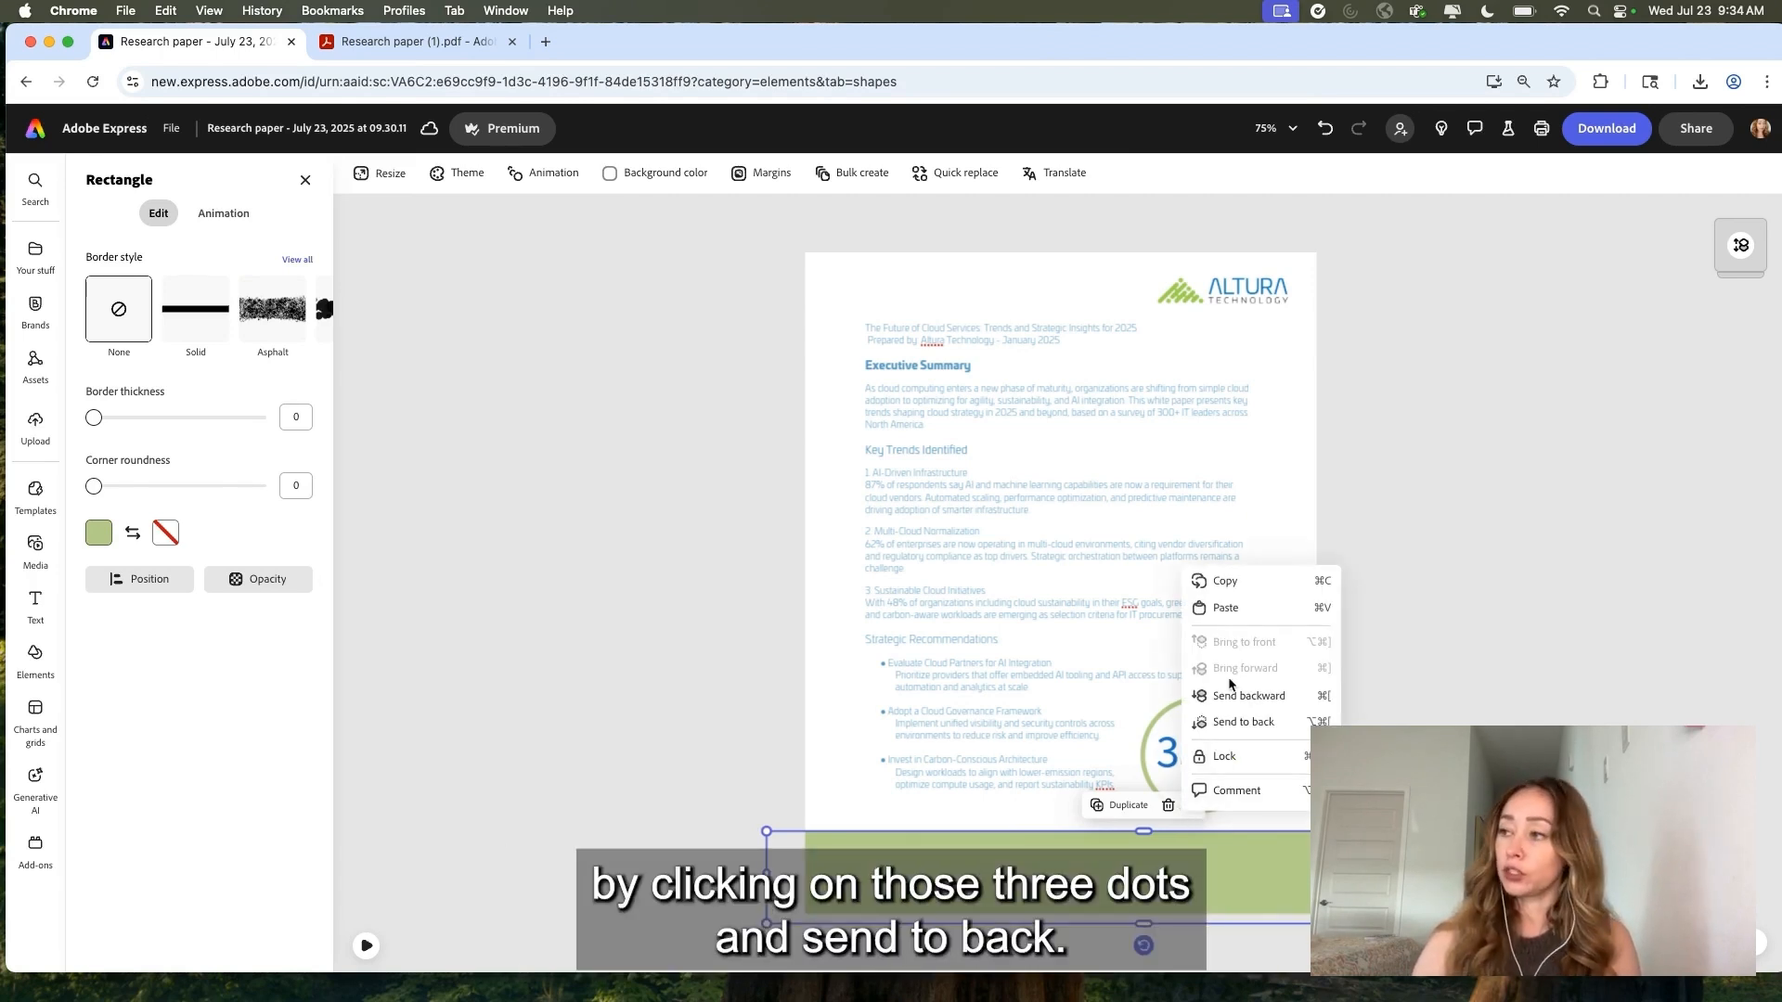
left_click(1235, 727)
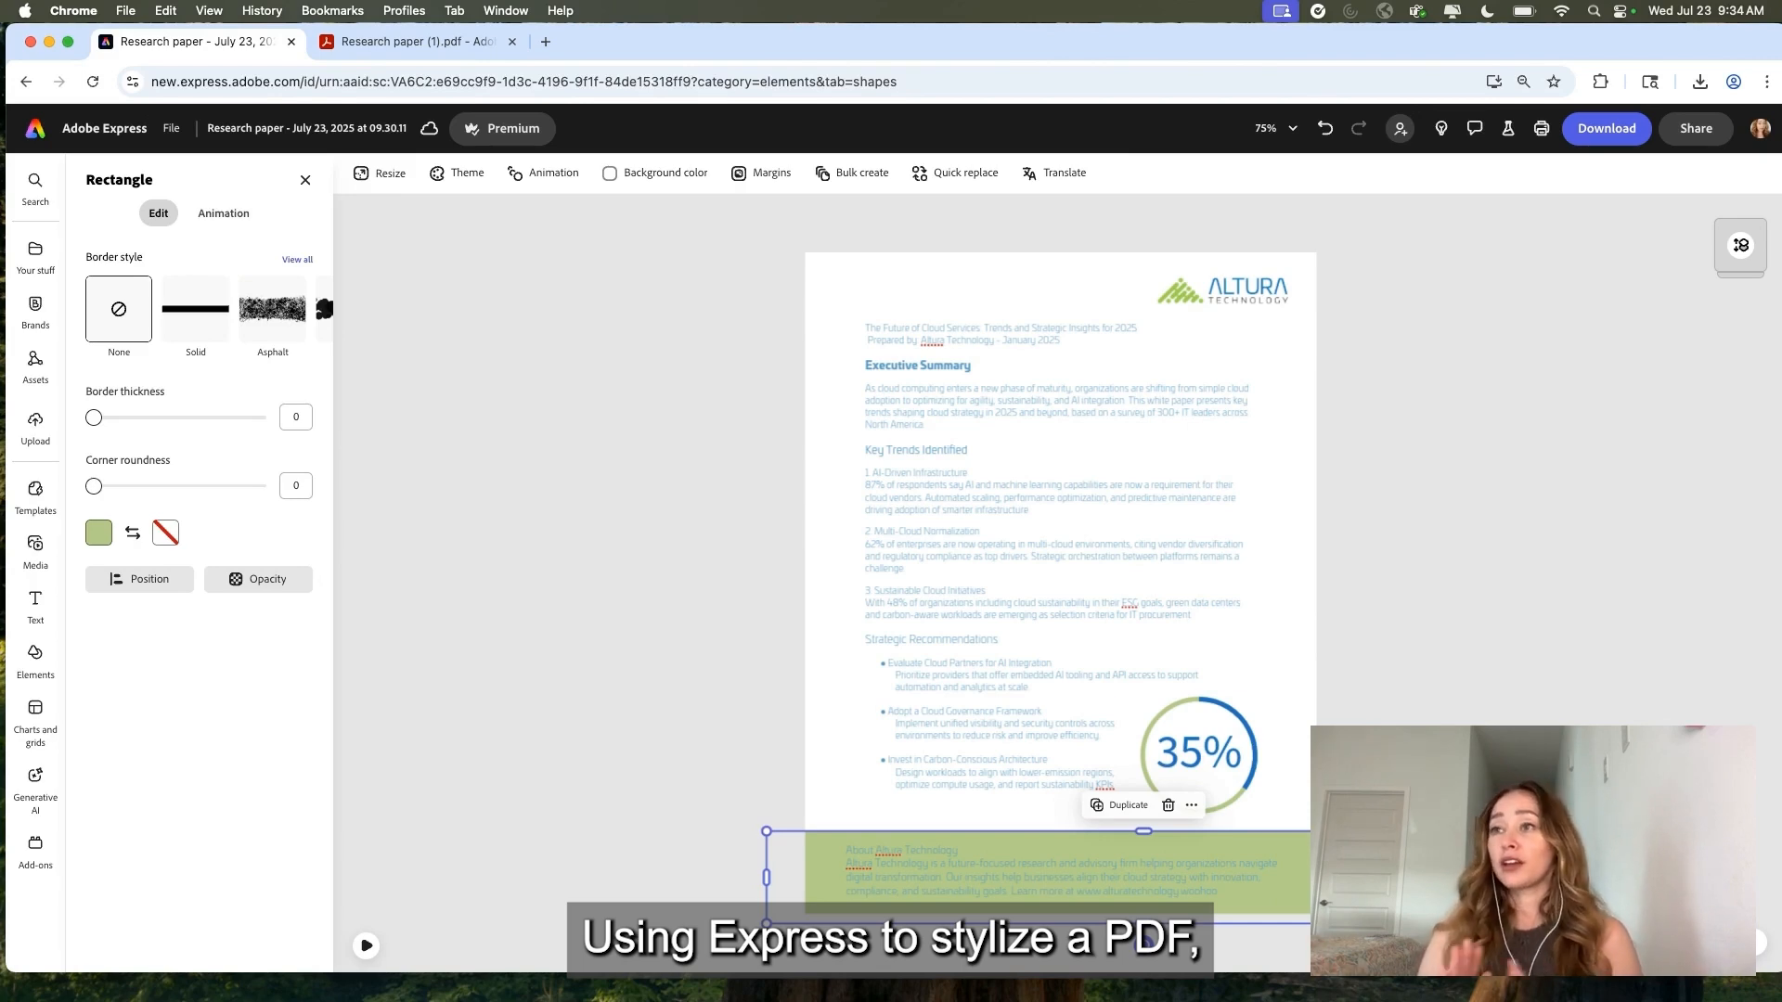
Compare the restyled page with the original research paper PDF in Acrobat, and return to the design
left_click(410, 44)
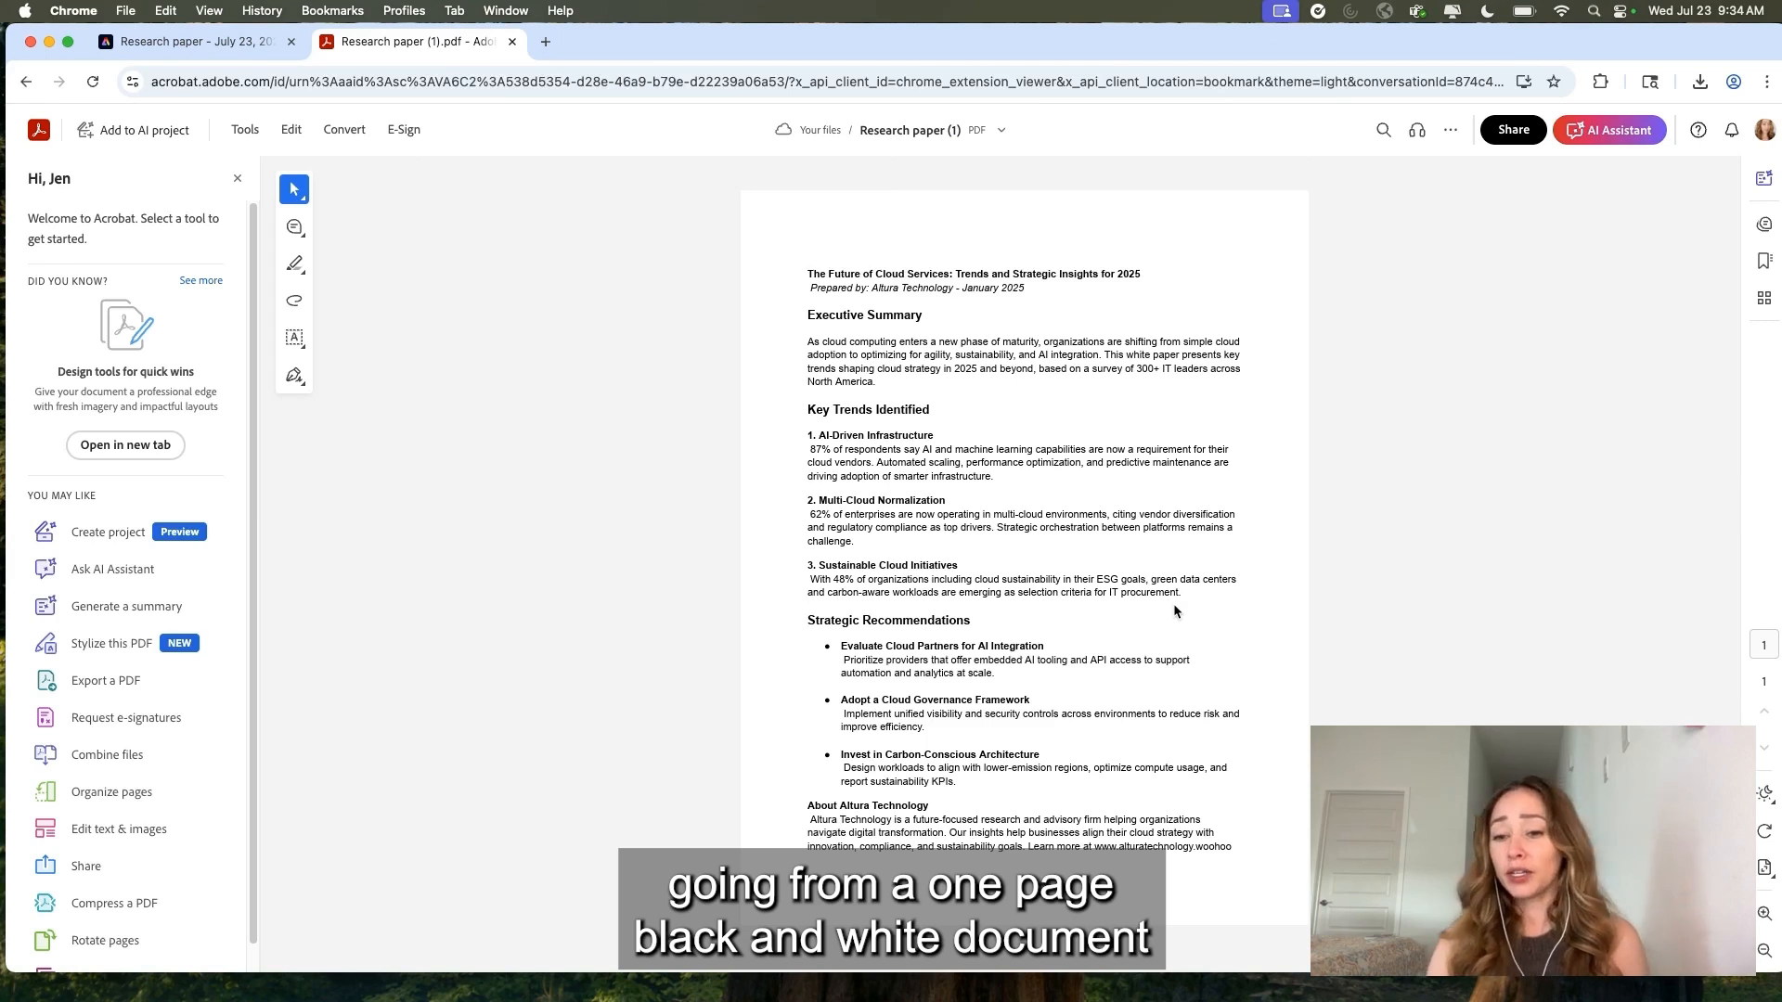
left_click(175, 53)
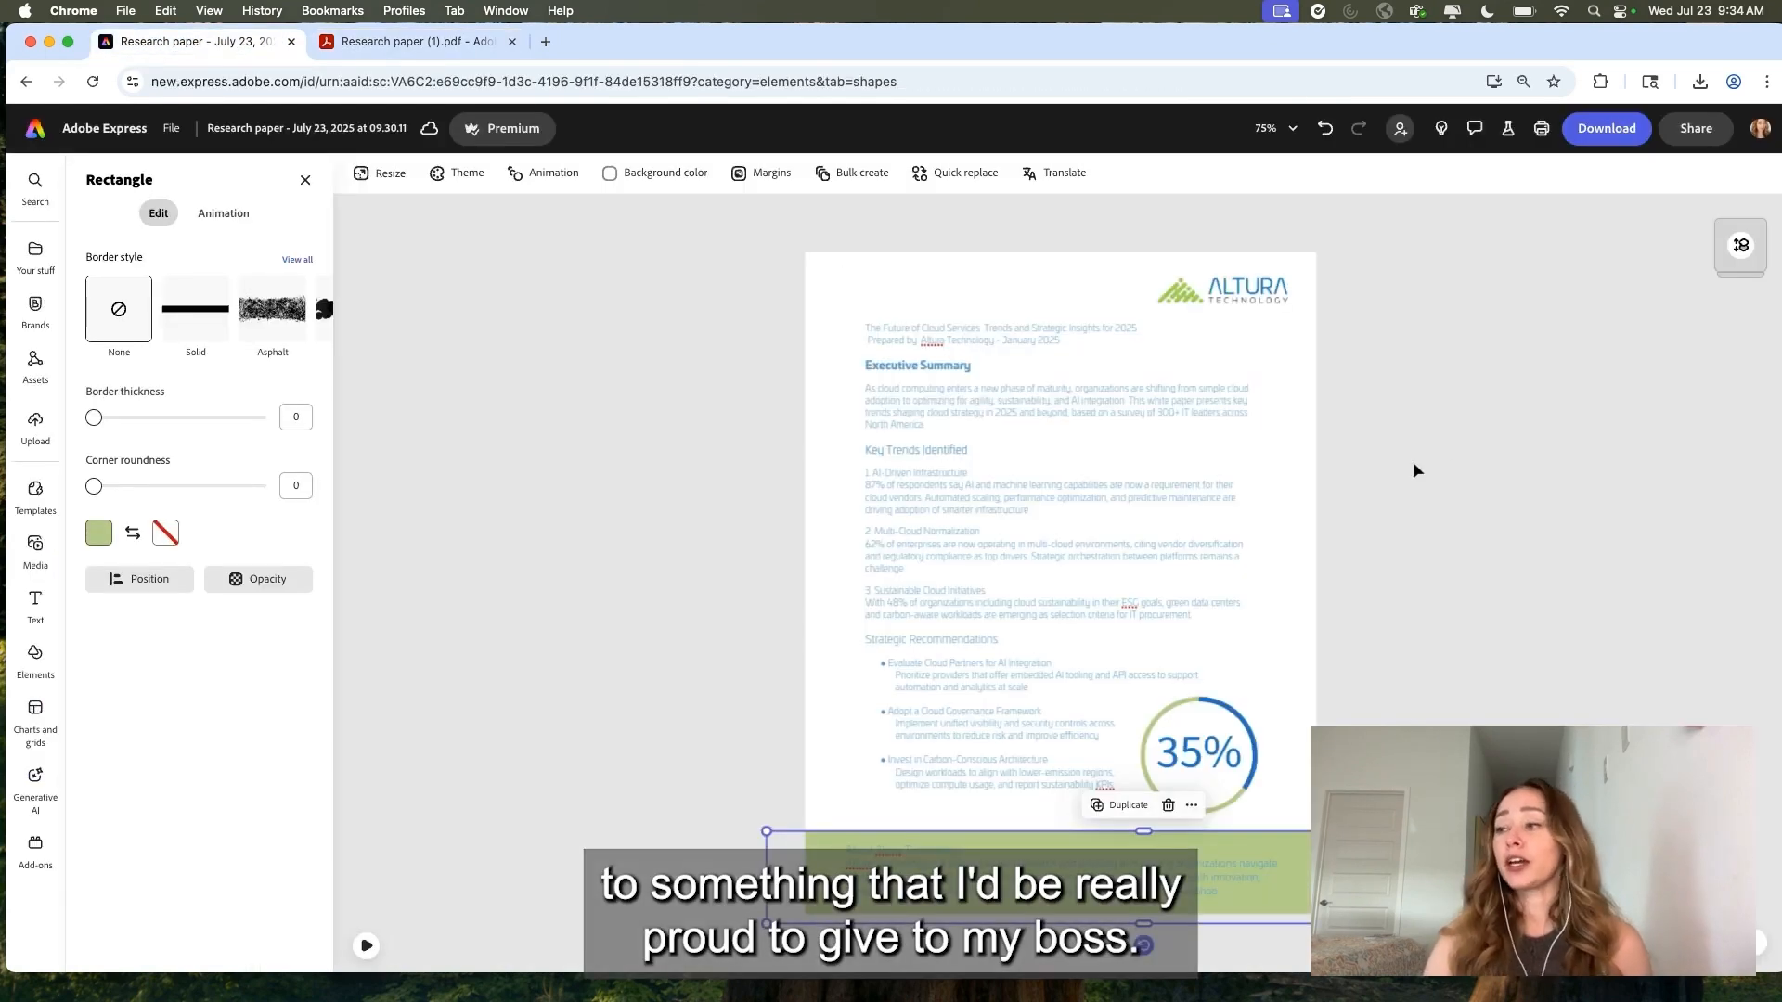
left_click(1452, 467)
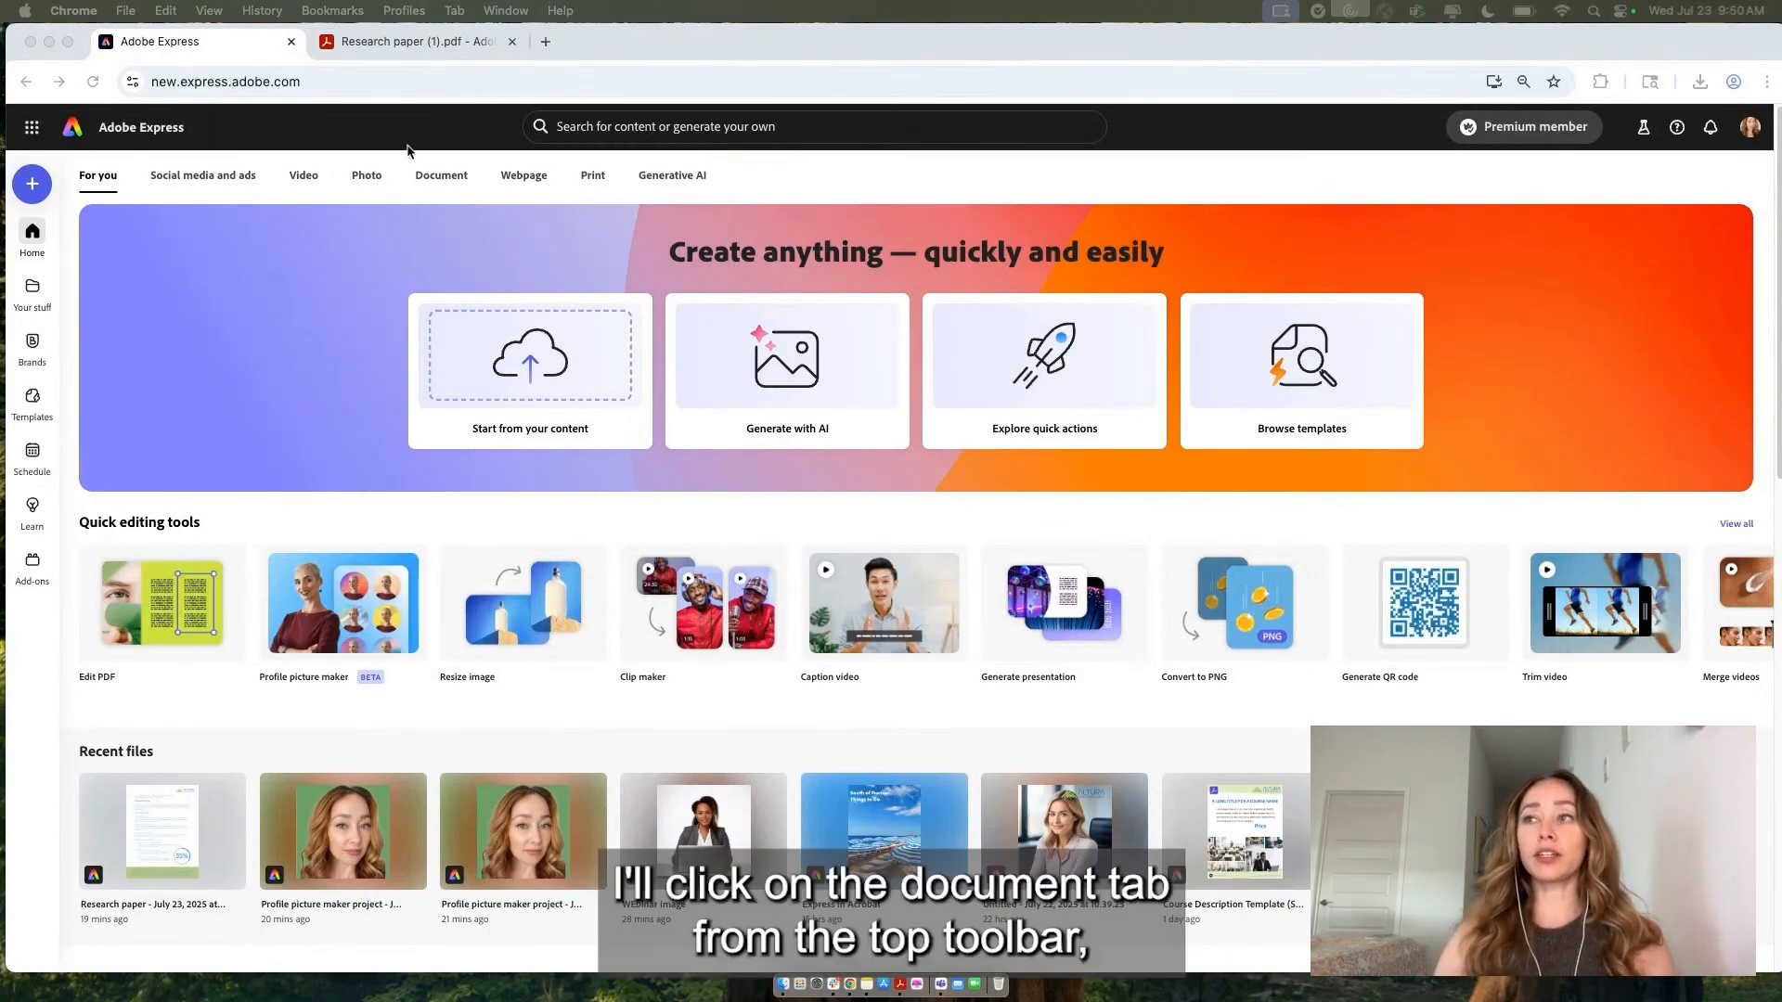
Start a new poster from the document types and search its templates for "a tech webinar"
left_click(440, 182)
left_click(440, 183)
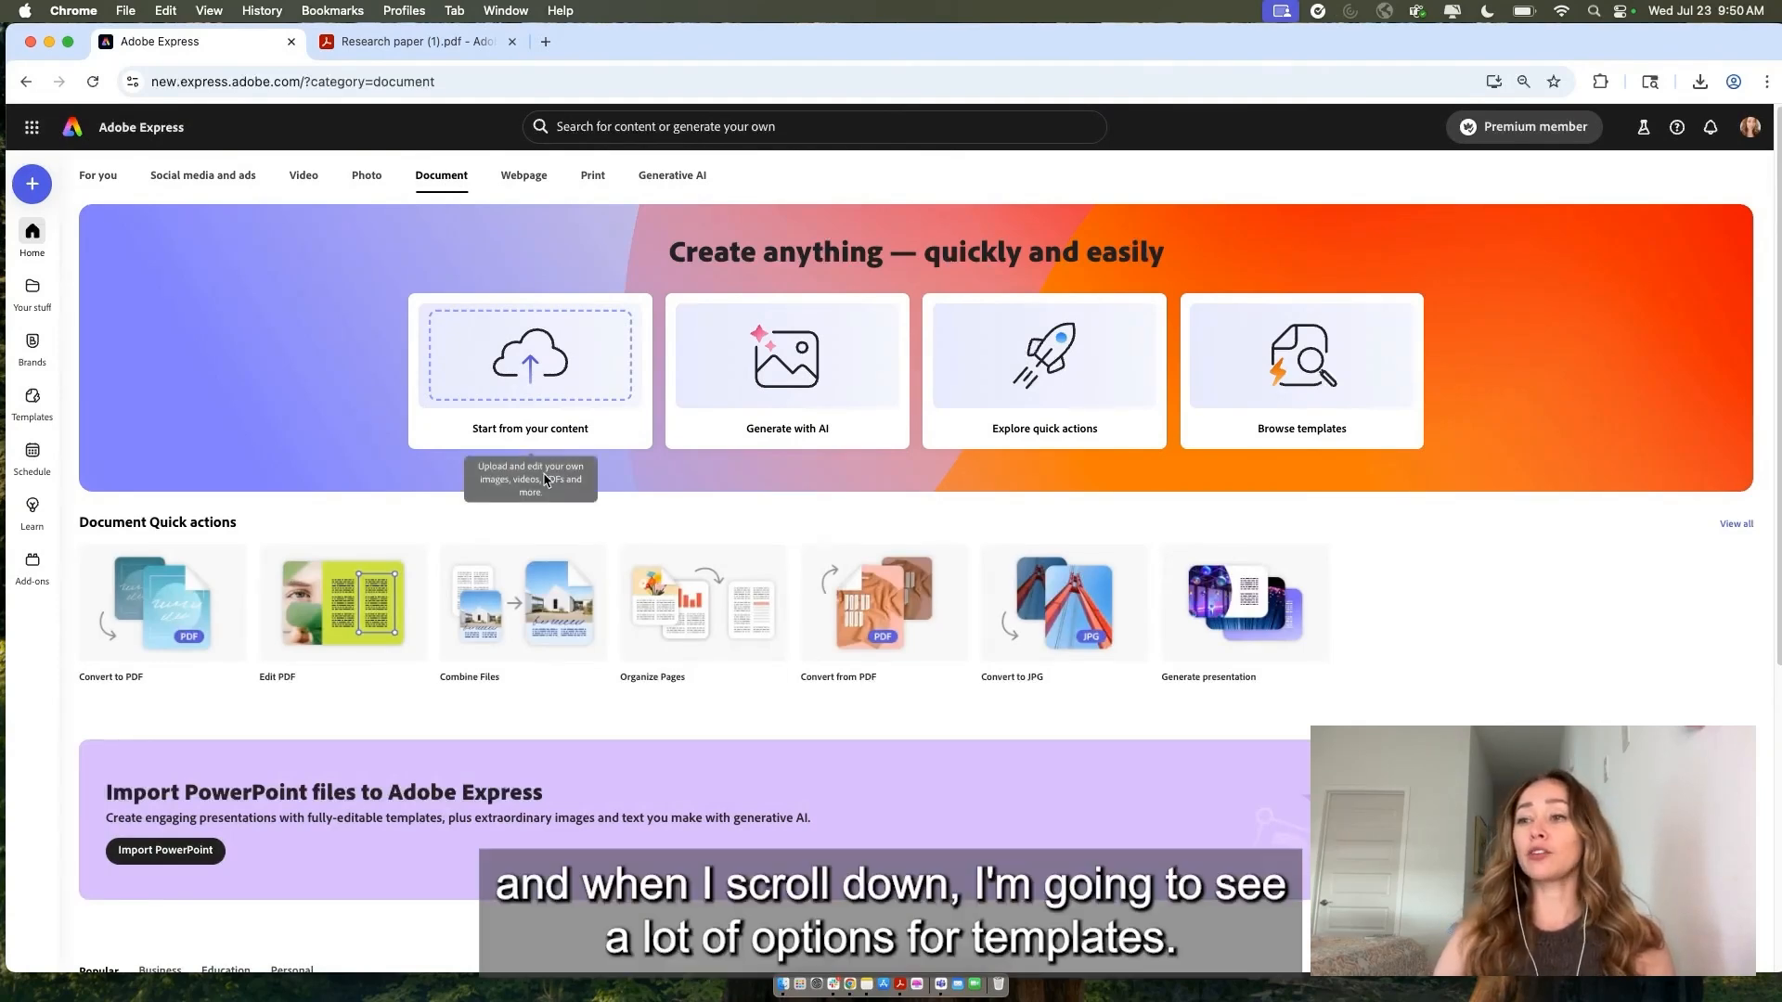
scroll(594, 491, "down", 5)
scroll(596, 499, "down", 1)
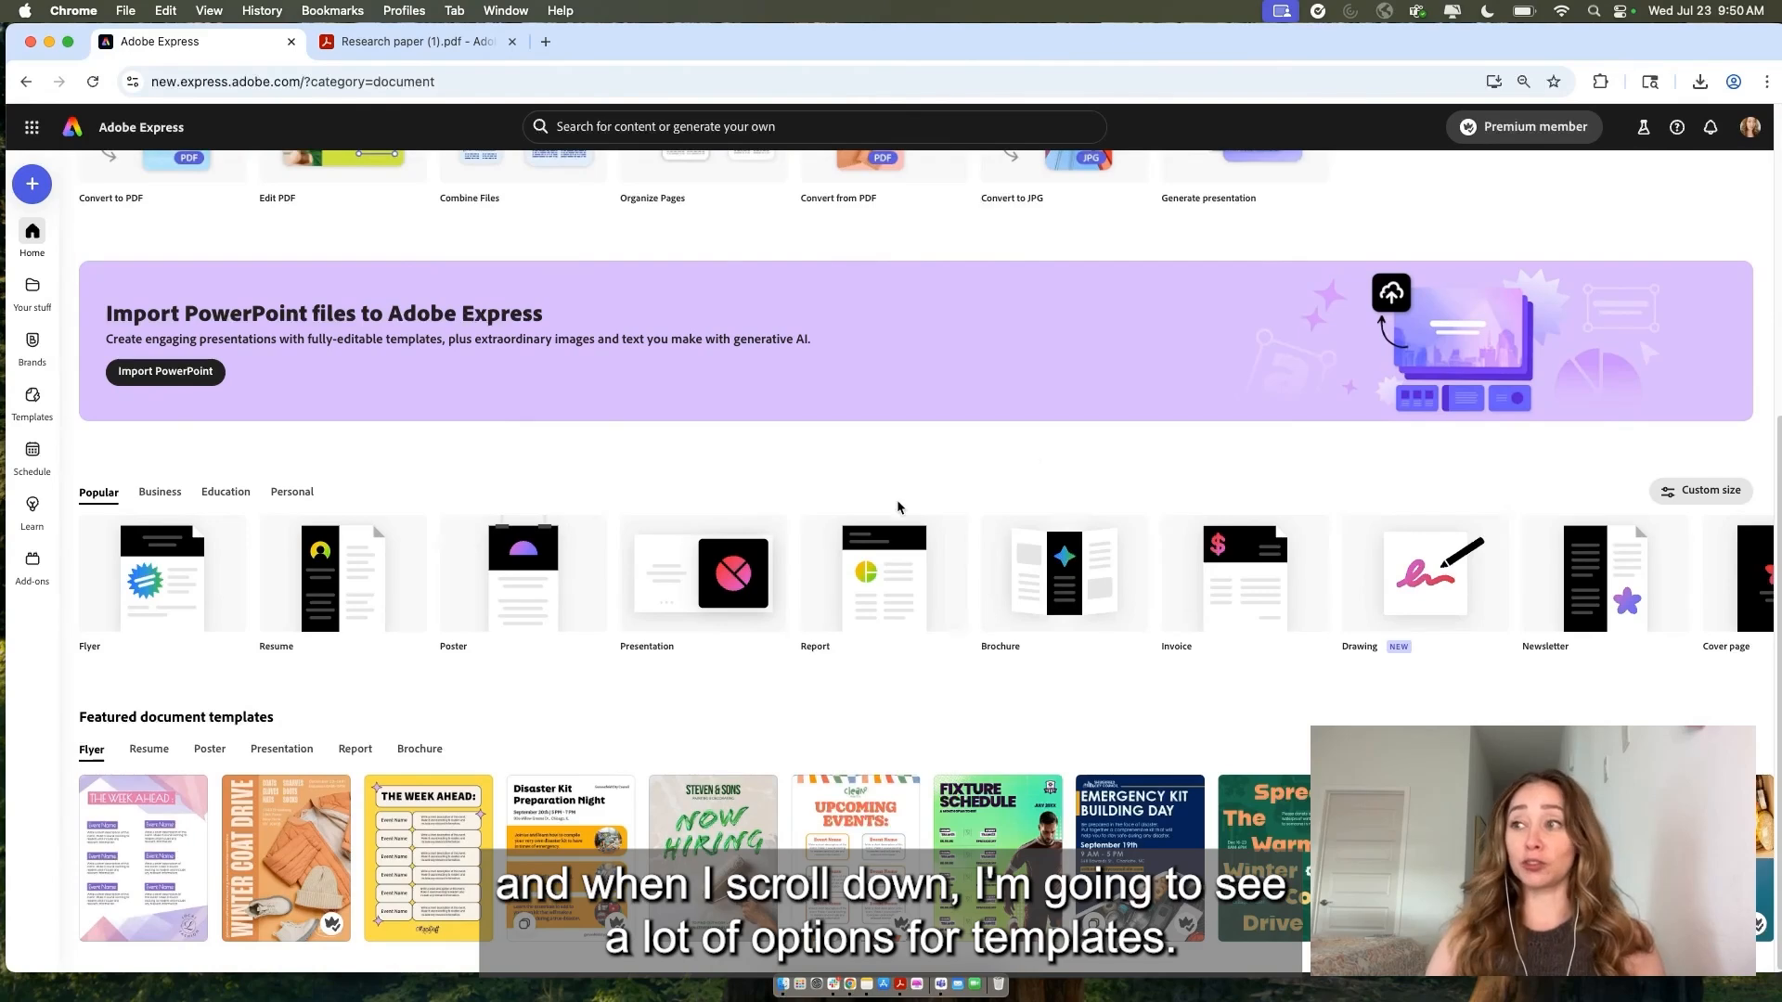
left_click(520, 613)
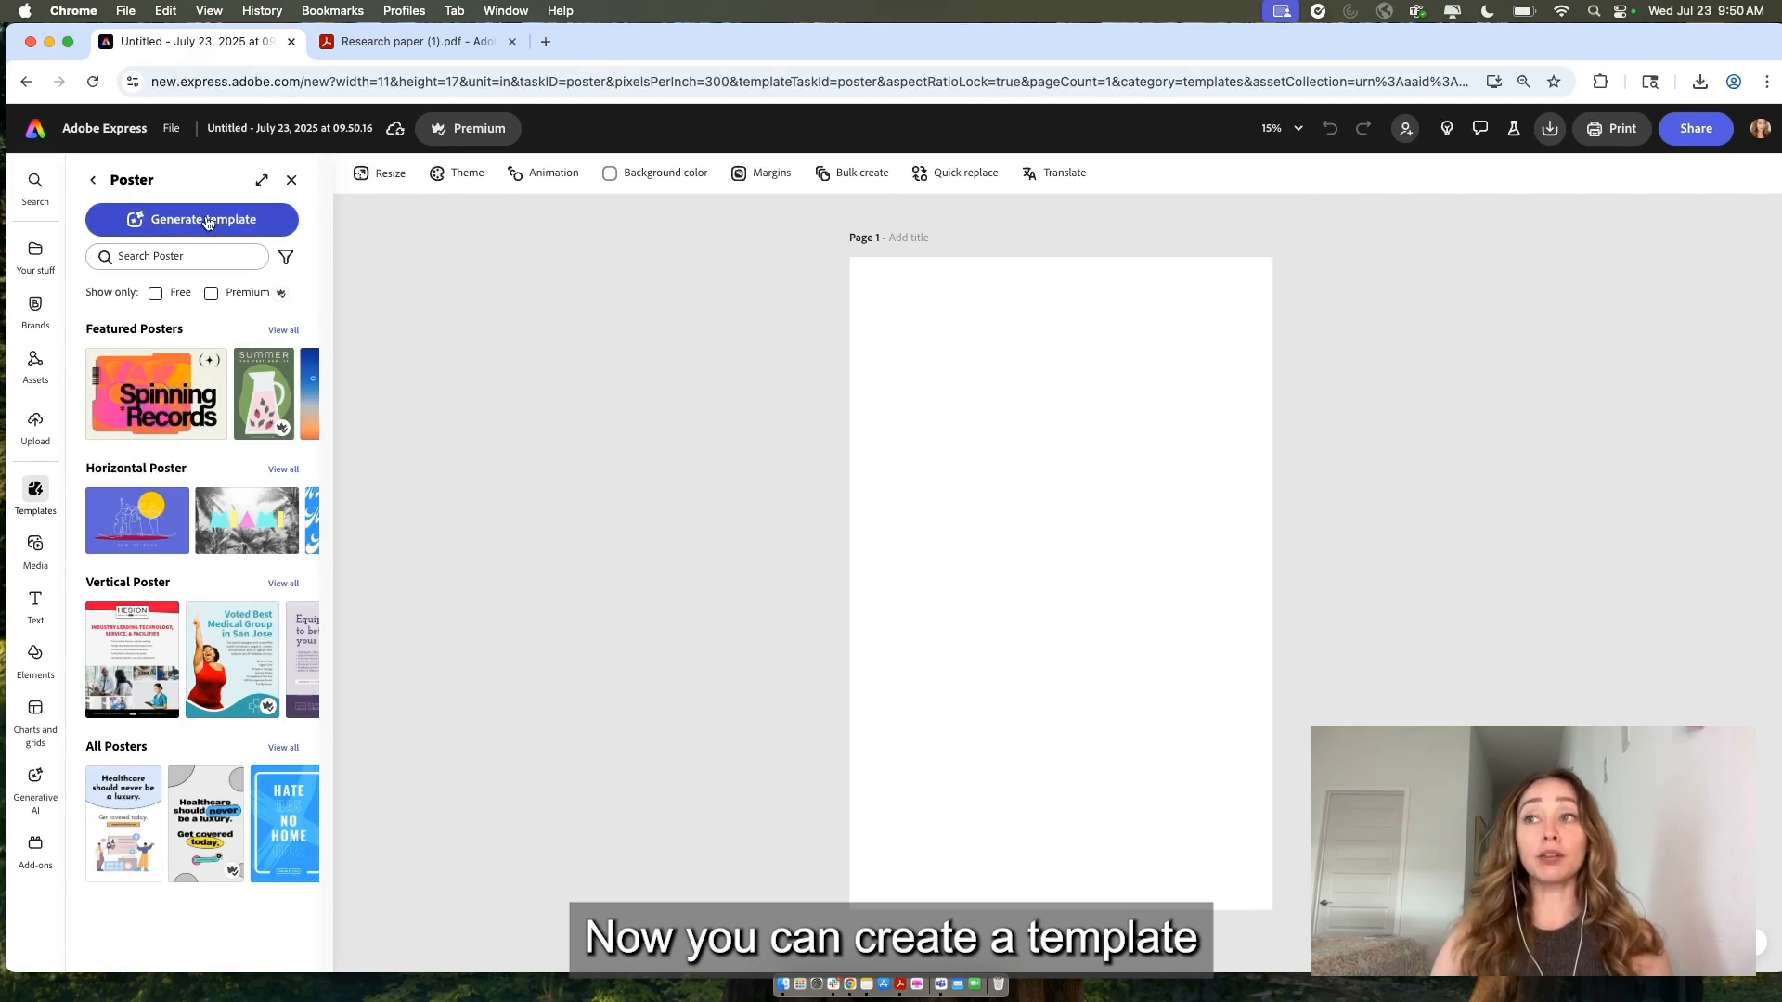
left_click(150, 256)
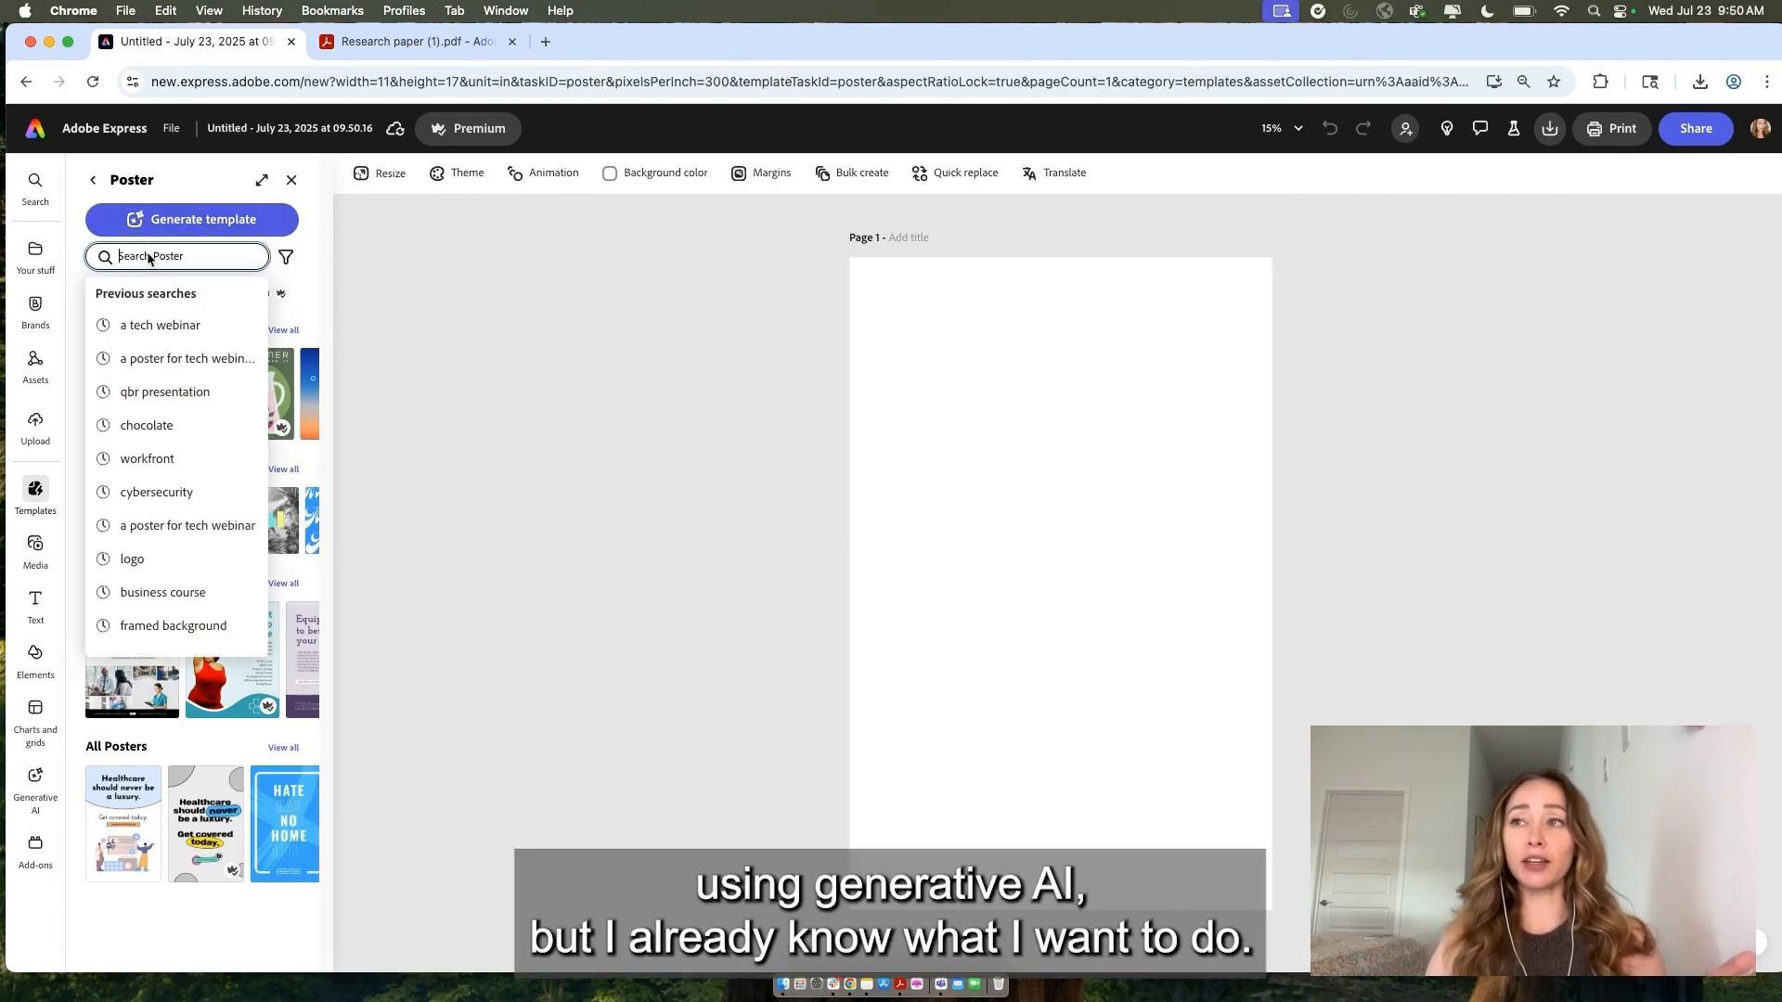
left_click(144, 326)
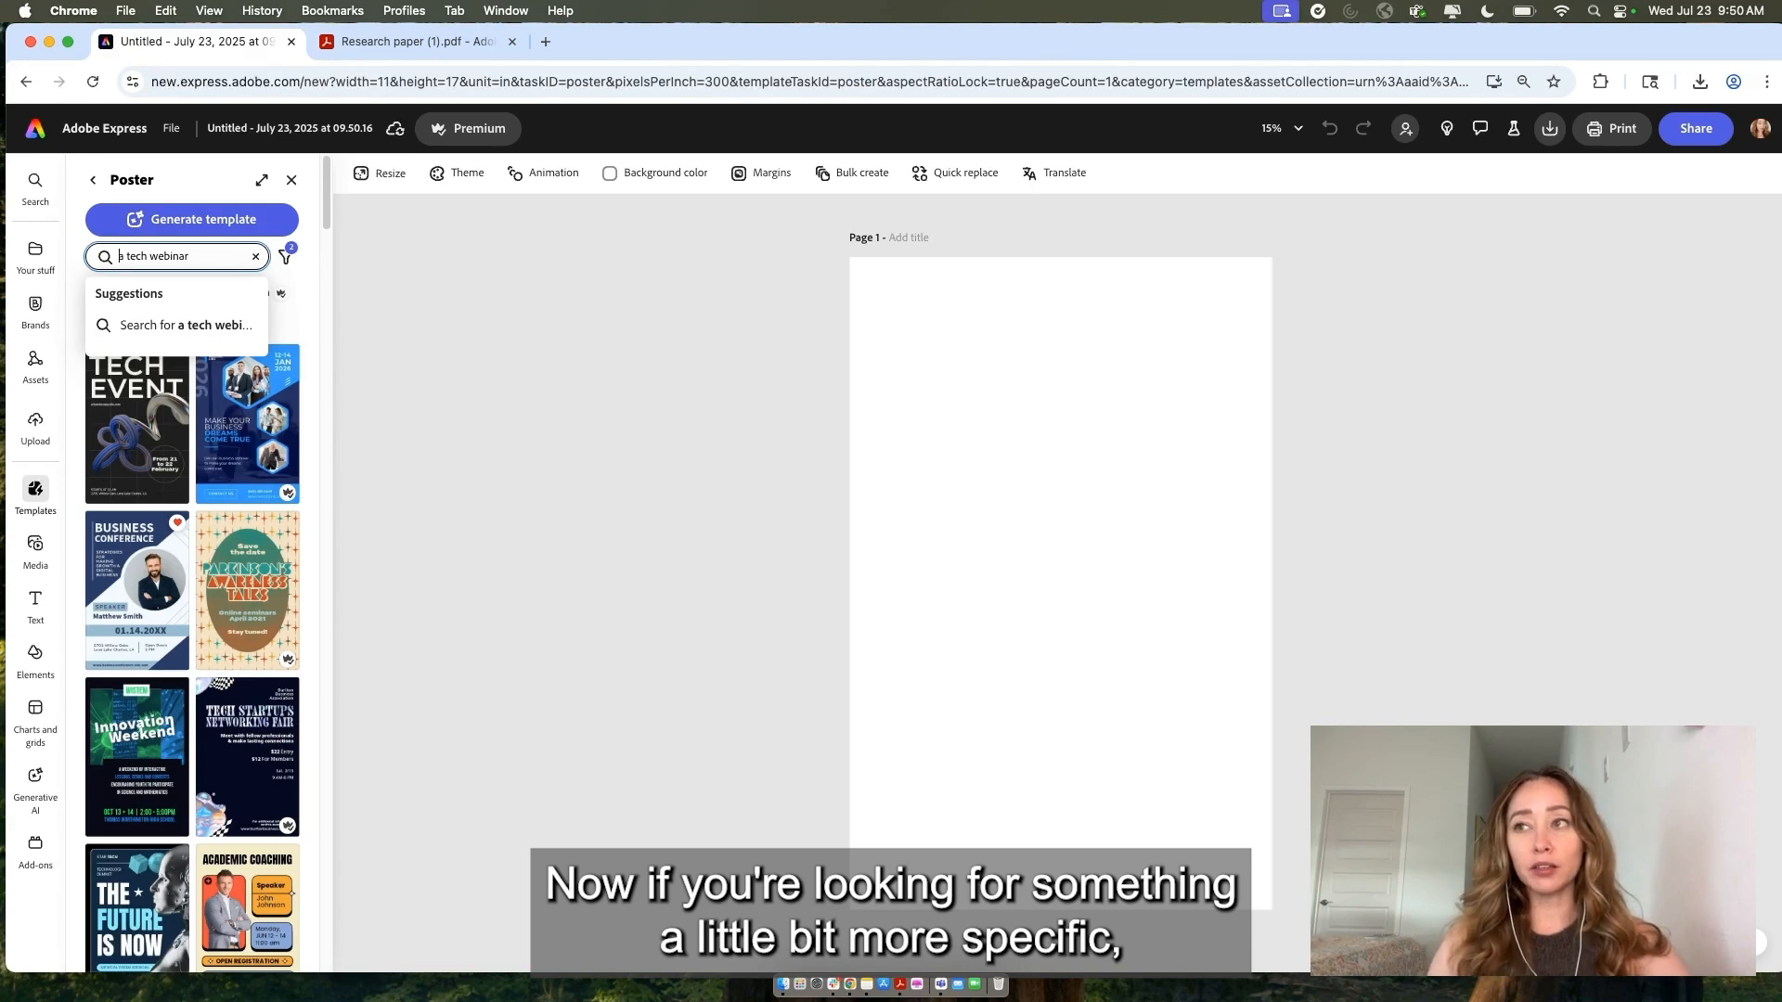
Look through the output types in the template filters, and load the Business Conference poster template onto the page
left_click(303, 249)
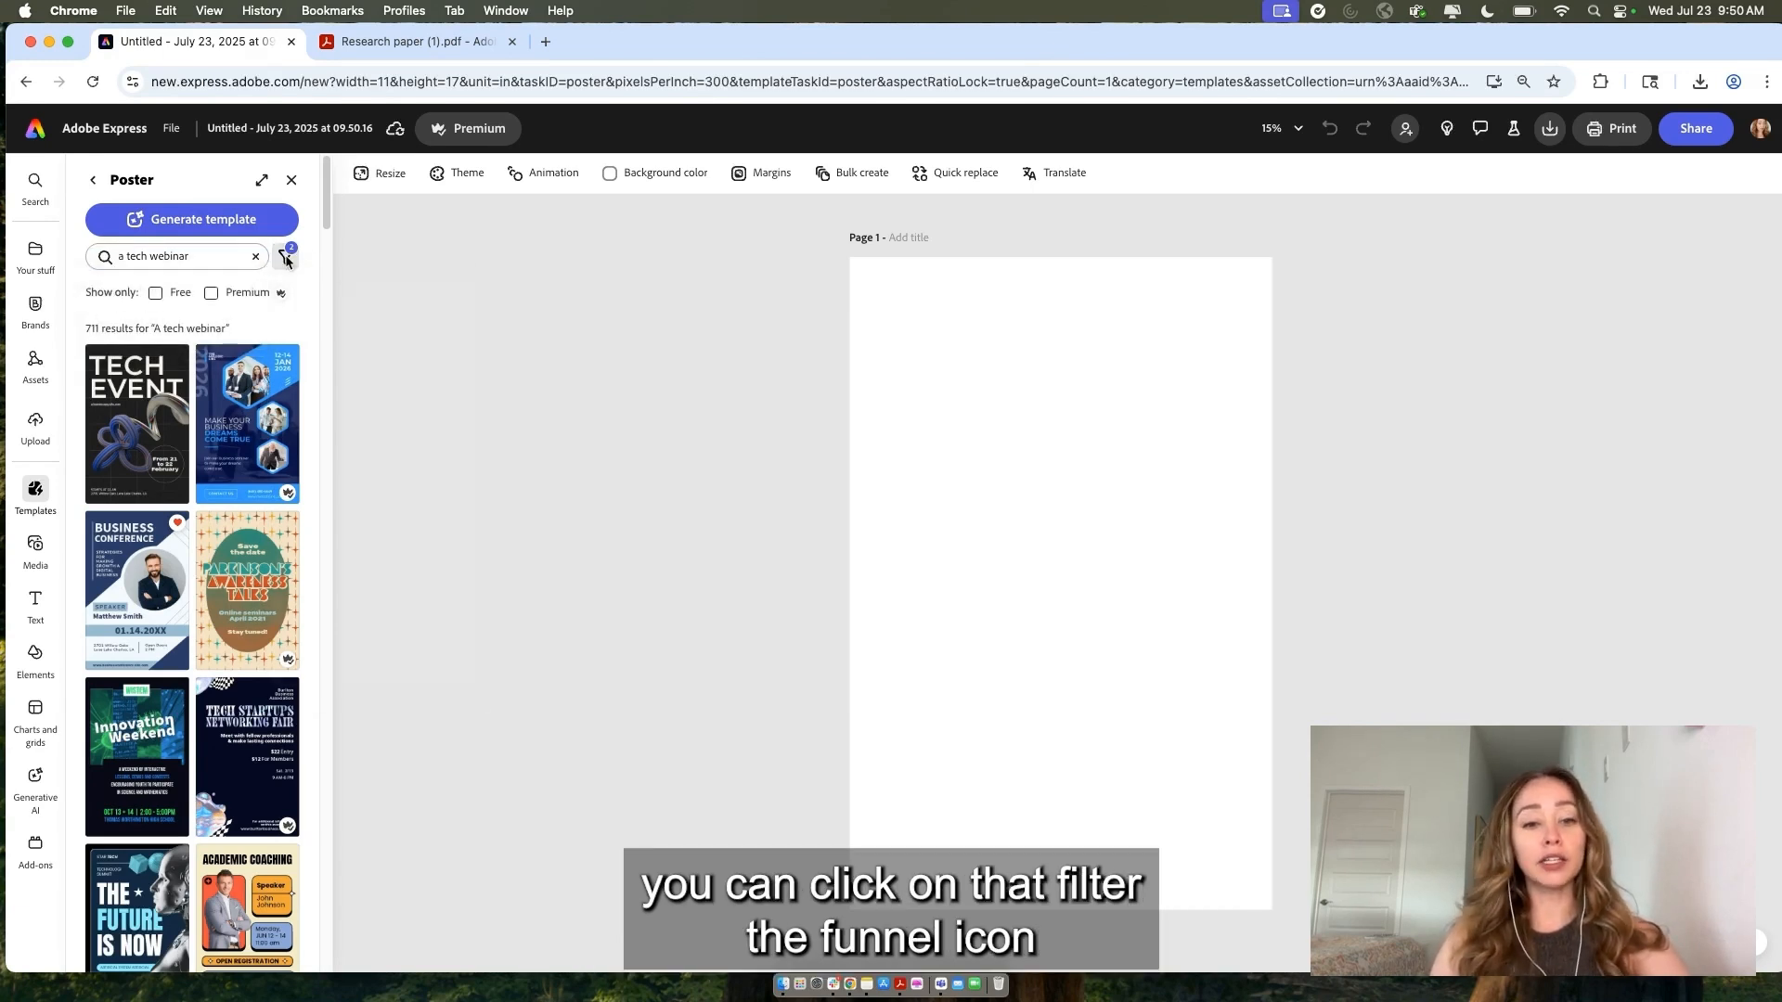
left_click(286, 259)
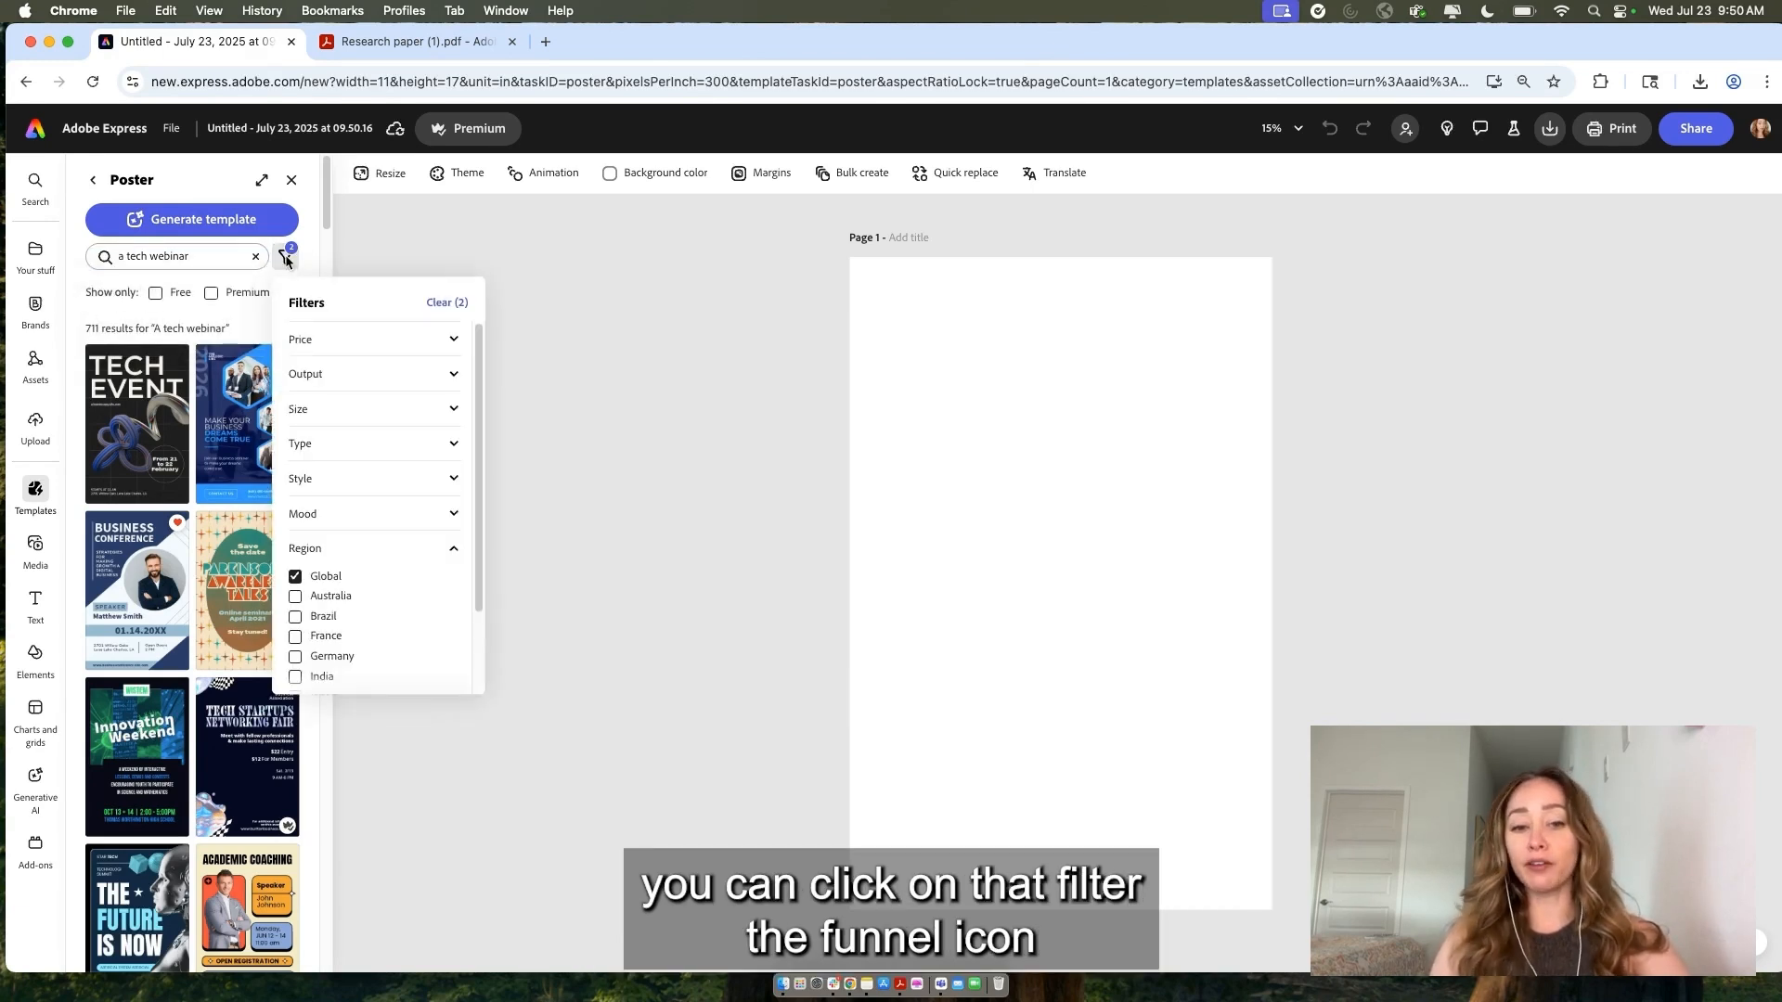
left_click(349, 382)
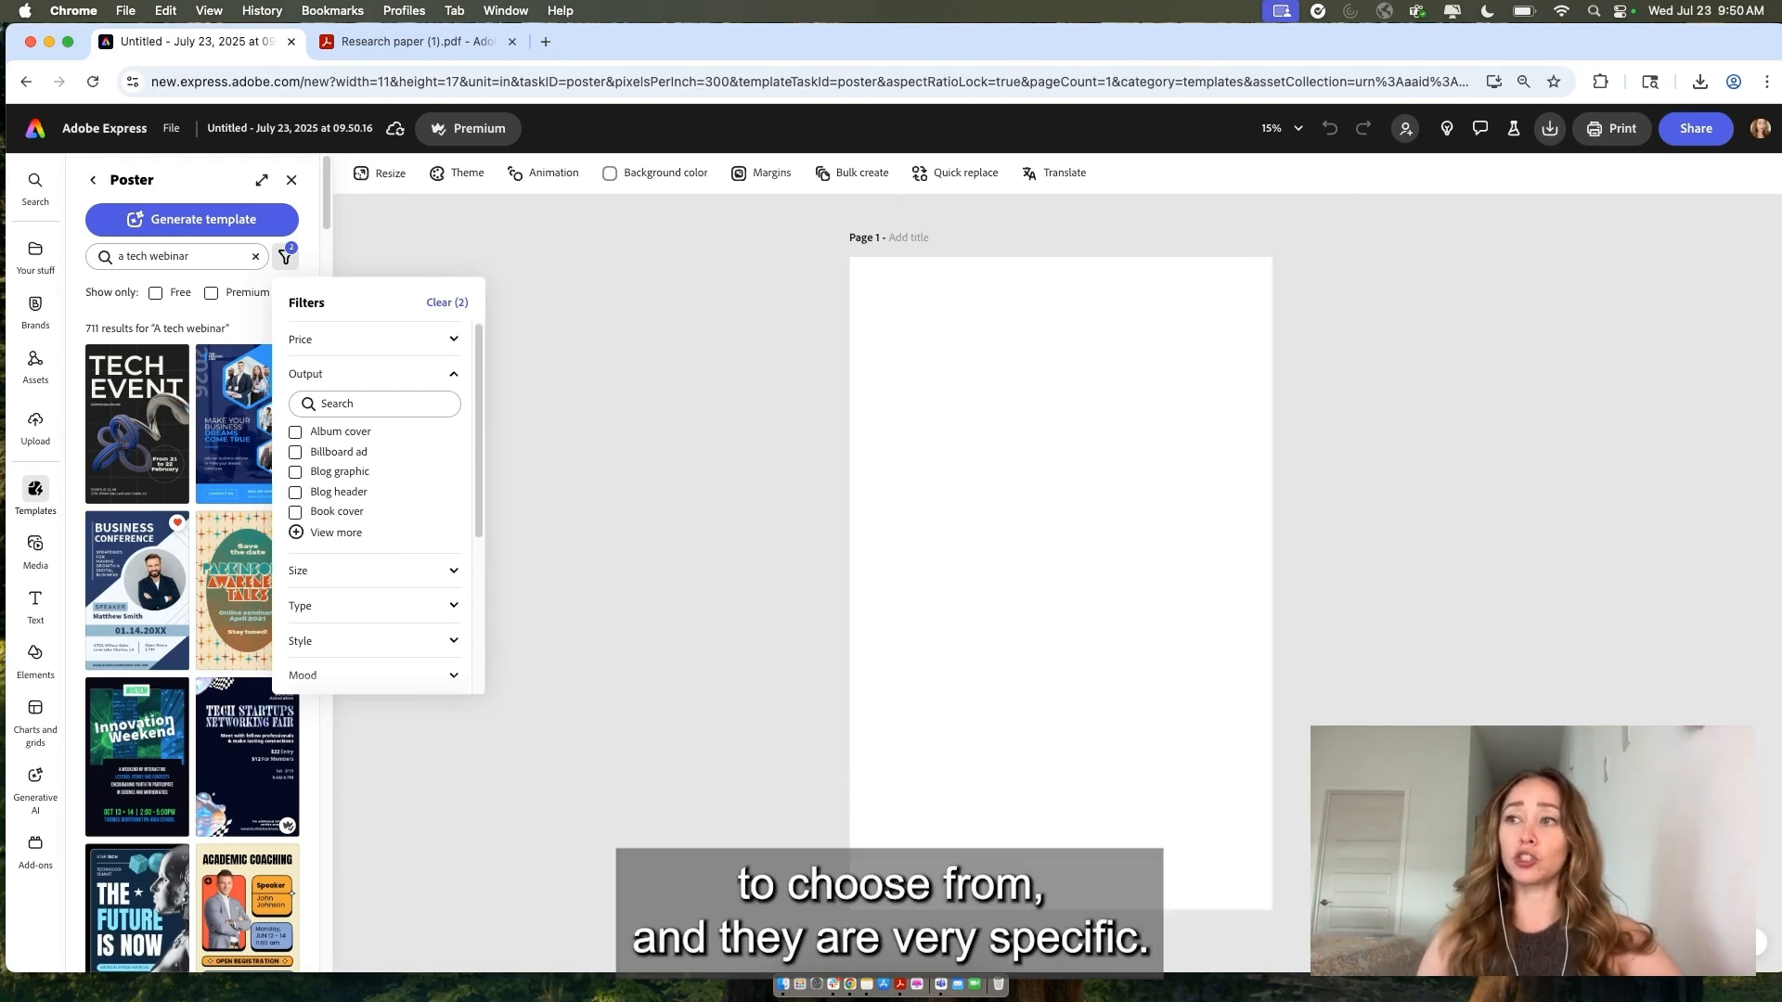
left_click(337, 536)
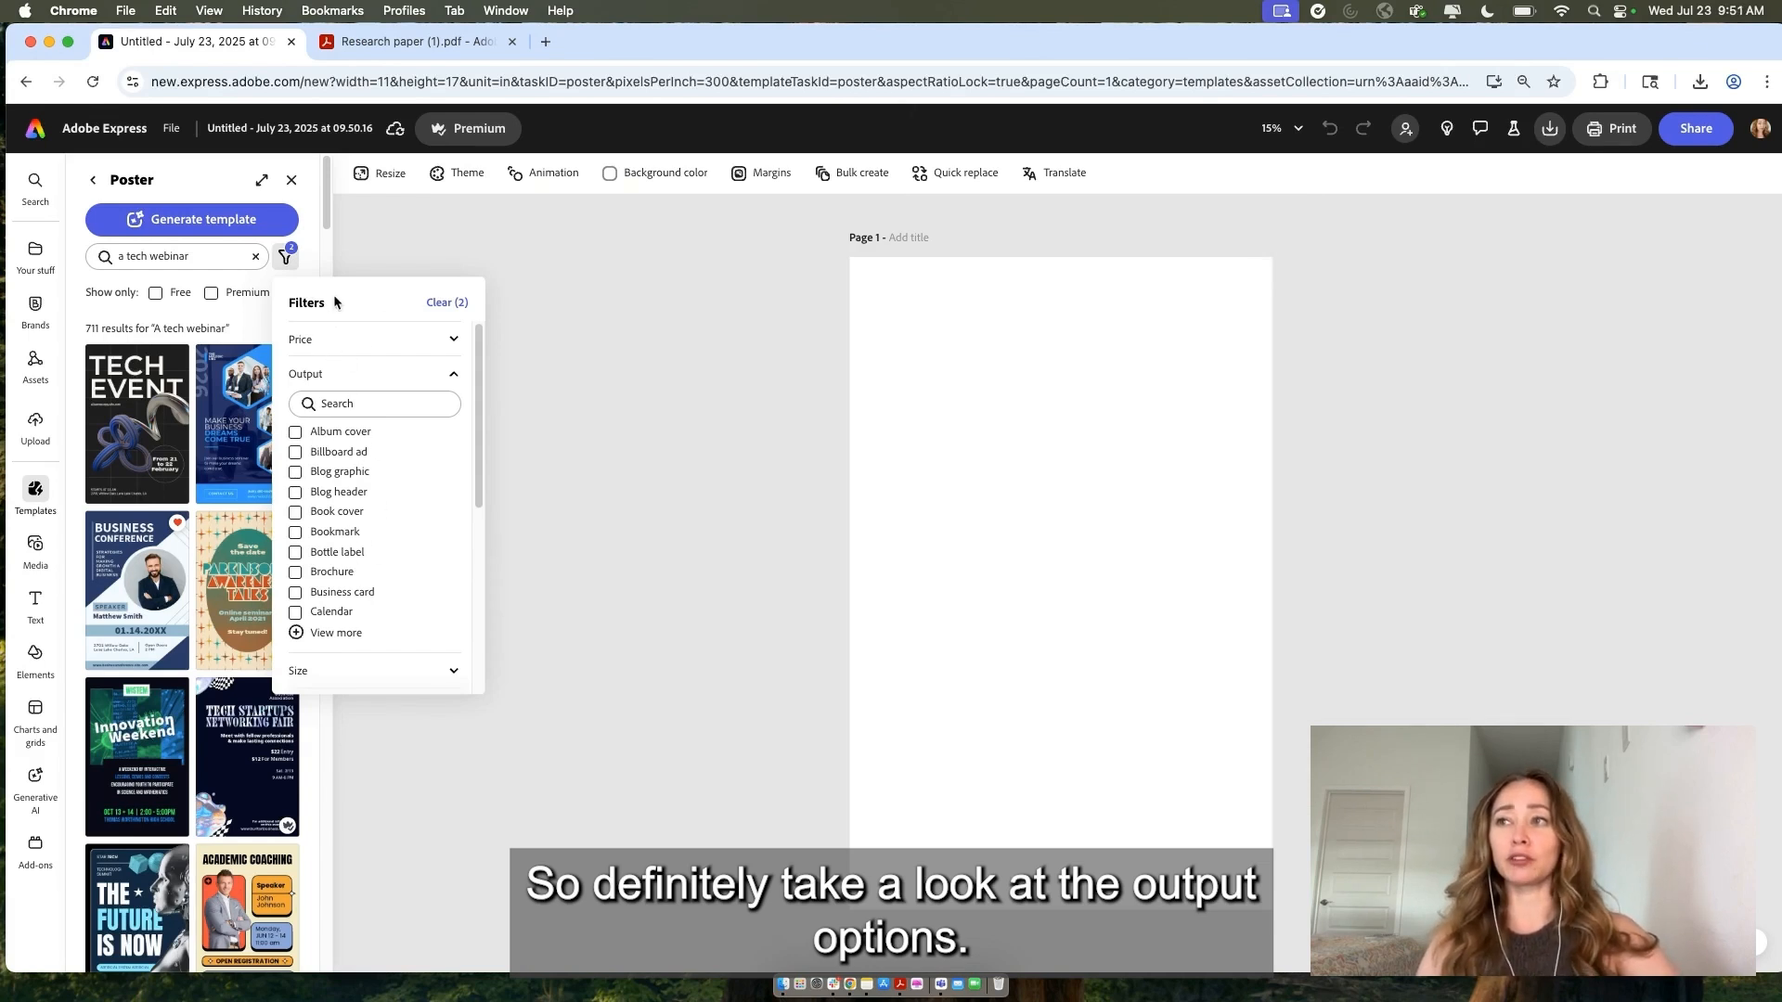
left_click(288, 259)
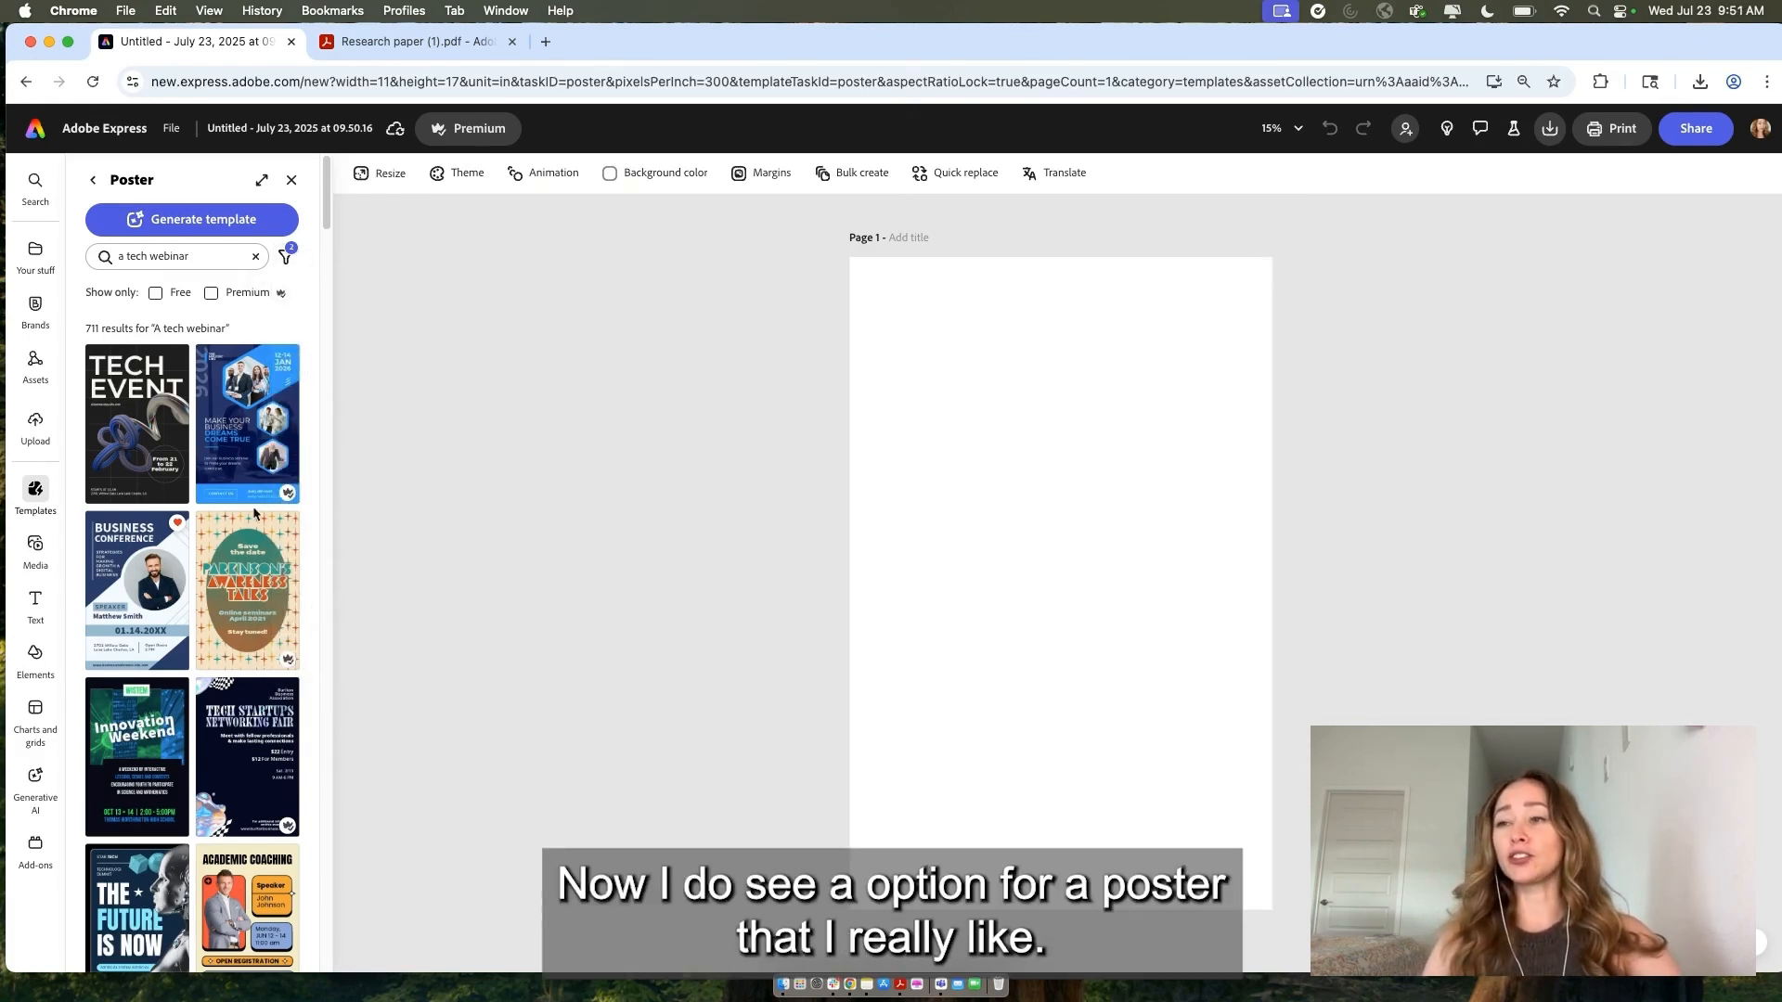
left_click(133, 617)
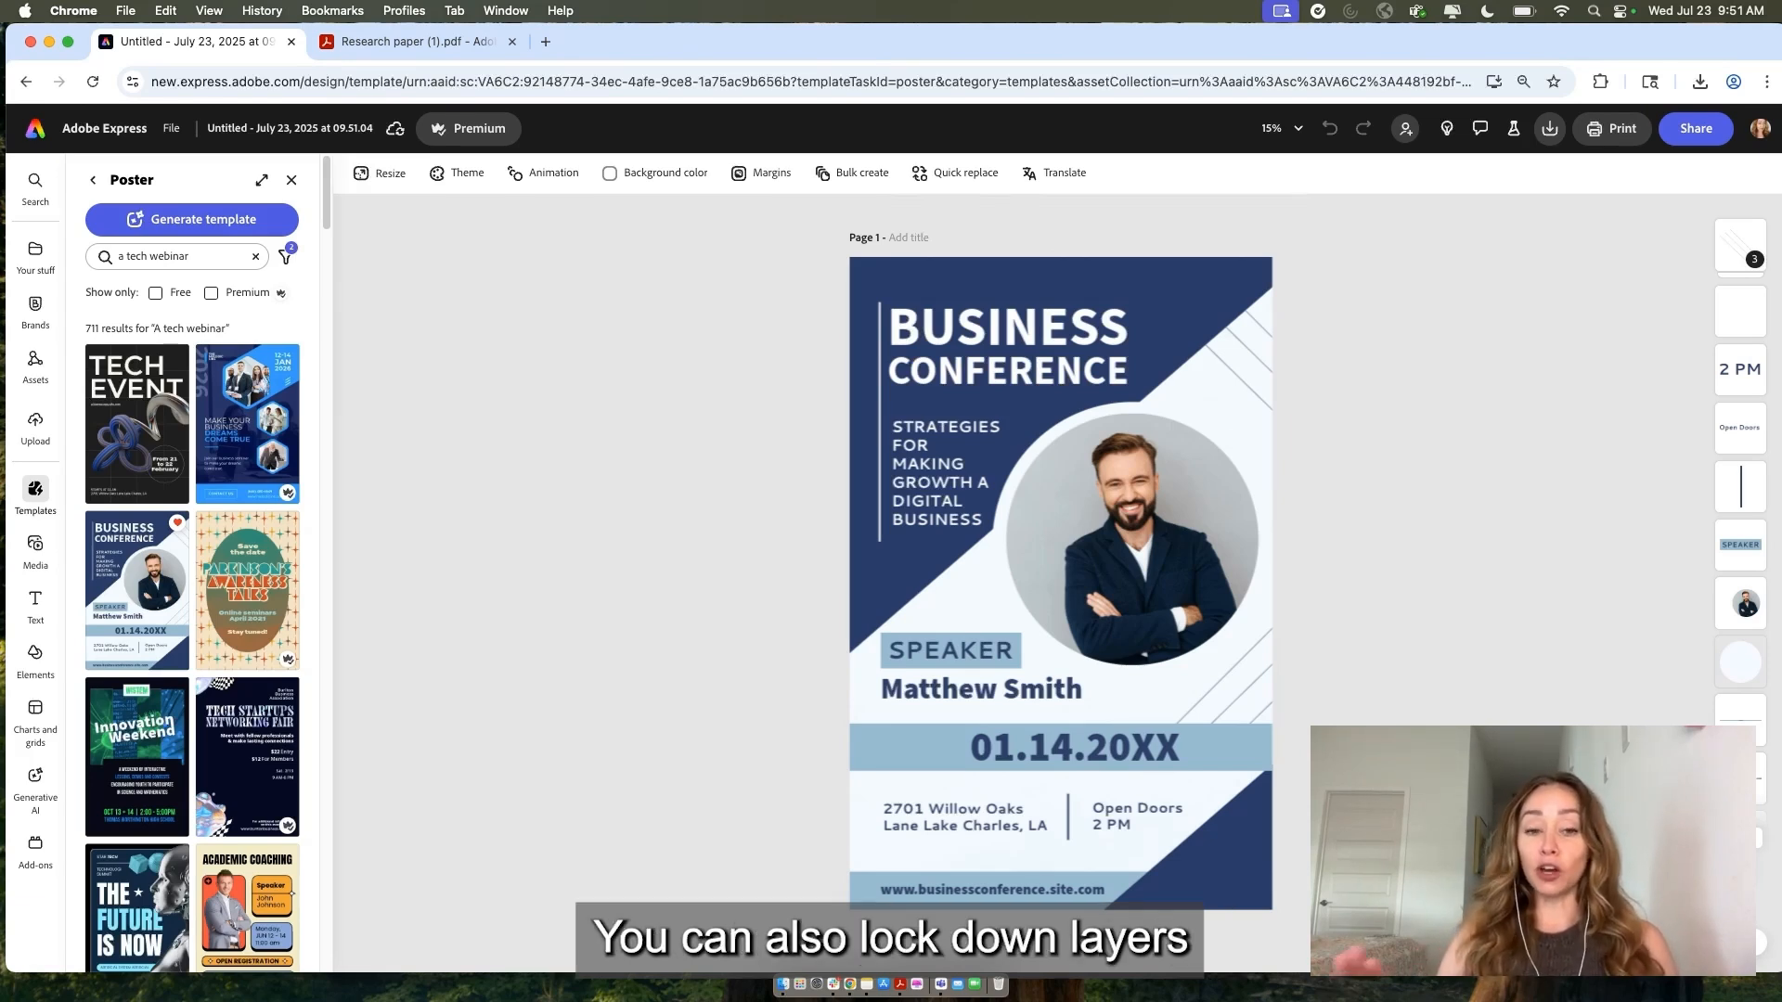
Look at the locking options available for the speaker photo on the poster
left_click(1156, 437)
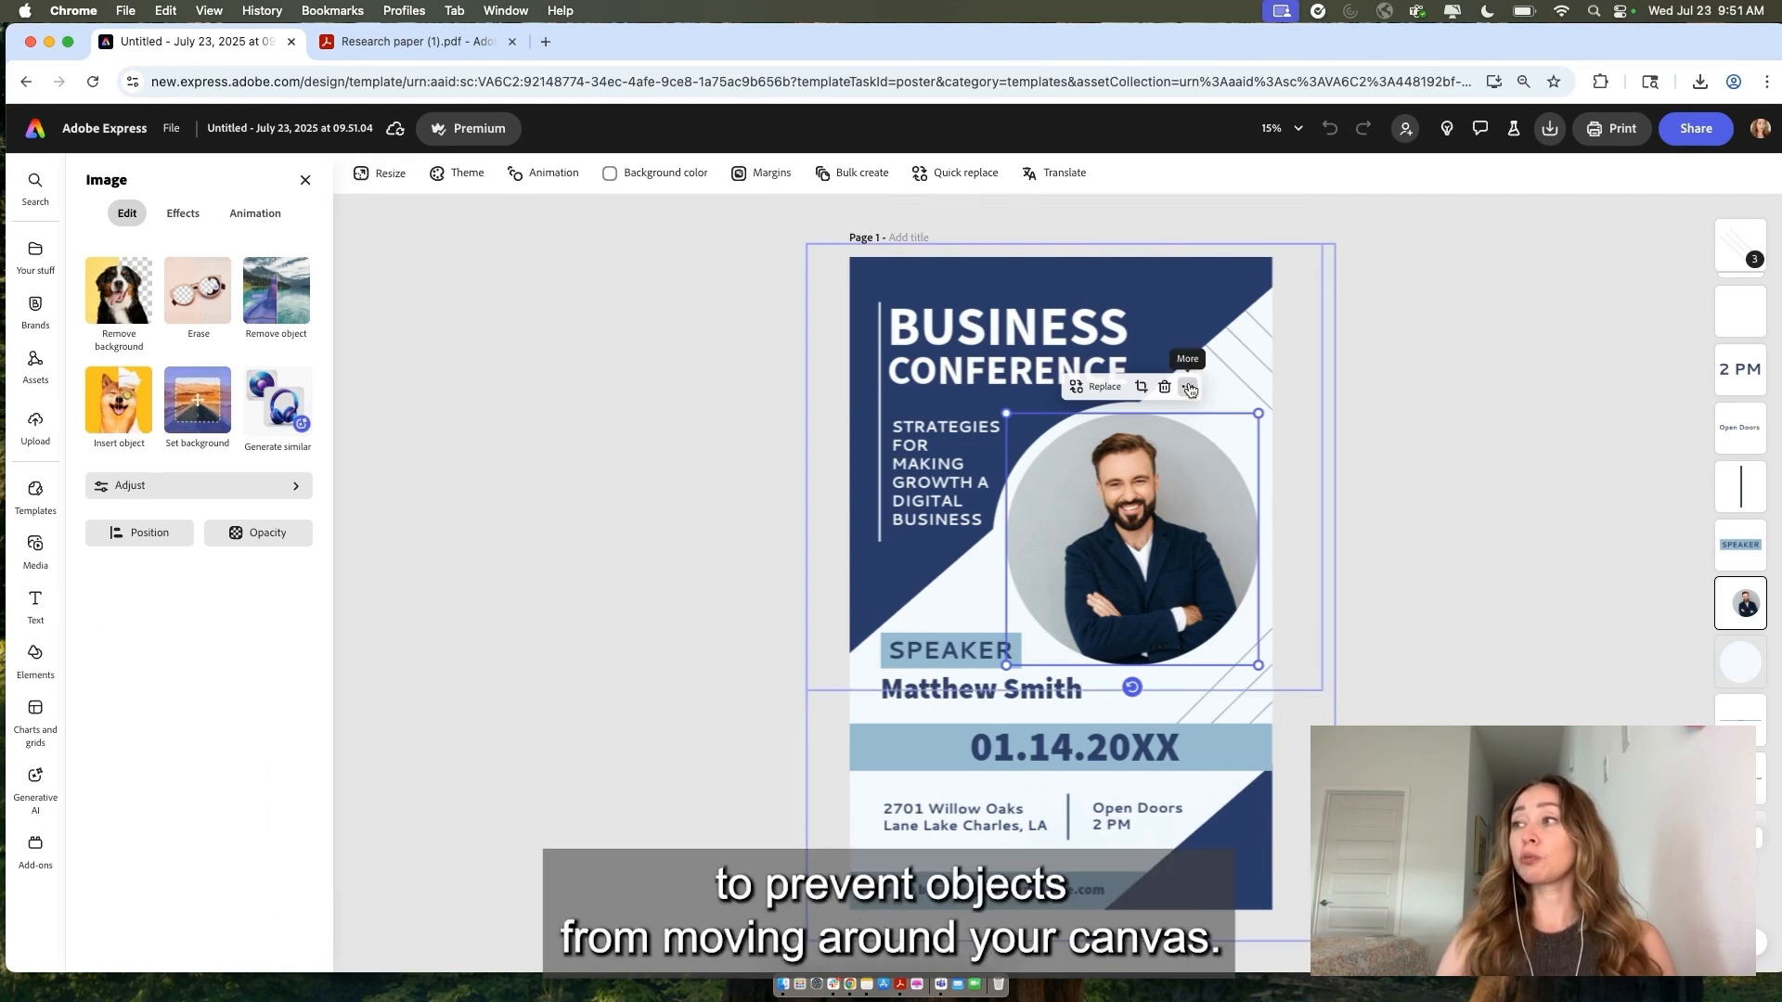
left_click(1188, 386)
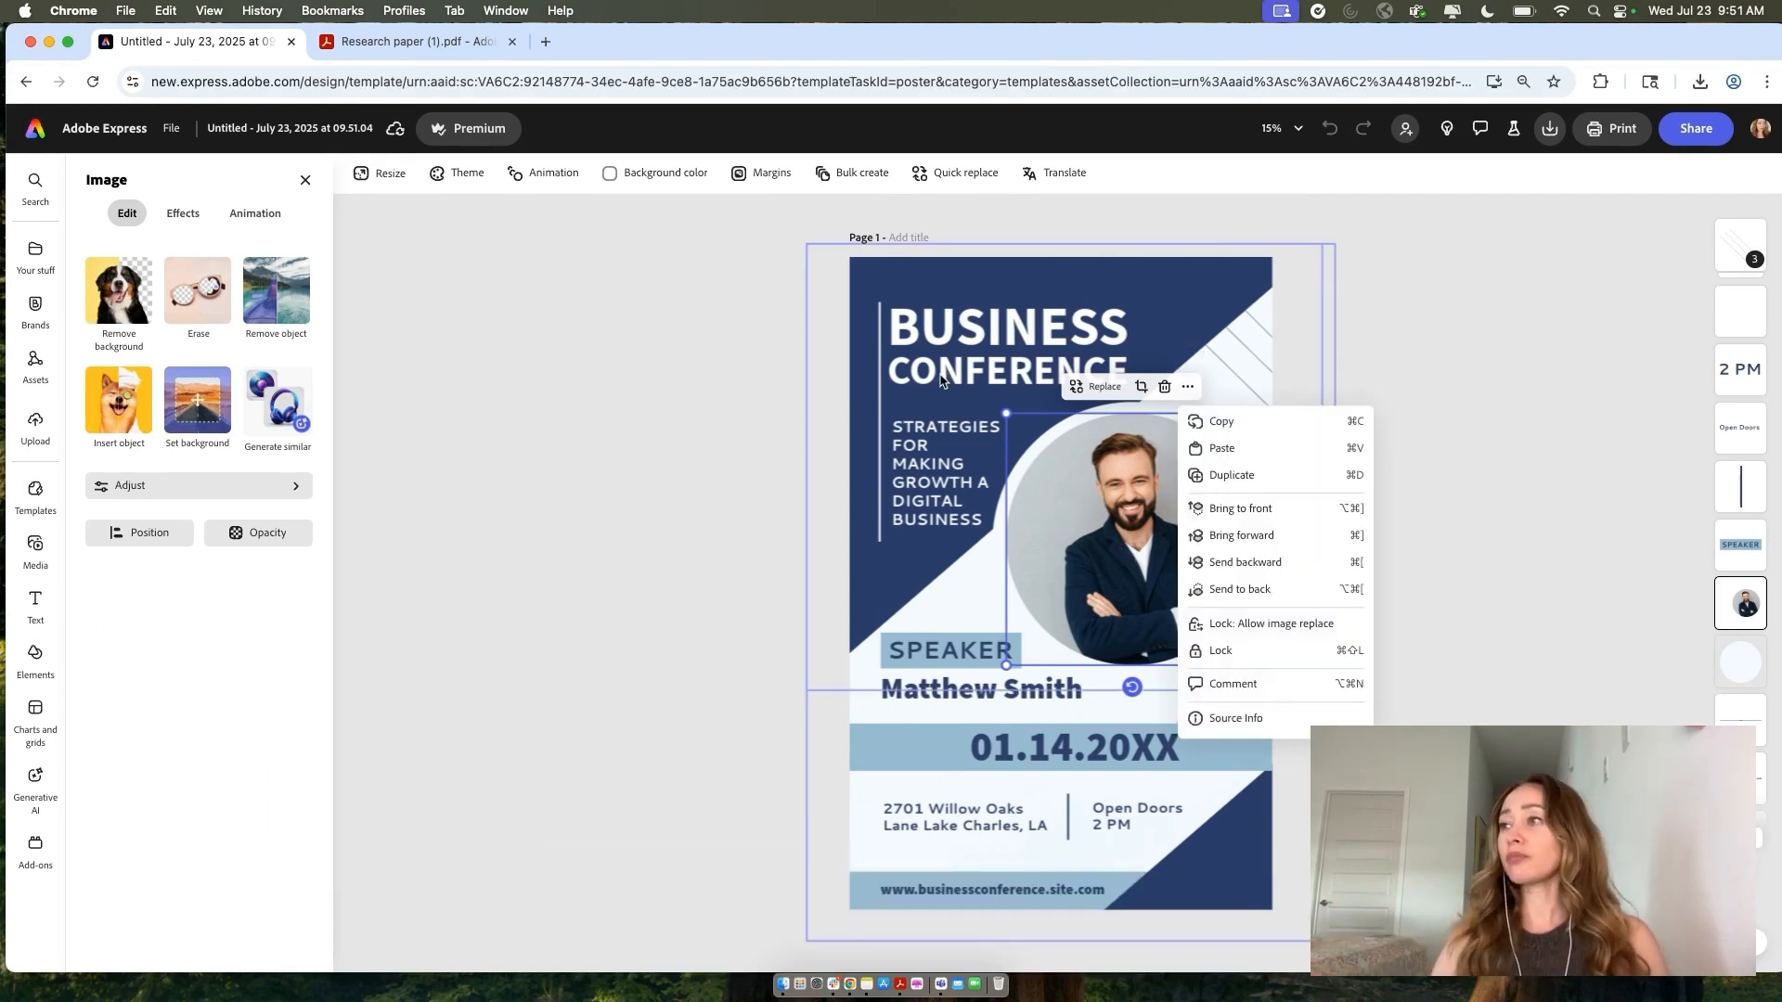
left_click(1450, 278)
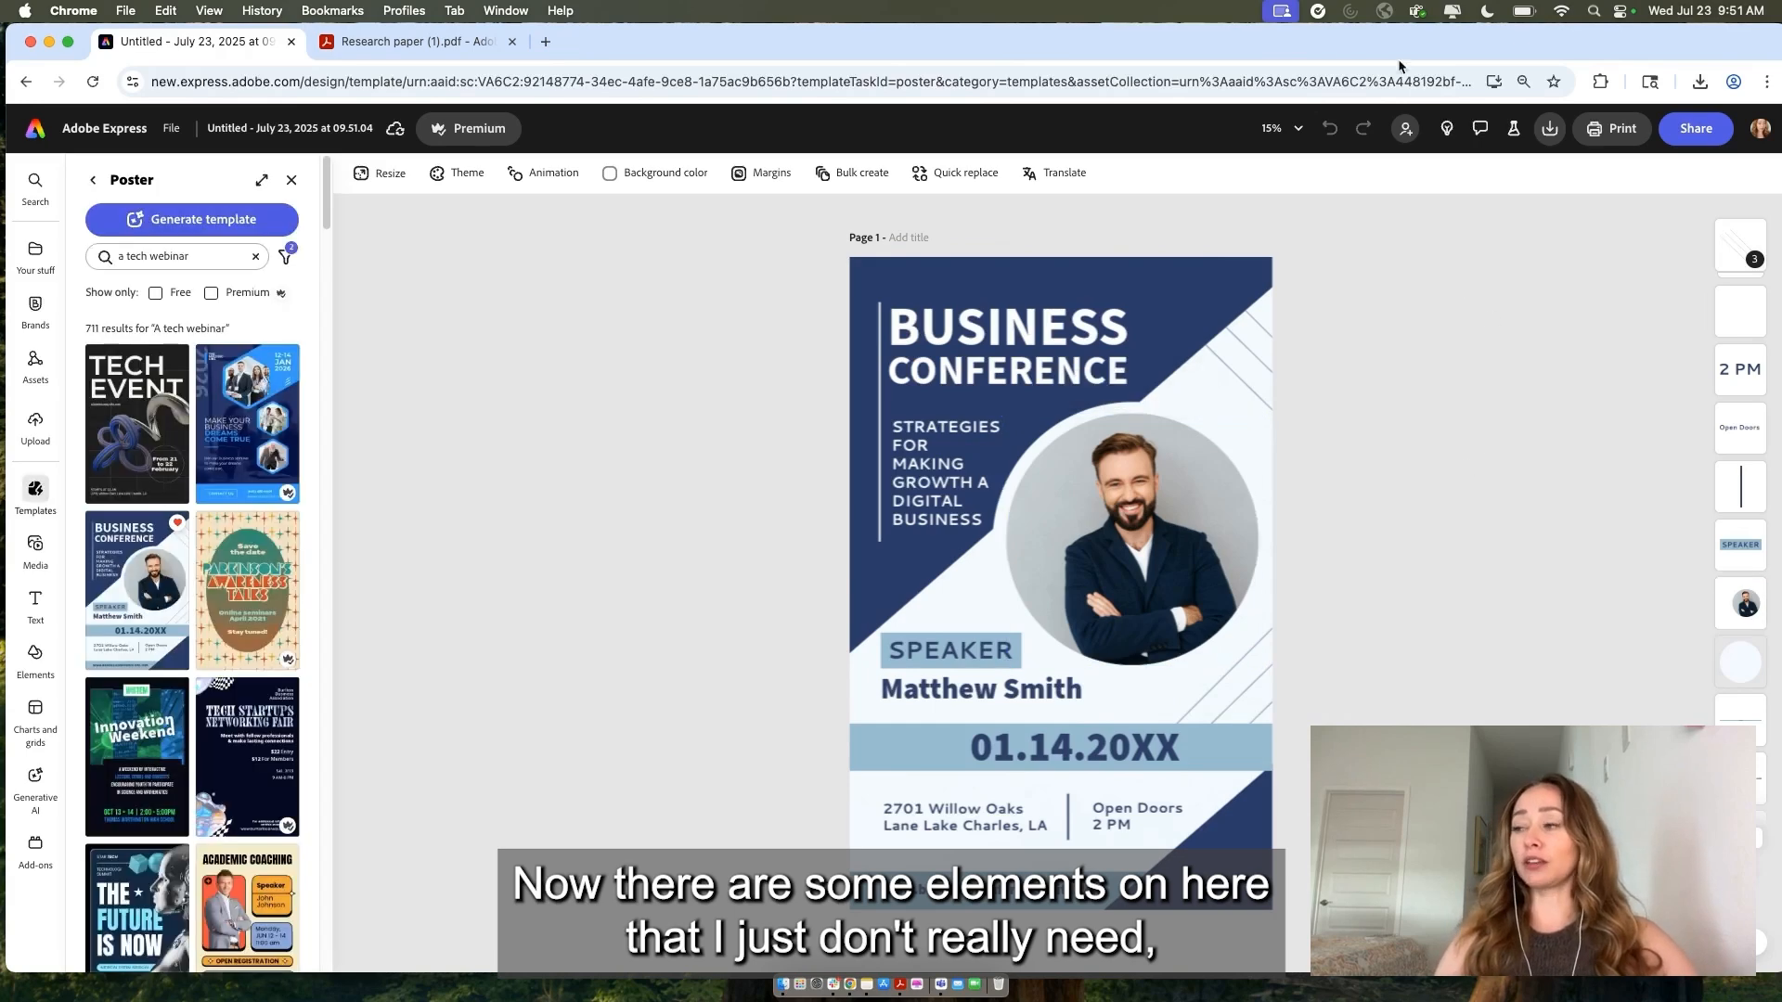
Delete the group of three diagonal lines below the speaker photo, just above the date band
left_click(1227, 704)
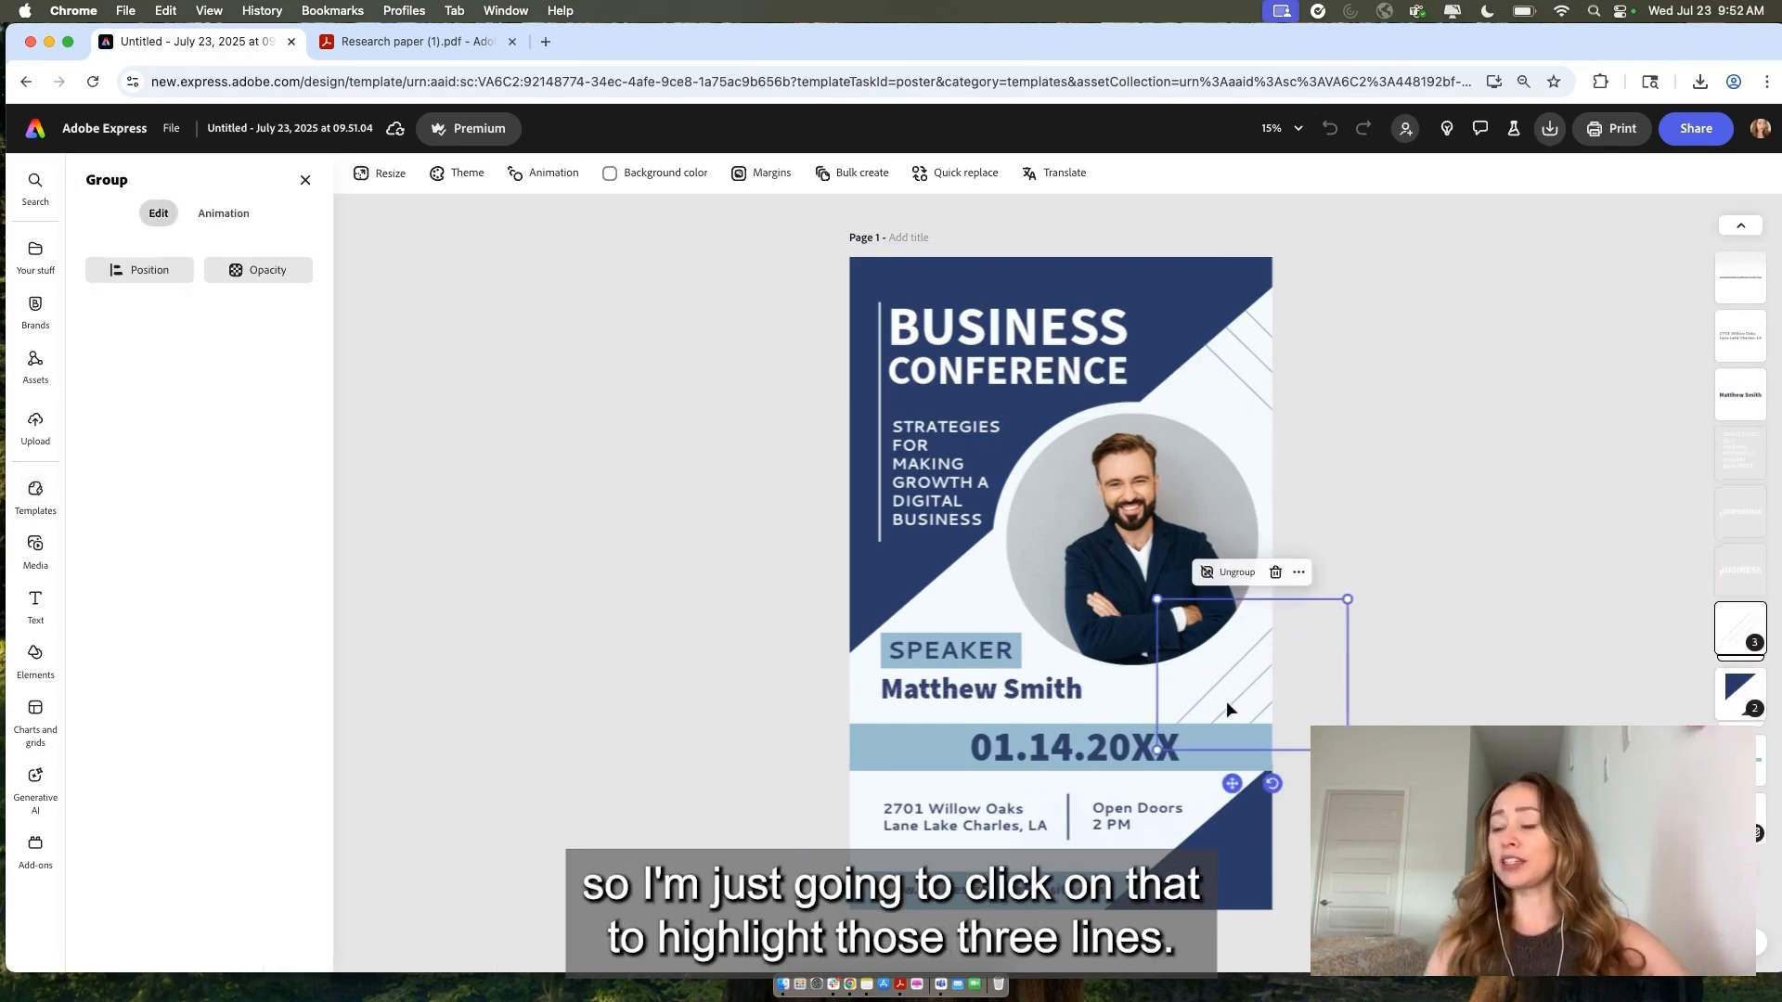
key("Delete")
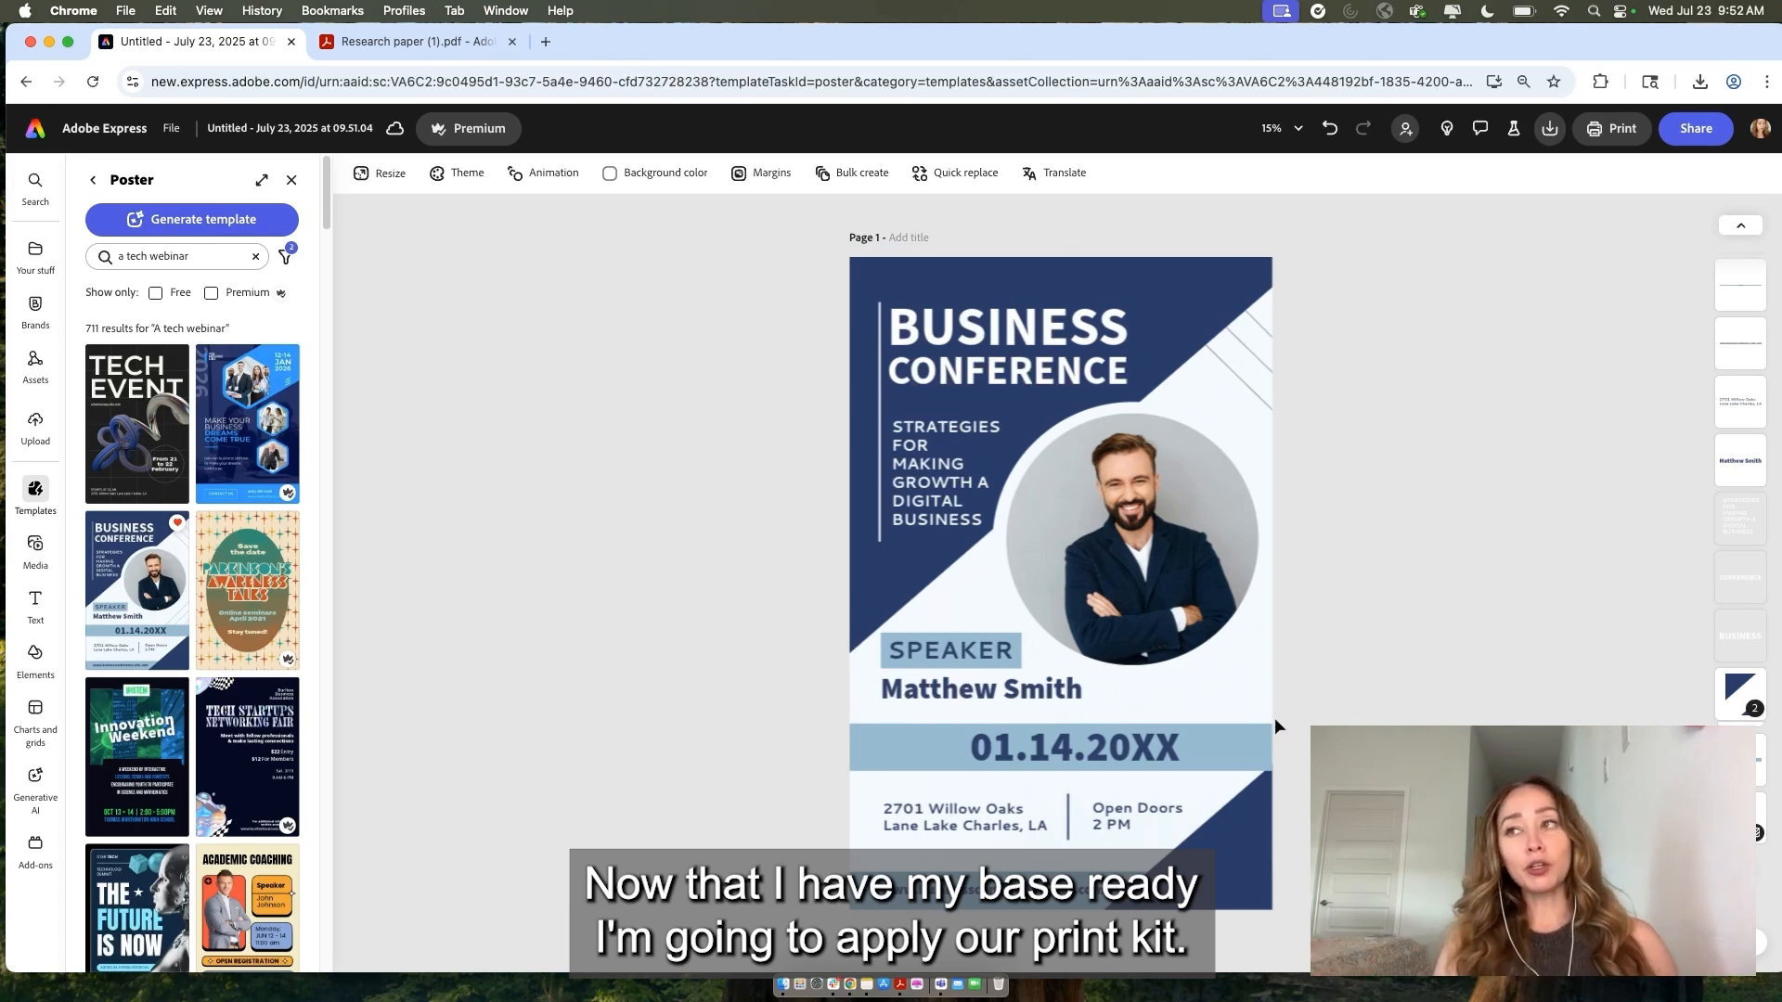
Apply the Altura brand to the poster
left_click(40, 310)
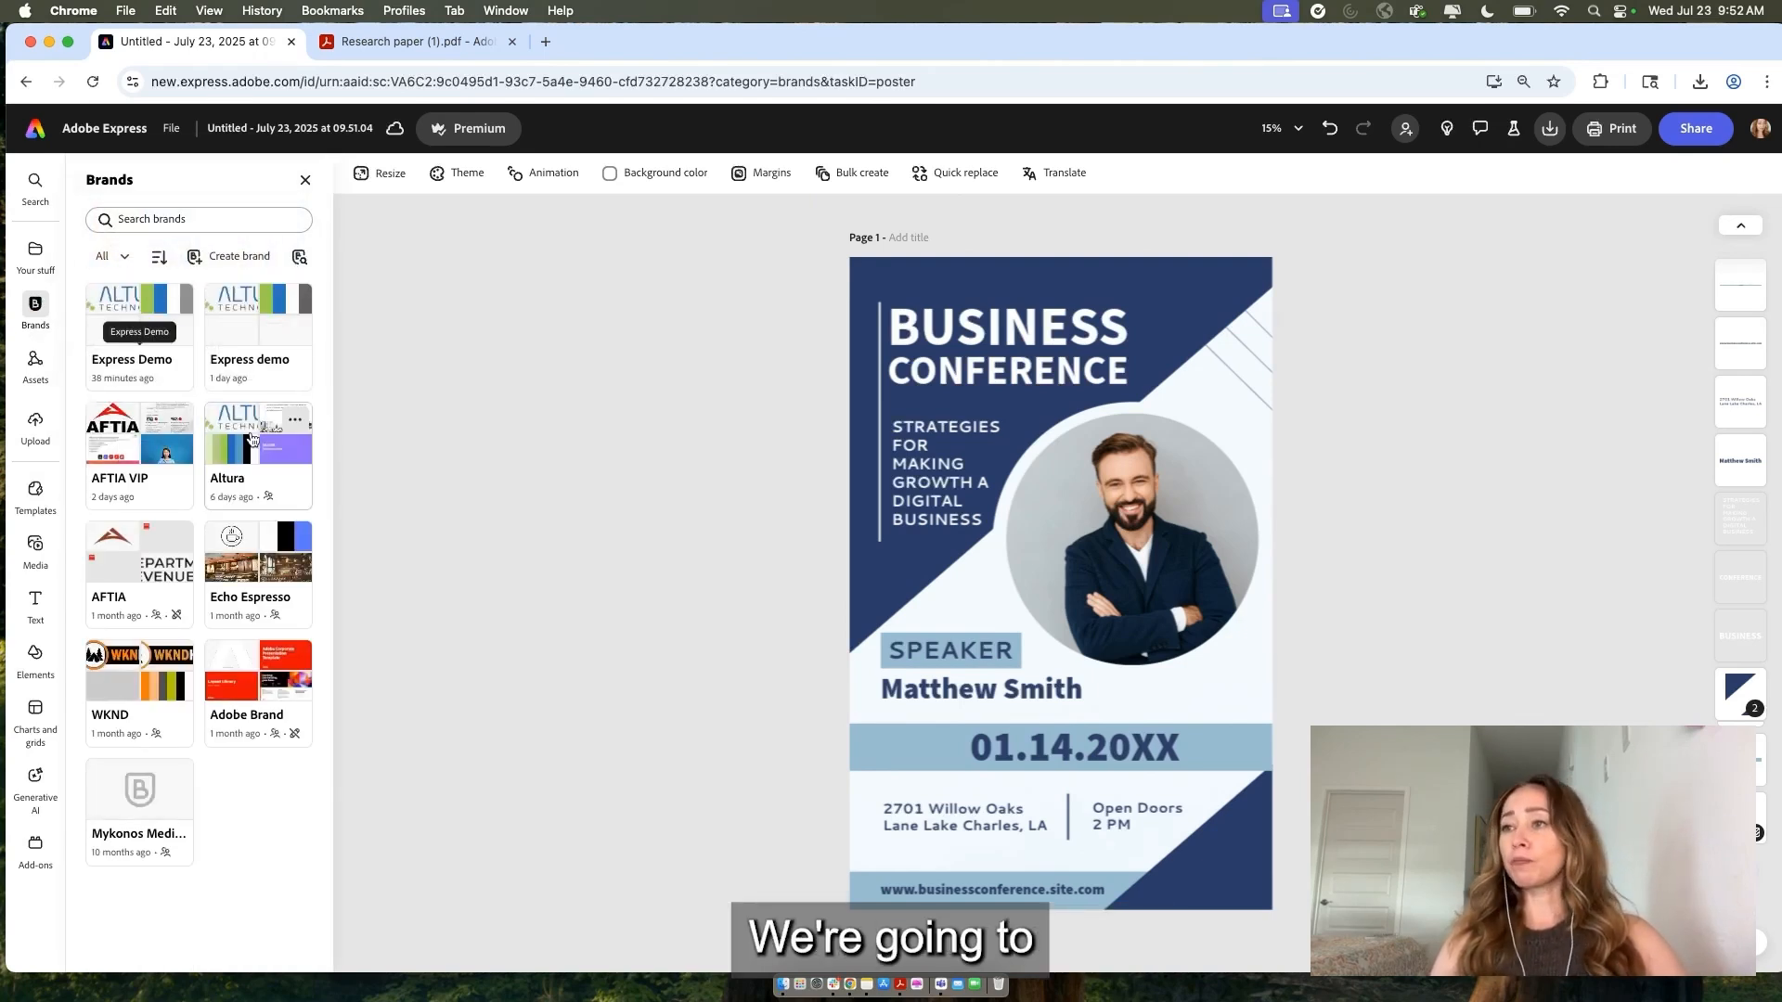
left_click(251, 496)
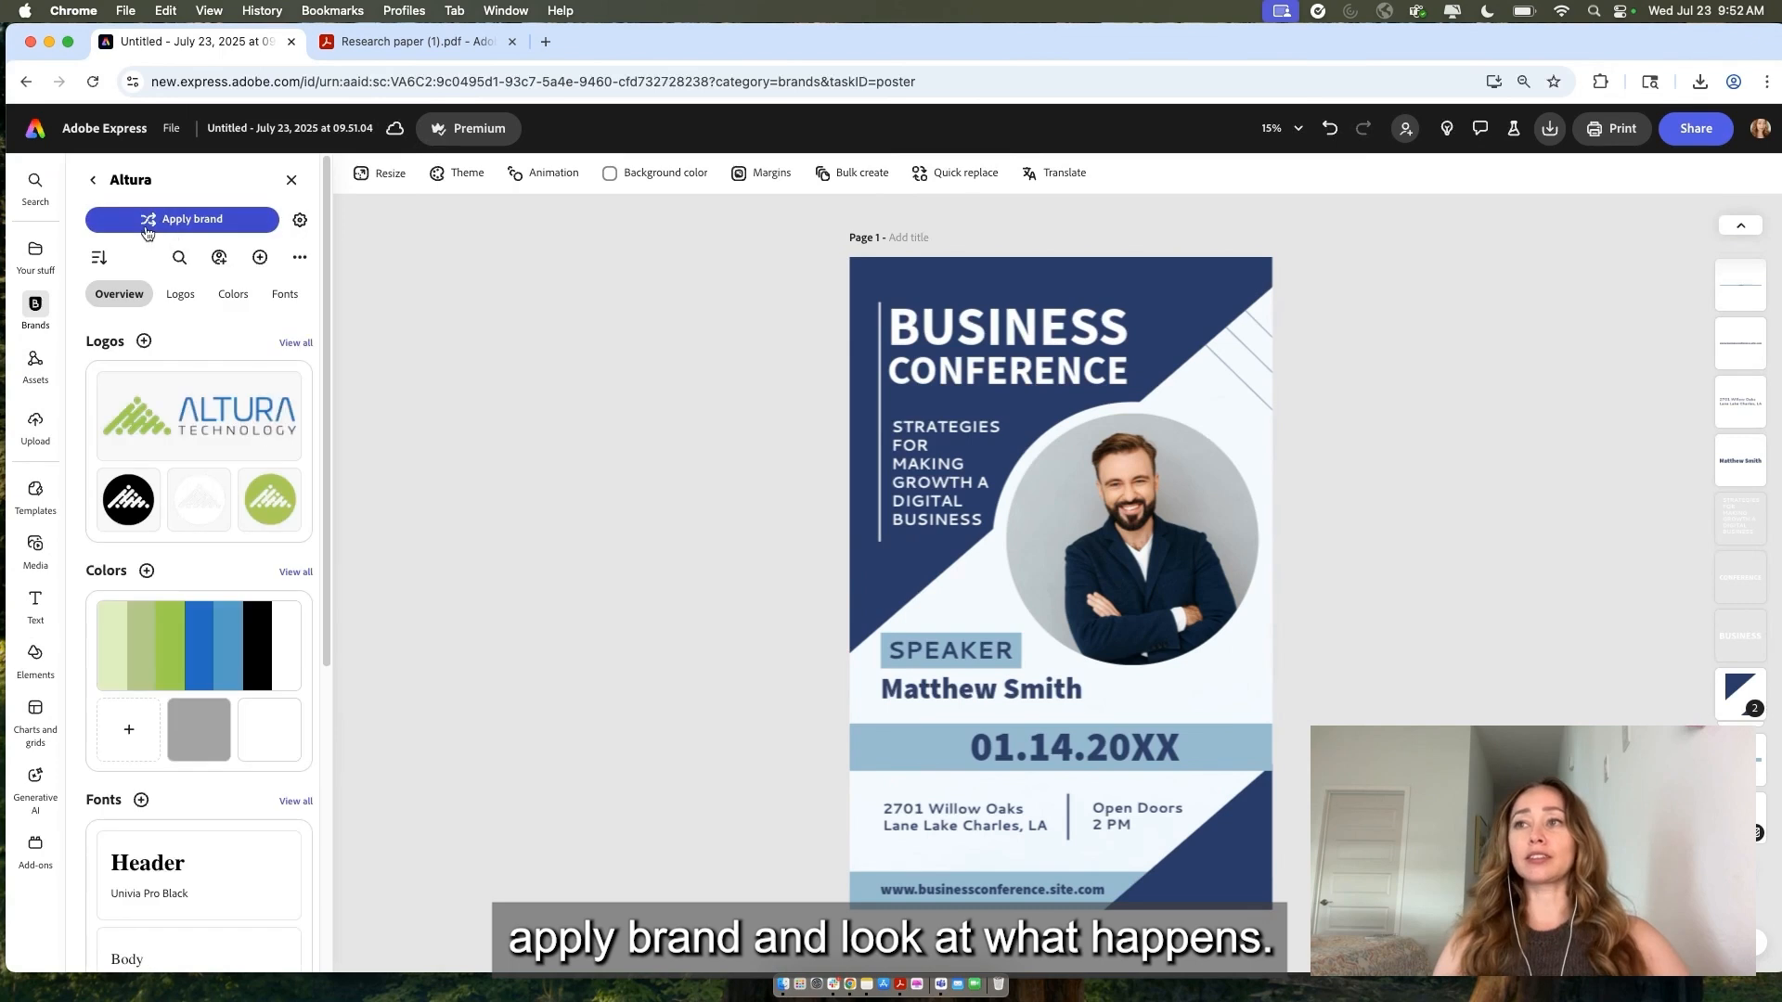
left_click(160, 221)
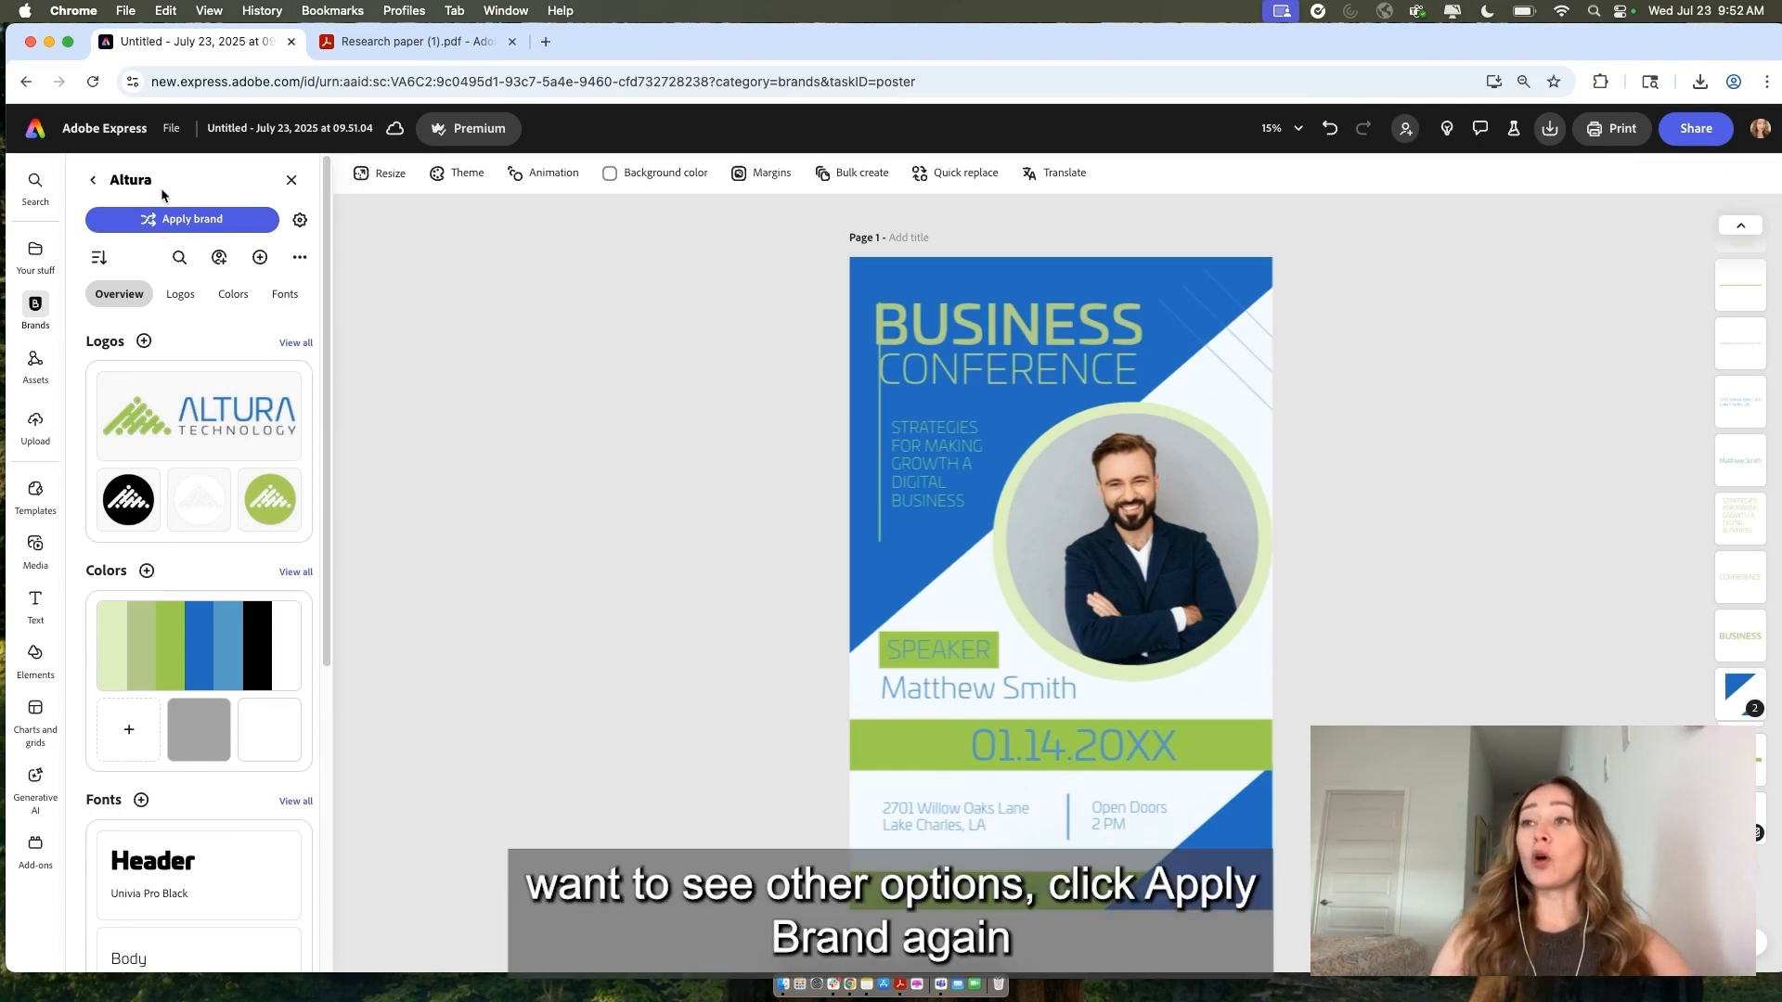
Try two other Altura brand color variations on the poster, and undo back to the first one
left_click(184, 226)
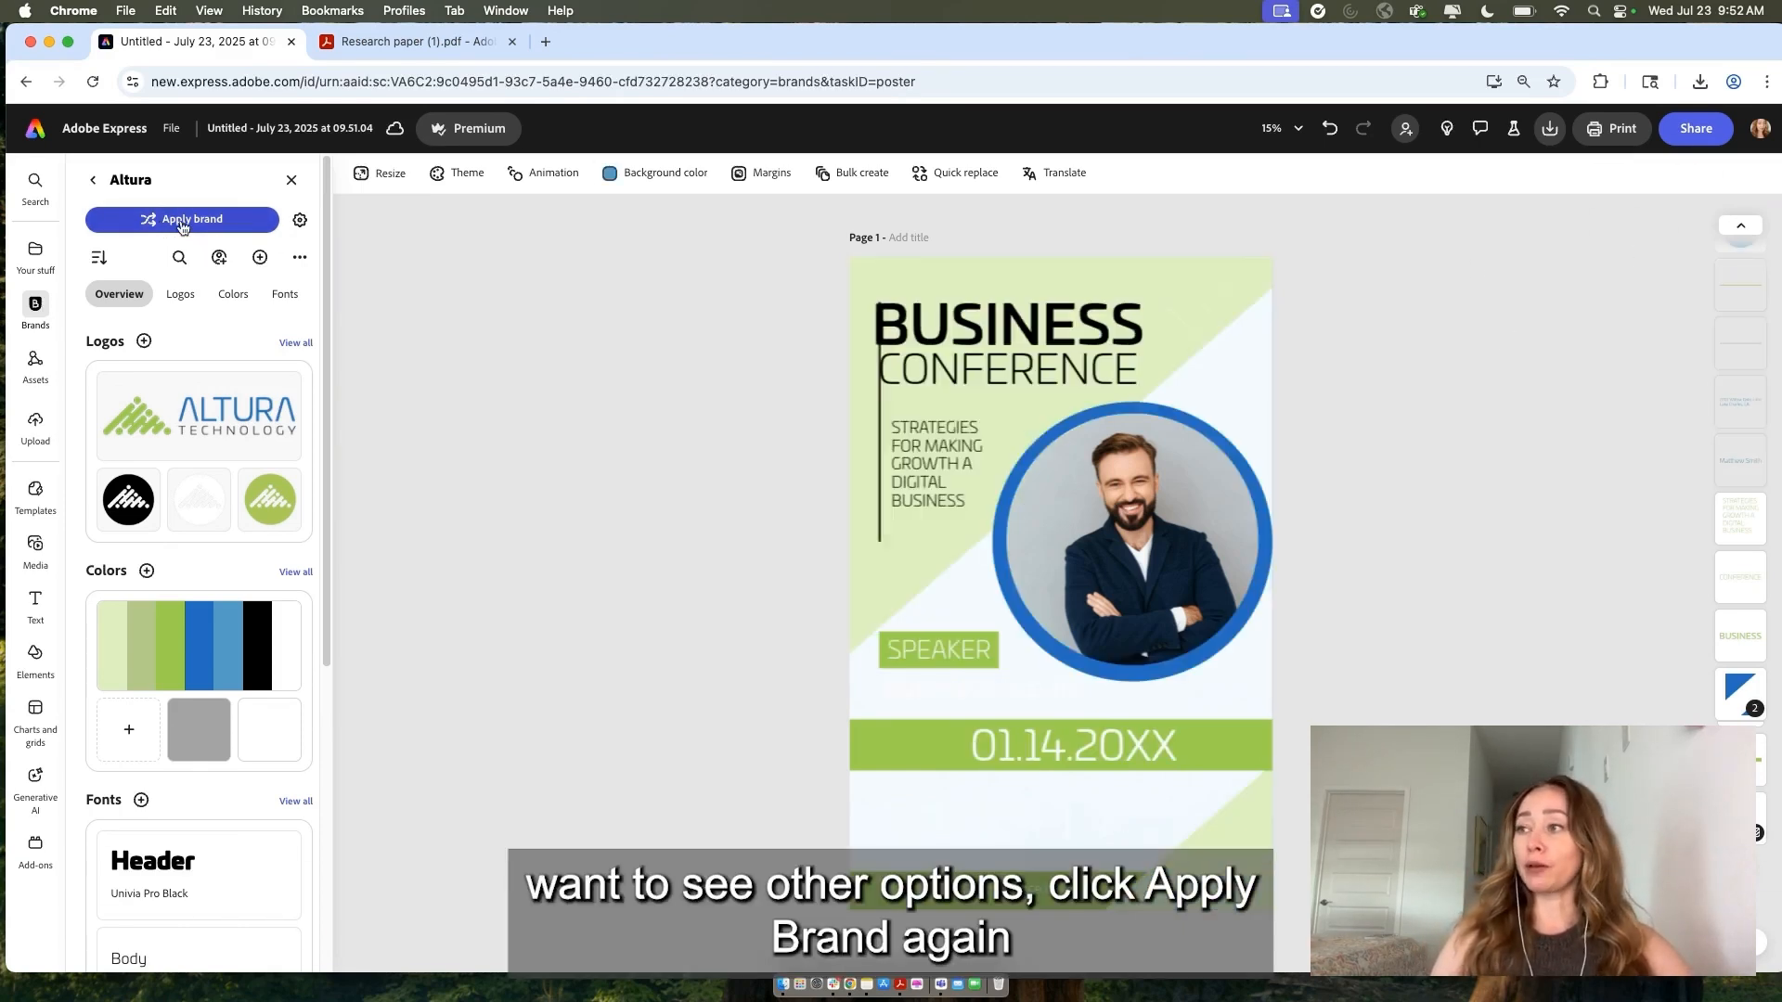
left_click(193, 228)
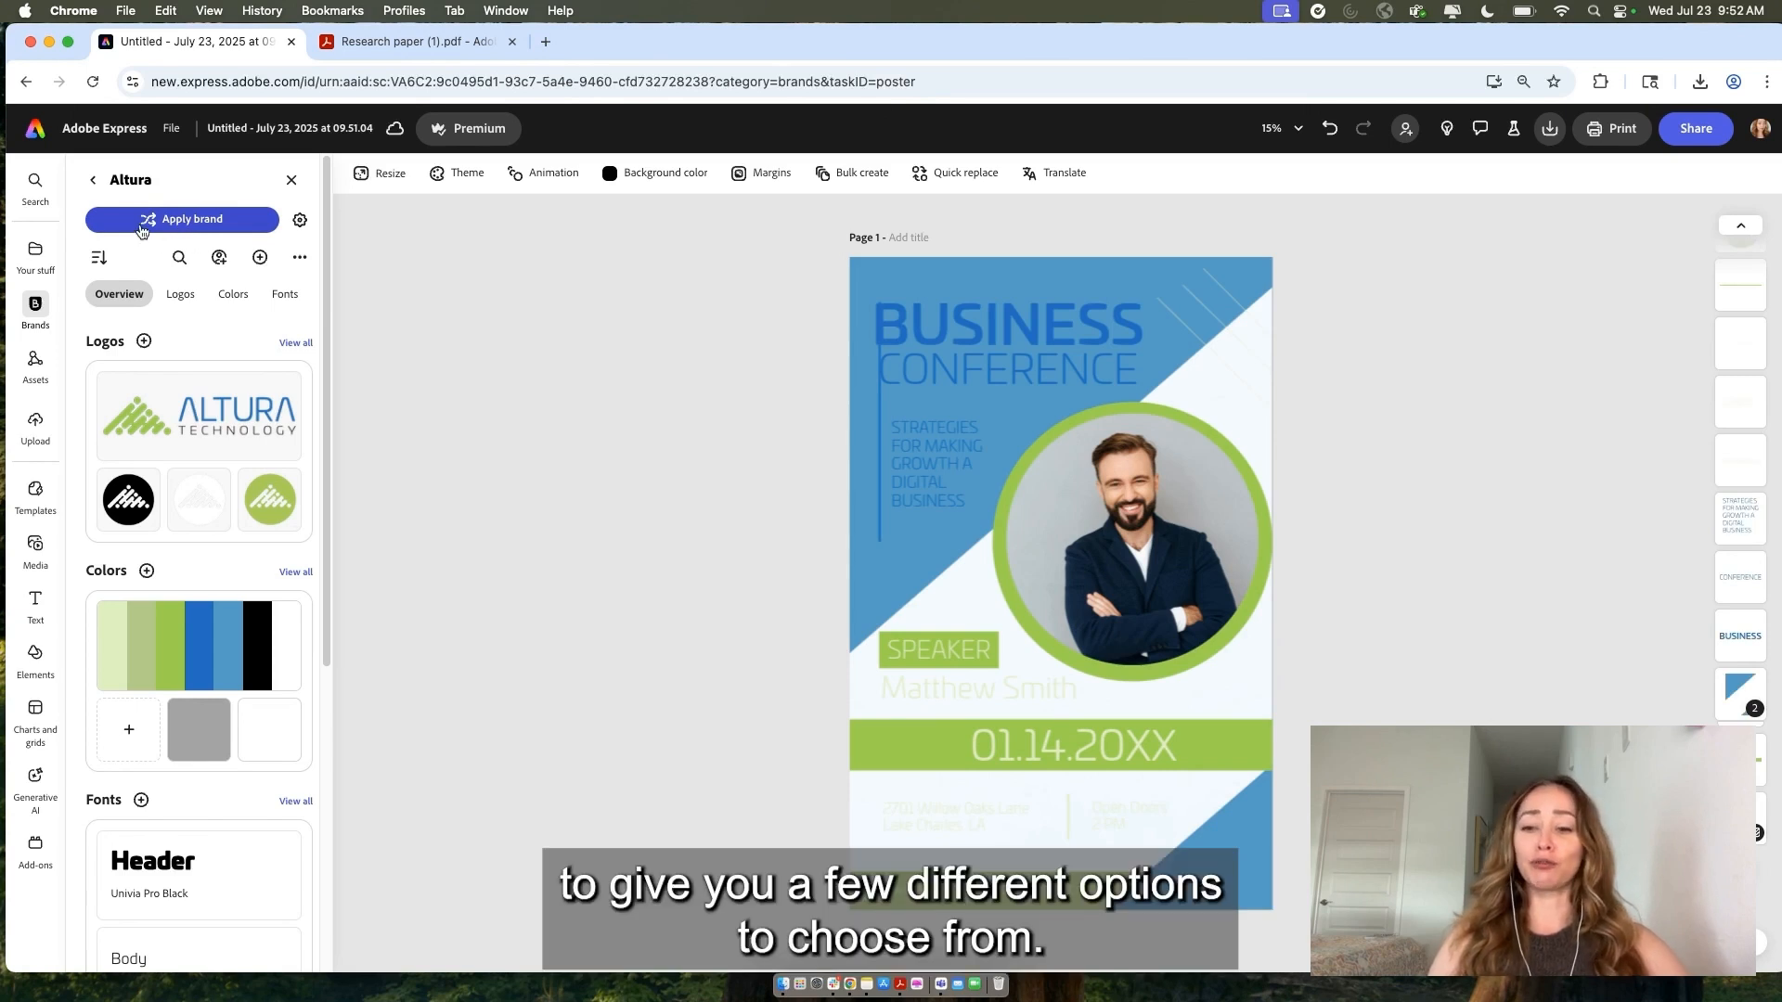
left_click(1329, 130)
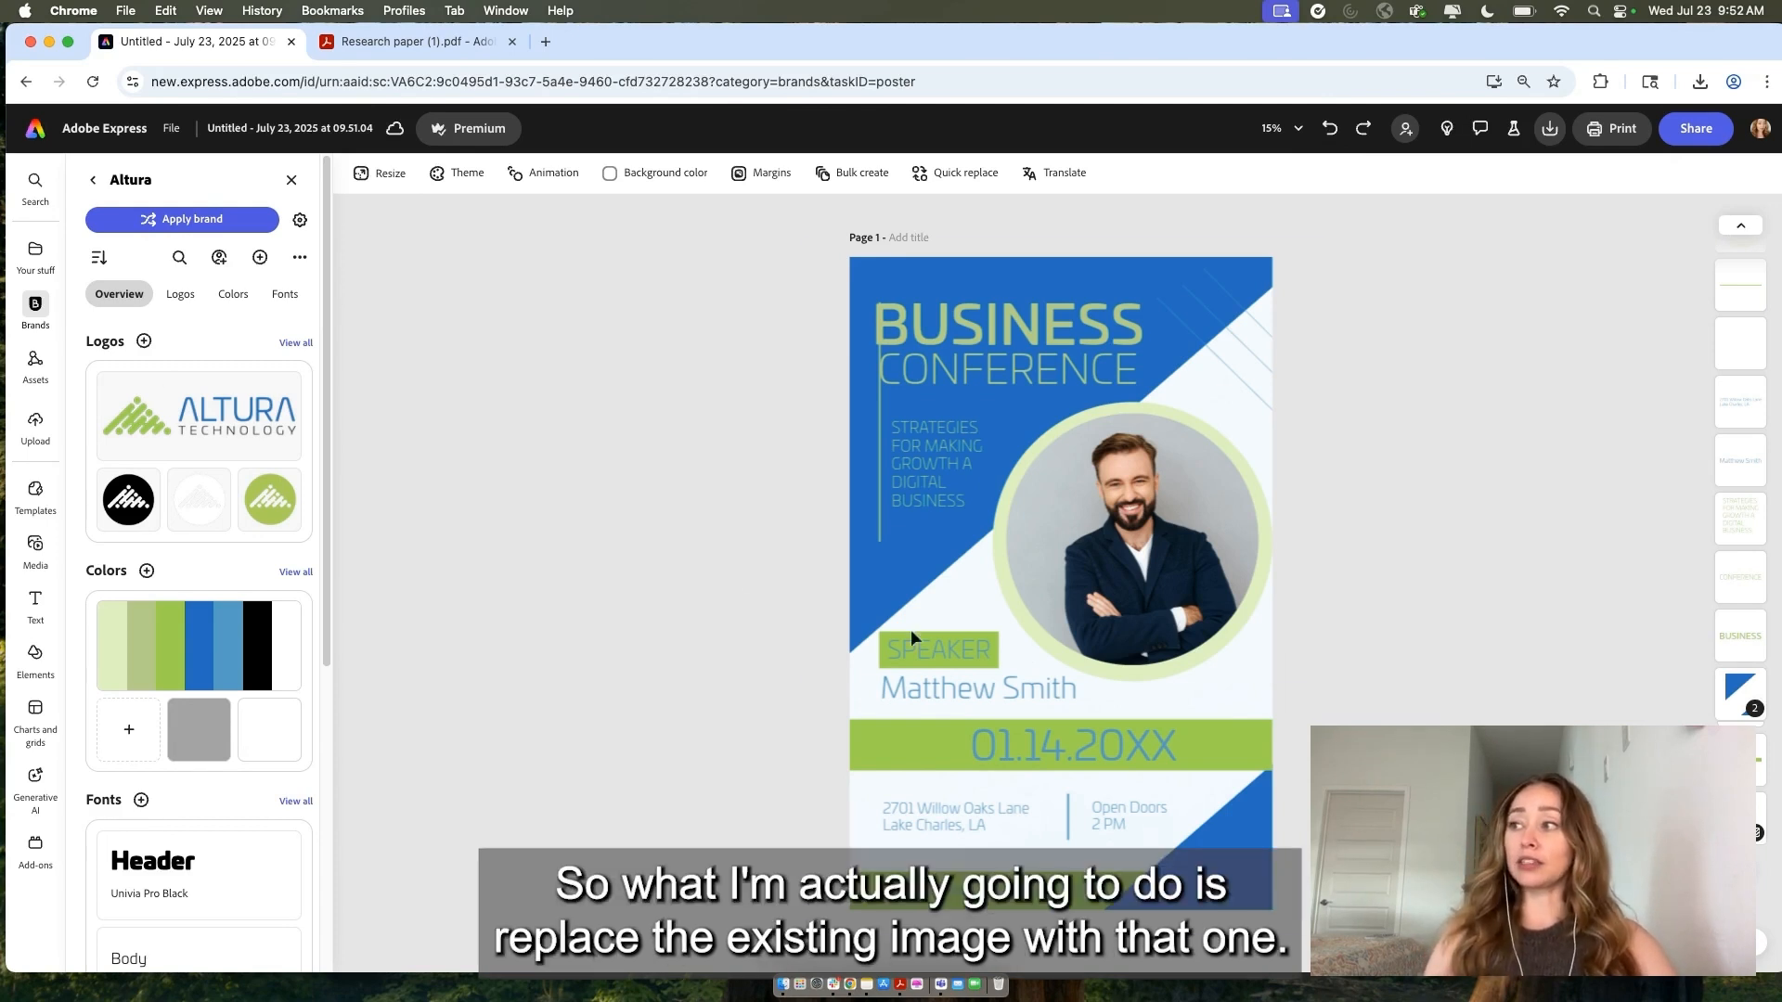
Replace the poster's speaker photo with the uploaded image of the woman at a laptop
left_click(1075, 604)
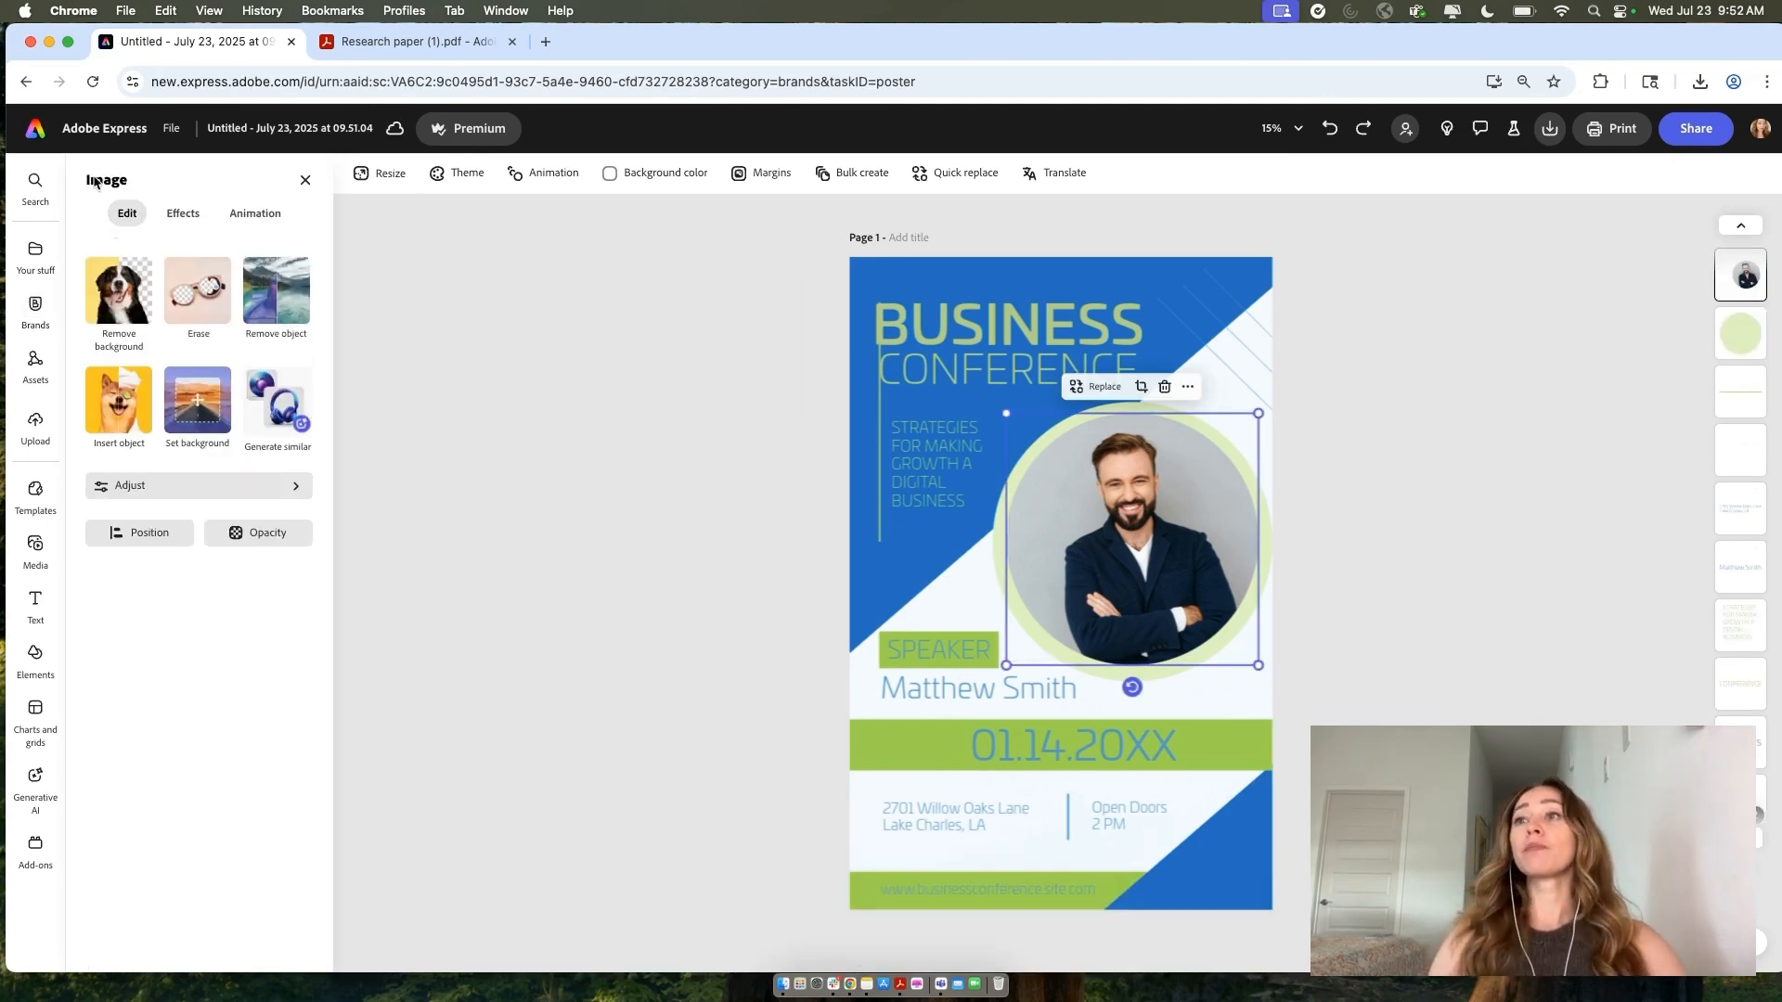
left_click(33, 267)
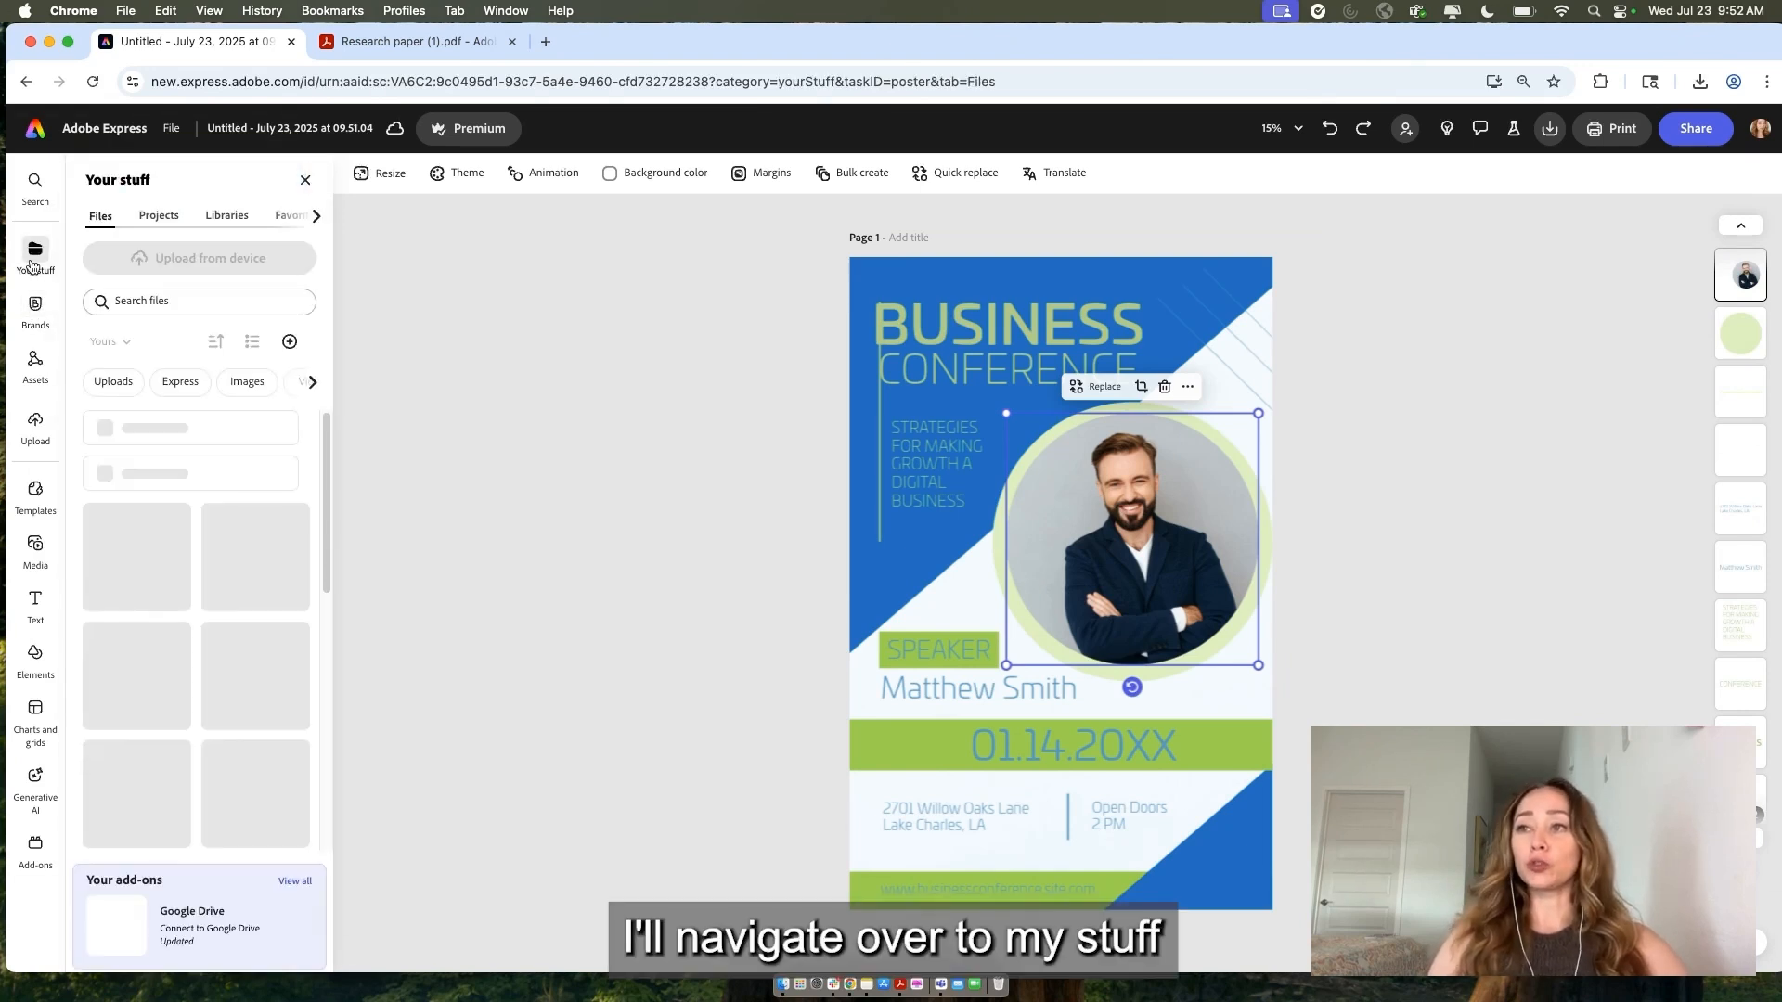
left_click(141, 452)
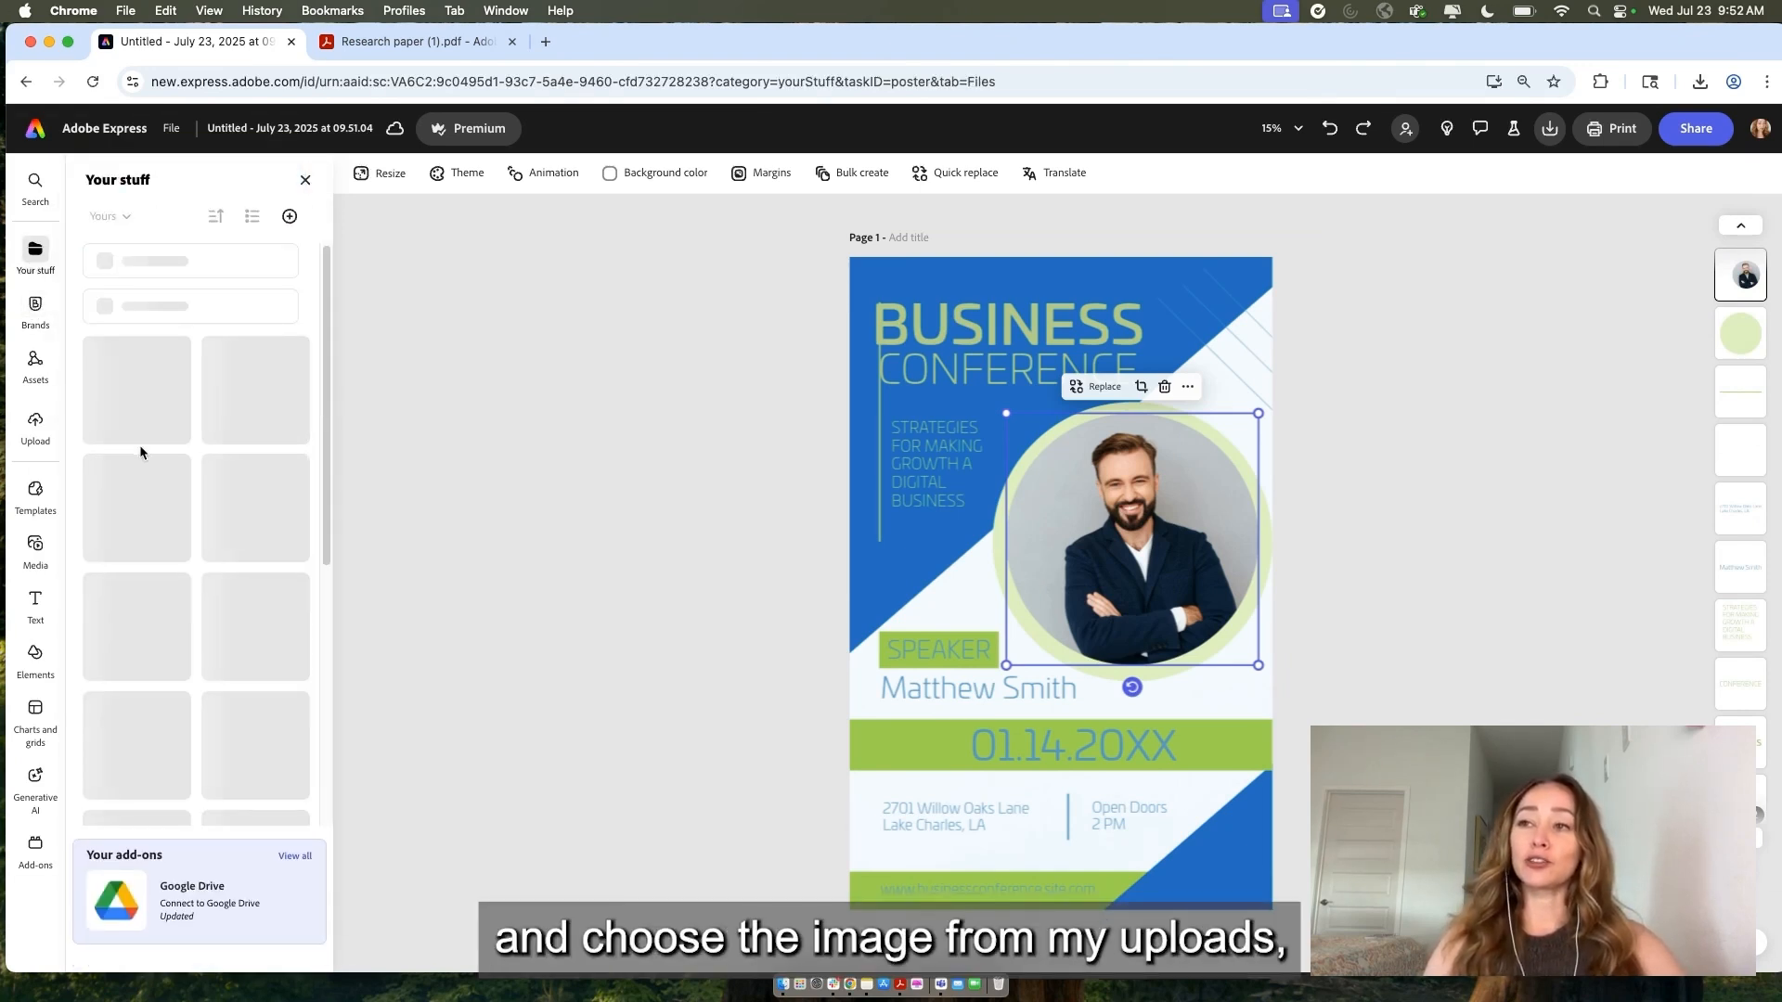
left_click_drag(121, 322, 1128, 536)
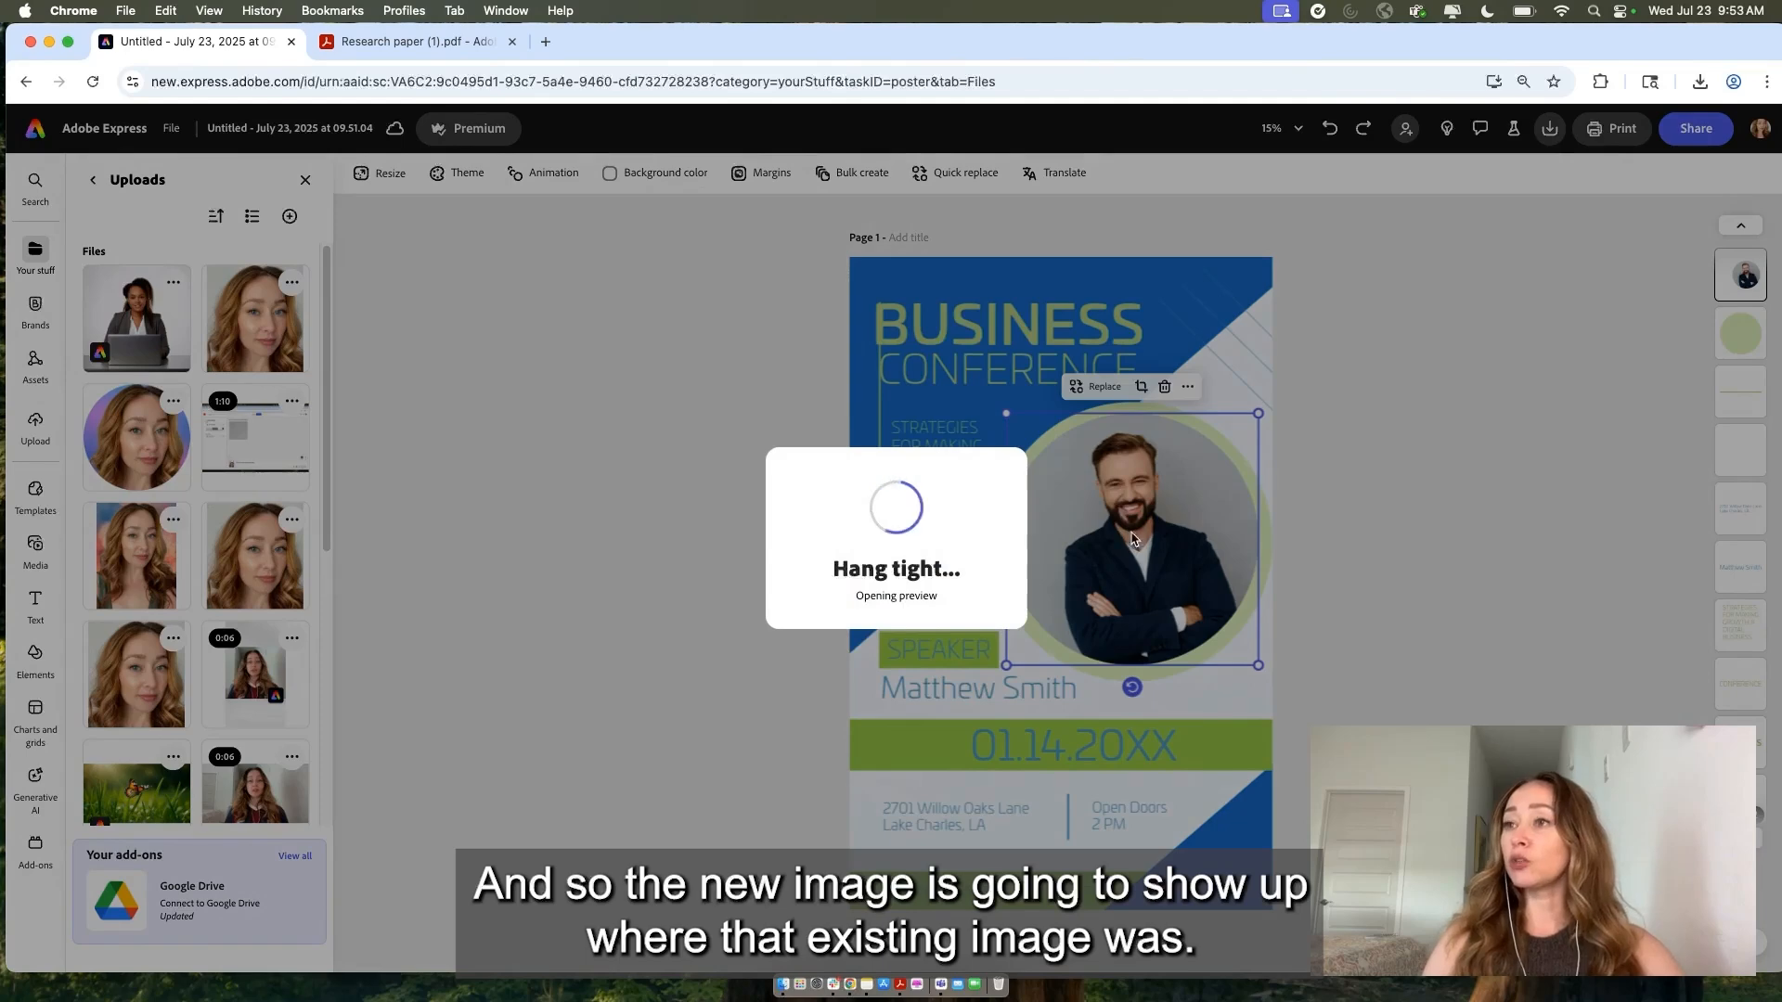
left_click(1043, 723)
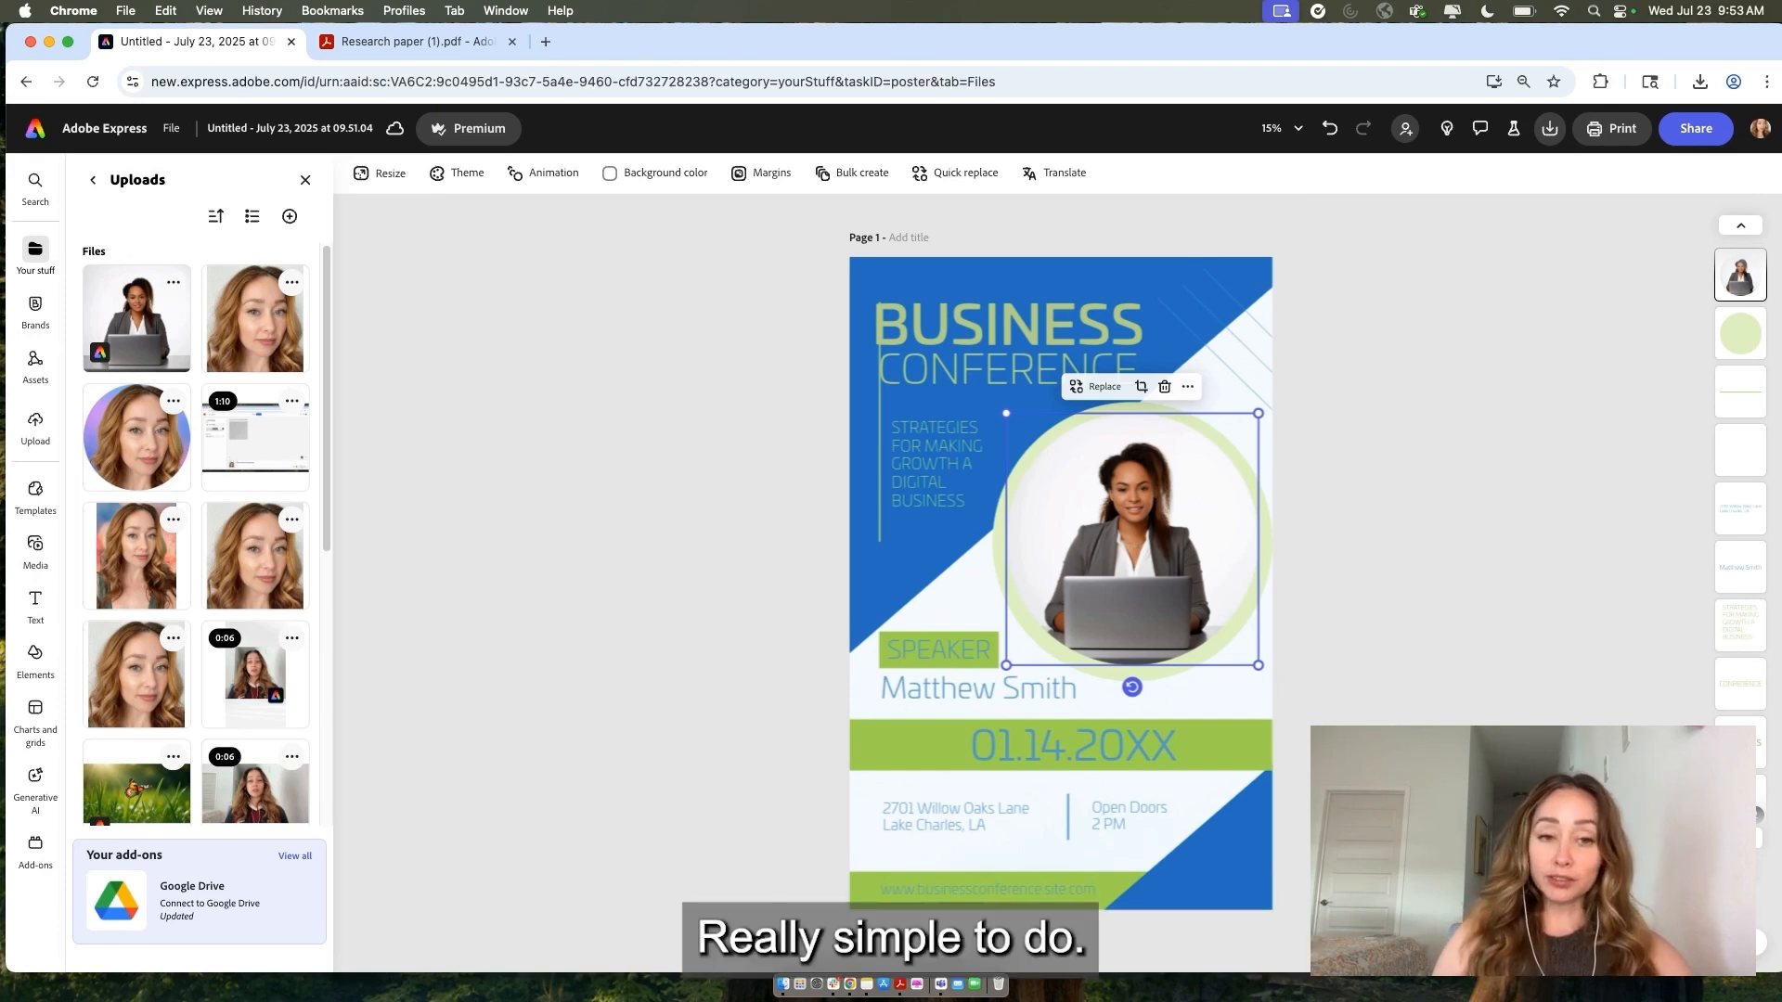
Translate all pages of the poster into French and German
left_click(1072, 180)
left_click(149, 267)
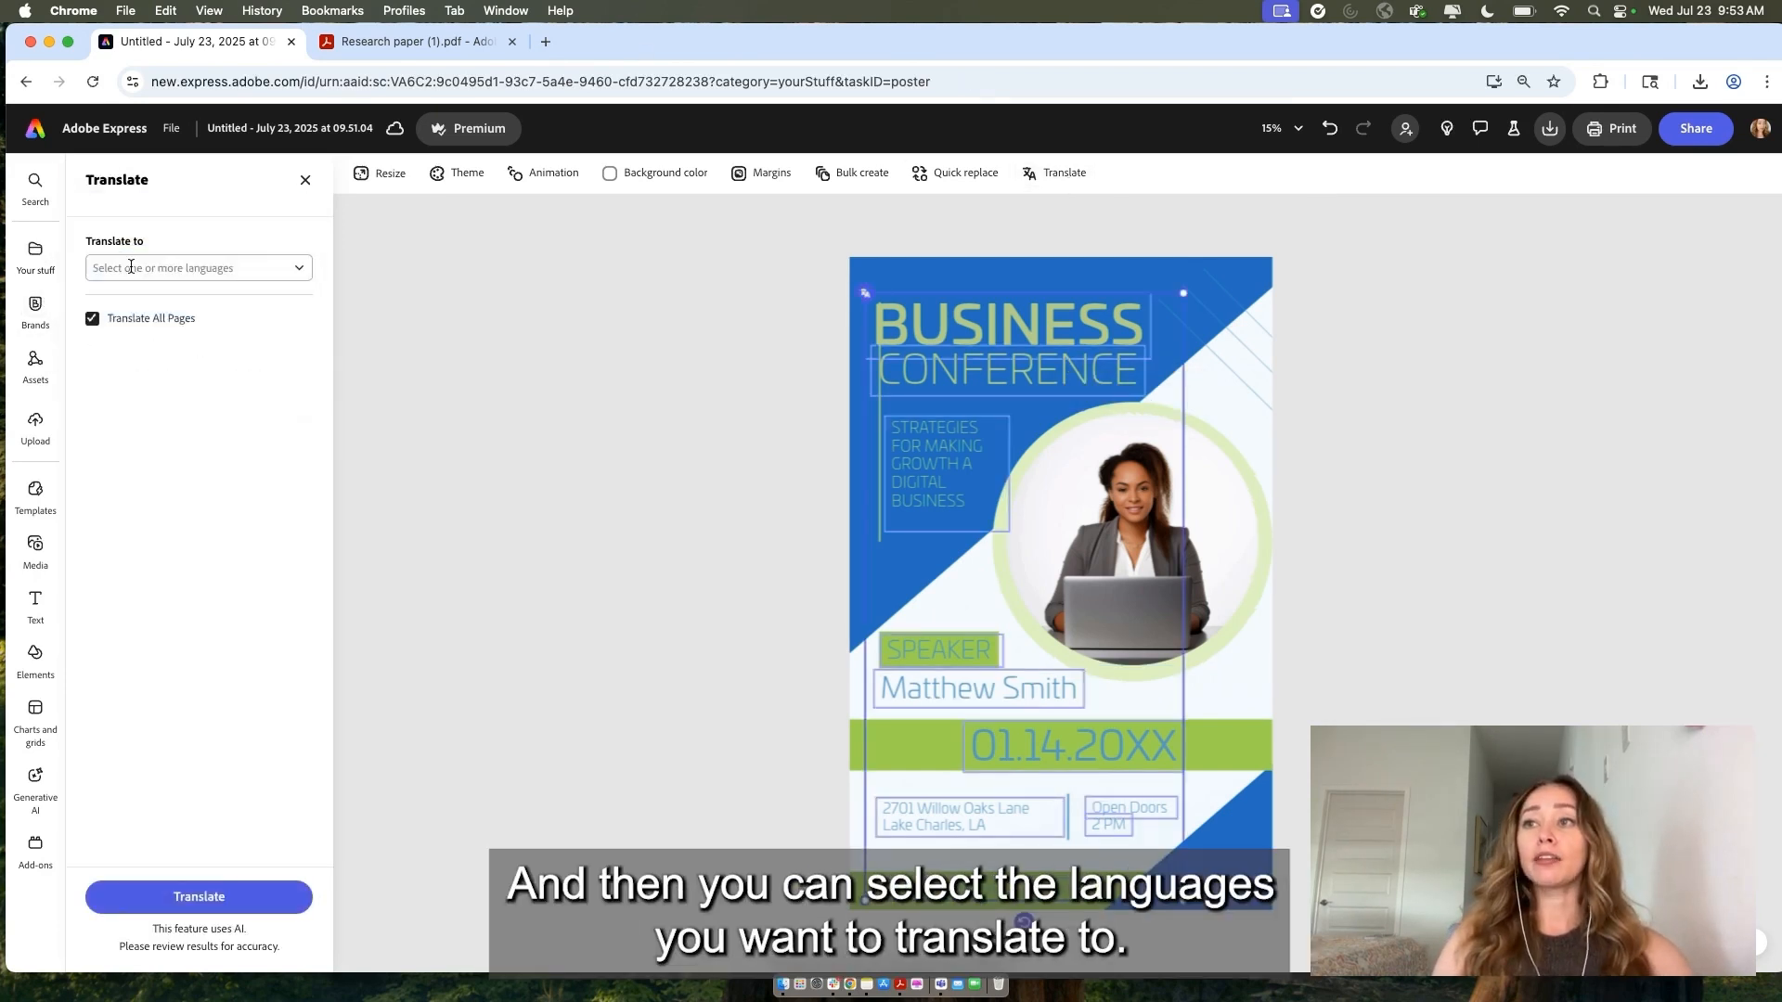
type("fre")
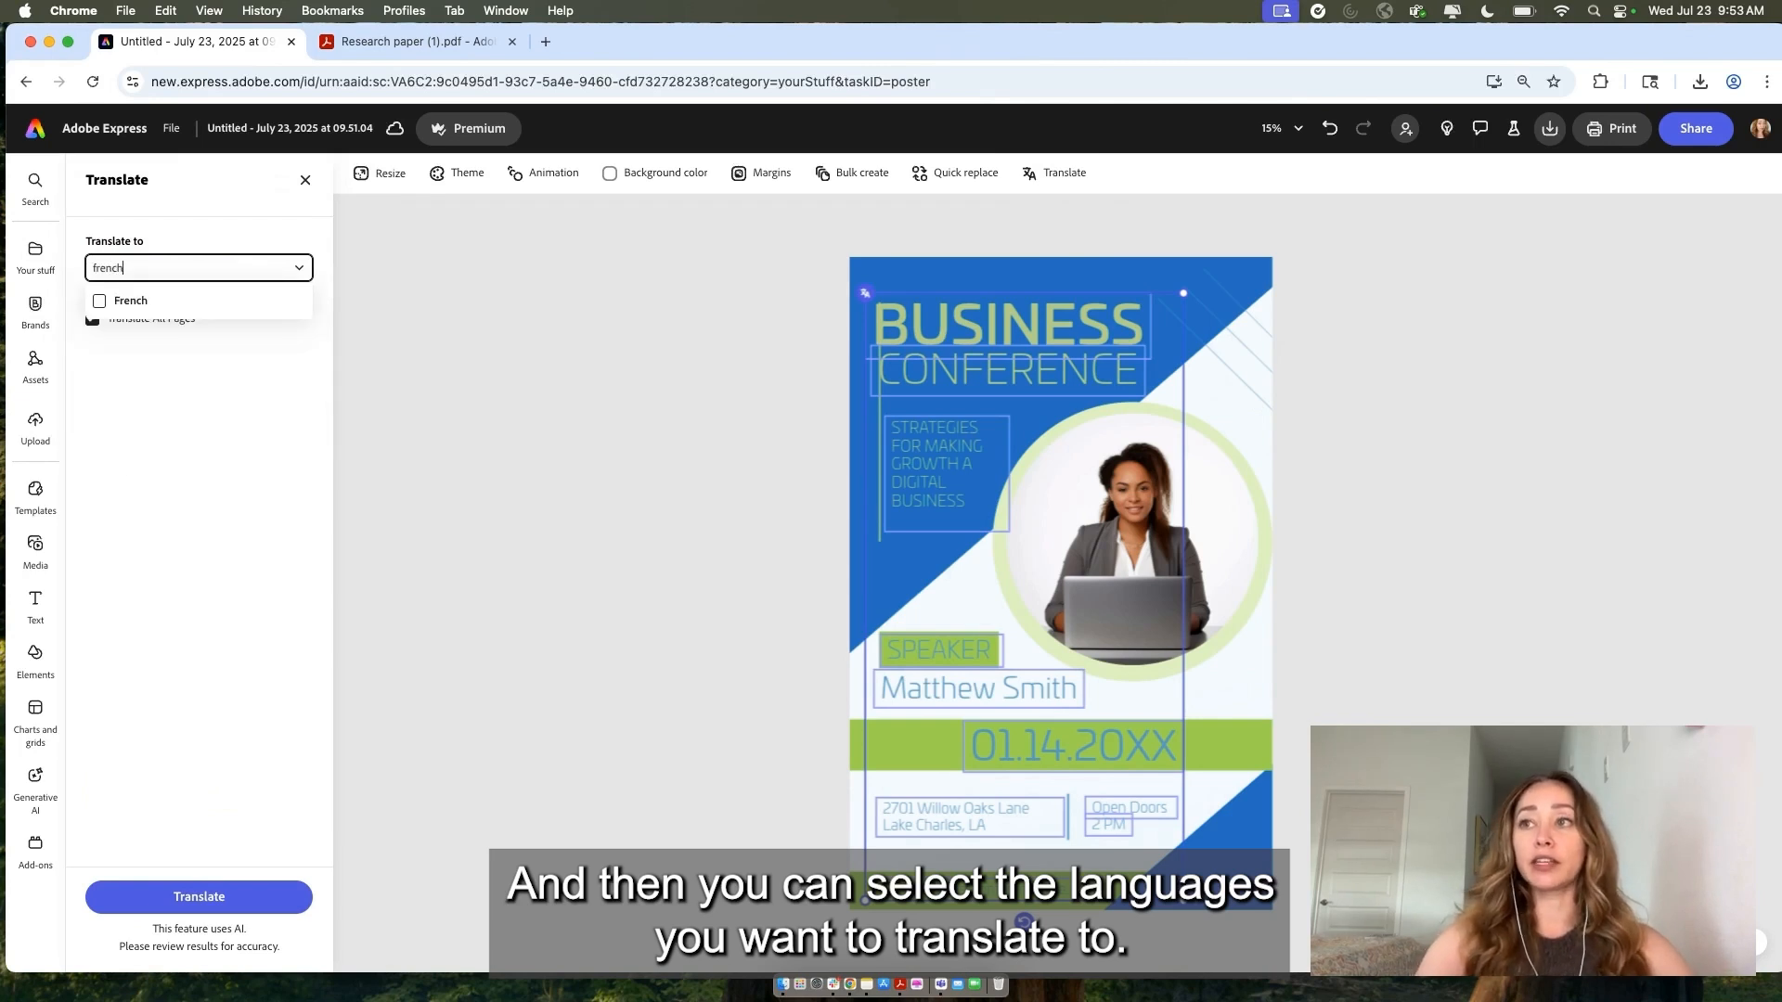
type("nch")
left_click(100, 300)
type("german")
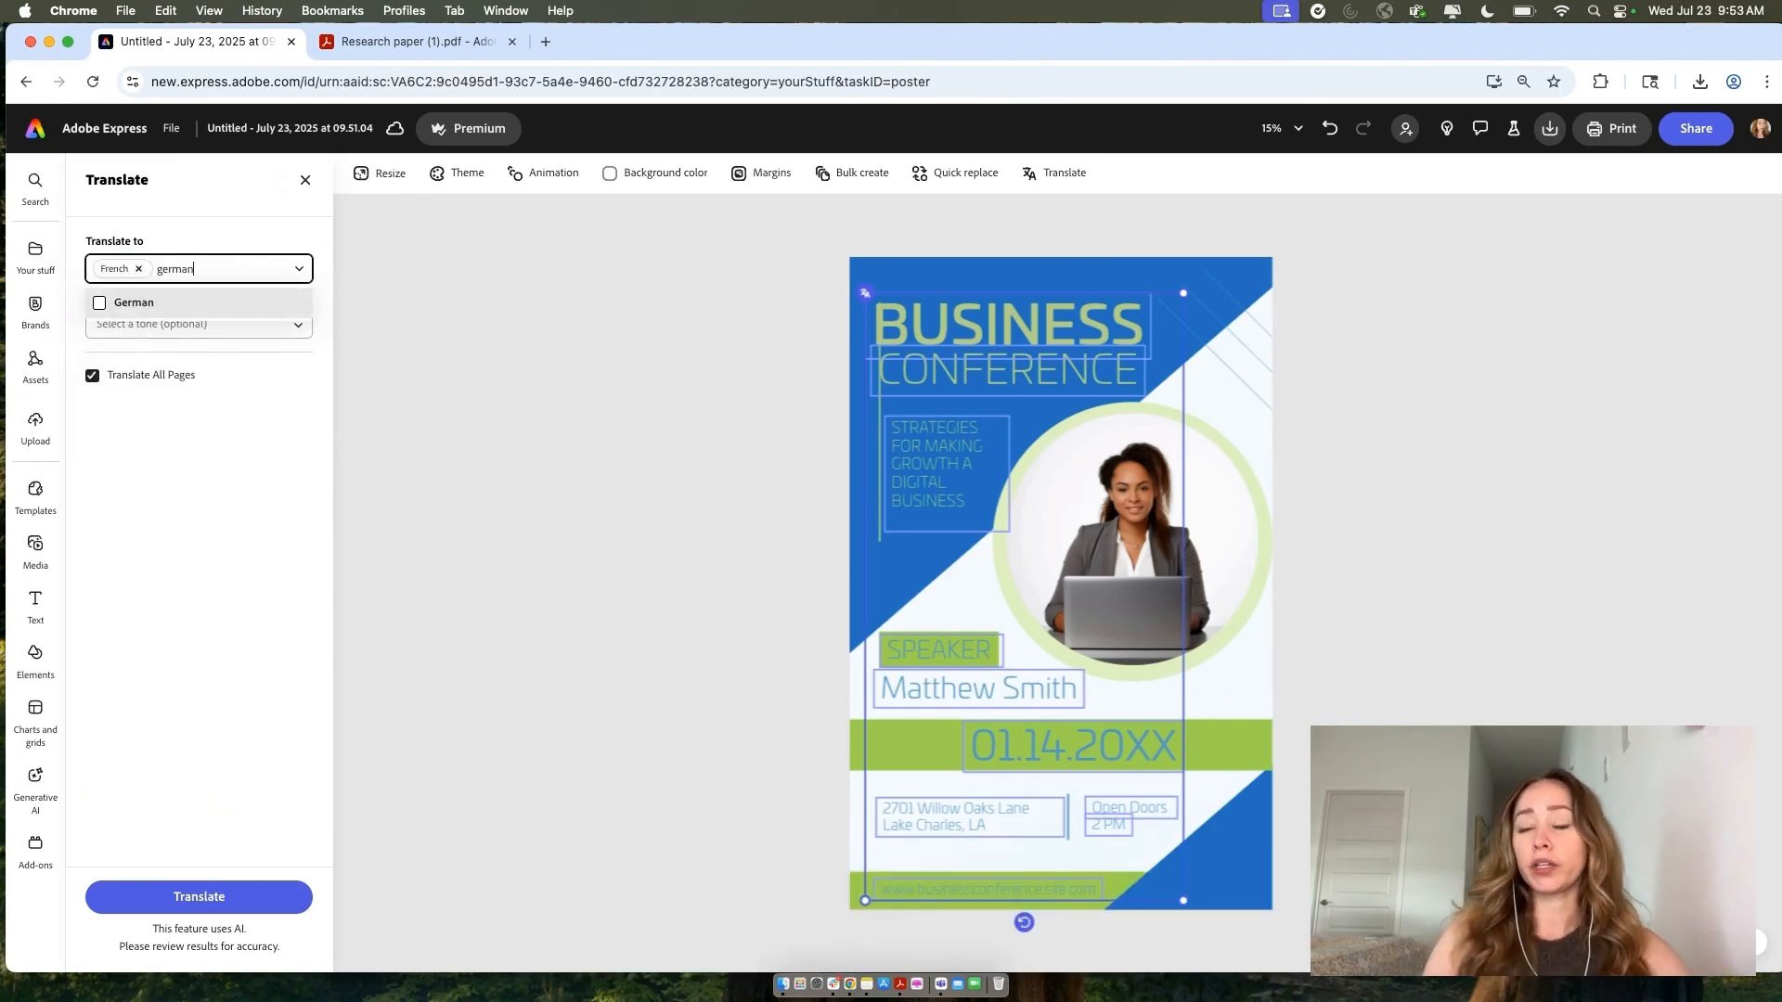
left_click(159, 302)
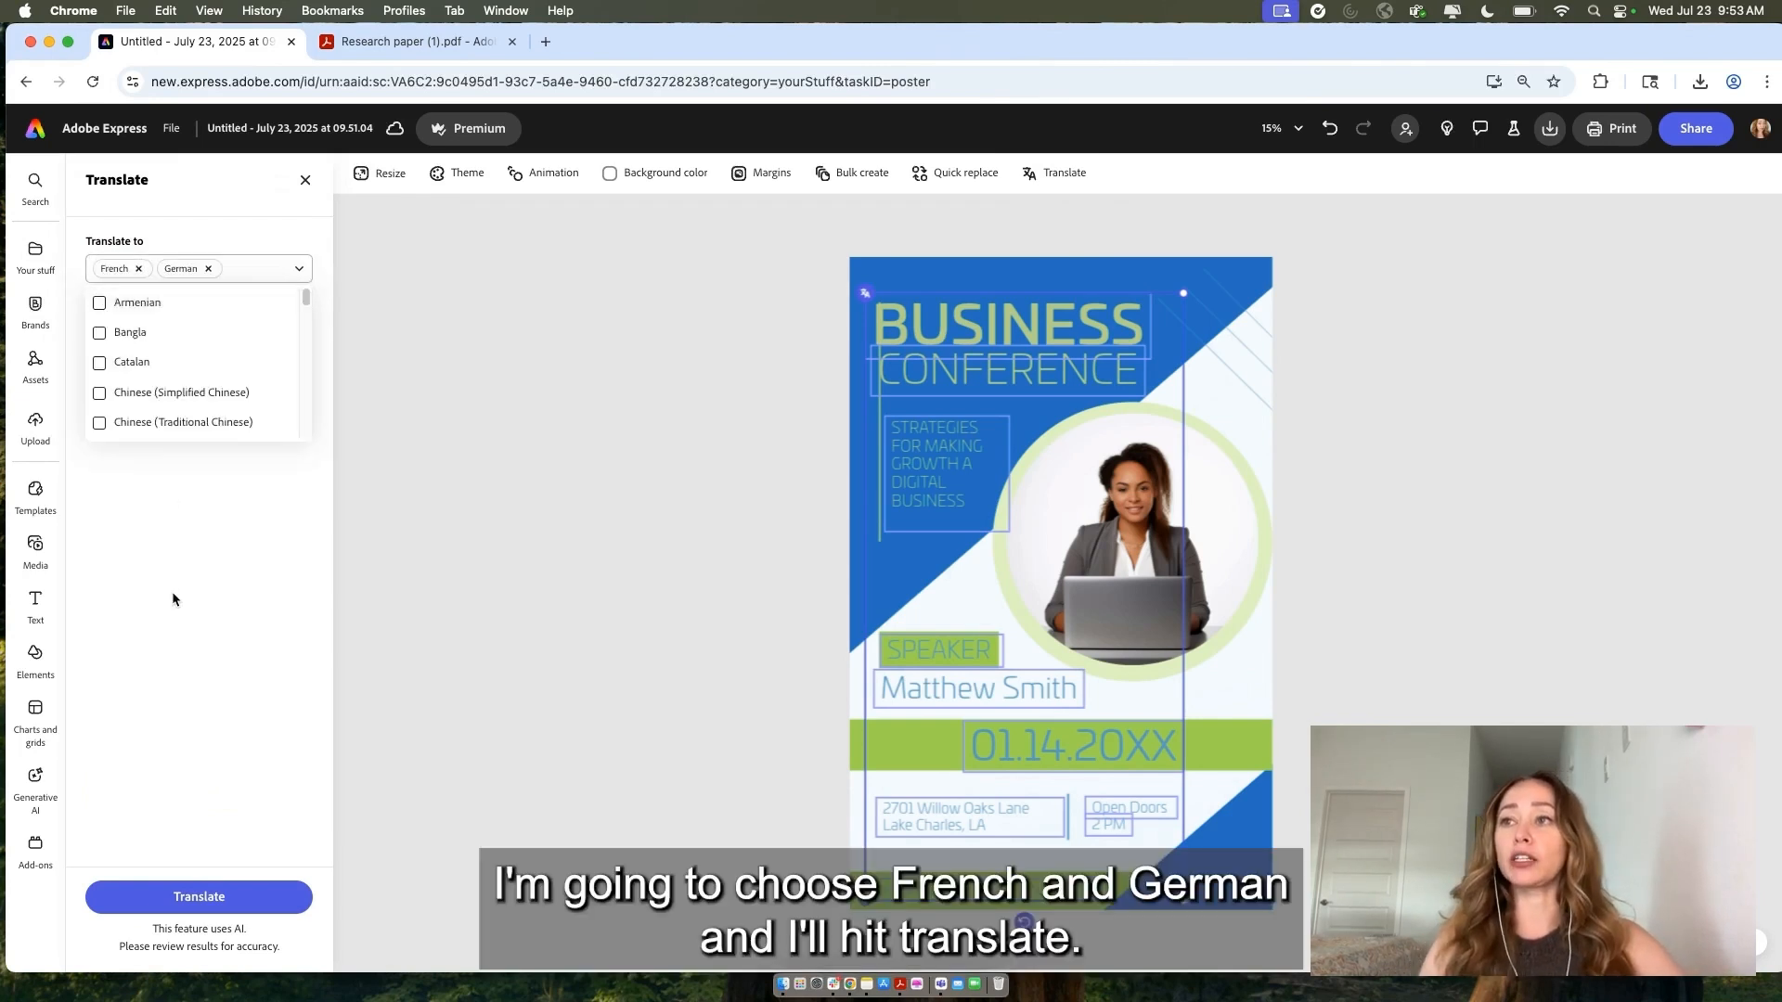
left_click(180, 787)
left_click(232, 895)
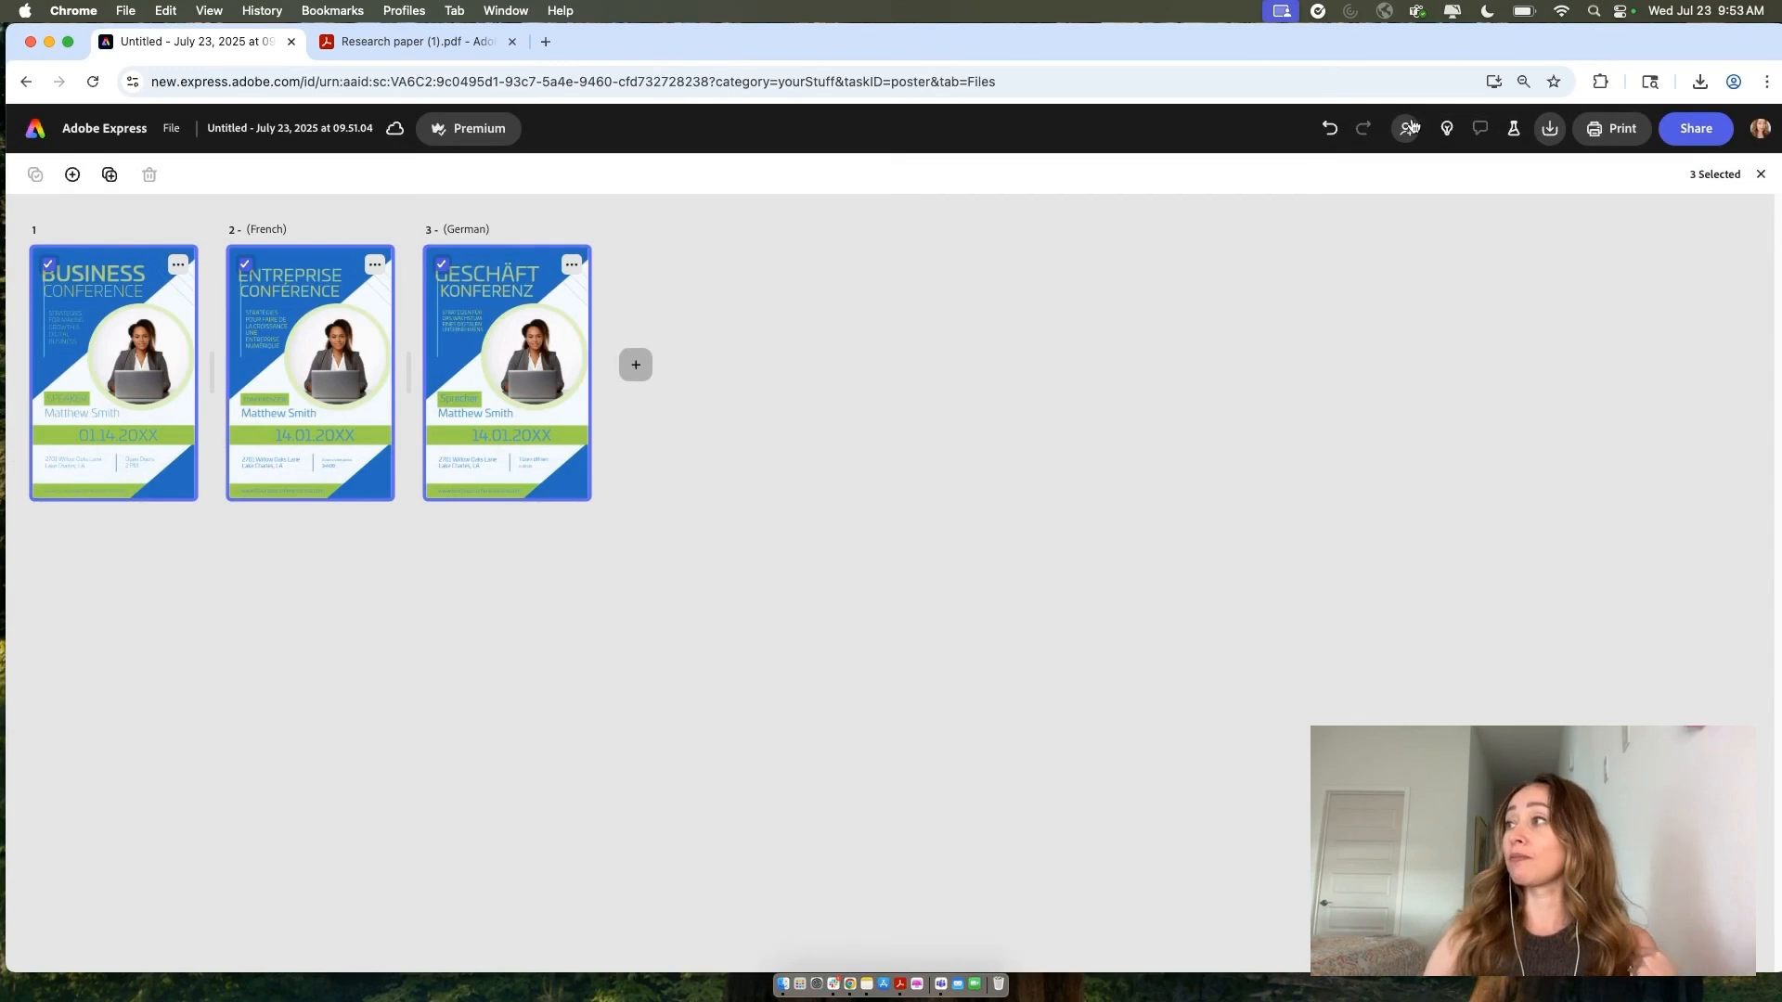
Leave the page overview, view the French version of the poster, and return to the original page
left_click(1761, 175)
left_click(426, 935)
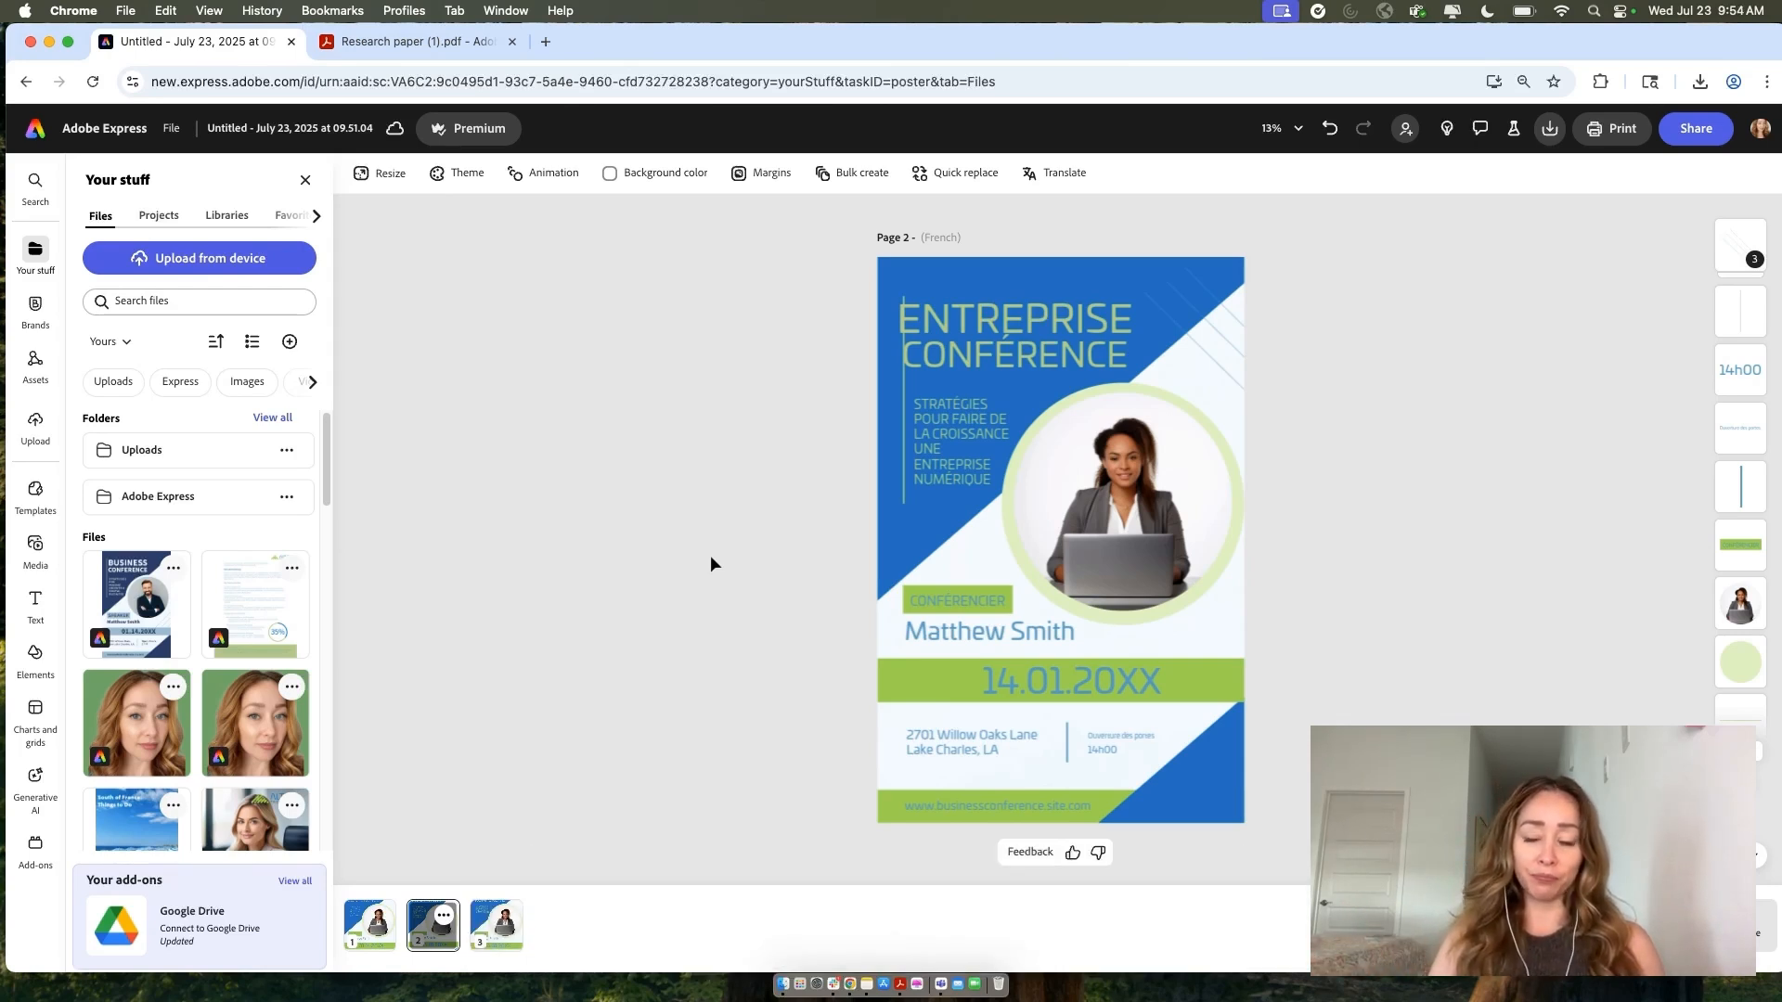
left_click(376, 939)
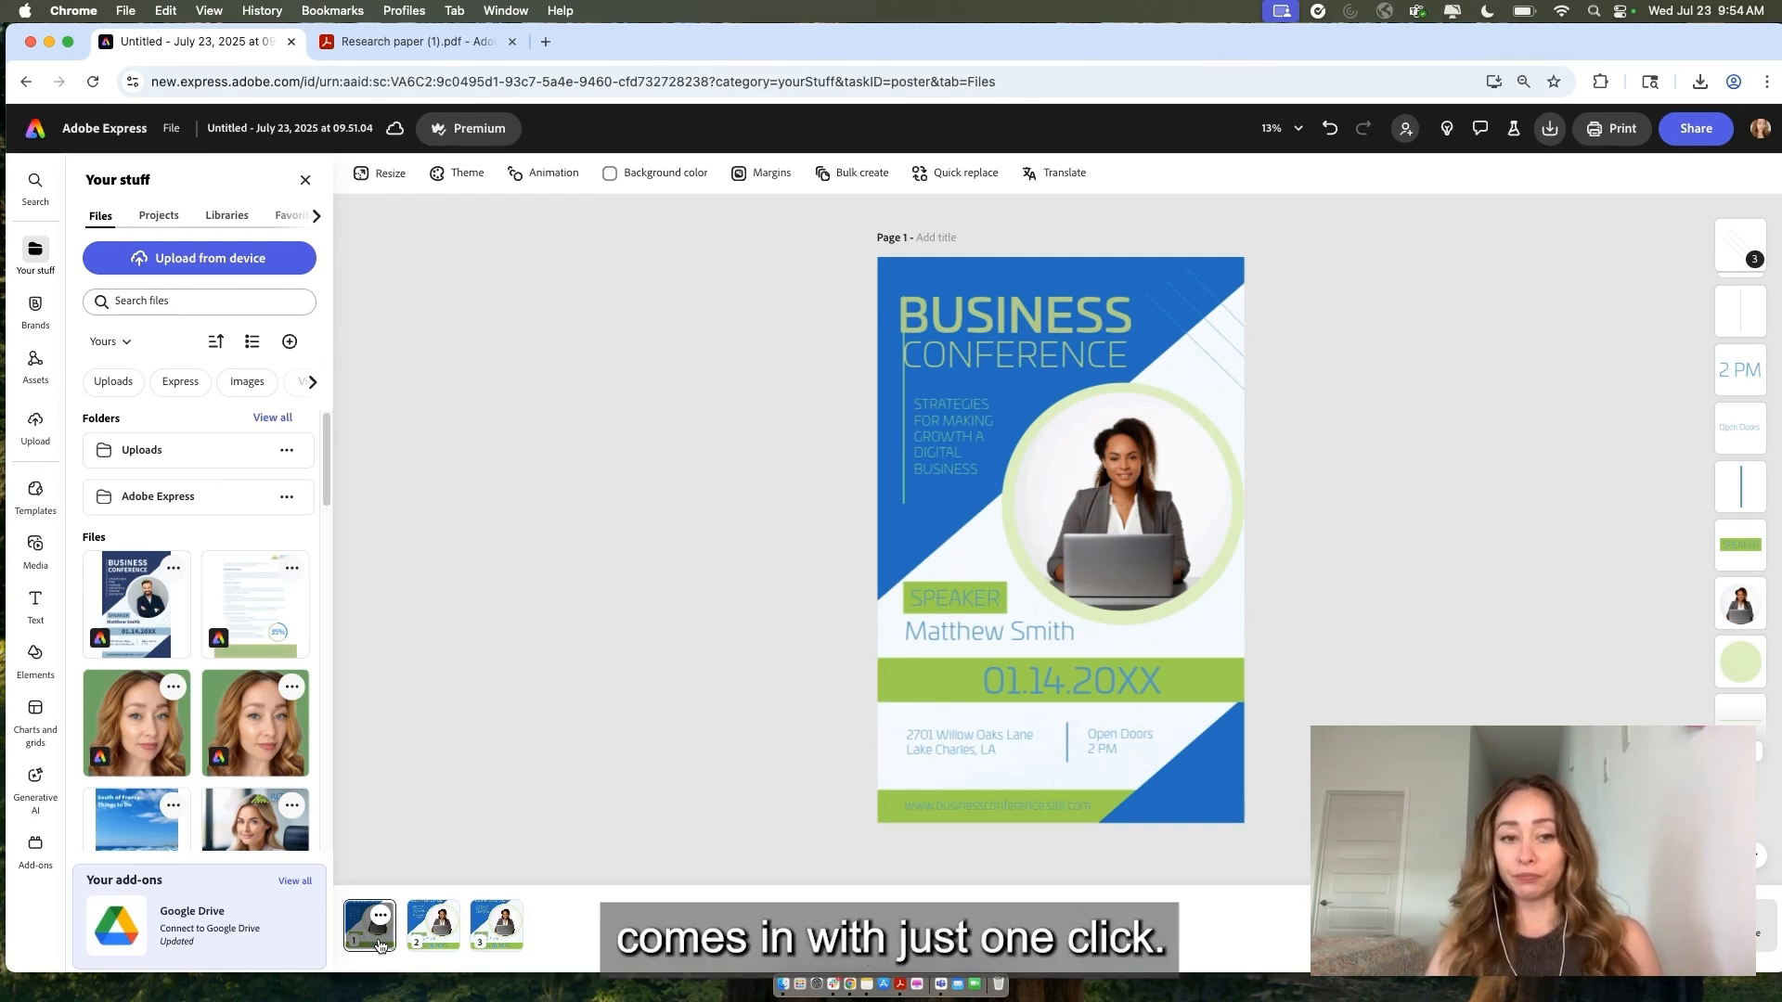
Create a resized duplicate of the original poster in the 1,080 x 1,080 px LinkedIn post format, with image expansion enabled
left_click(388, 174)
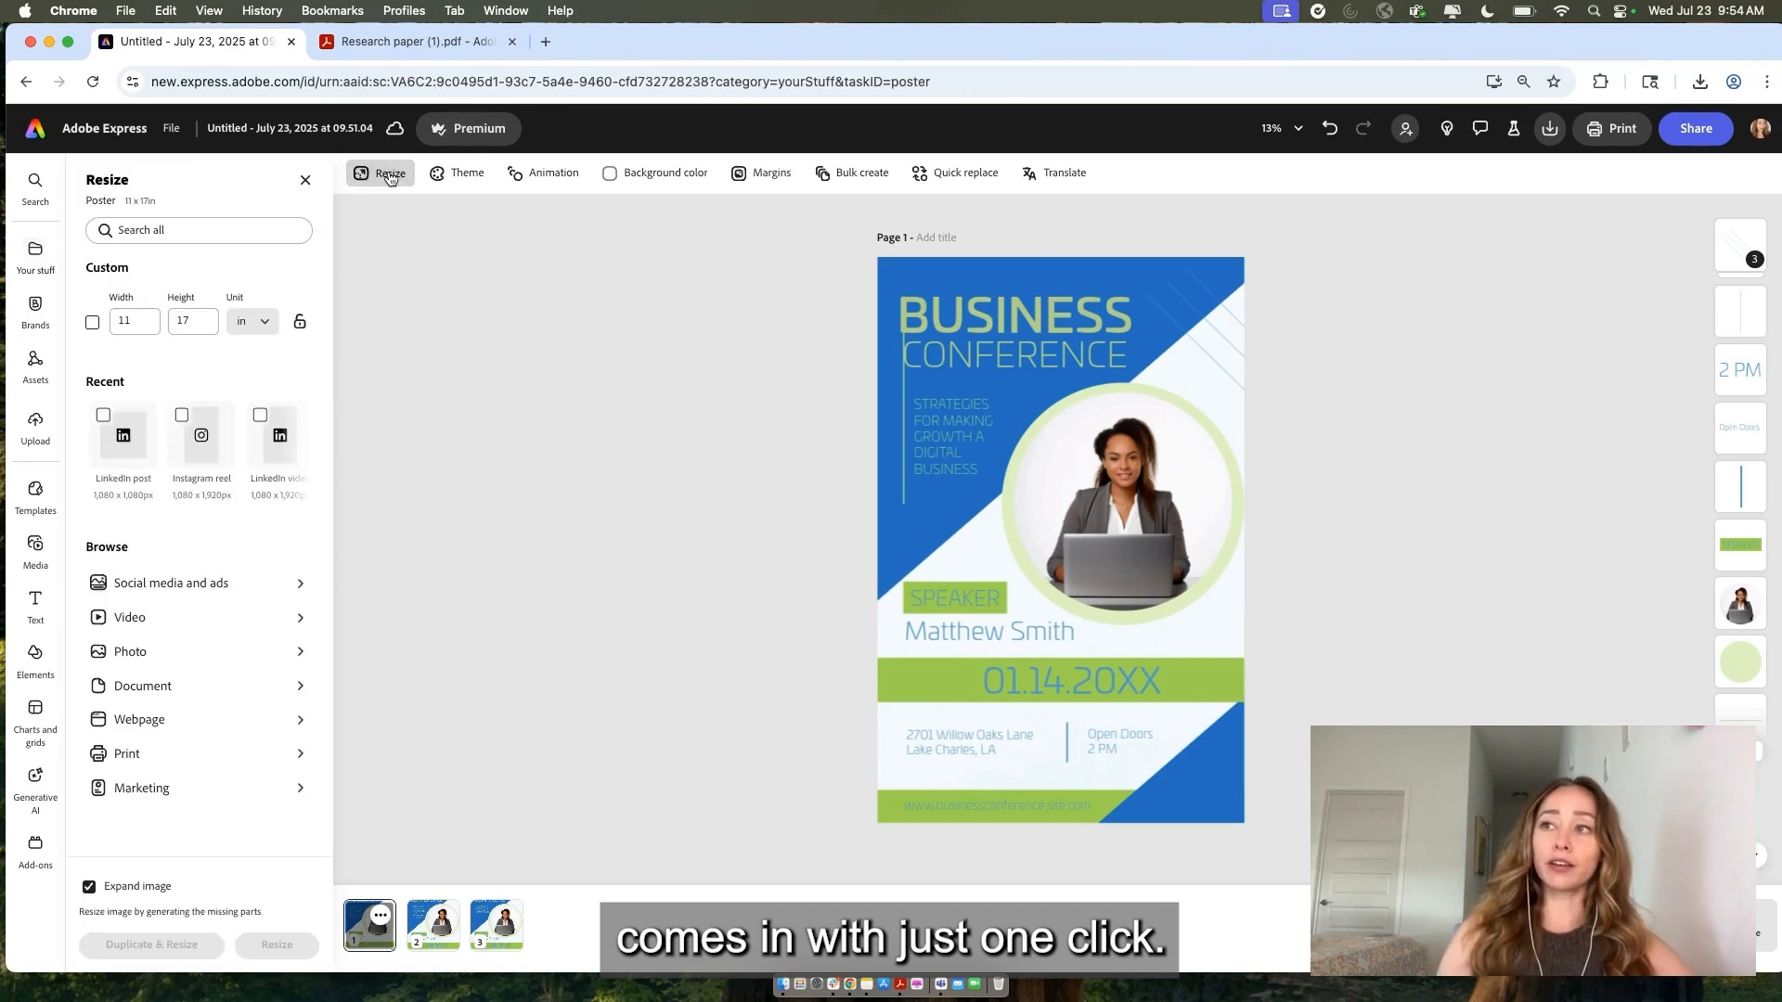
left_click(102, 420)
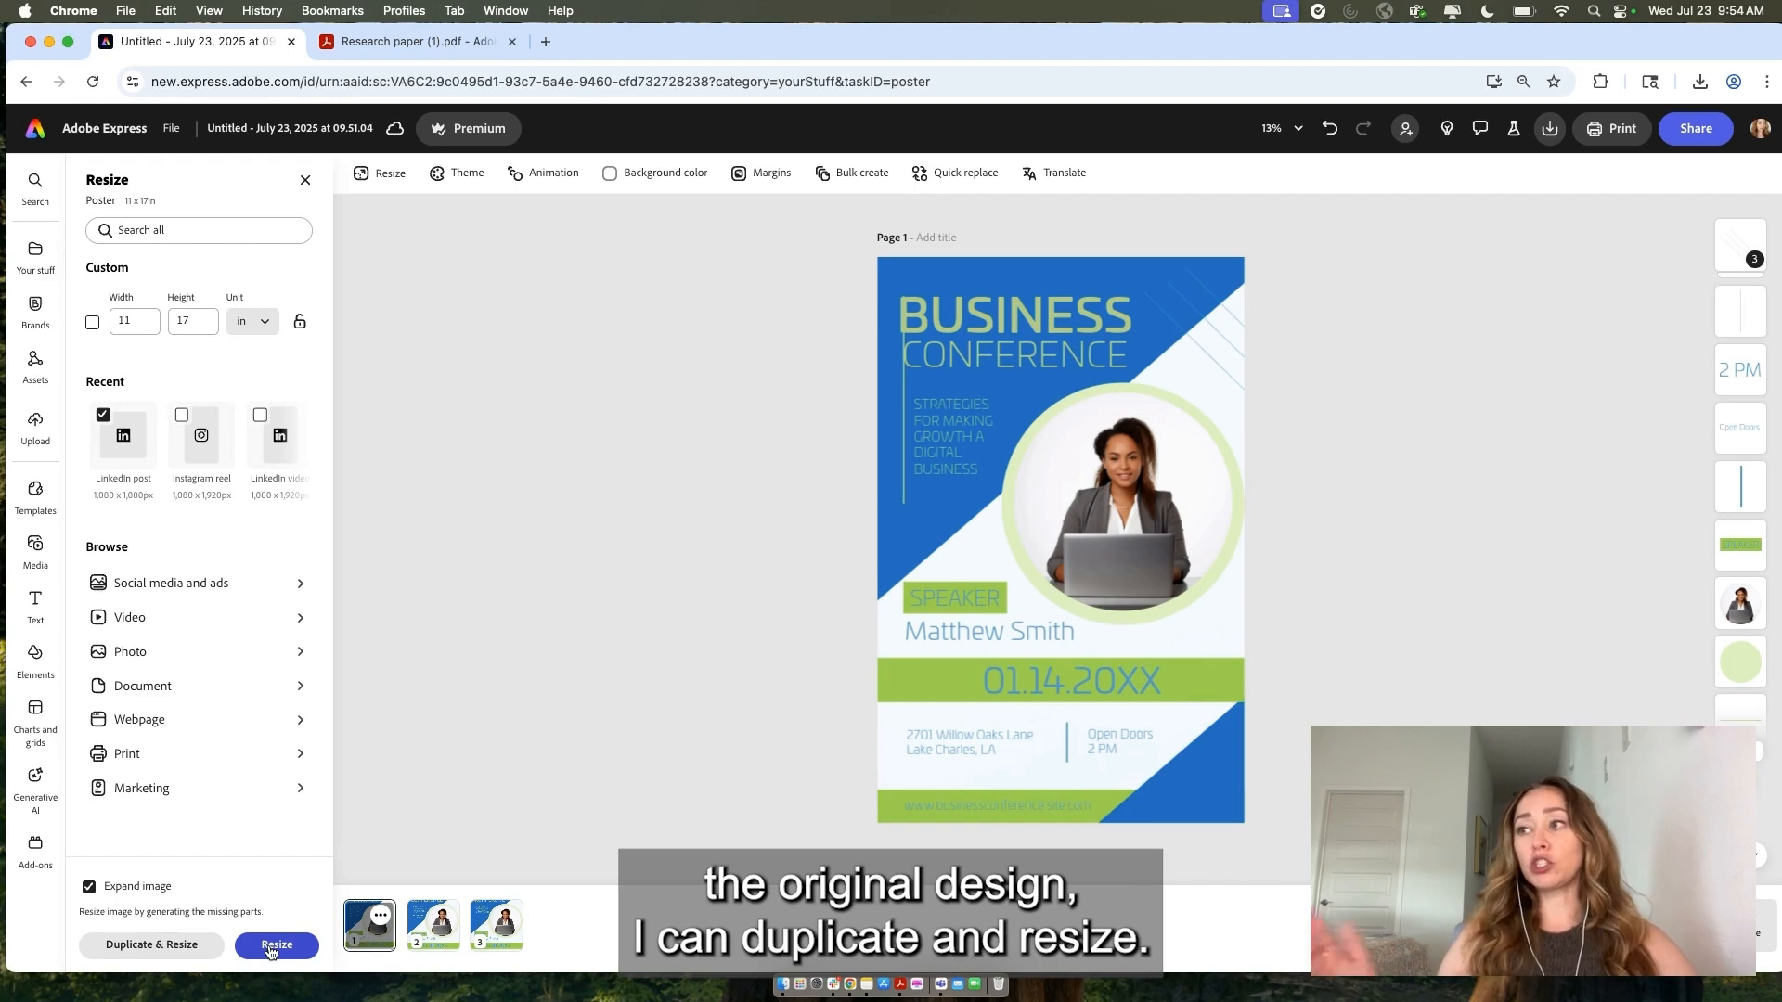
left_click(148, 945)
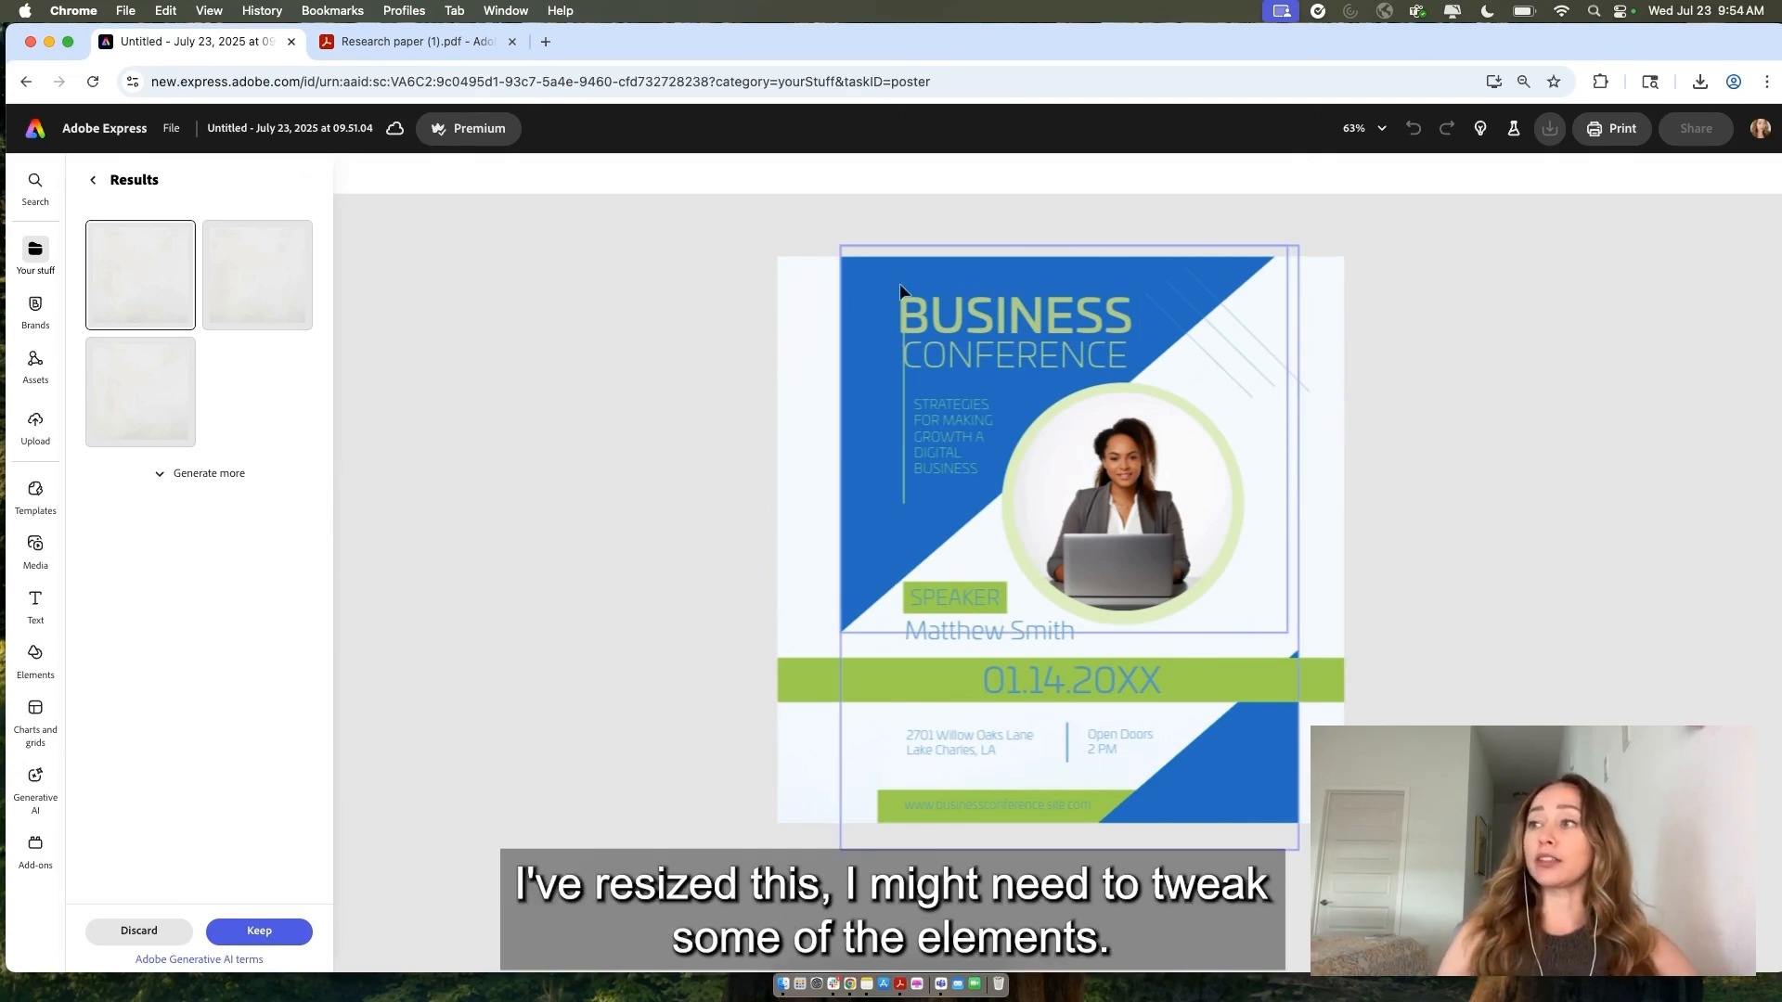
Move the two blue triangles outward on the square page so they fill its upper-left and lower-right corners
left_click(872, 279)
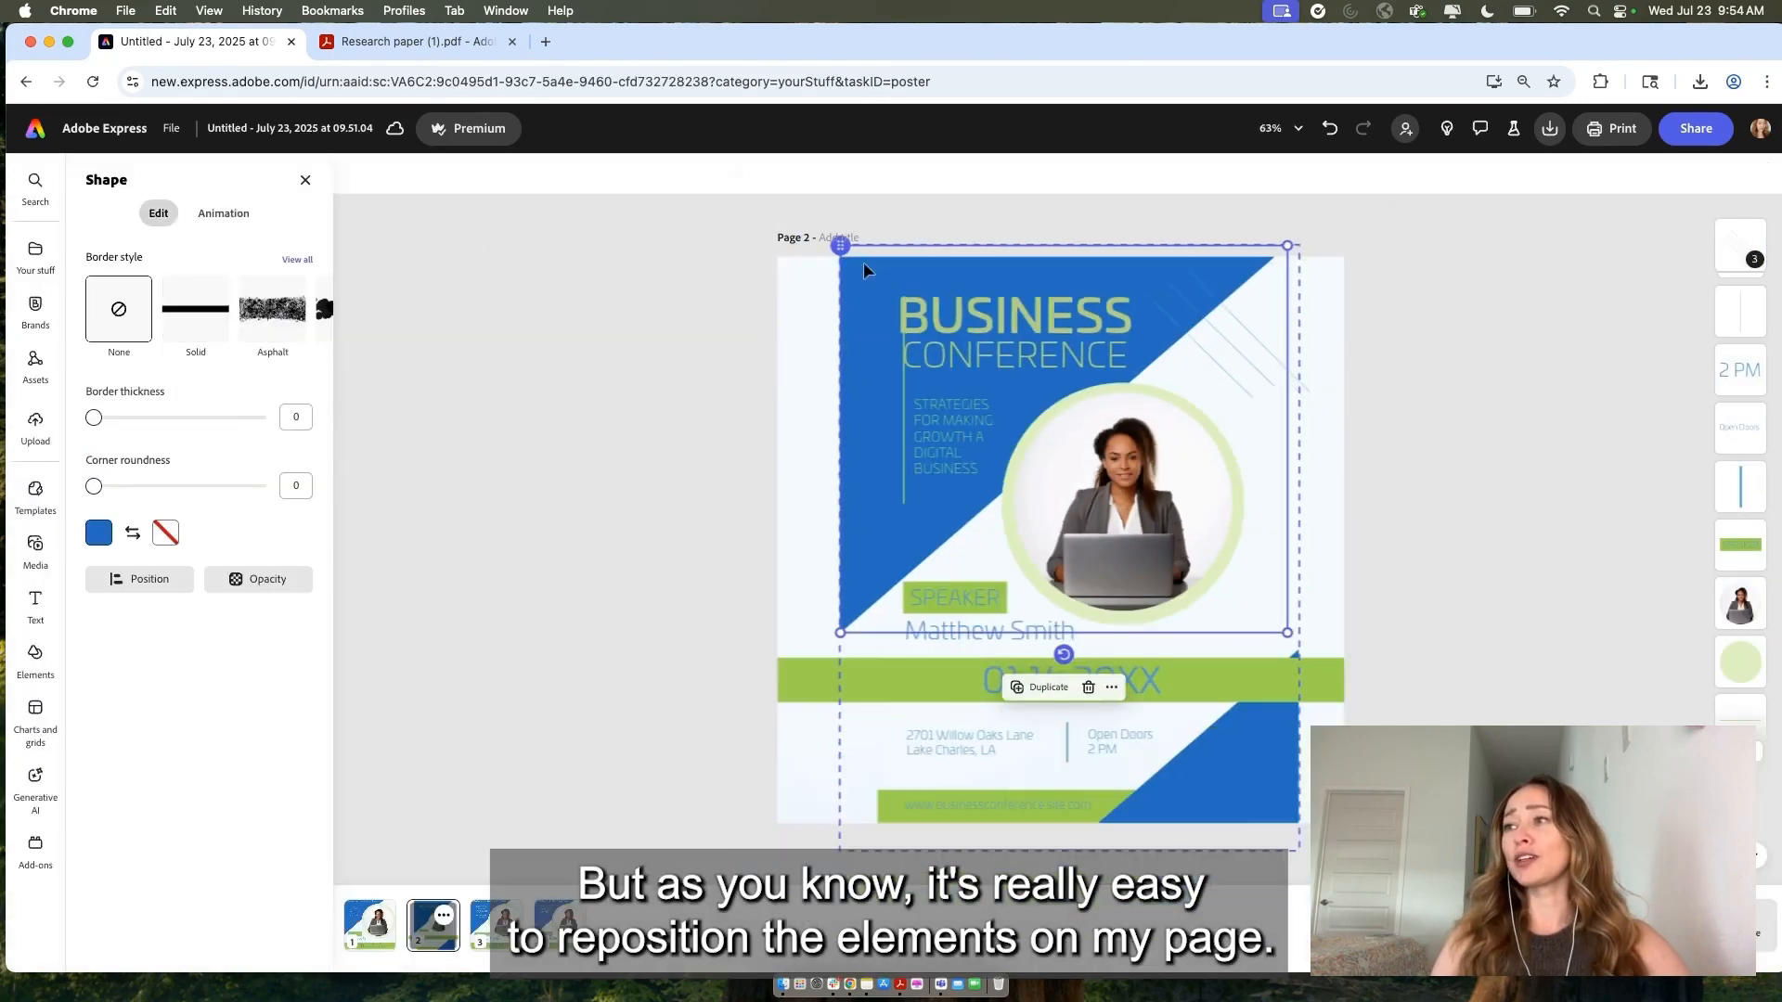
left_click_drag(870, 276, 798, 270)
left_click(1256, 787)
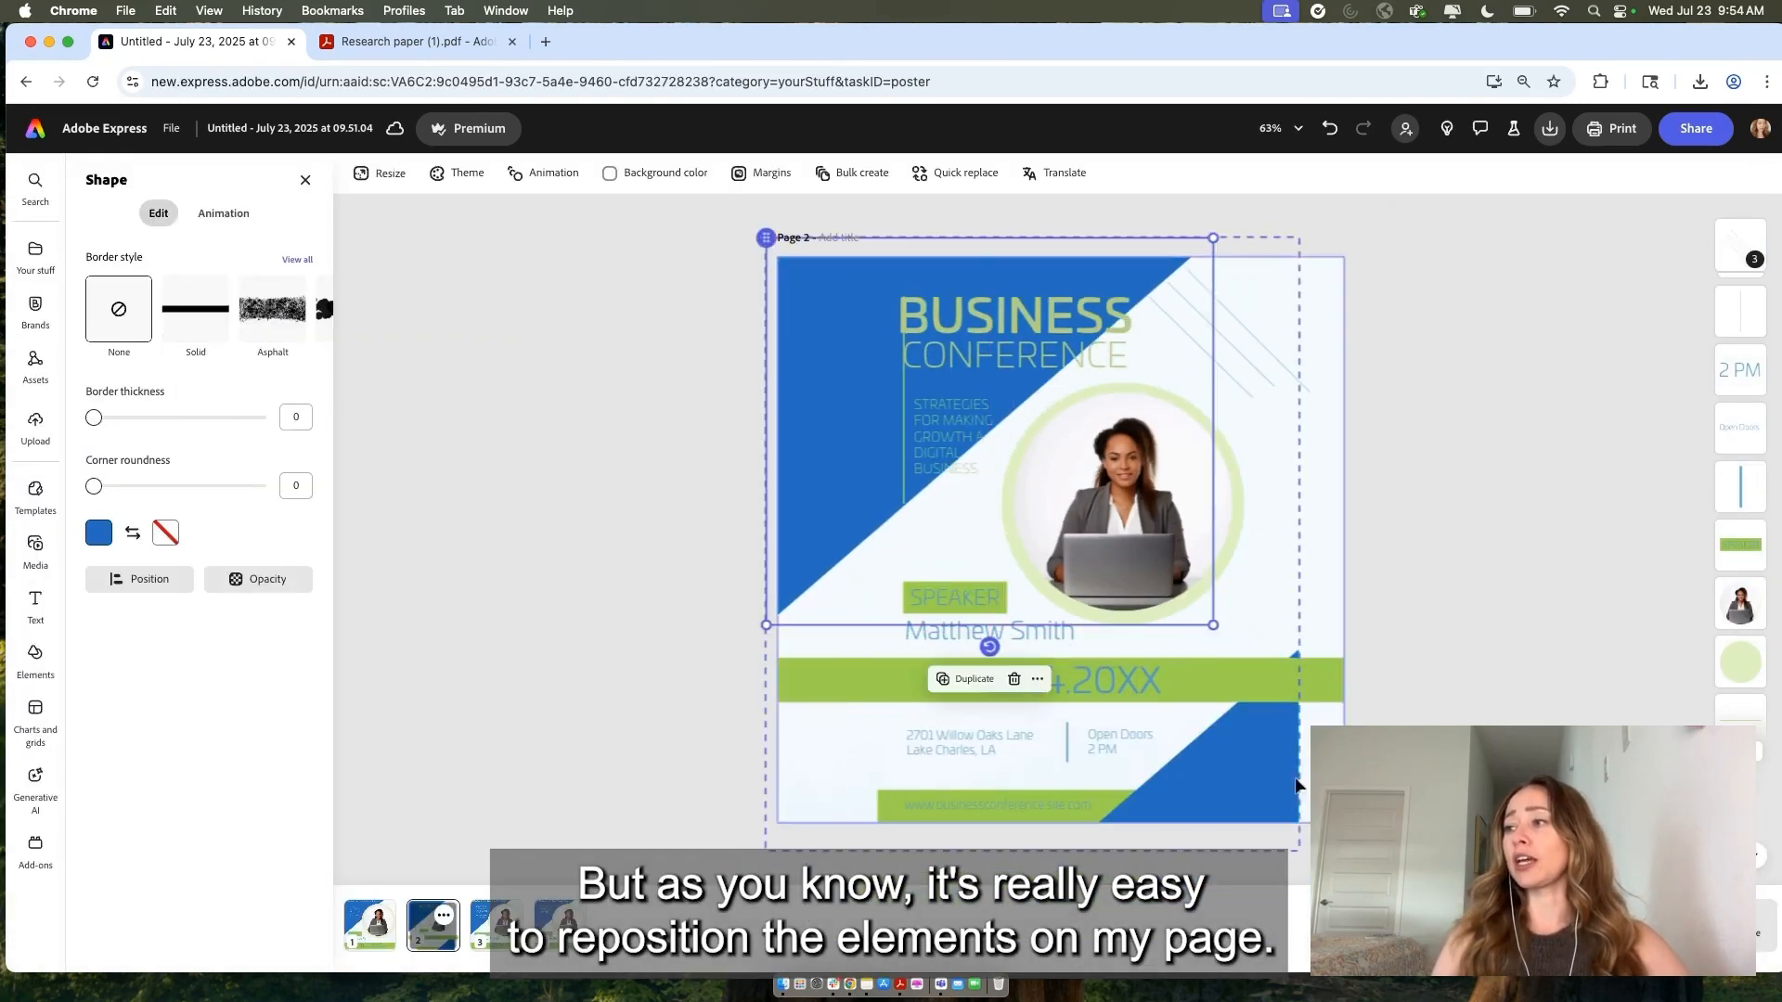
left_click(1256, 787)
left_click_drag(1261, 792, 1339, 792)
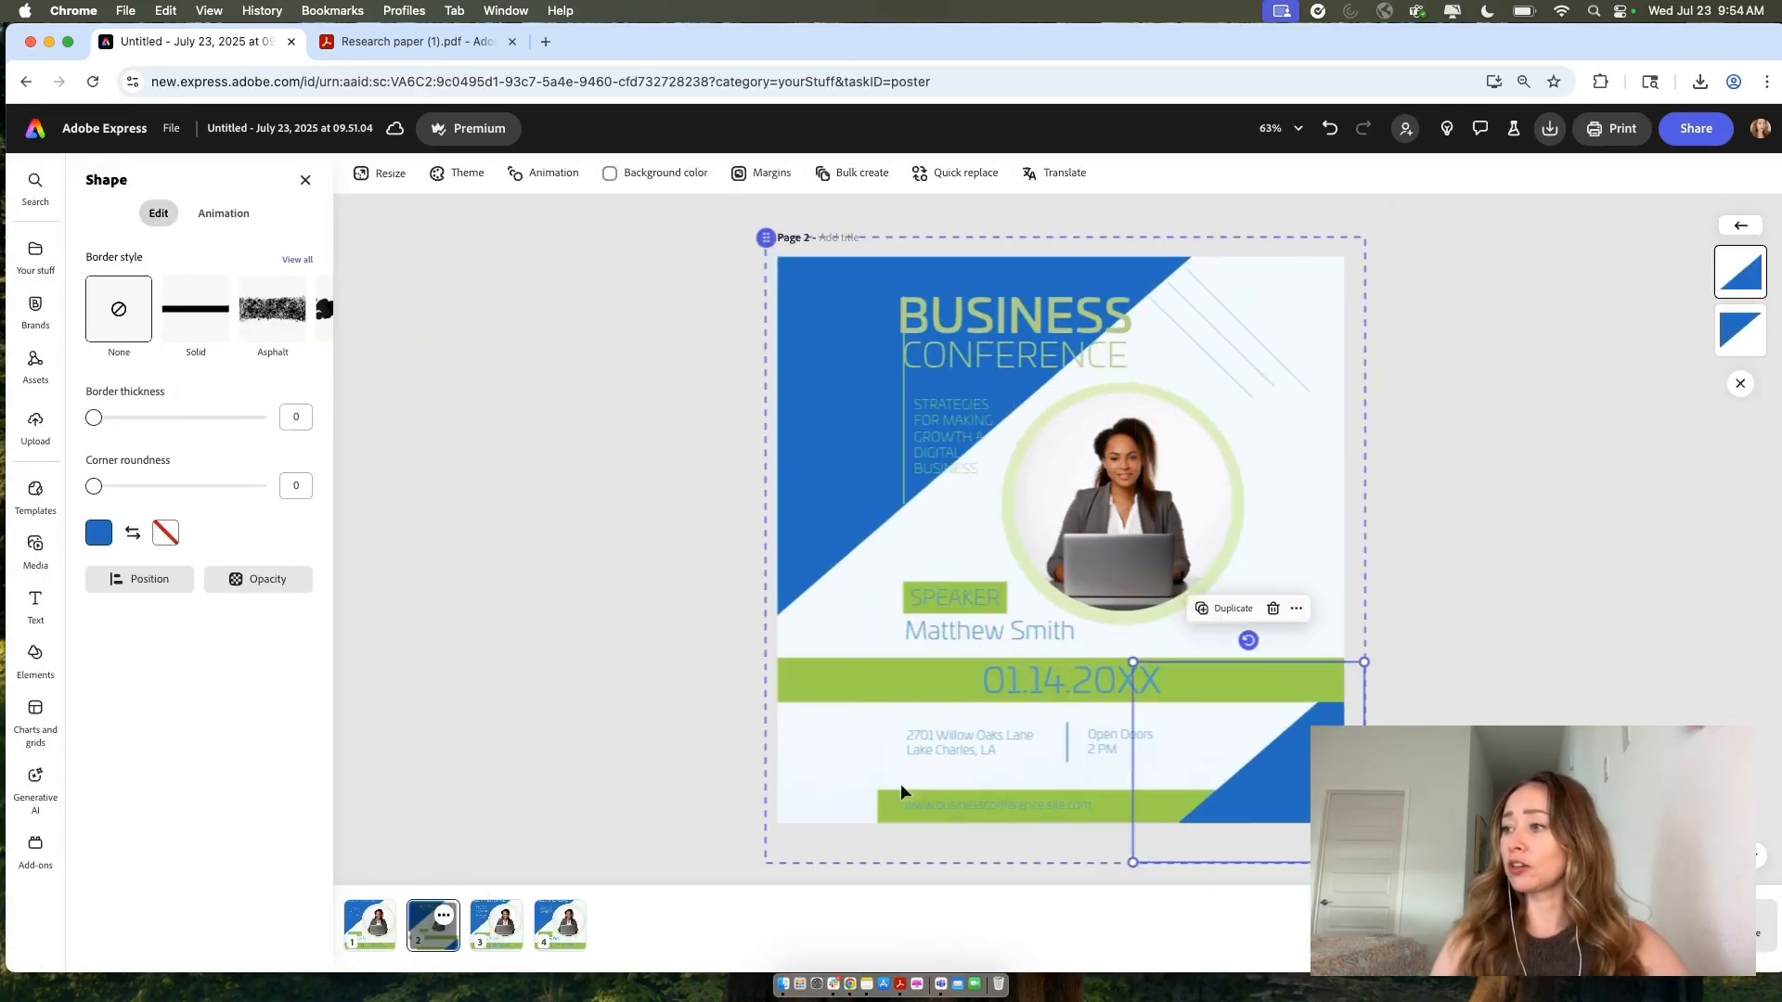
Extend the green footer bar past the left edge of the square page
left_click(886, 804)
left_click_drag(876, 809, 705, 808)
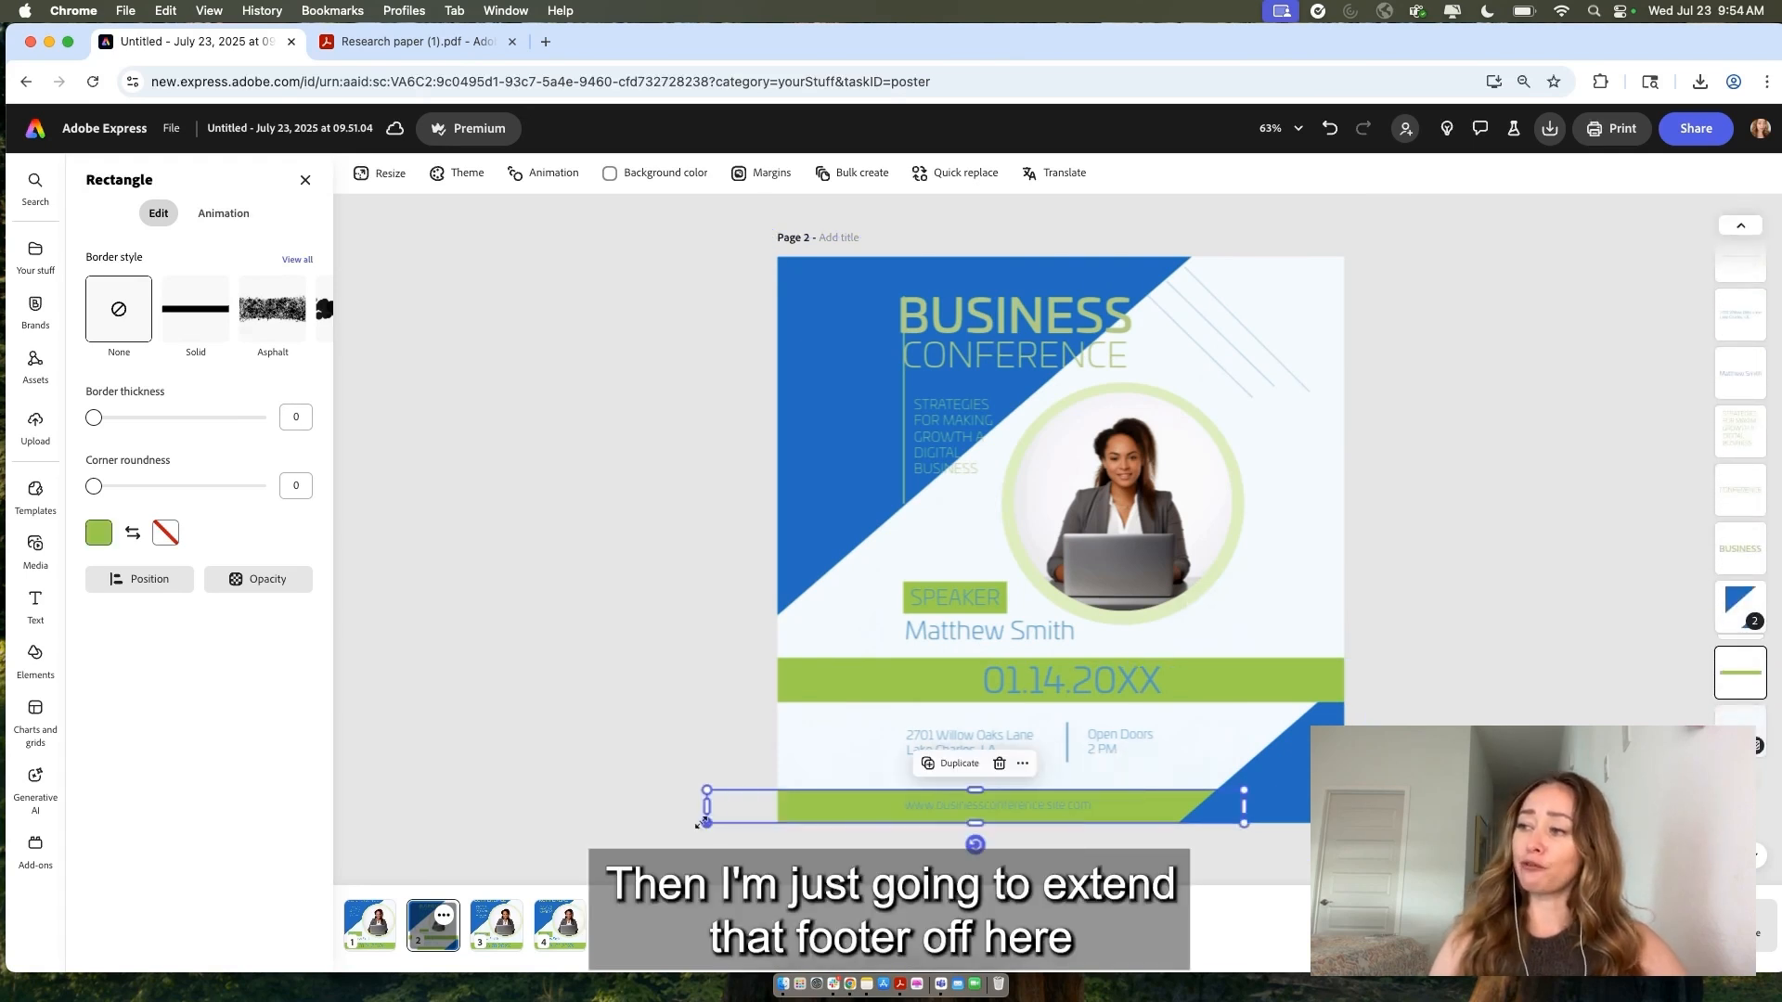
left_click(696, 641)
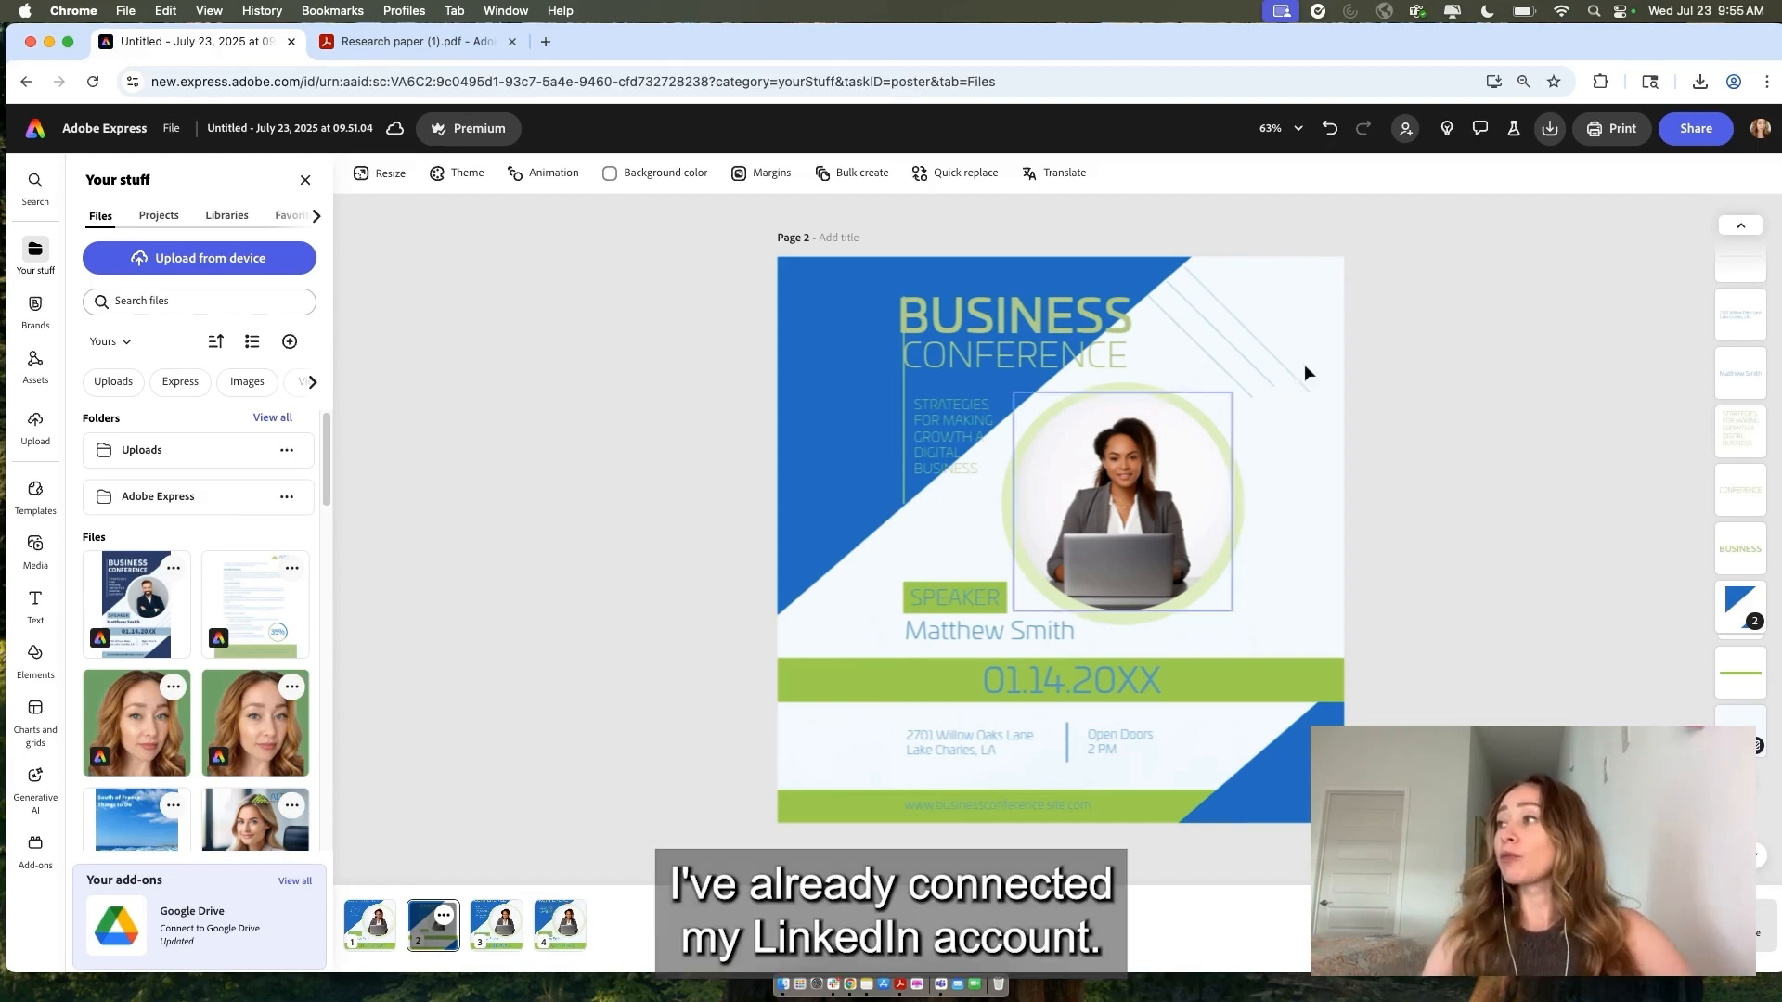
Share the square design to LinkedIn with the caption starting "Have you considered adopting e-signatures?" and ending with #eSignatures #DigitalTransformation #WorkflowEfficiency
left_click(1693, 132)
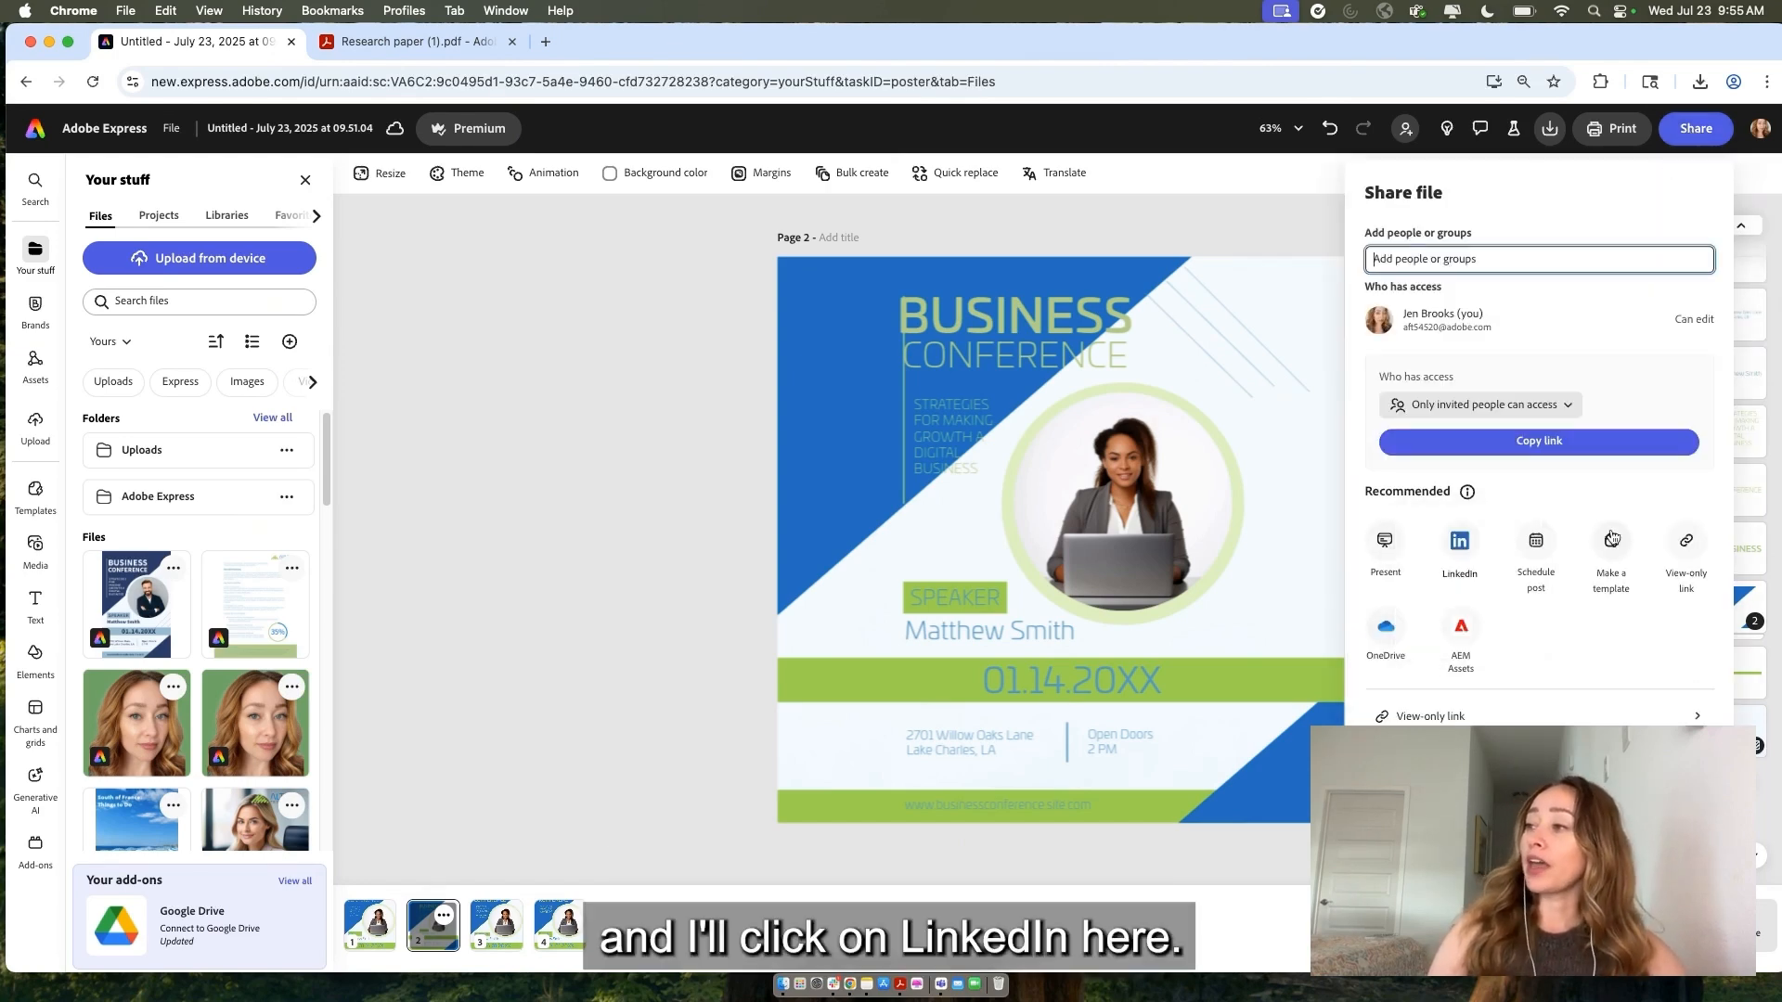
left_click(1456, 547)
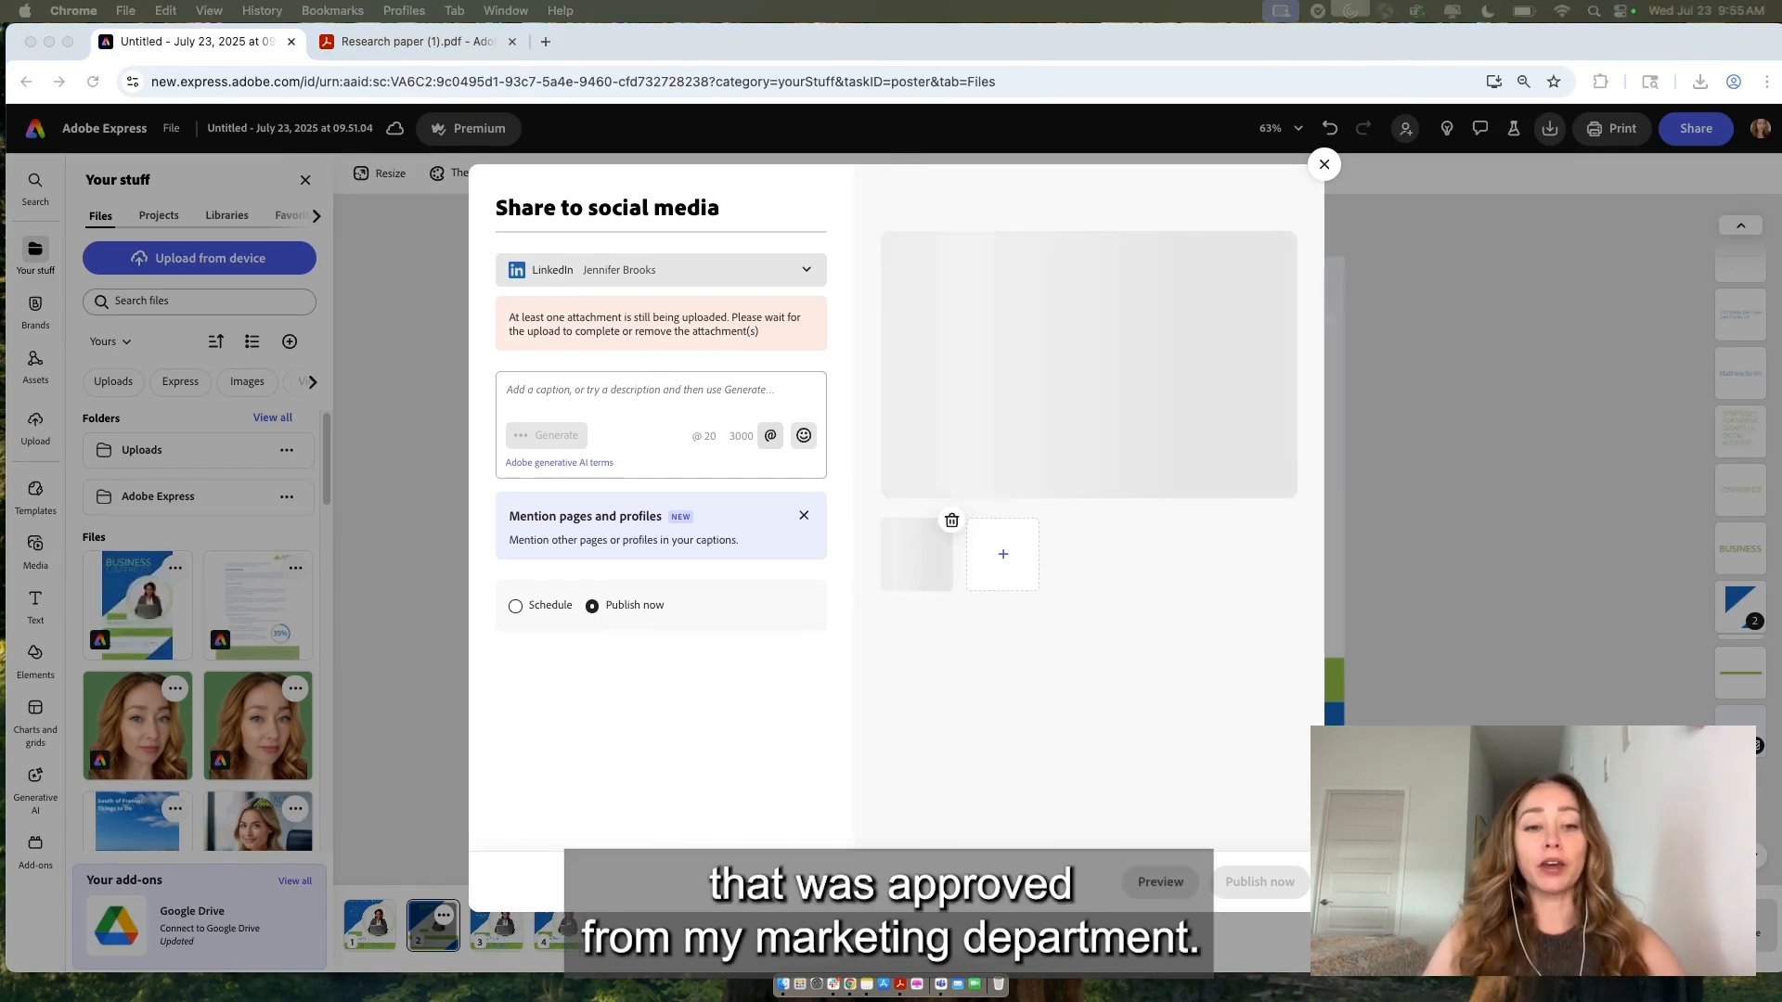
left_click(514, 392)
type("Have you considered adopting e-signatures? In today's fast-paced business environment, streamlining workflows is essential for efficiency. Have you ever thought about adopting e-signatures? This innovative solution not only reduces paperwork but also enhances security and collaboration across teams. With e-signatures, you can expedite approvals and maintain a seamless workflow. Let's discuss how this technology can transform your operations and improve productivity. What challenges have you faced with traditional signing methods? #eSignatures #DigitalTransformation #WorkflowEfficiency")
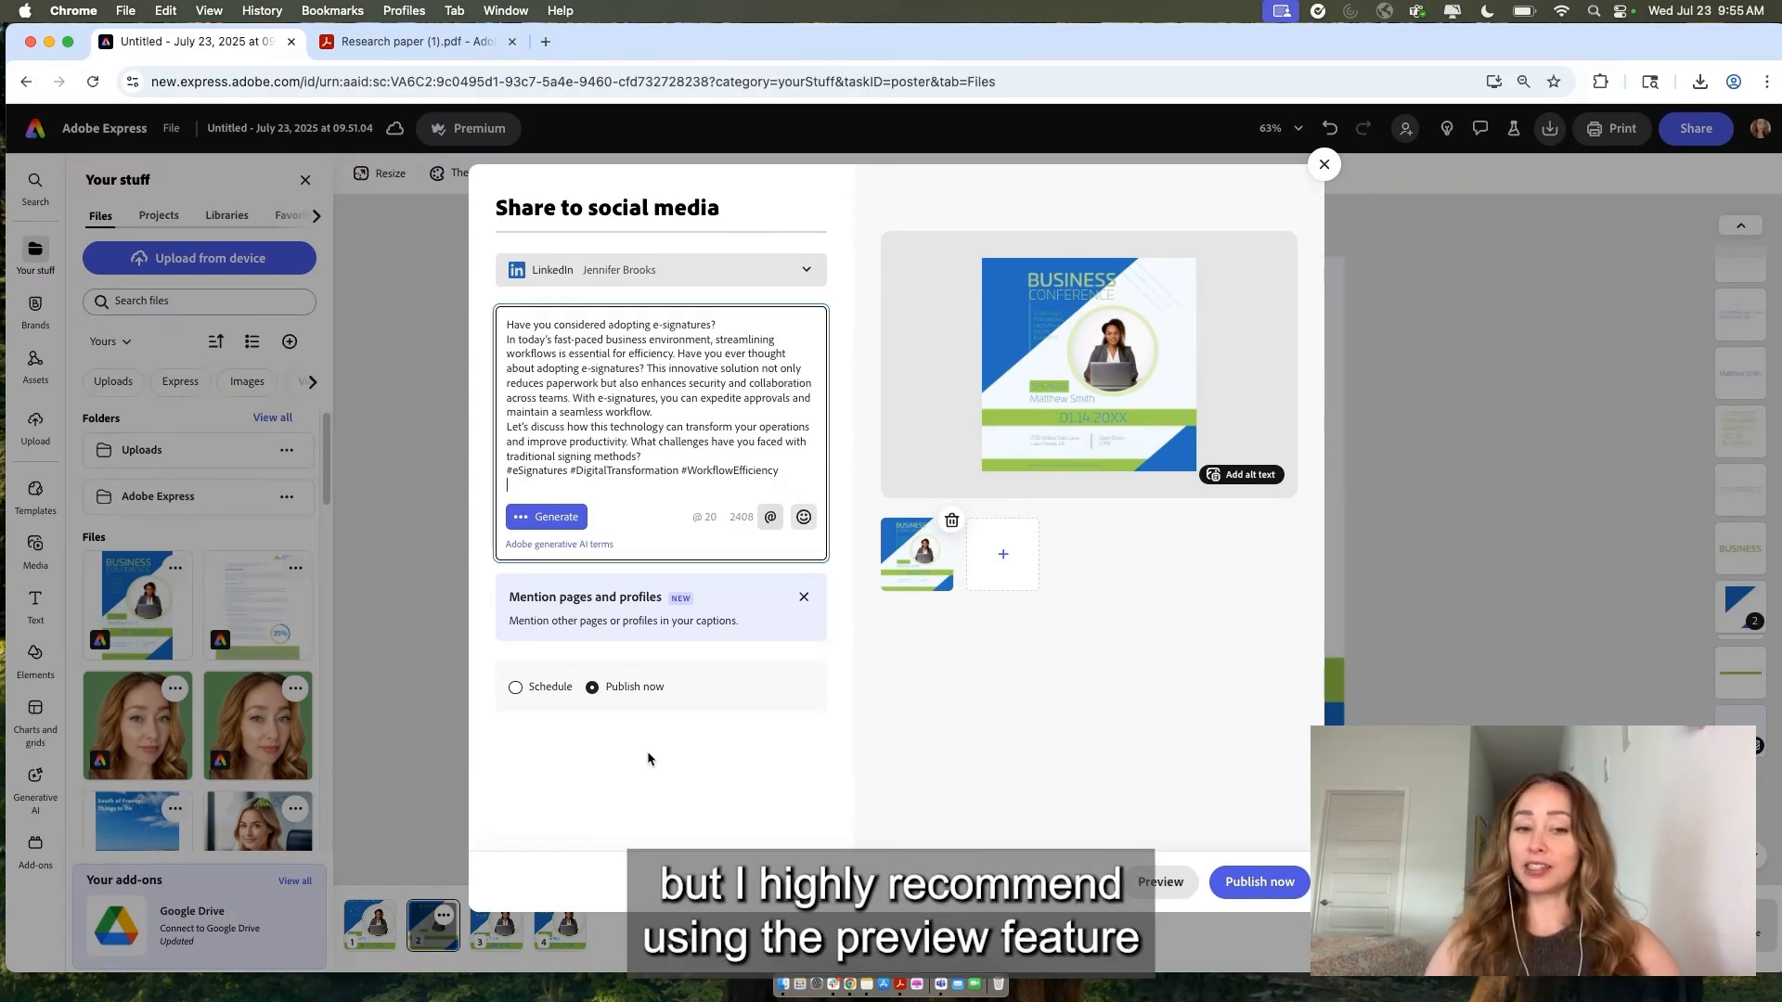
Preview the LinkedIn post with its full caption expanded, and return to the sharing settings
left_click(1159, 883)
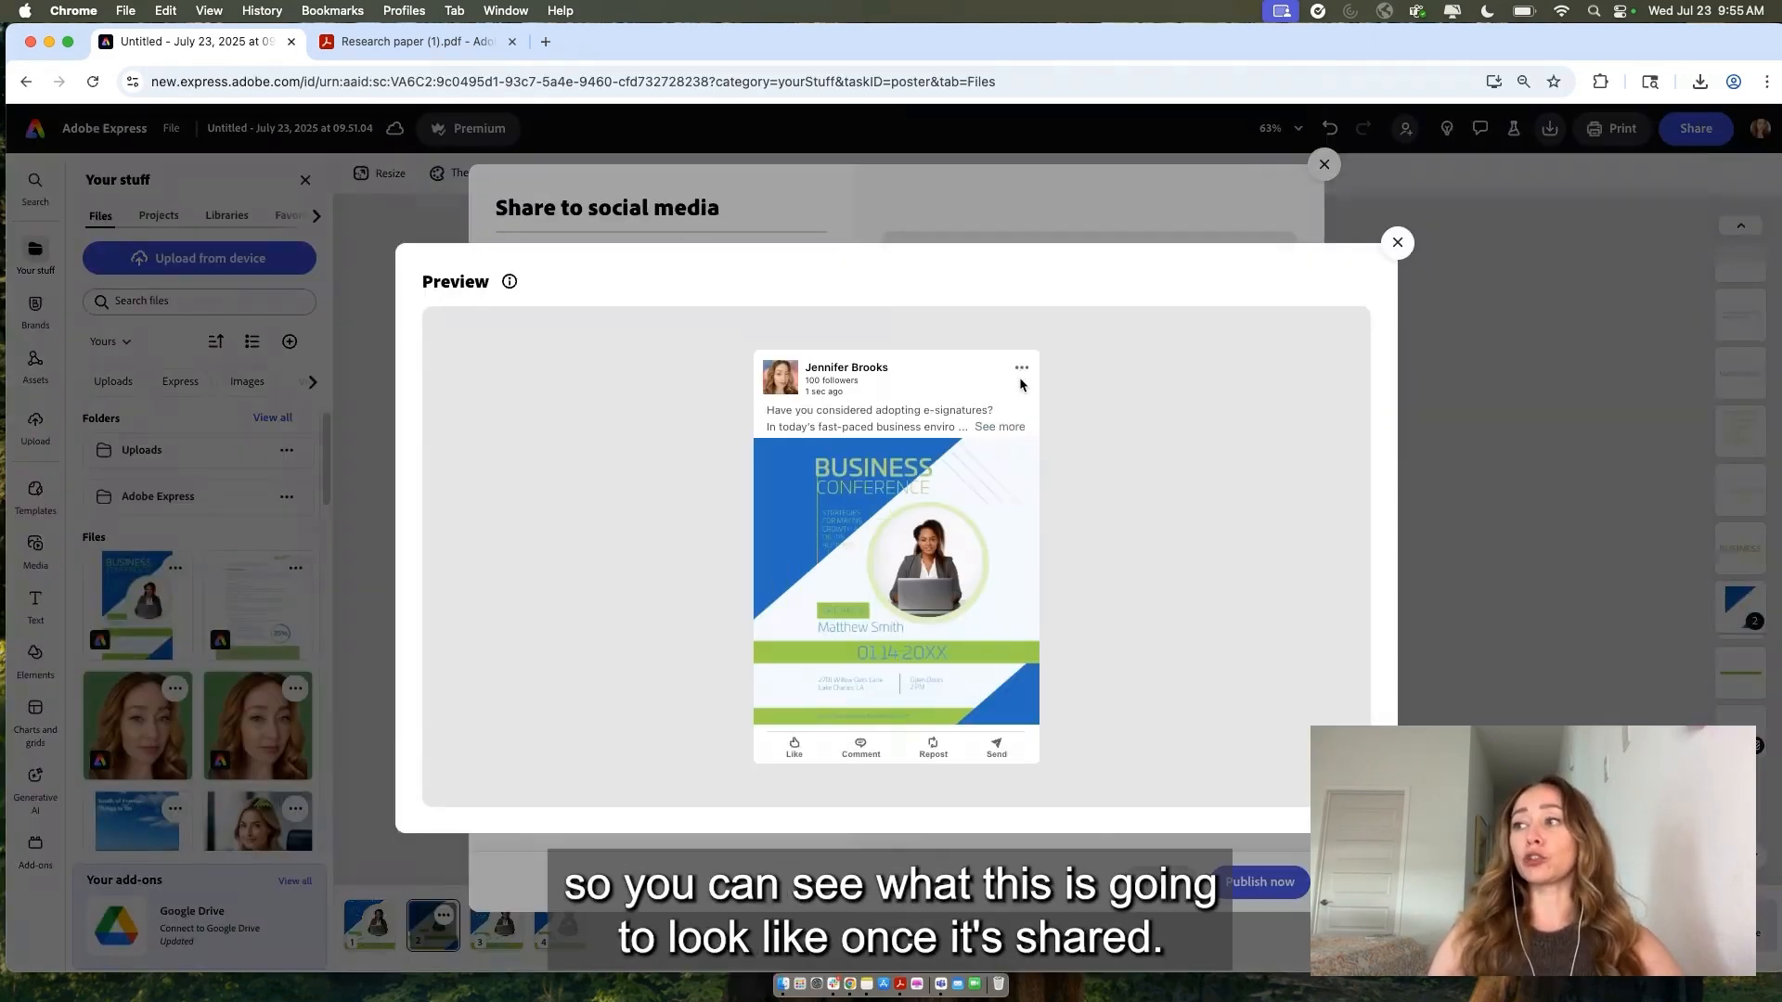
left_click(1014, 428)
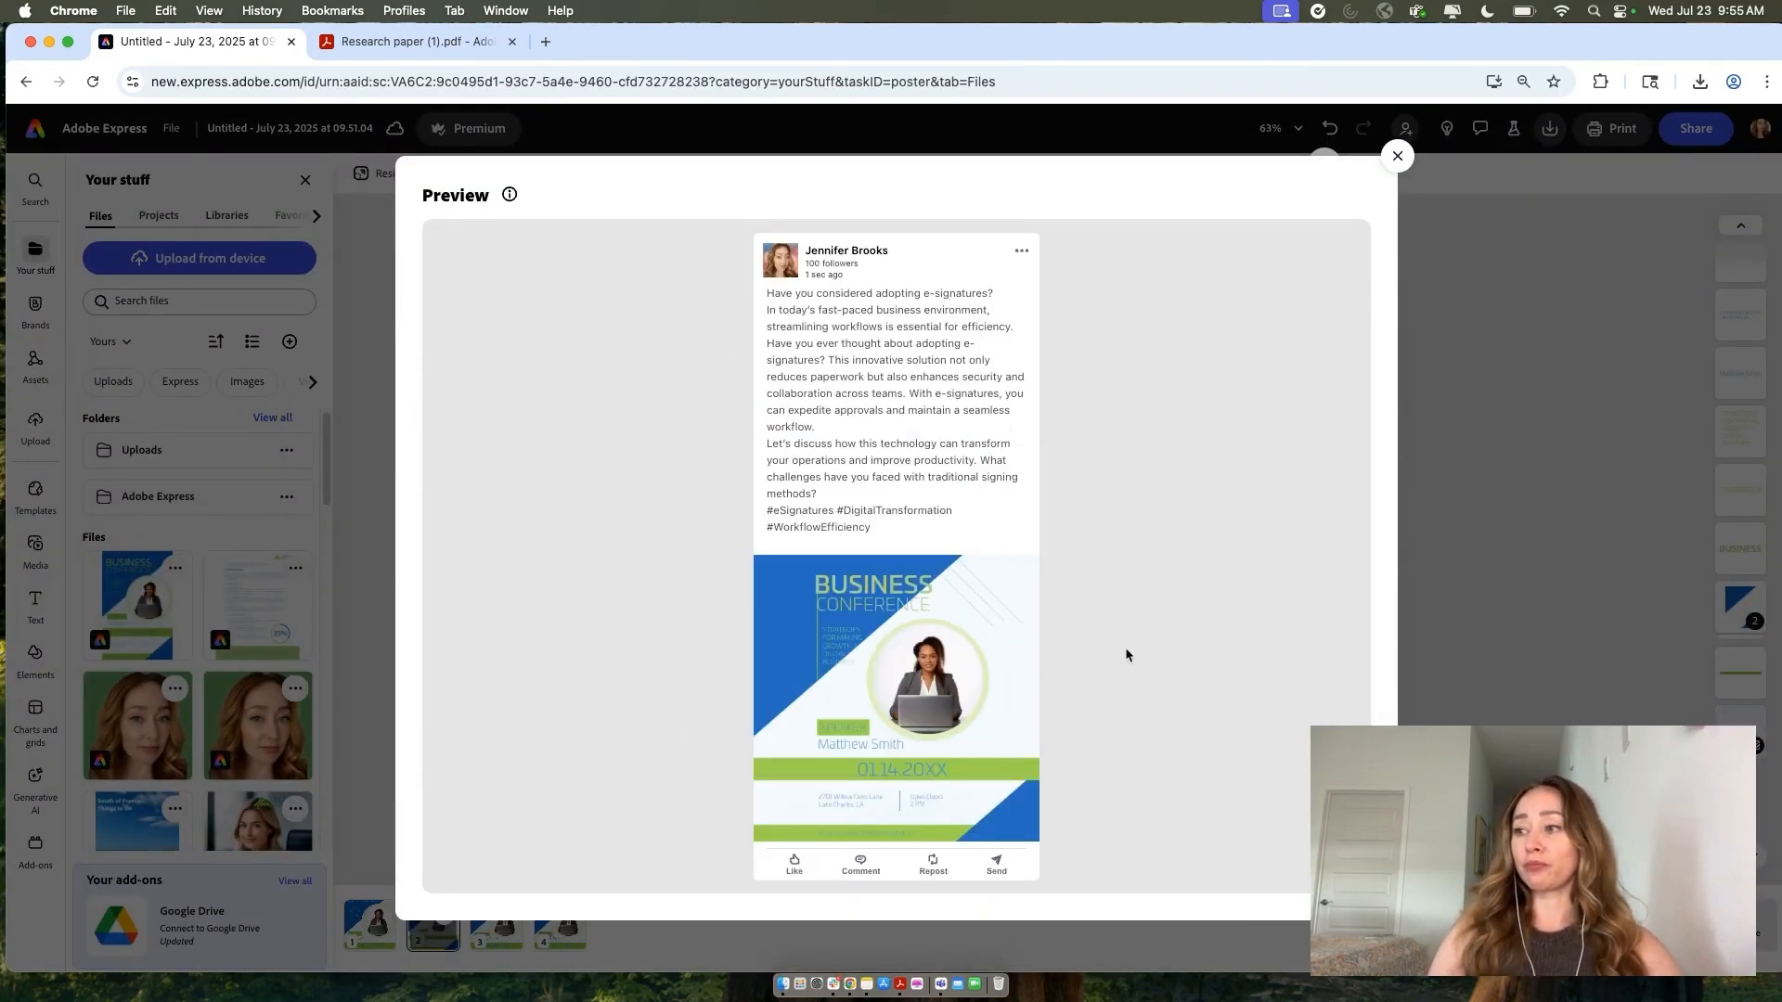
left_click(1396, 156)
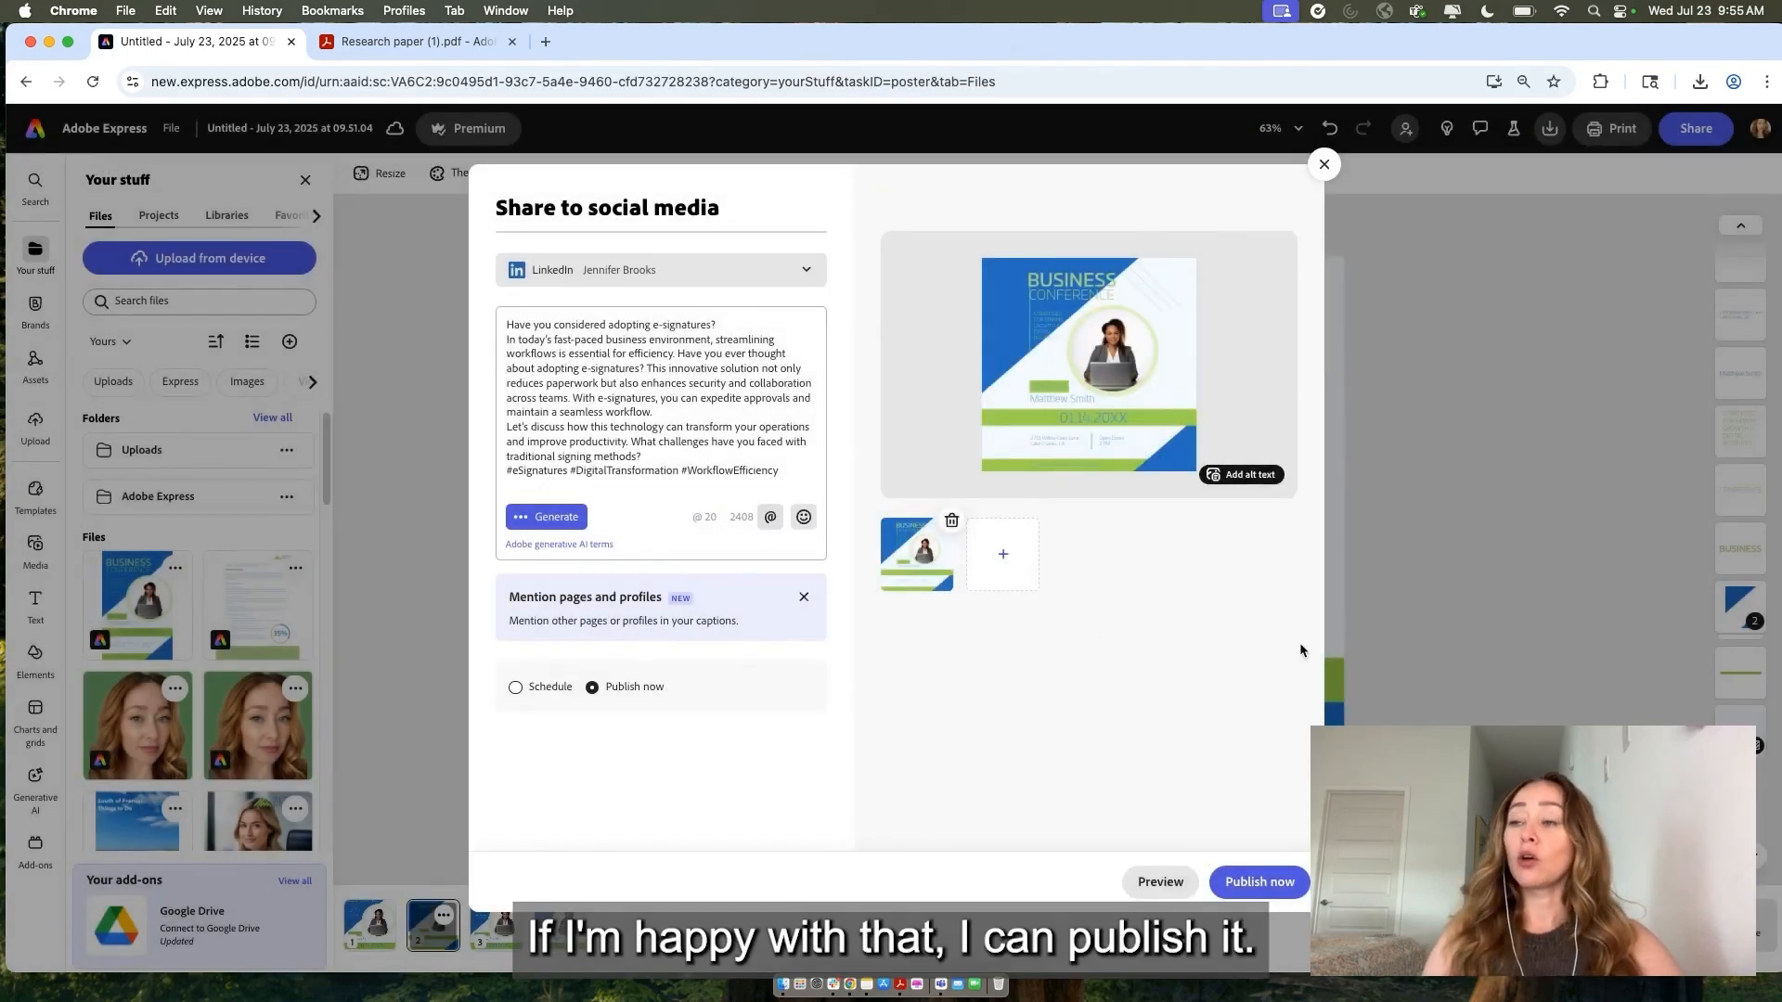
Switch the LinkedIn post from immediate publishing to scheduled, and set it as a draft
left_click(536, 689)
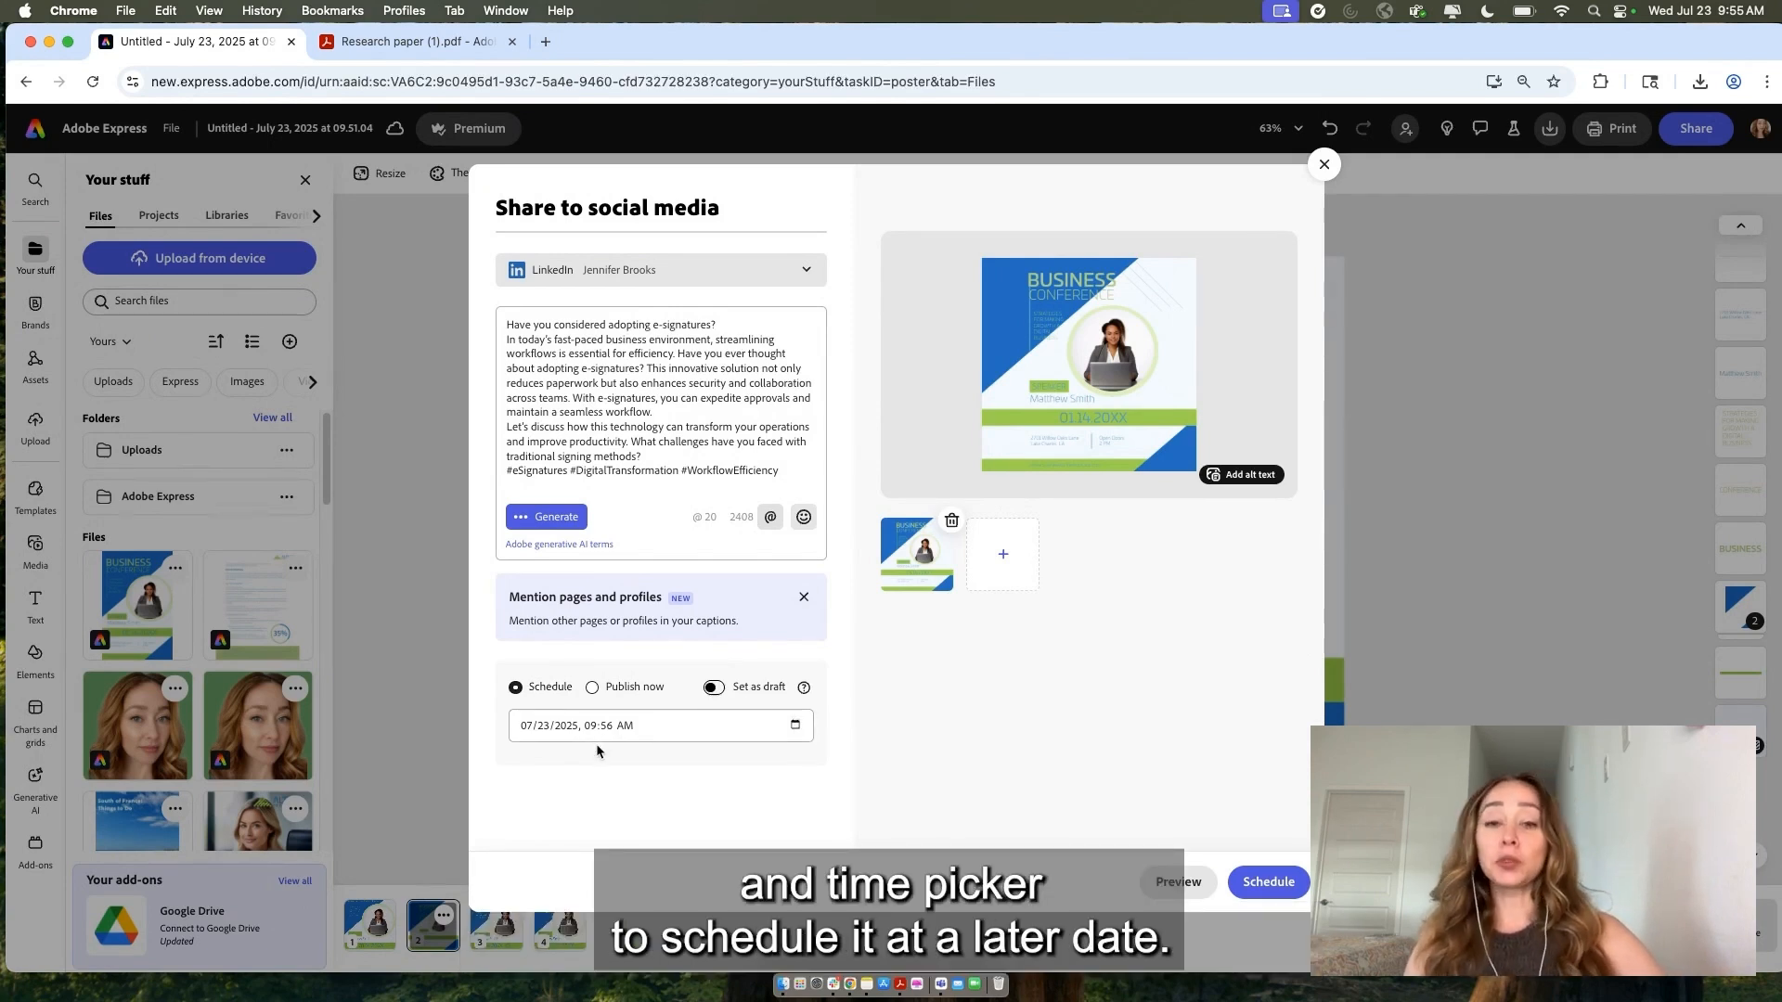
left_click(711, 690)
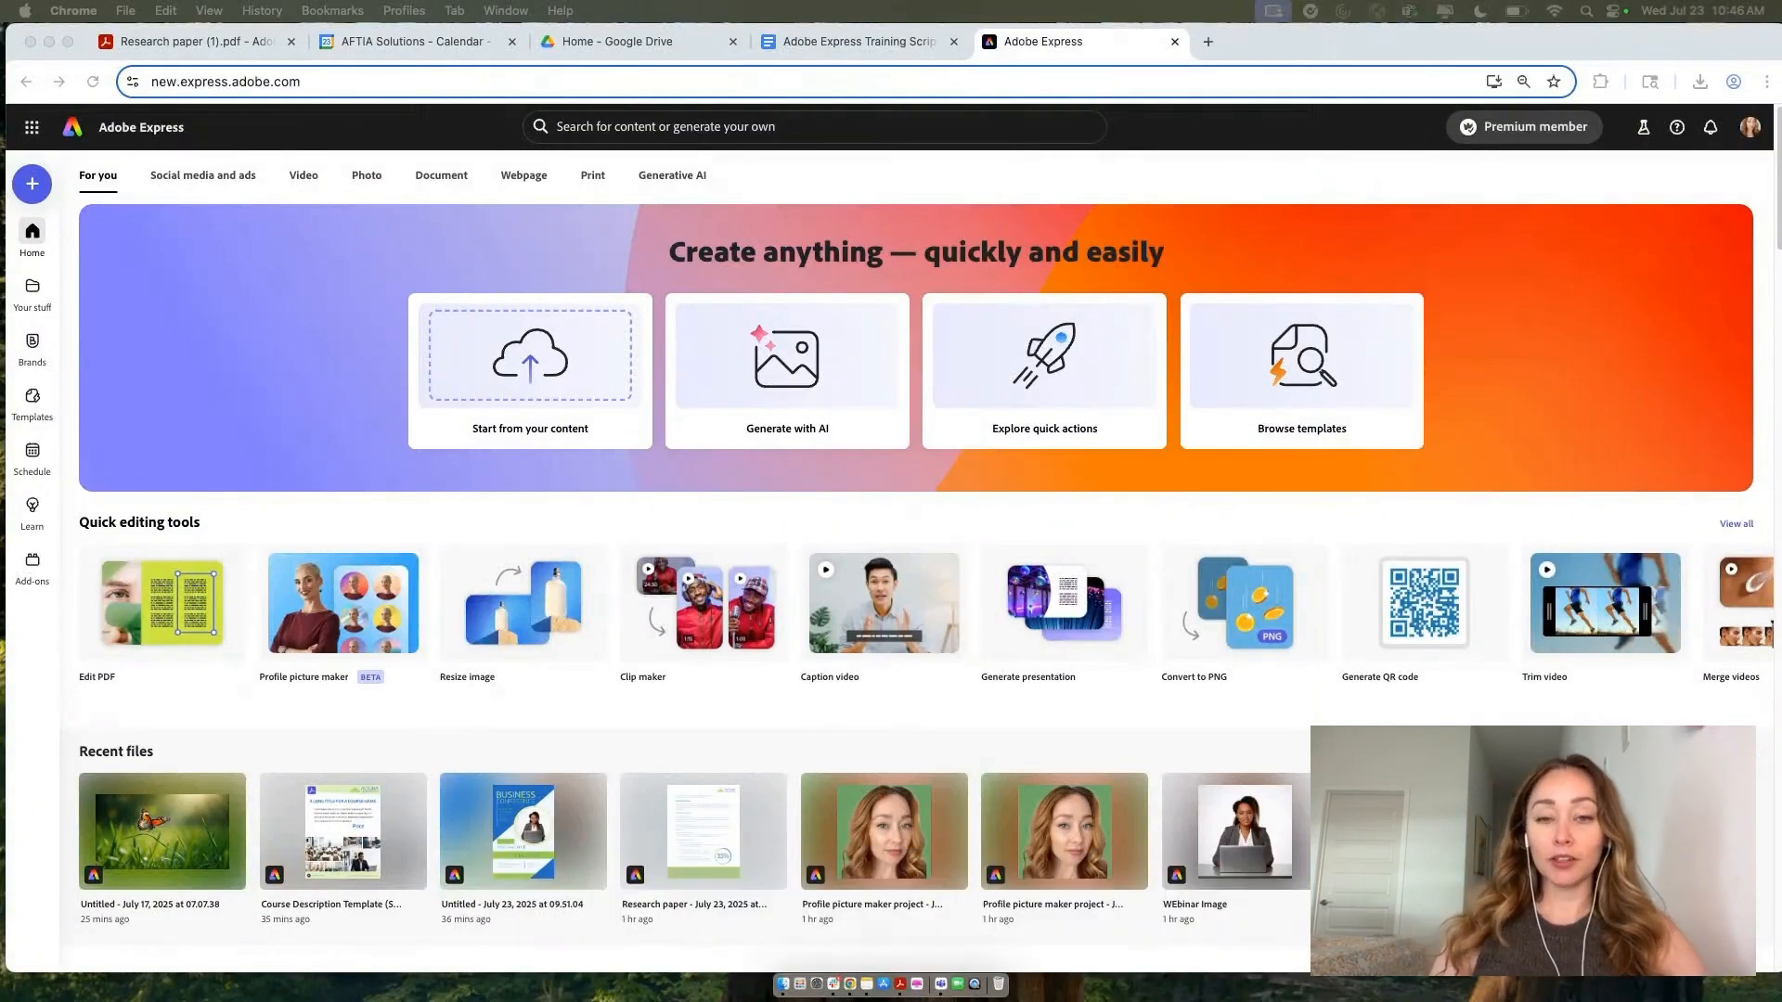
Filter all add-ons to the installed ones and open the OneDrive add-on in a new project
left_click(33, 568)
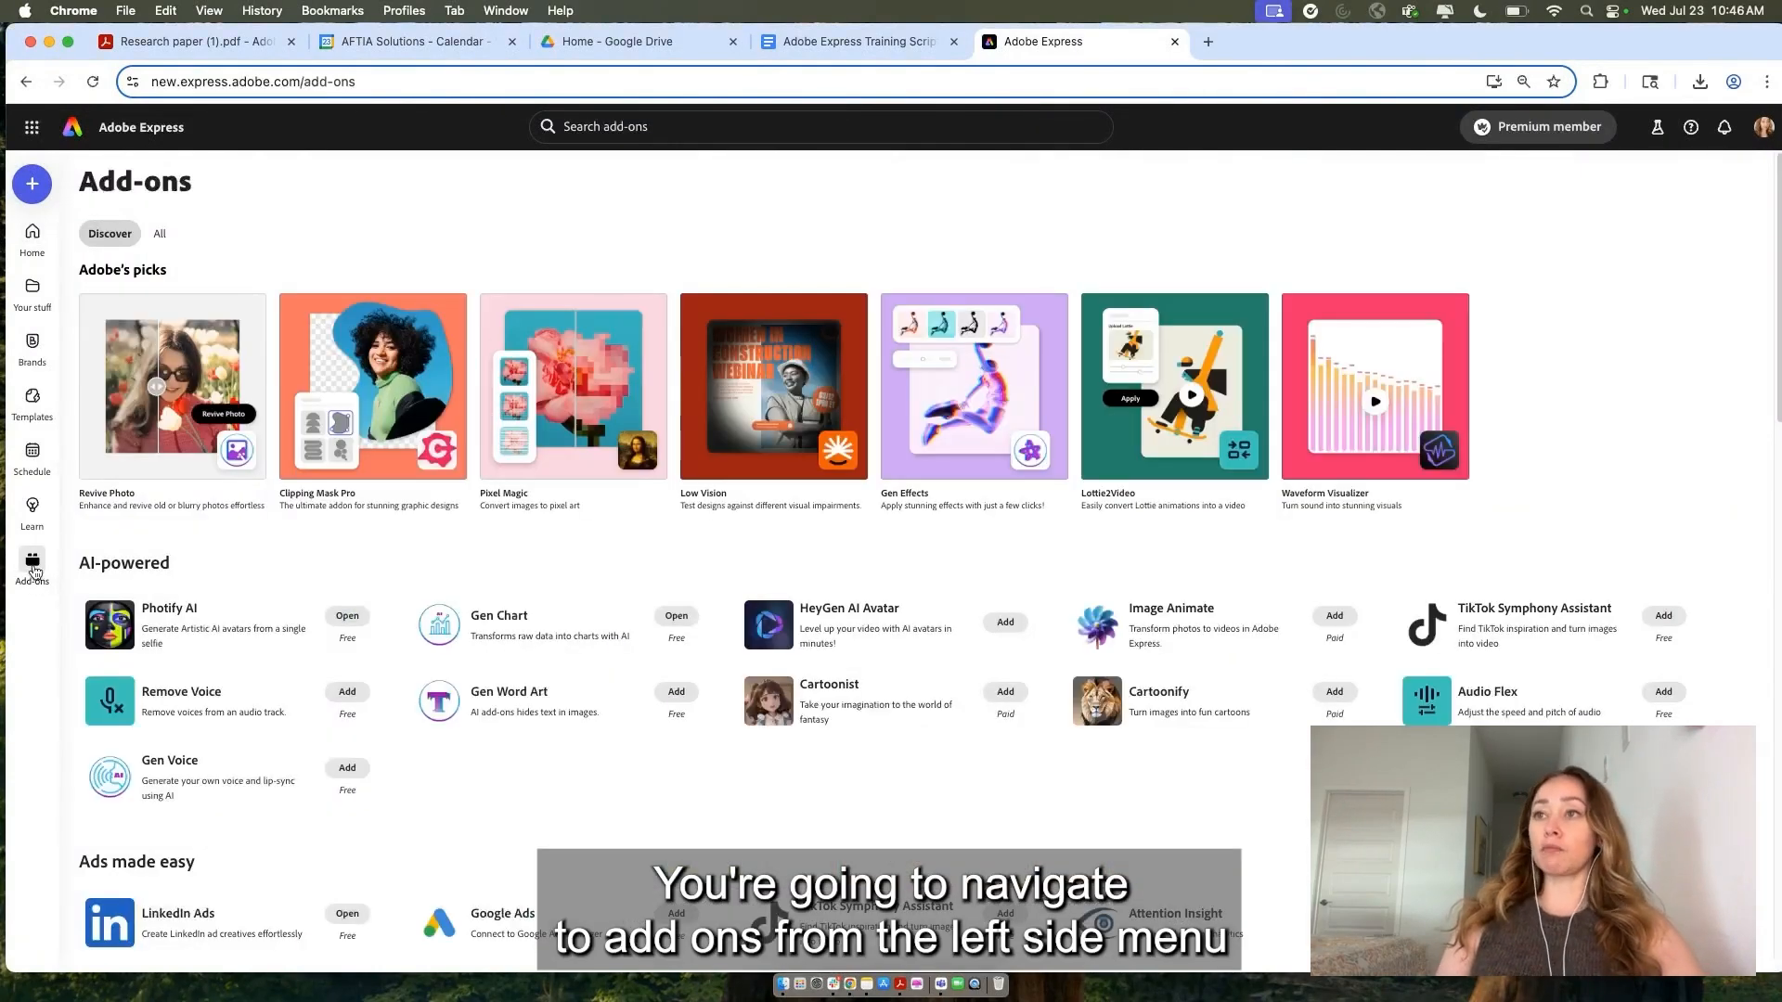
left_click(161, 232)
left_click(92, 713)
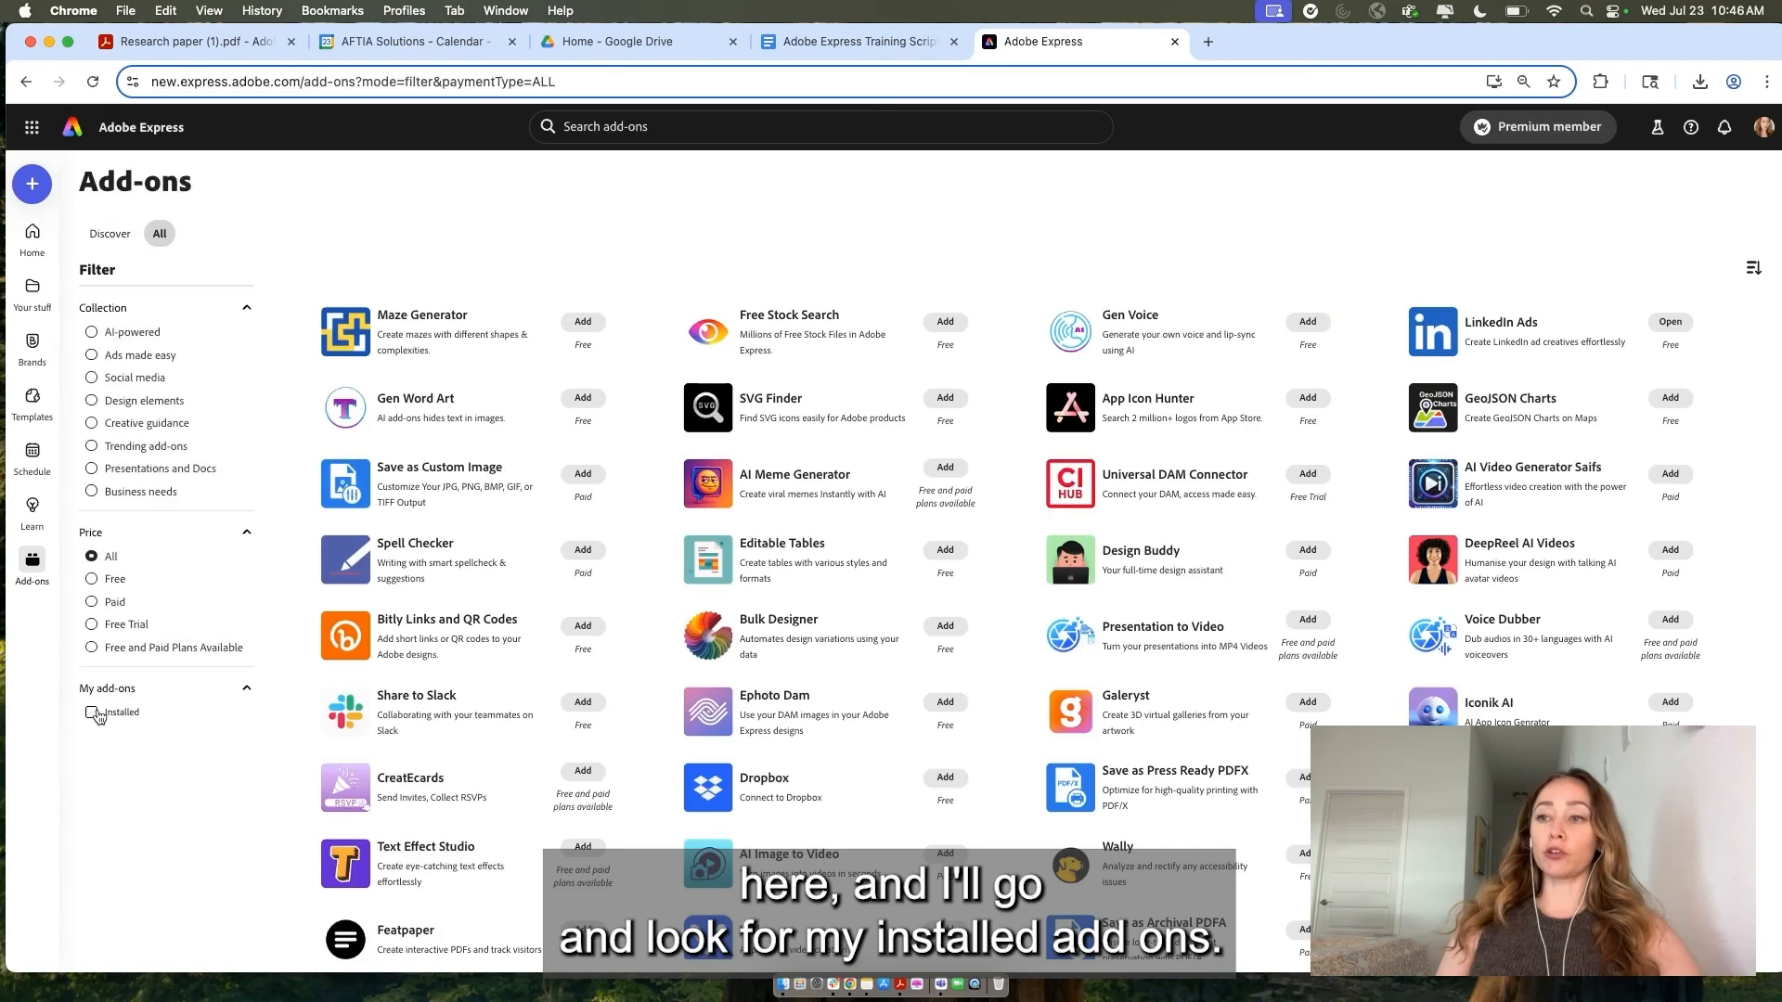
left_click(829, 349)
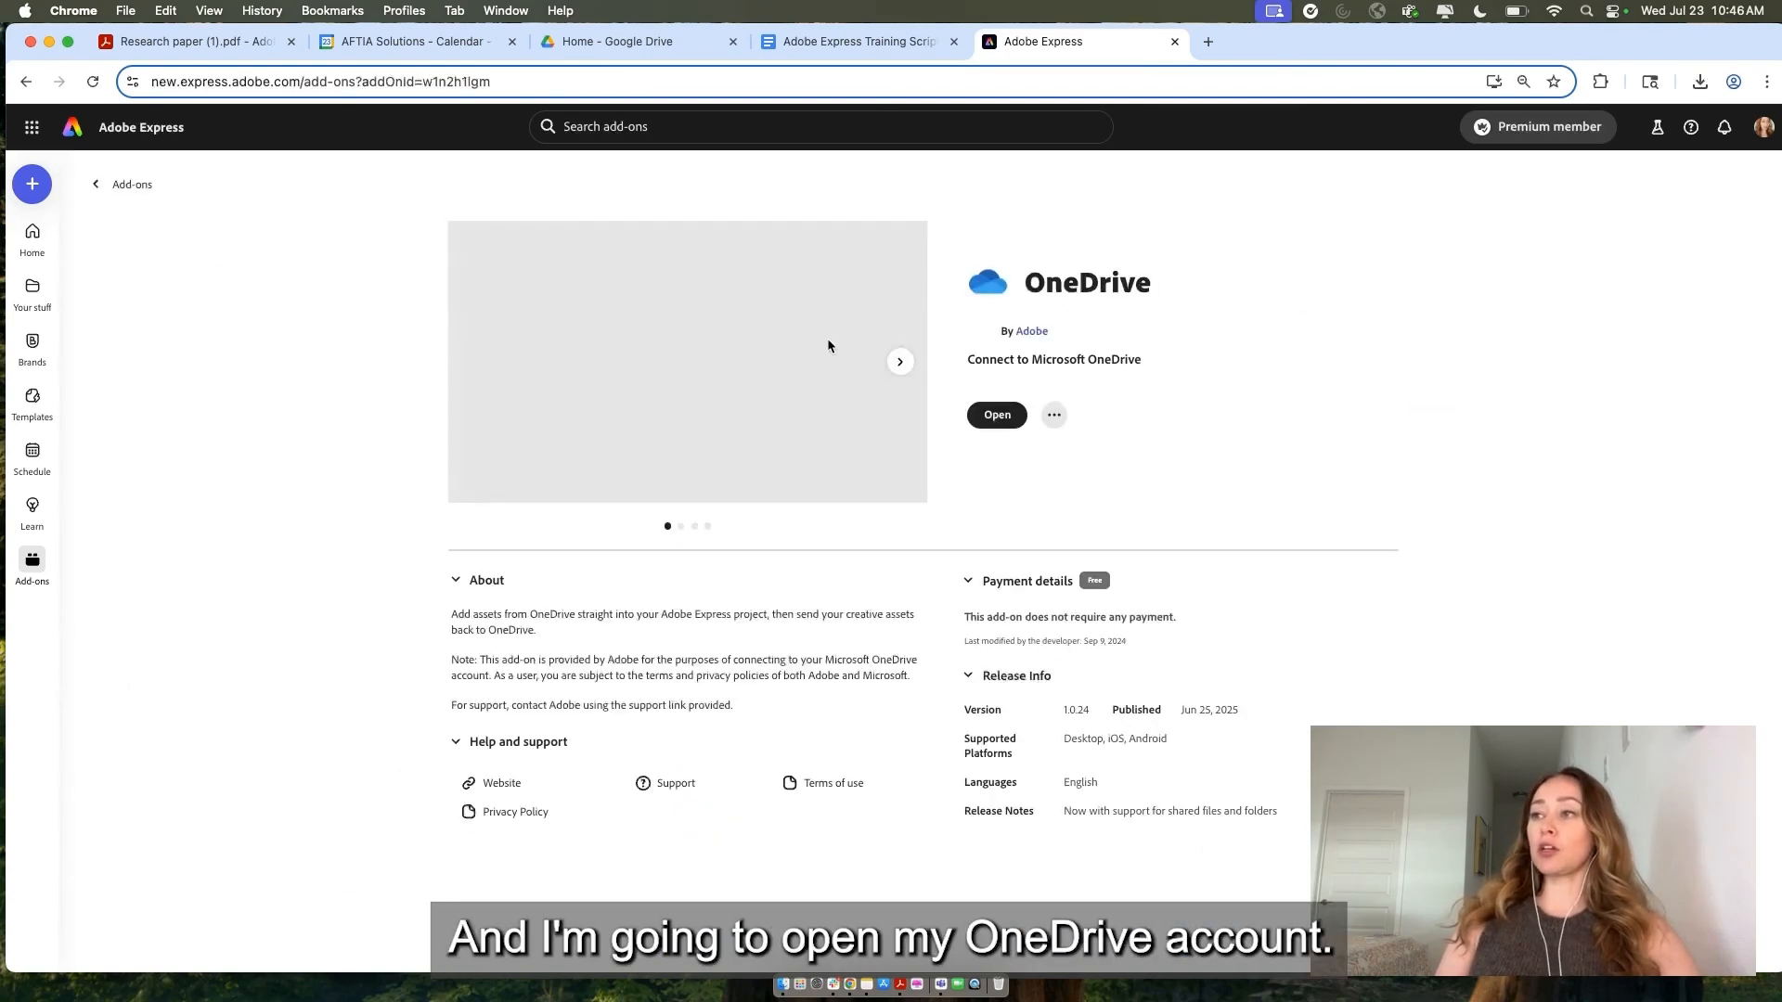
left_click(998, 418)
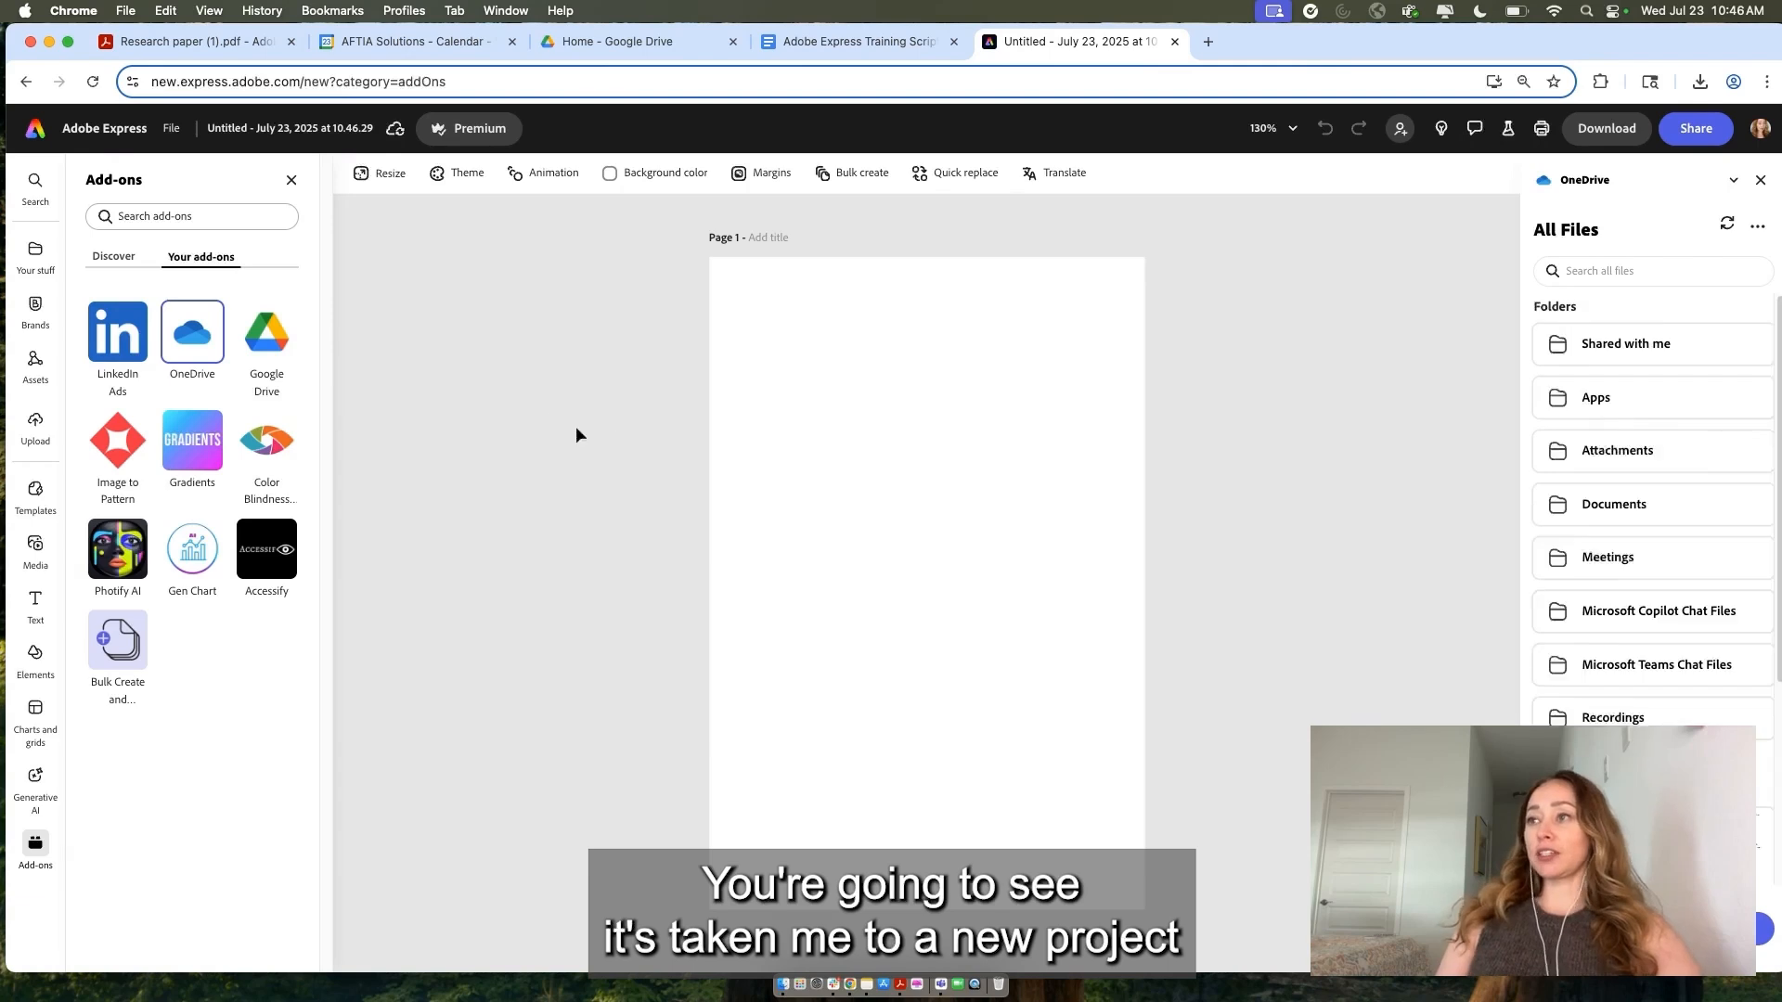
Import Presentation.pptx from OneDrive as a new presentation and open the converted file
scroll(1698, 668, "down", 1)
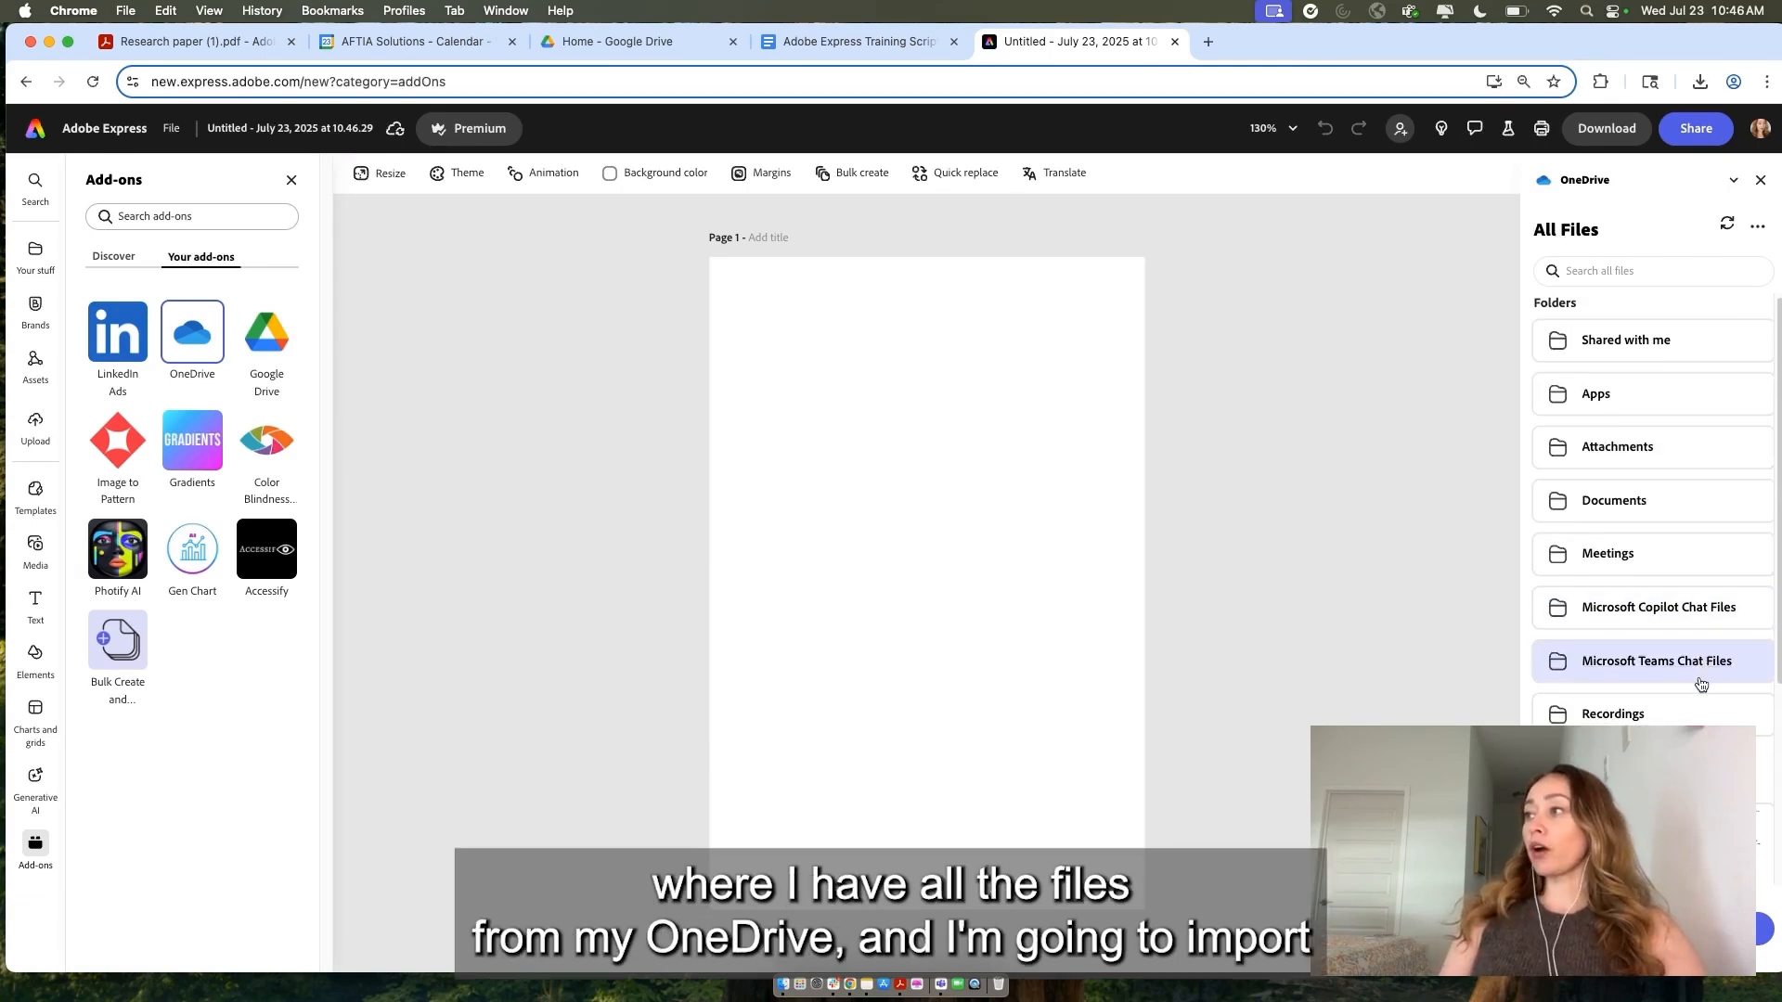
scroll(1713, 718, "down", 3)
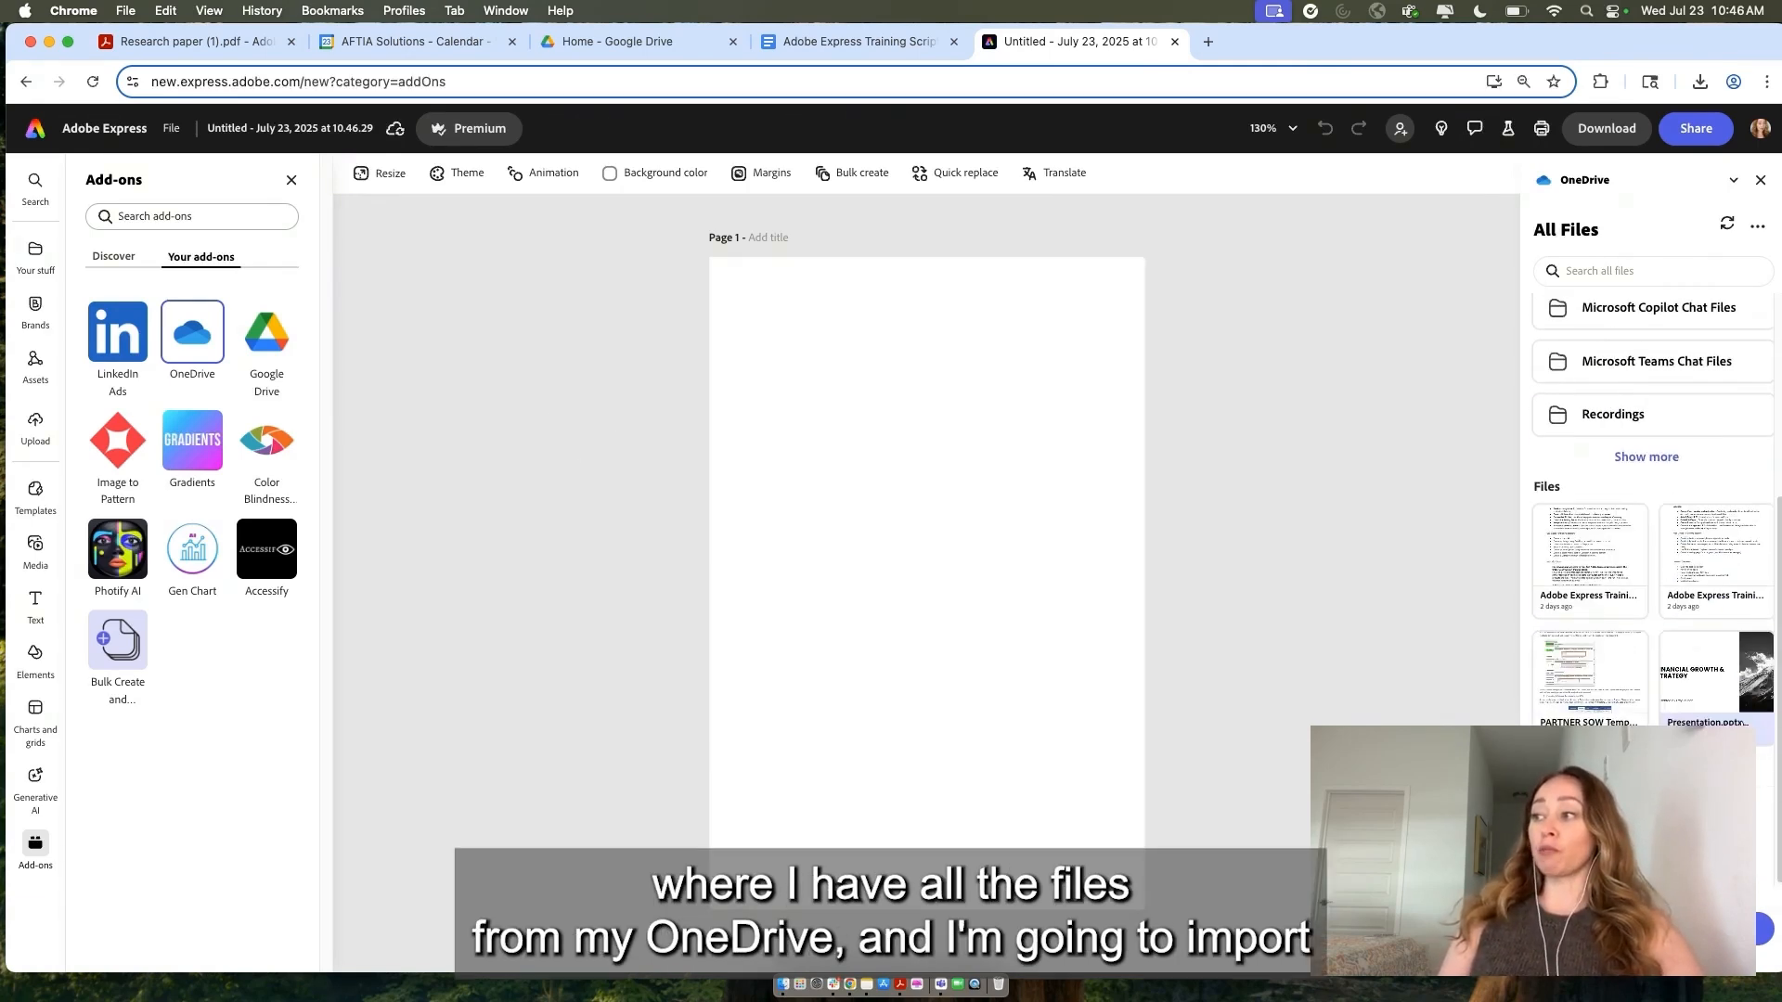
left_click(1712, 678)
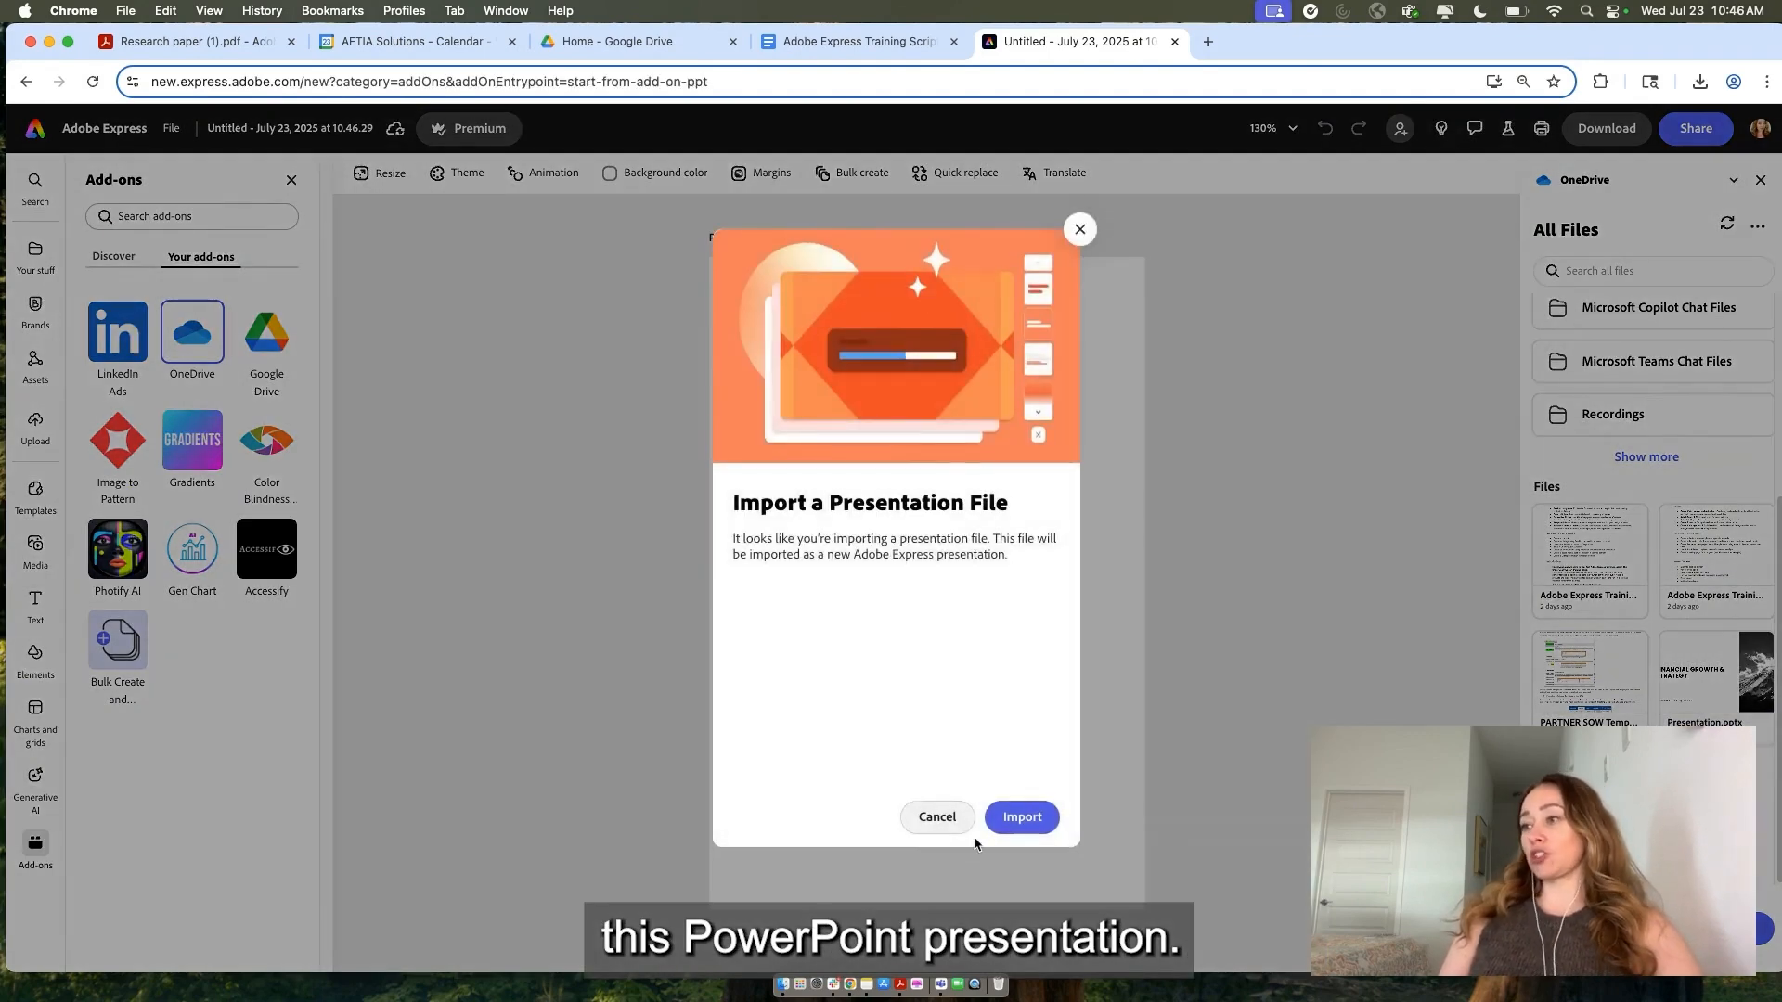
left_click(1024, 816)
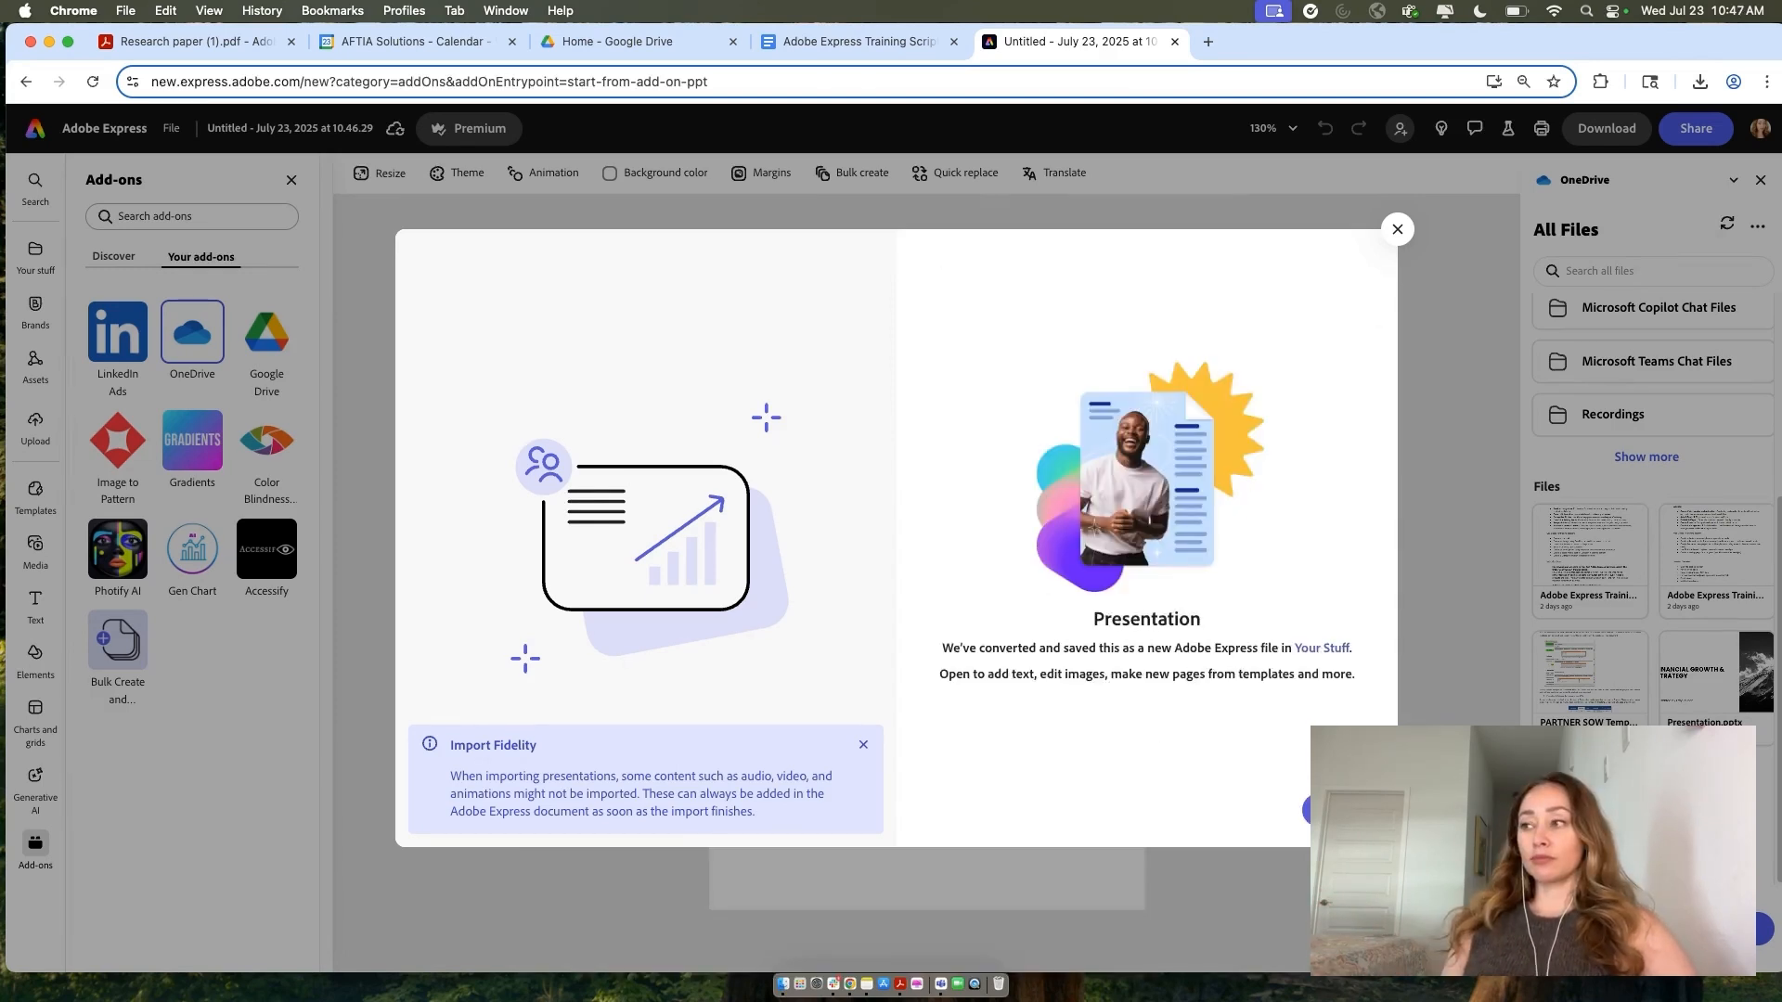
left_click(1336, 810)
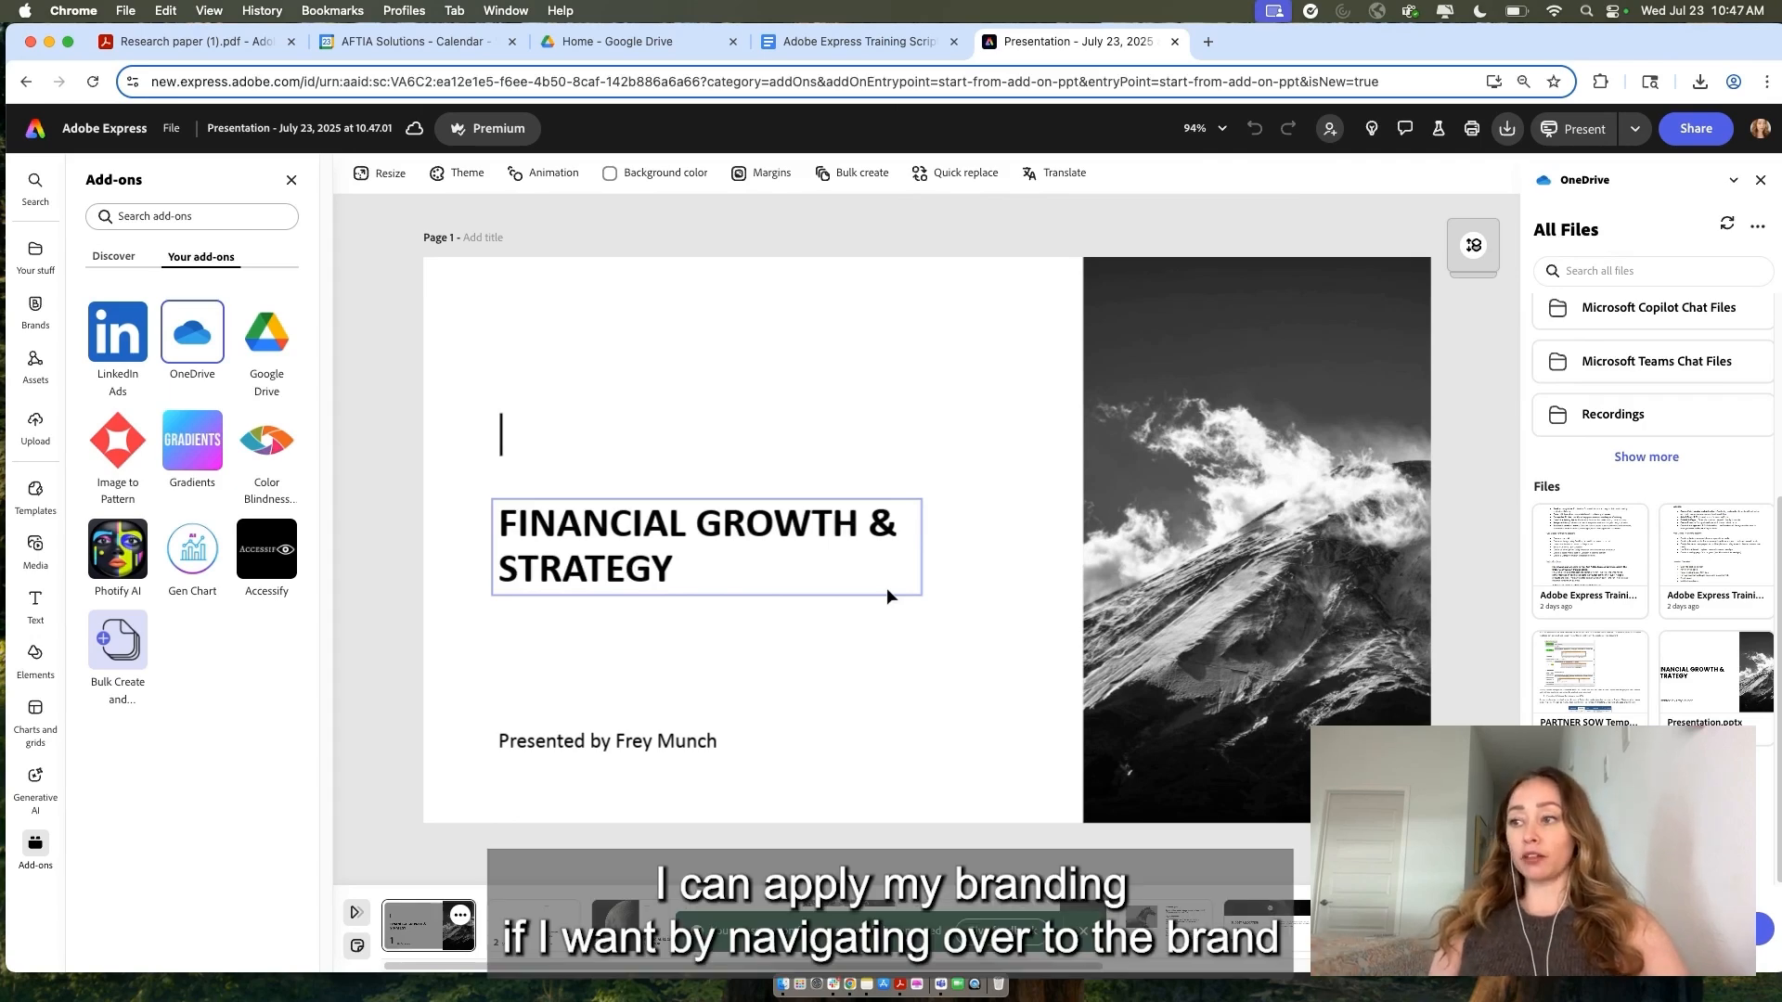
Apply the Altura brand's fonts and colors to the imported presentation
left_click(34, 312)
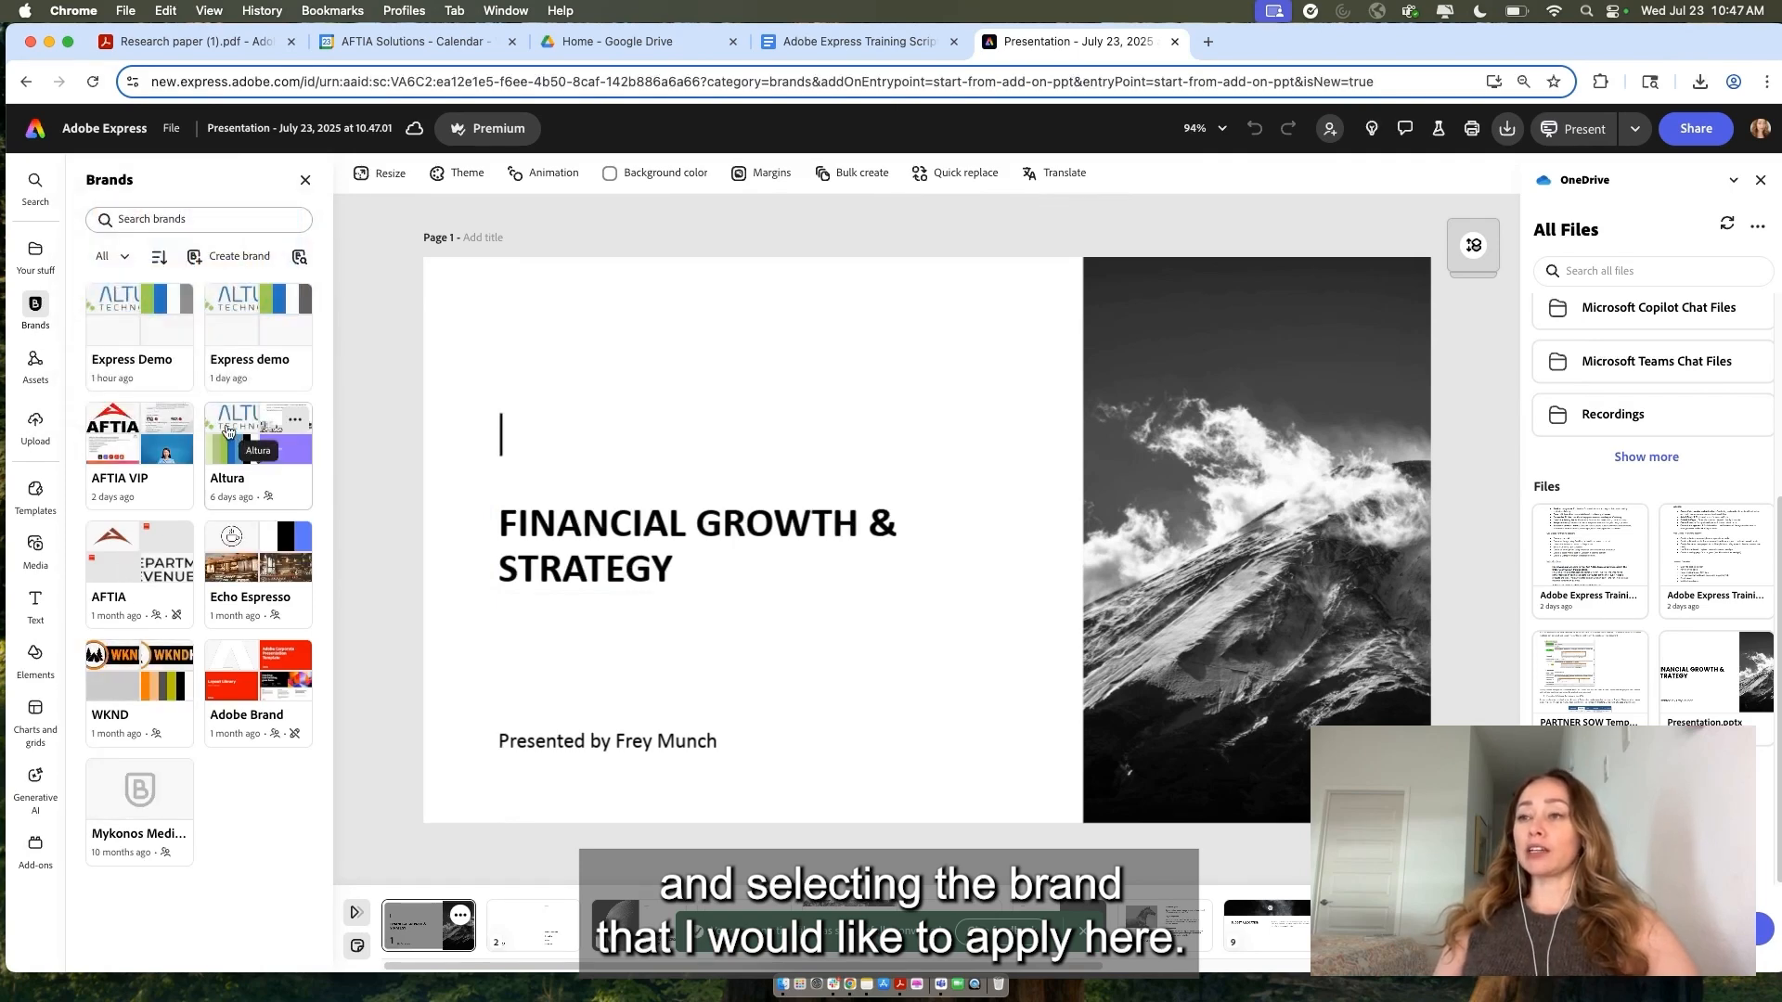
left_click(227, 430)
left_click(199, 218)
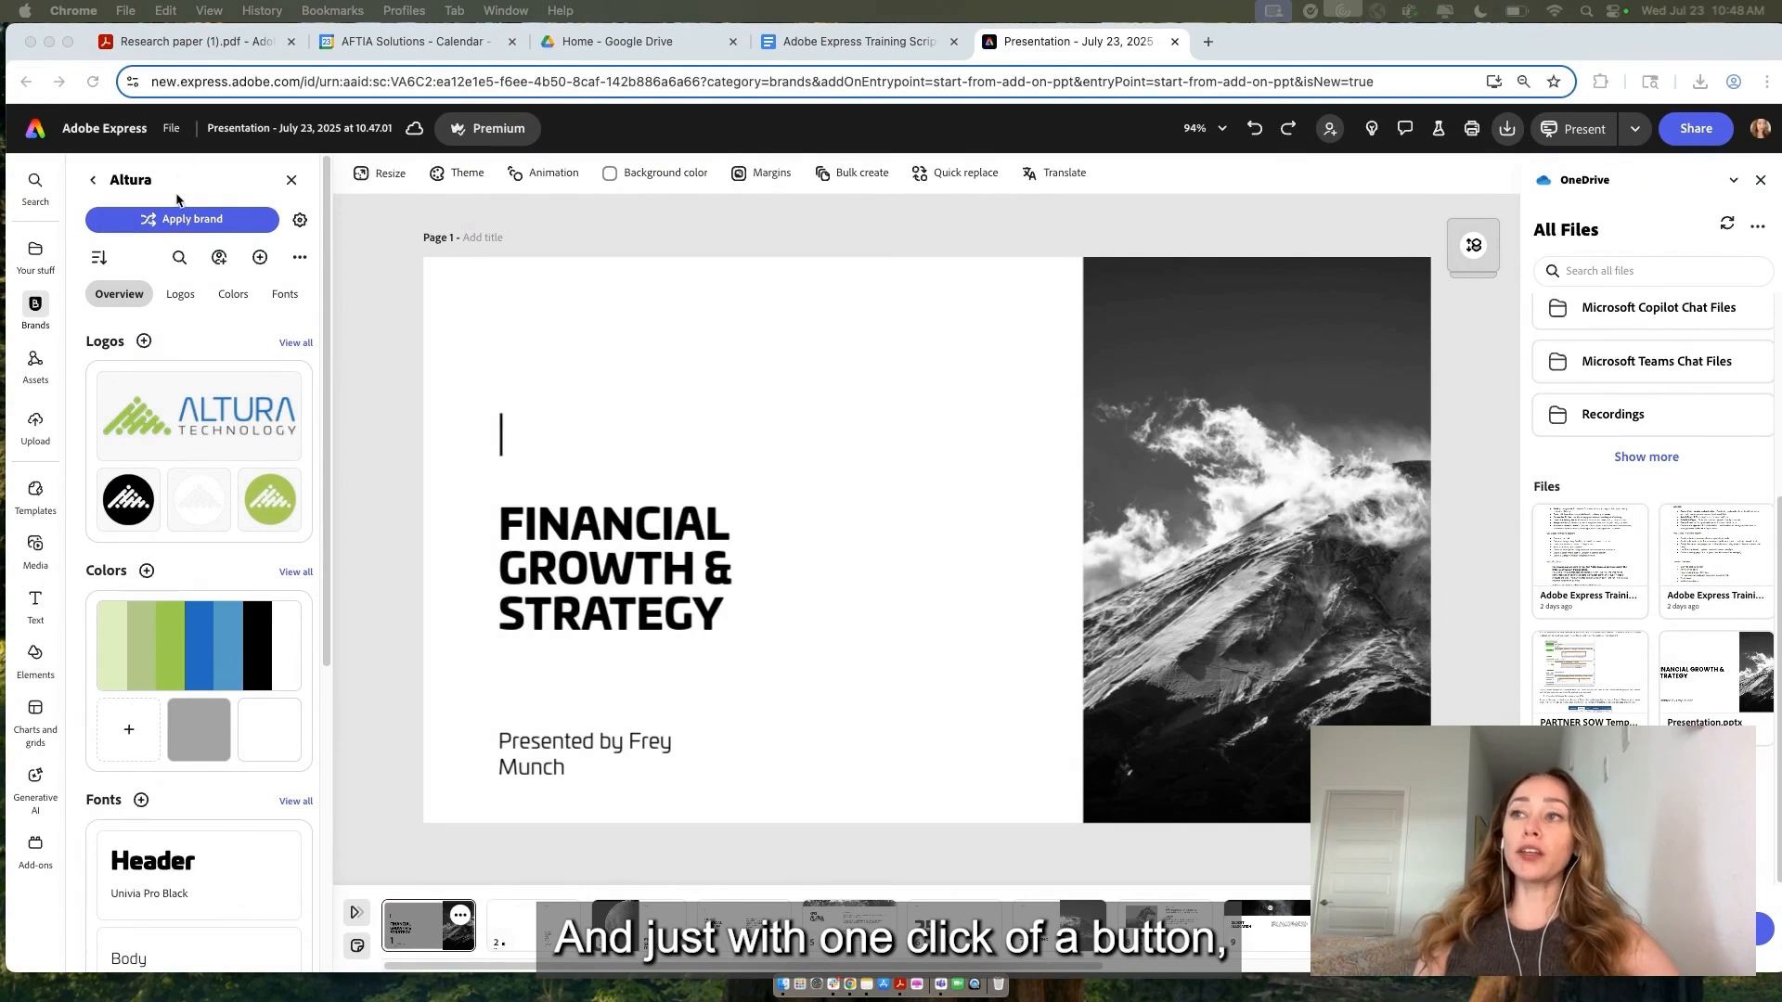
left_click(188, 220)
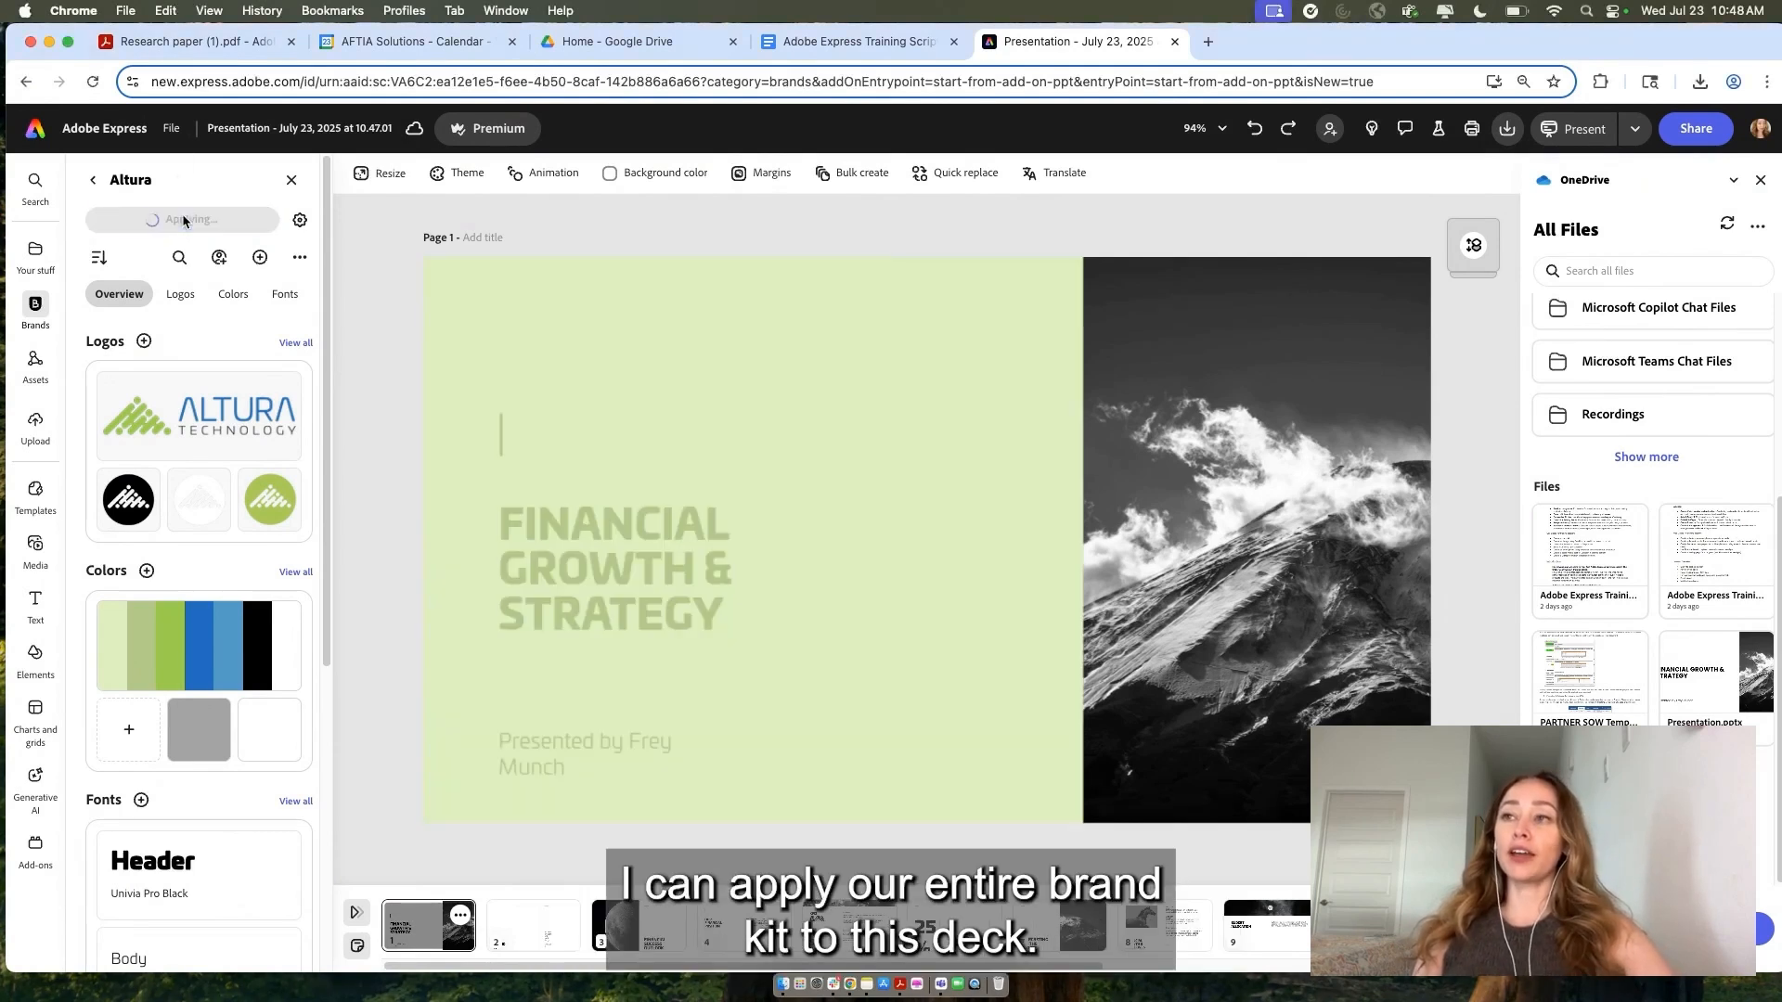
Reapply the Altura brand to the presentation to shuffle its brand colors
left_click(173, 221)
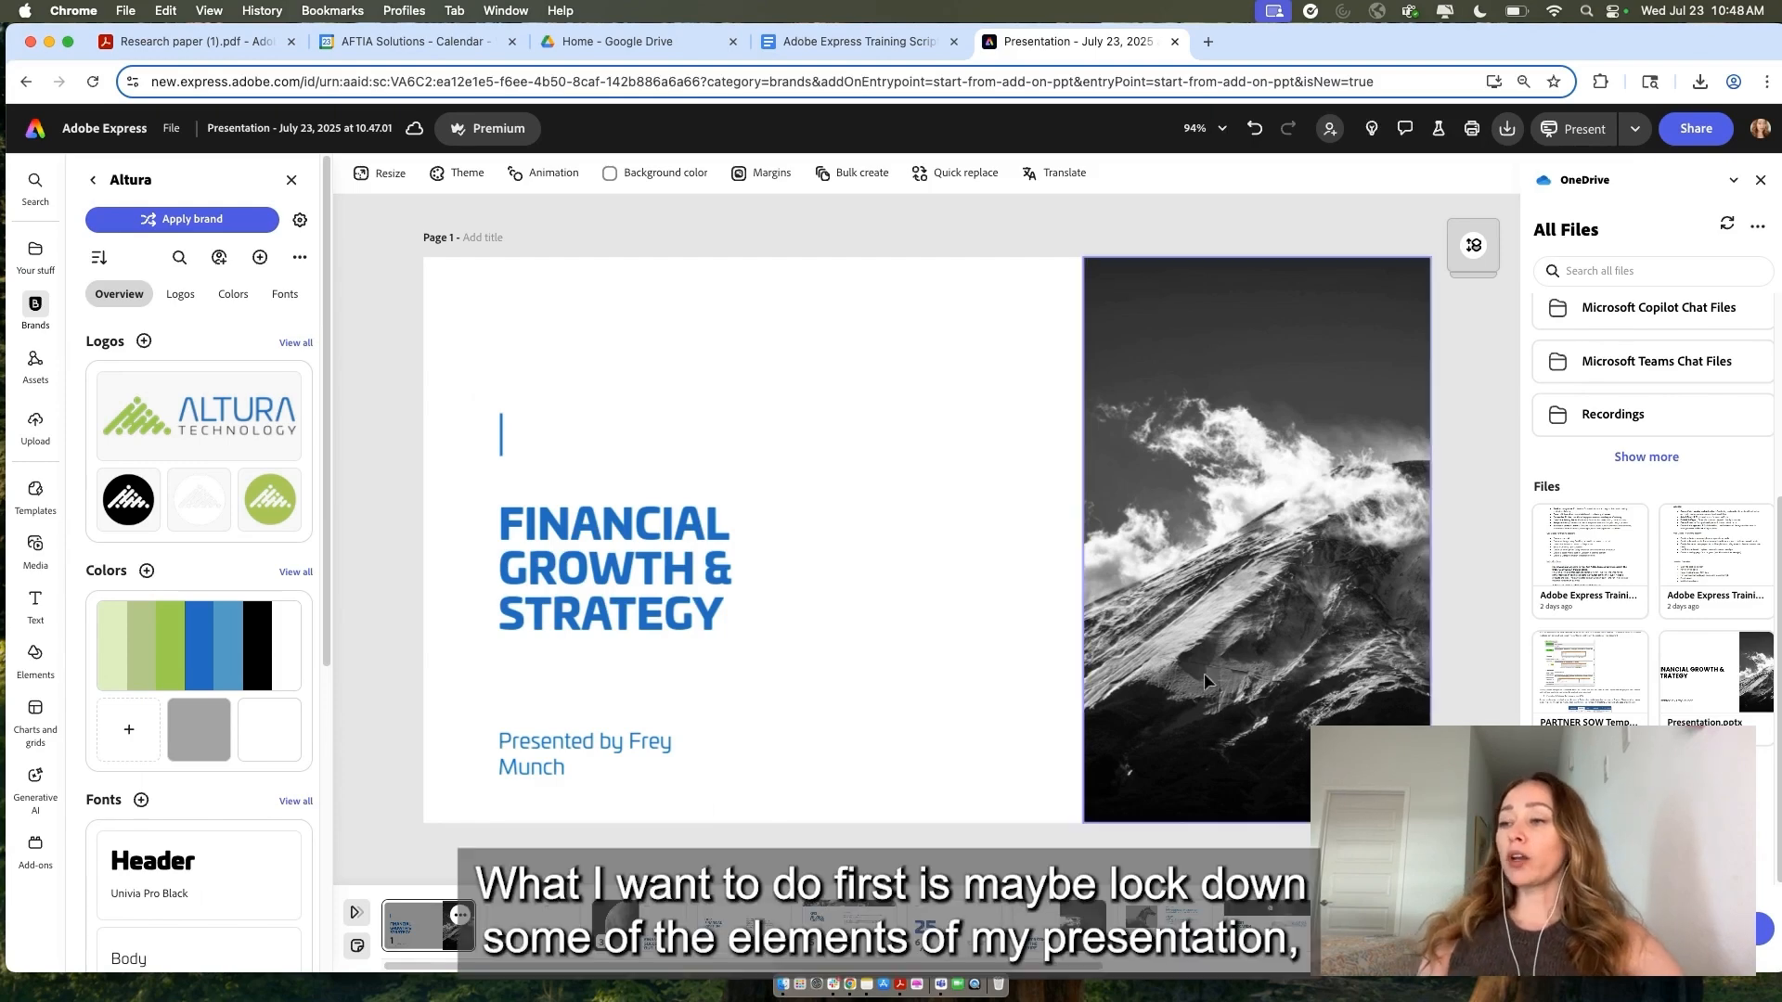
Lock the mountain image on page 1 while still allowing image replacement, and deselect it
left_click(1233, 650)
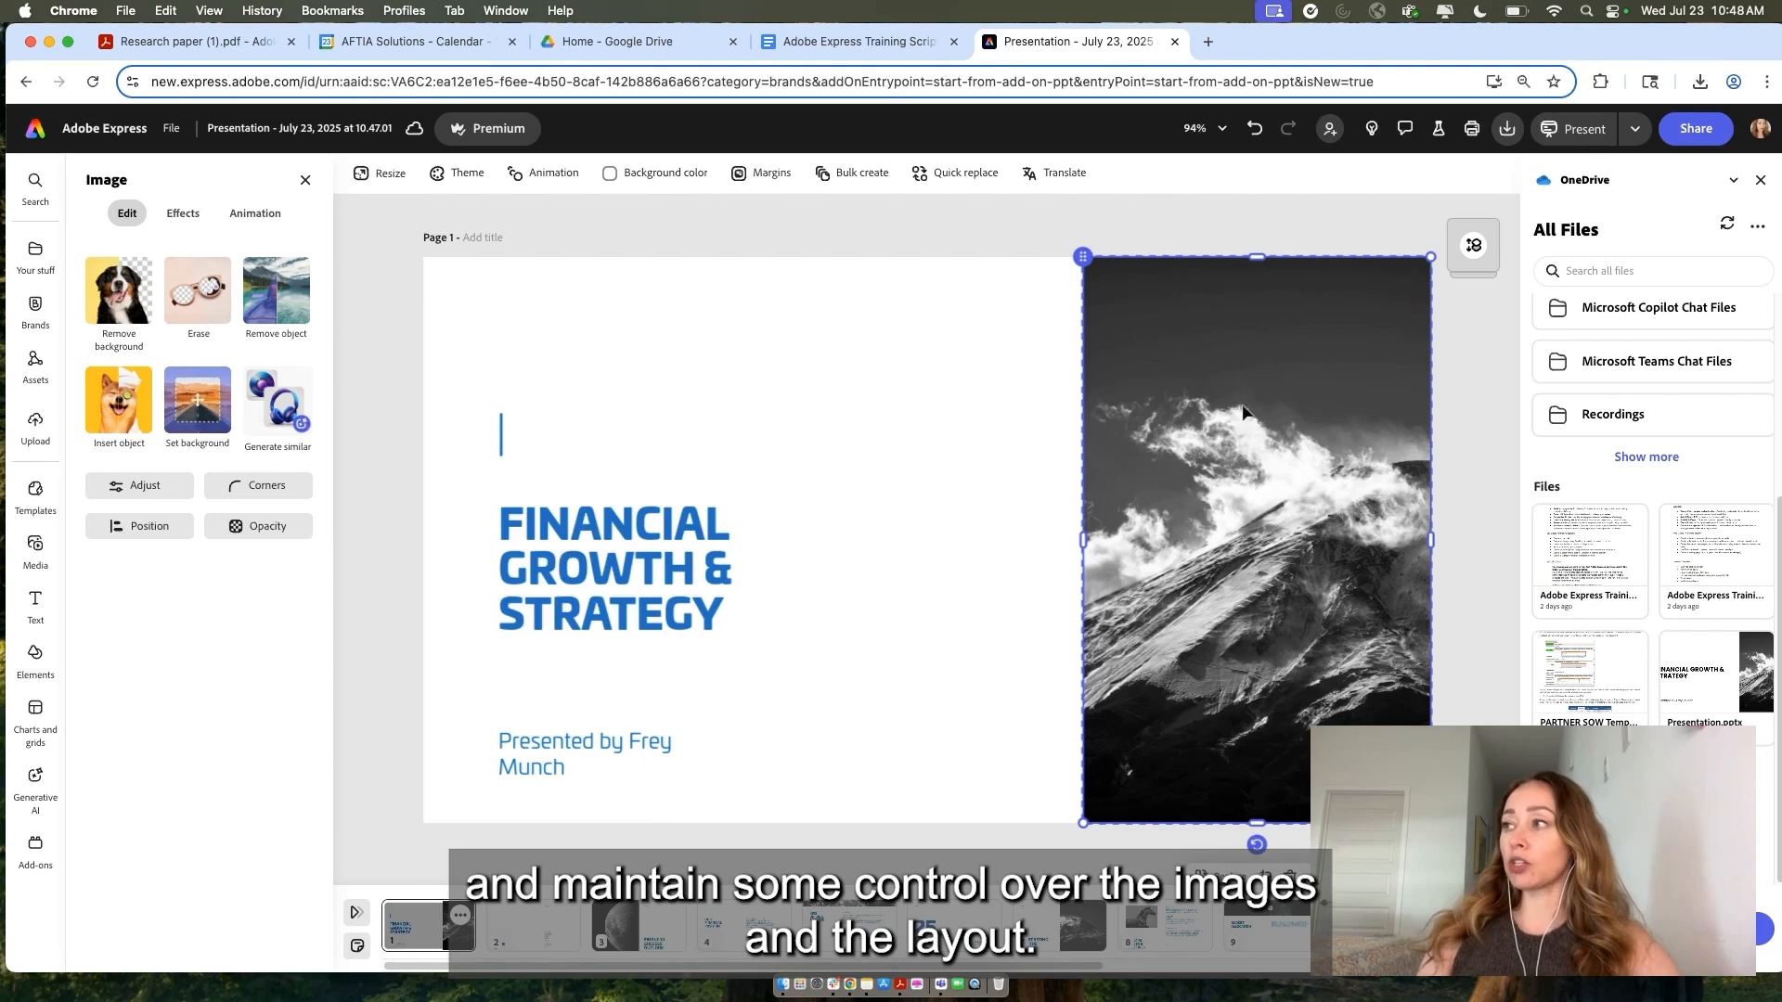
right_click(1154, 284)
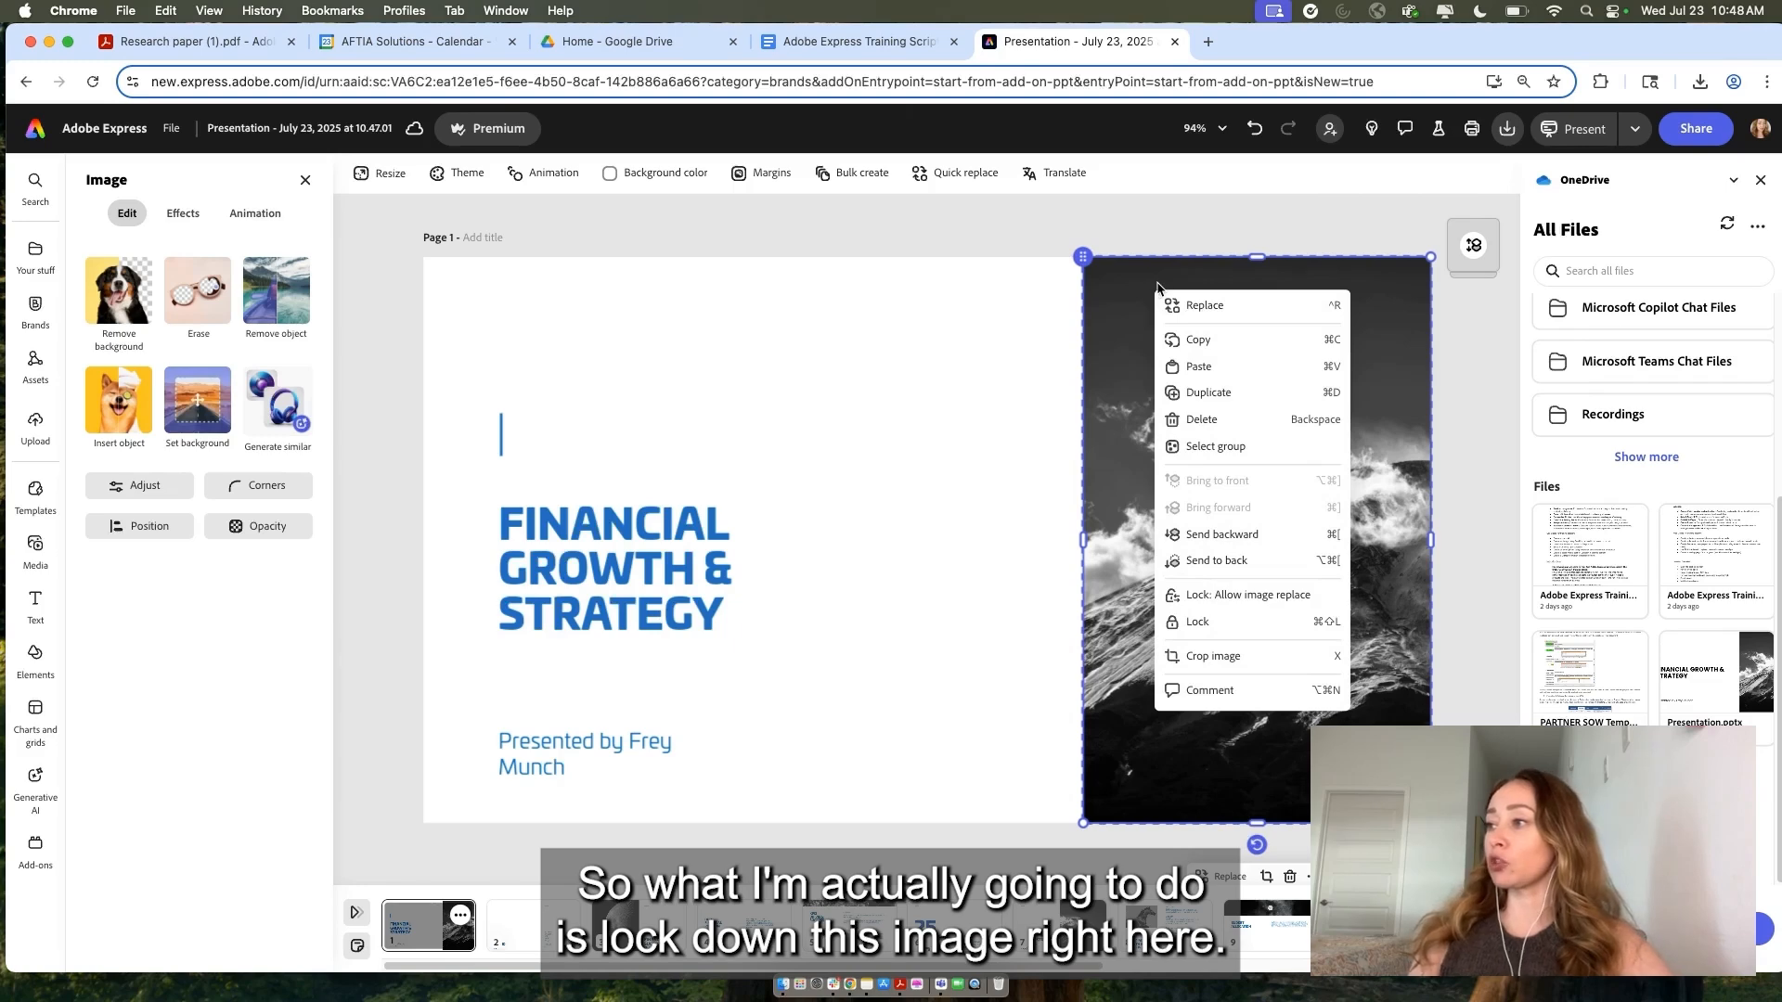
left_click(1275, 599)
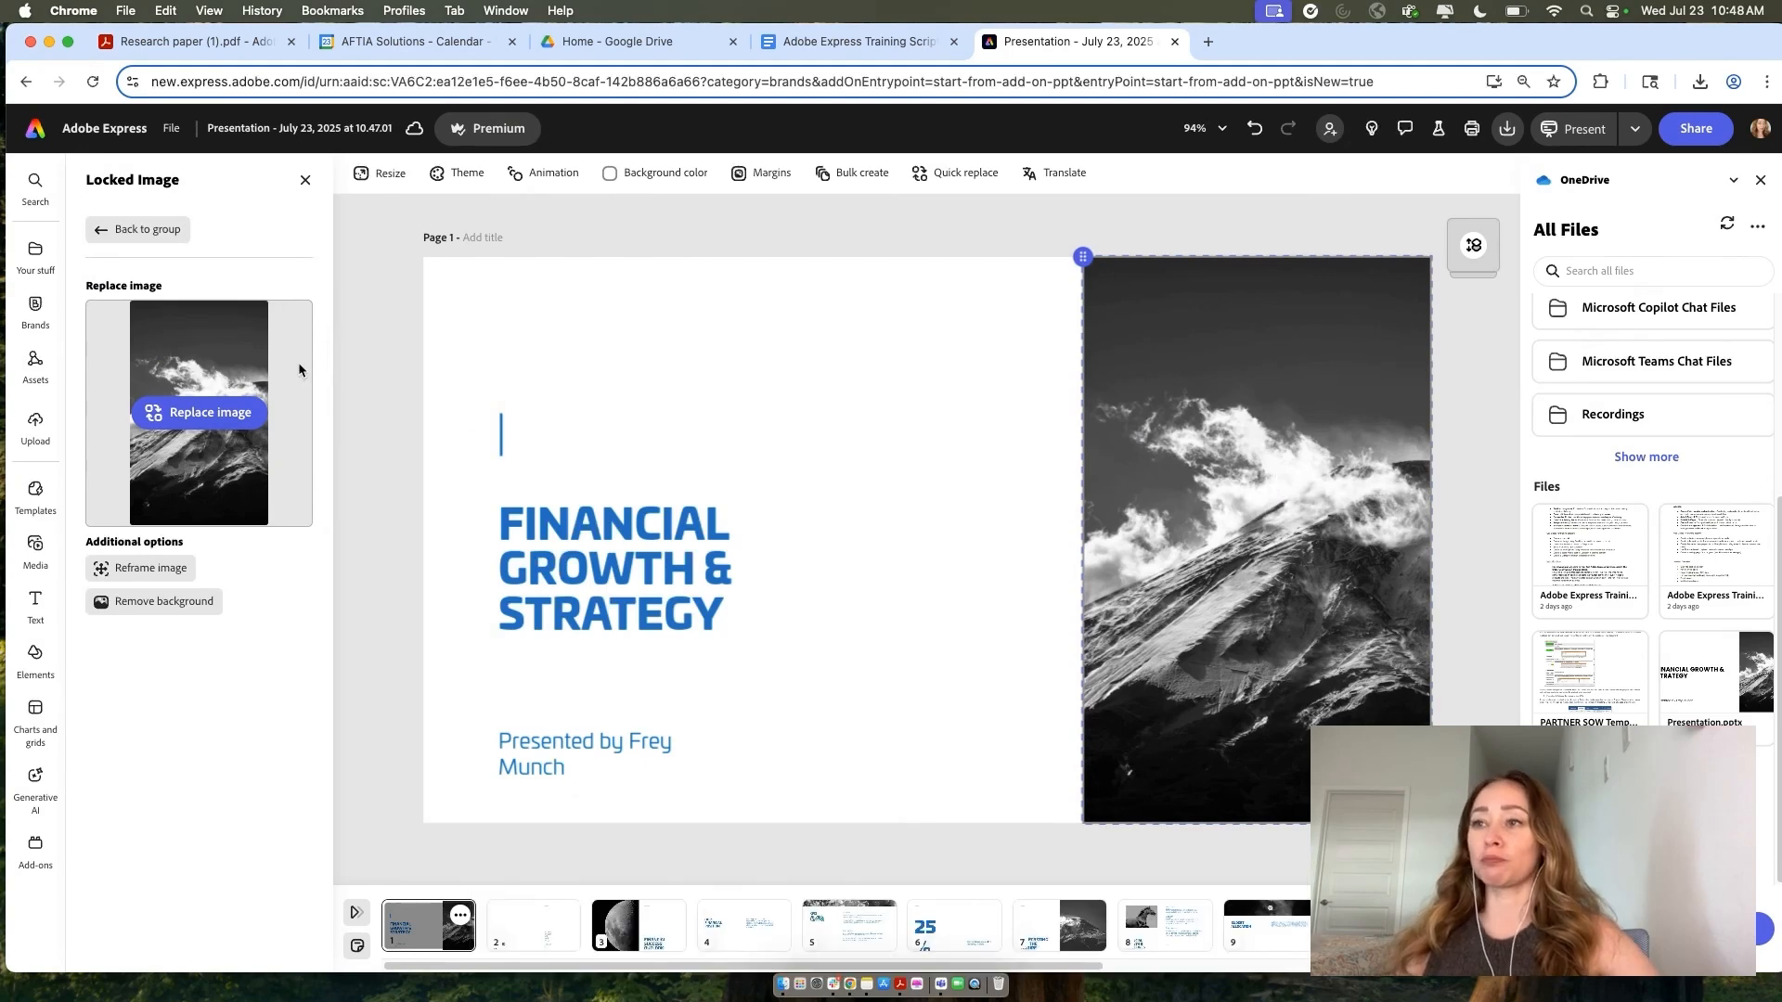
left_click(303, 180)
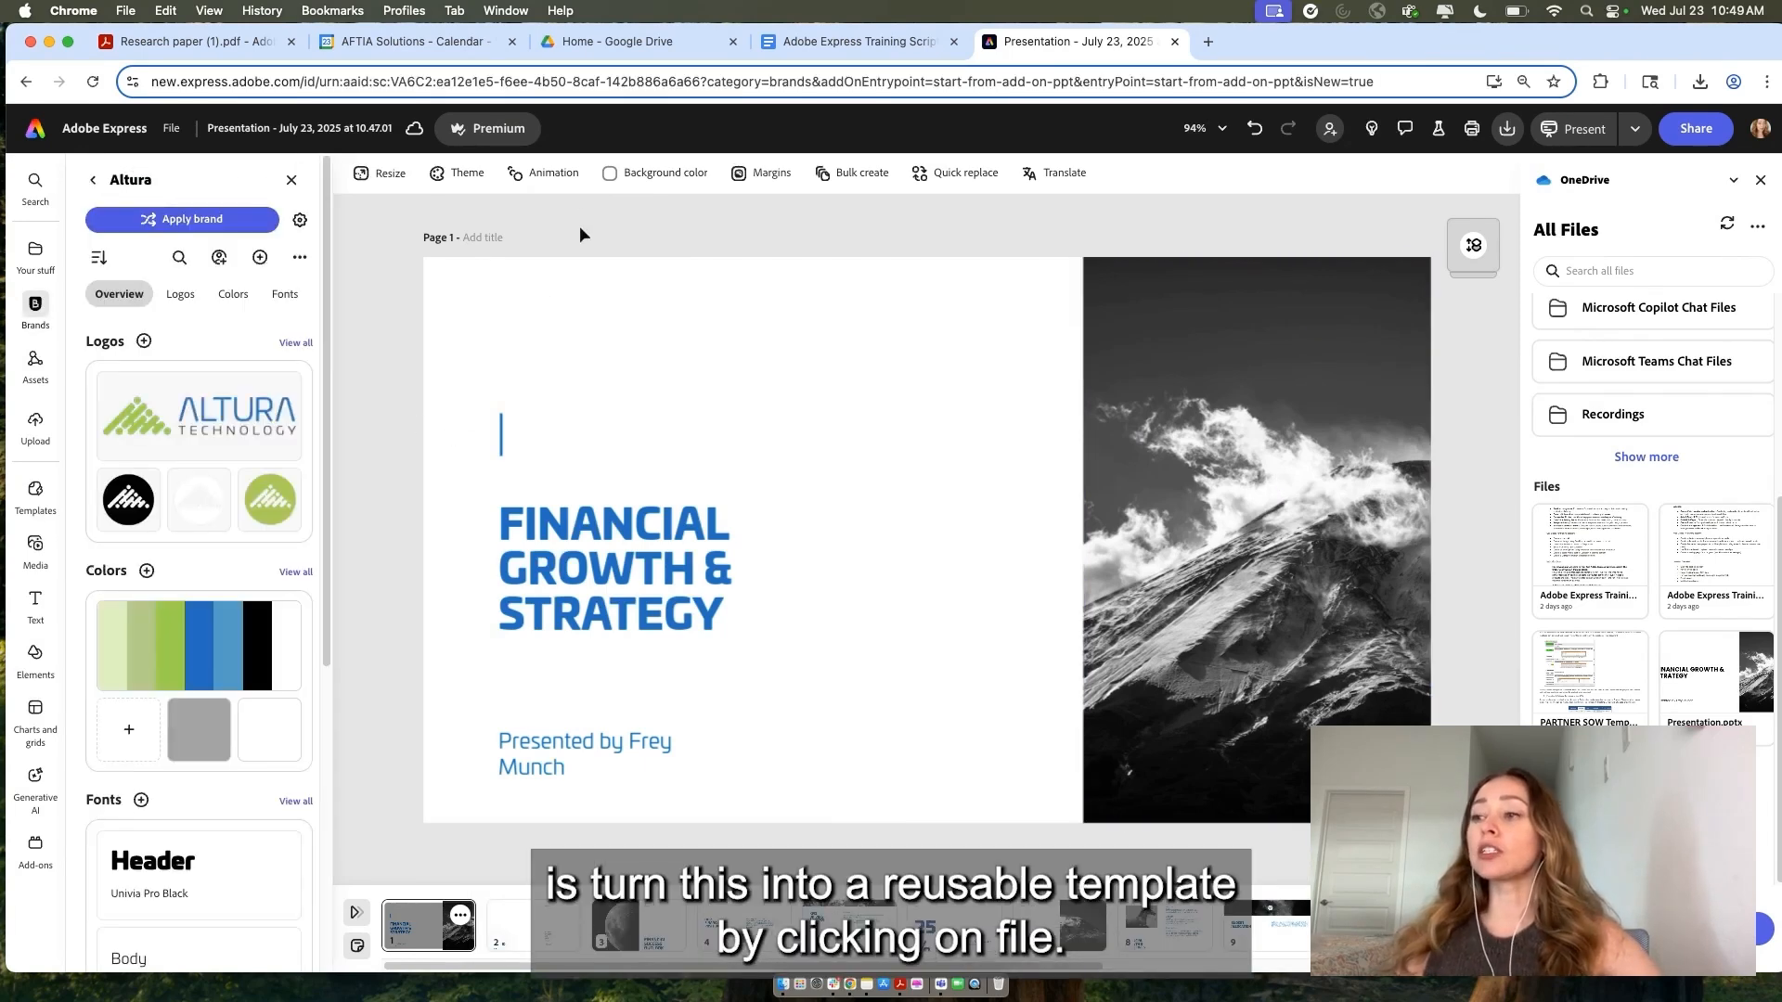
Start making a template from the presentation and open its lock restriction settings
left_click(174, 129)
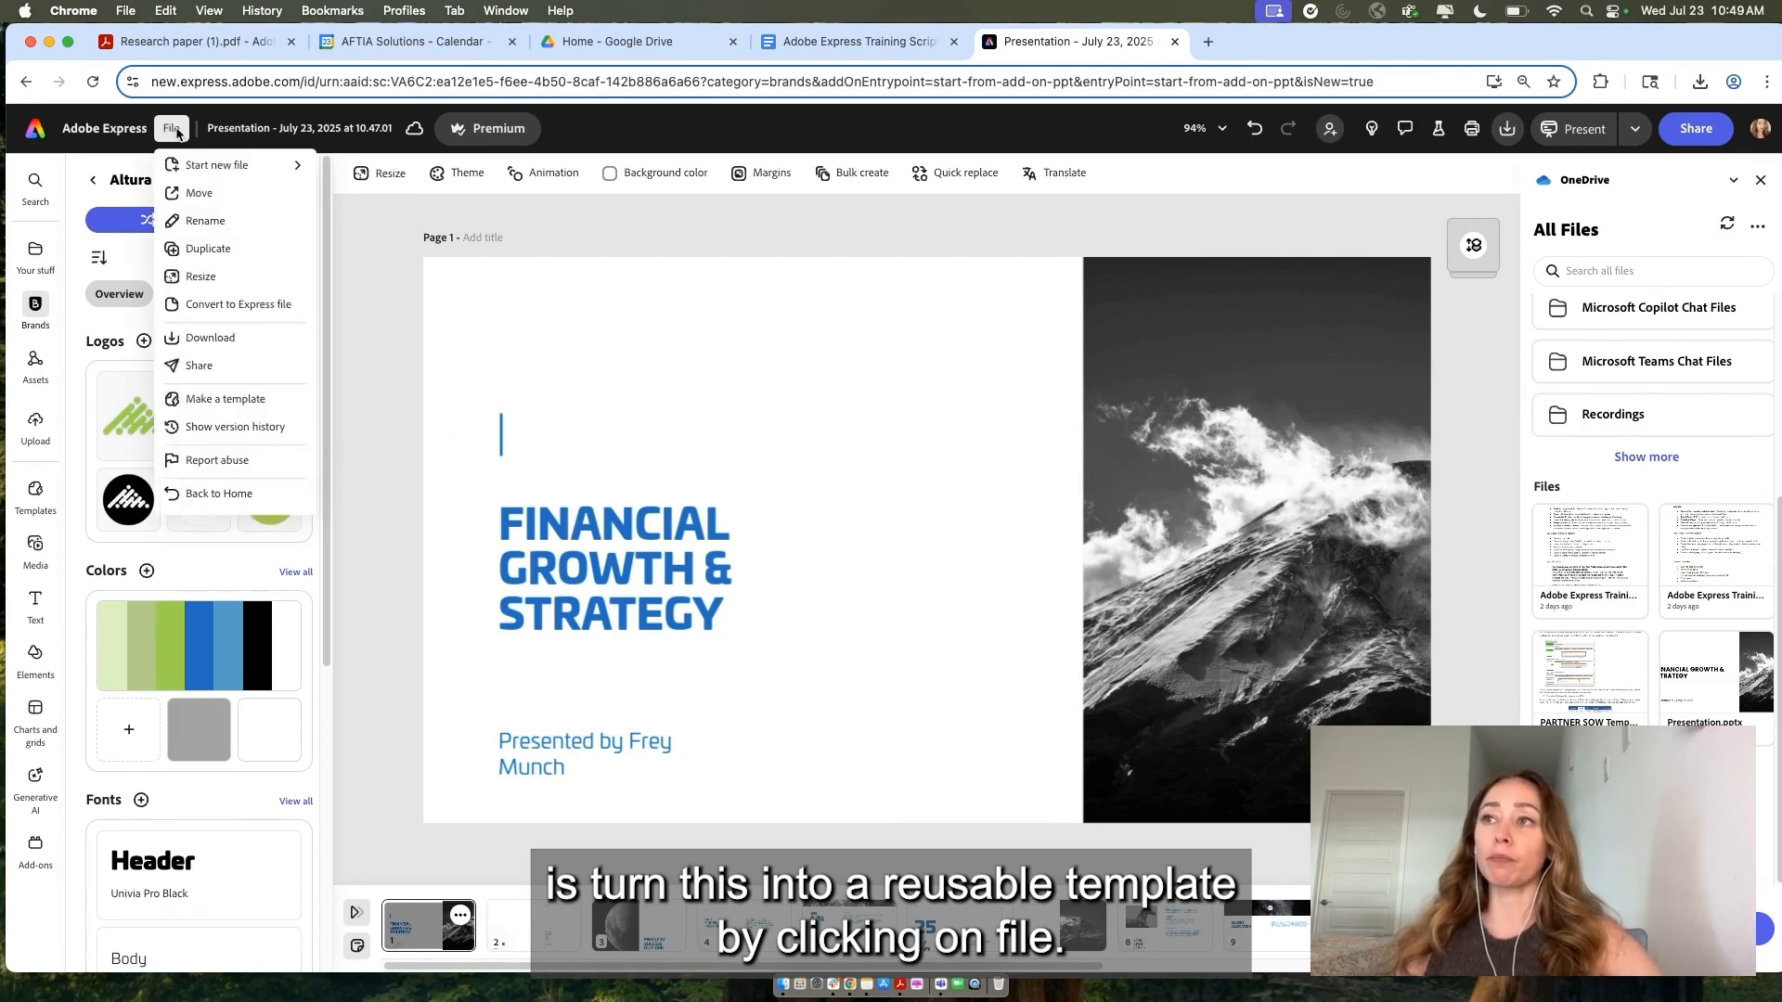
left_click(219, 398)
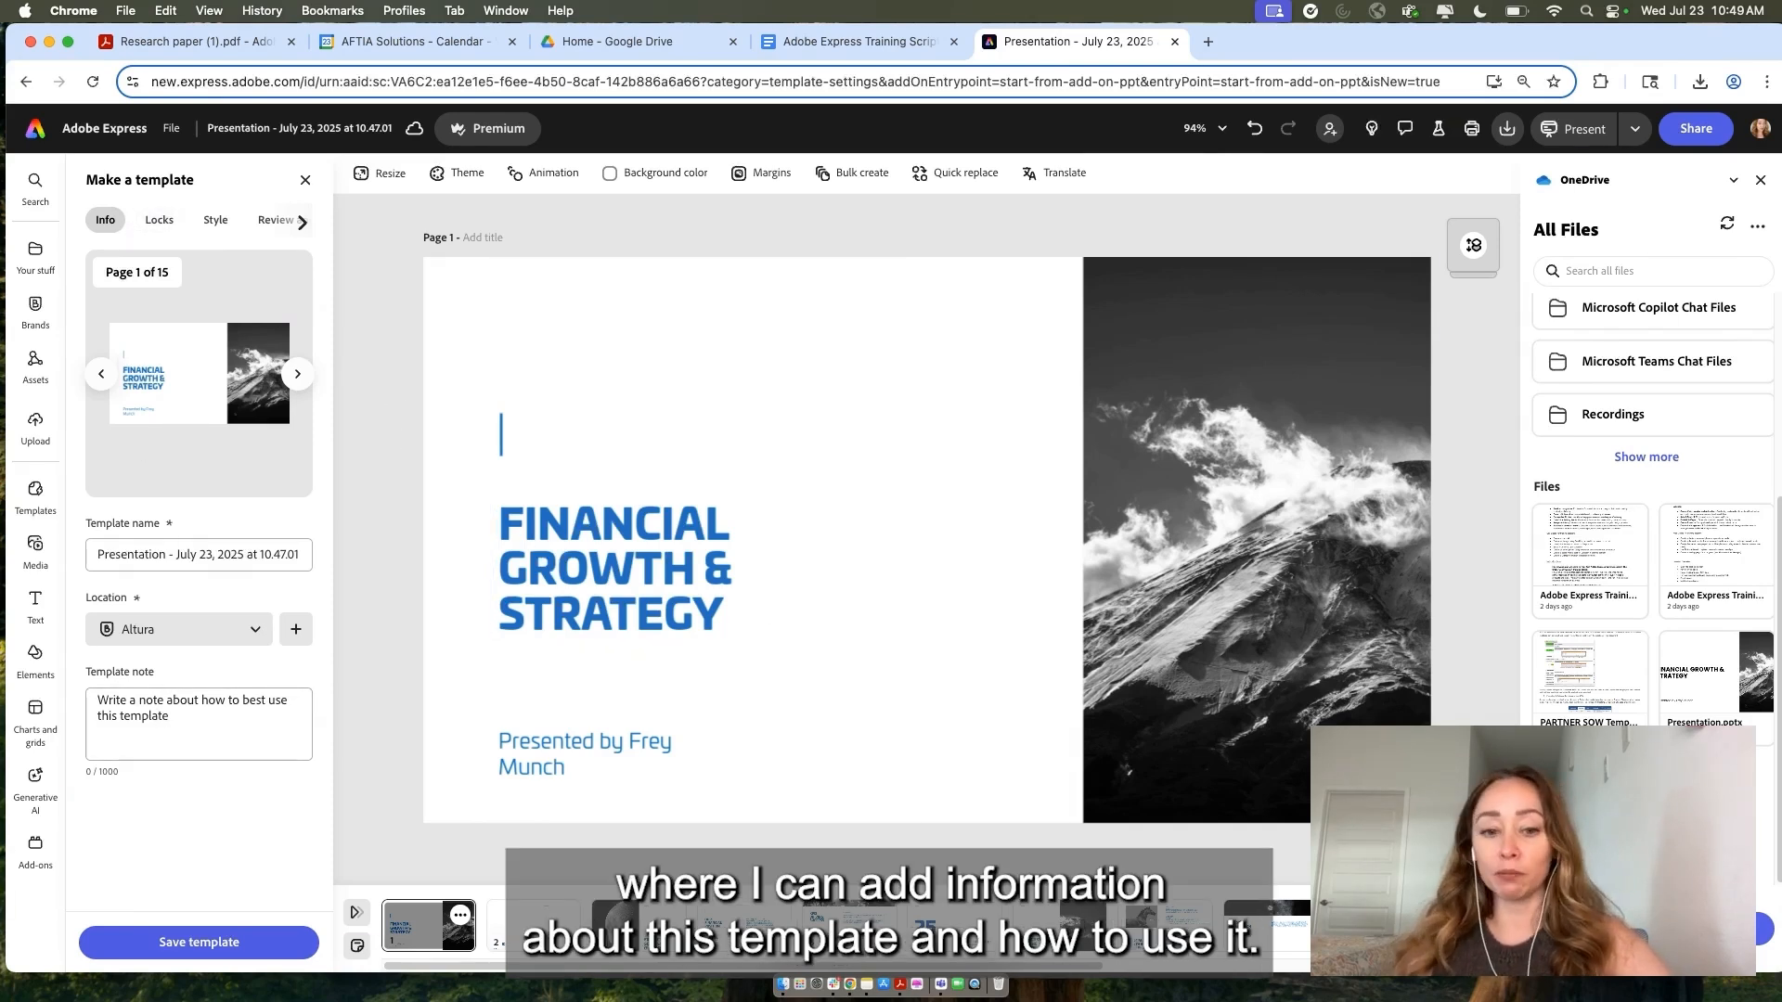
left_click(160, 221)
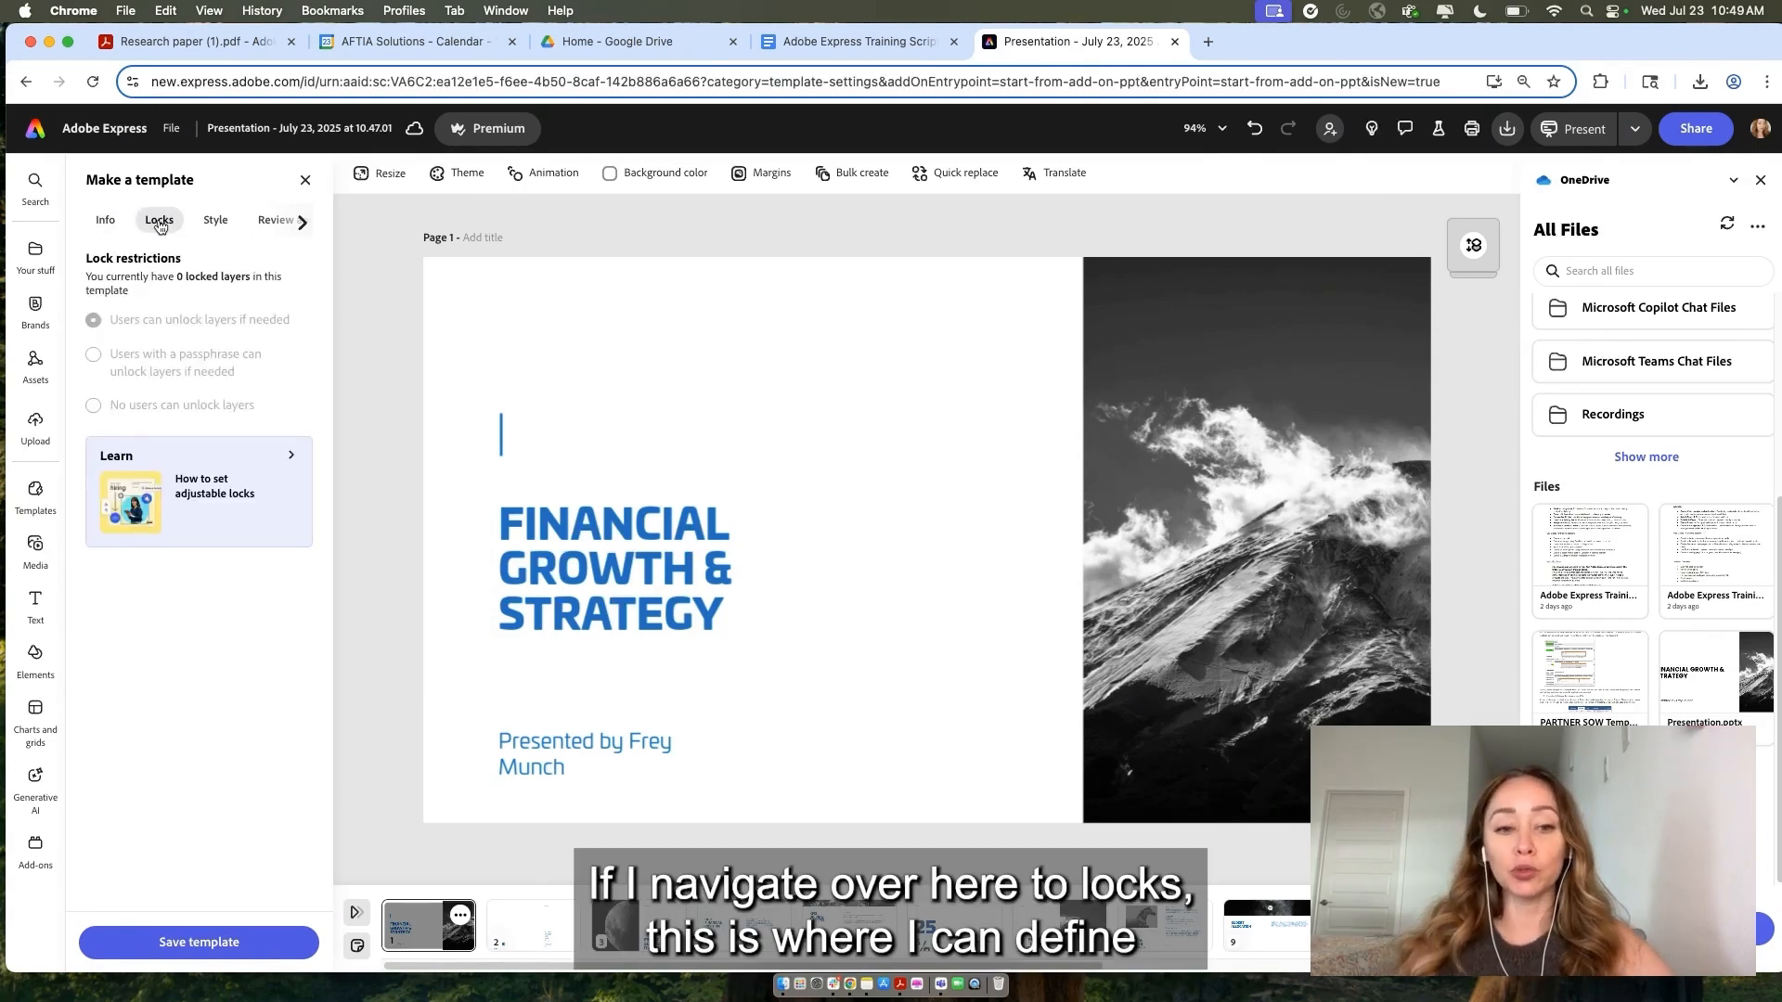